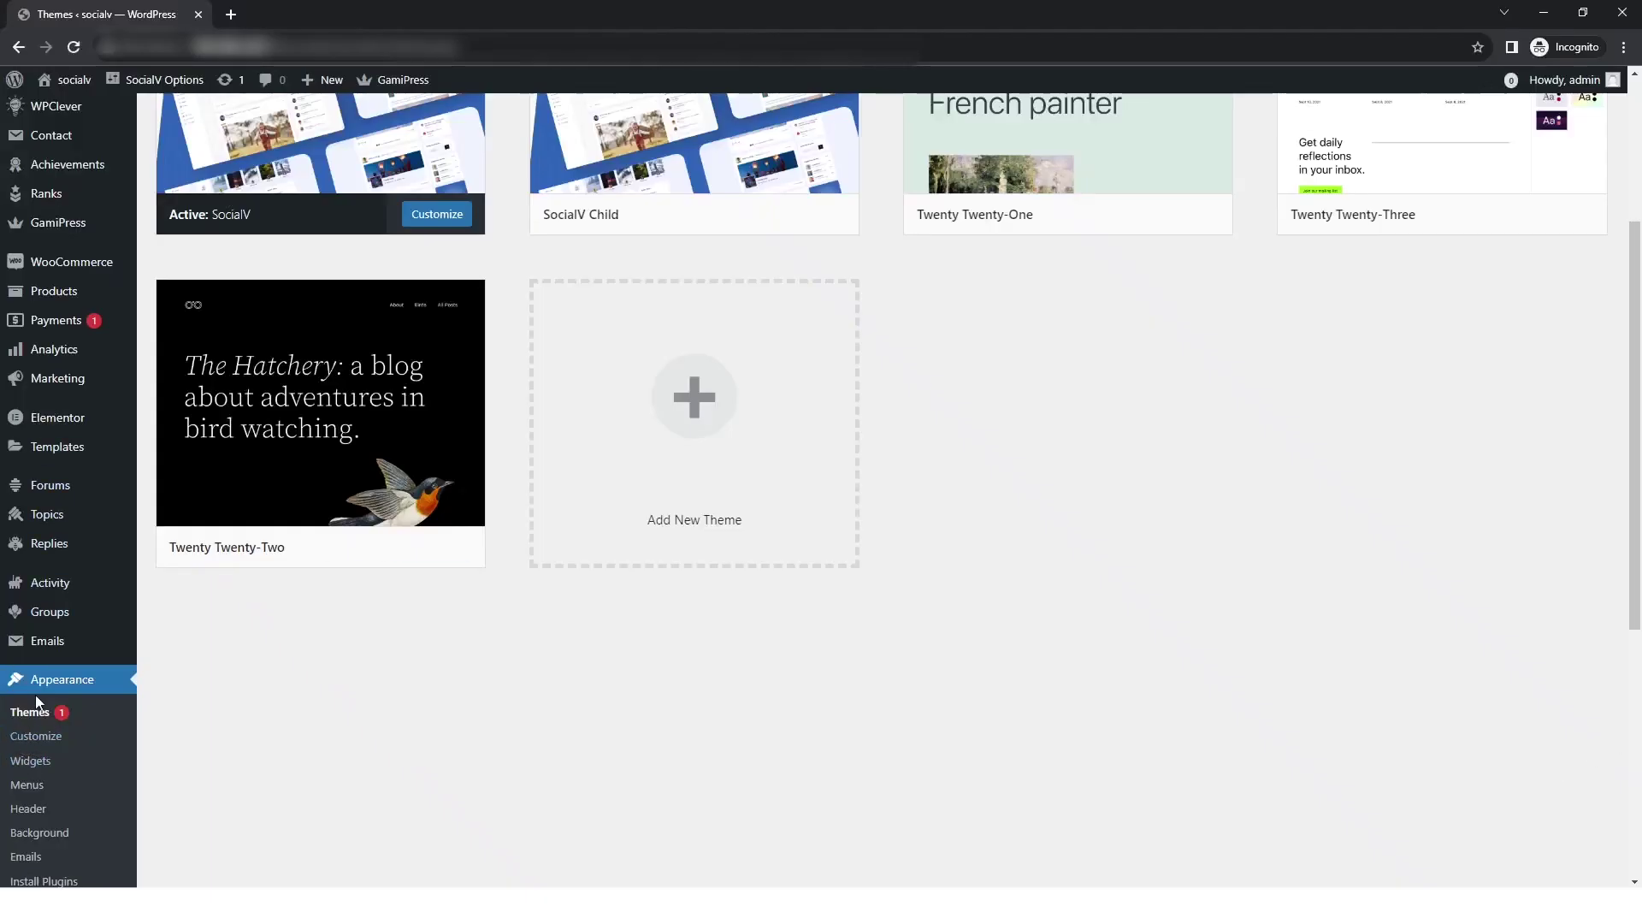
Inspect the SocialV theme details and highlight its version number 2.0.1.
click(34, 712)
scroll(363, 642, up, 1)
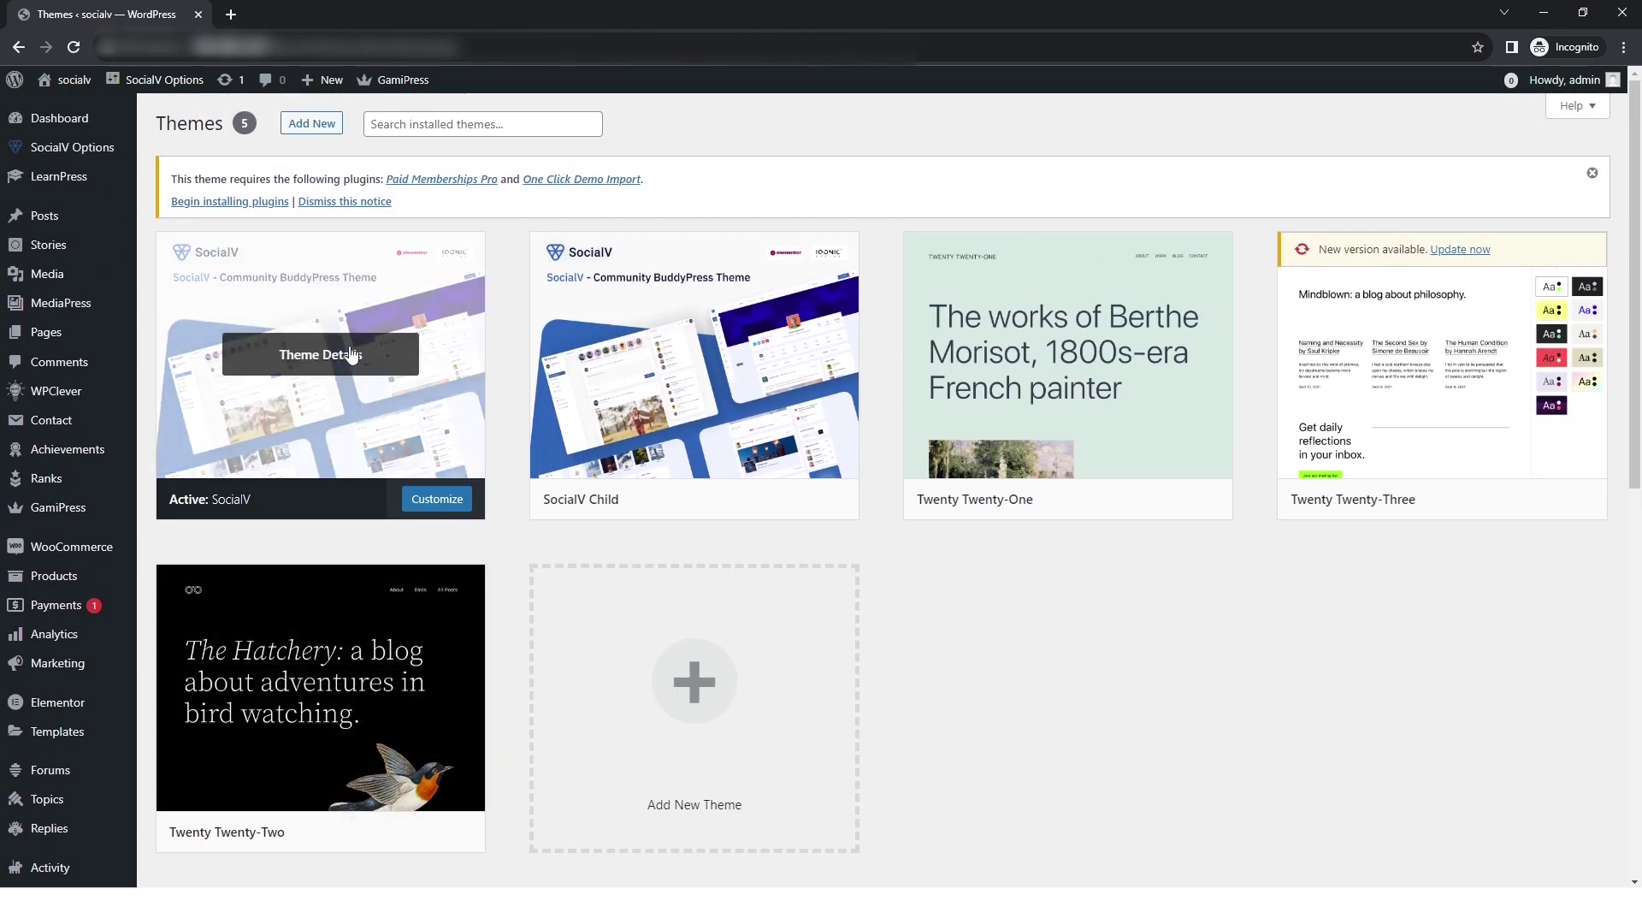
click(346, 364)
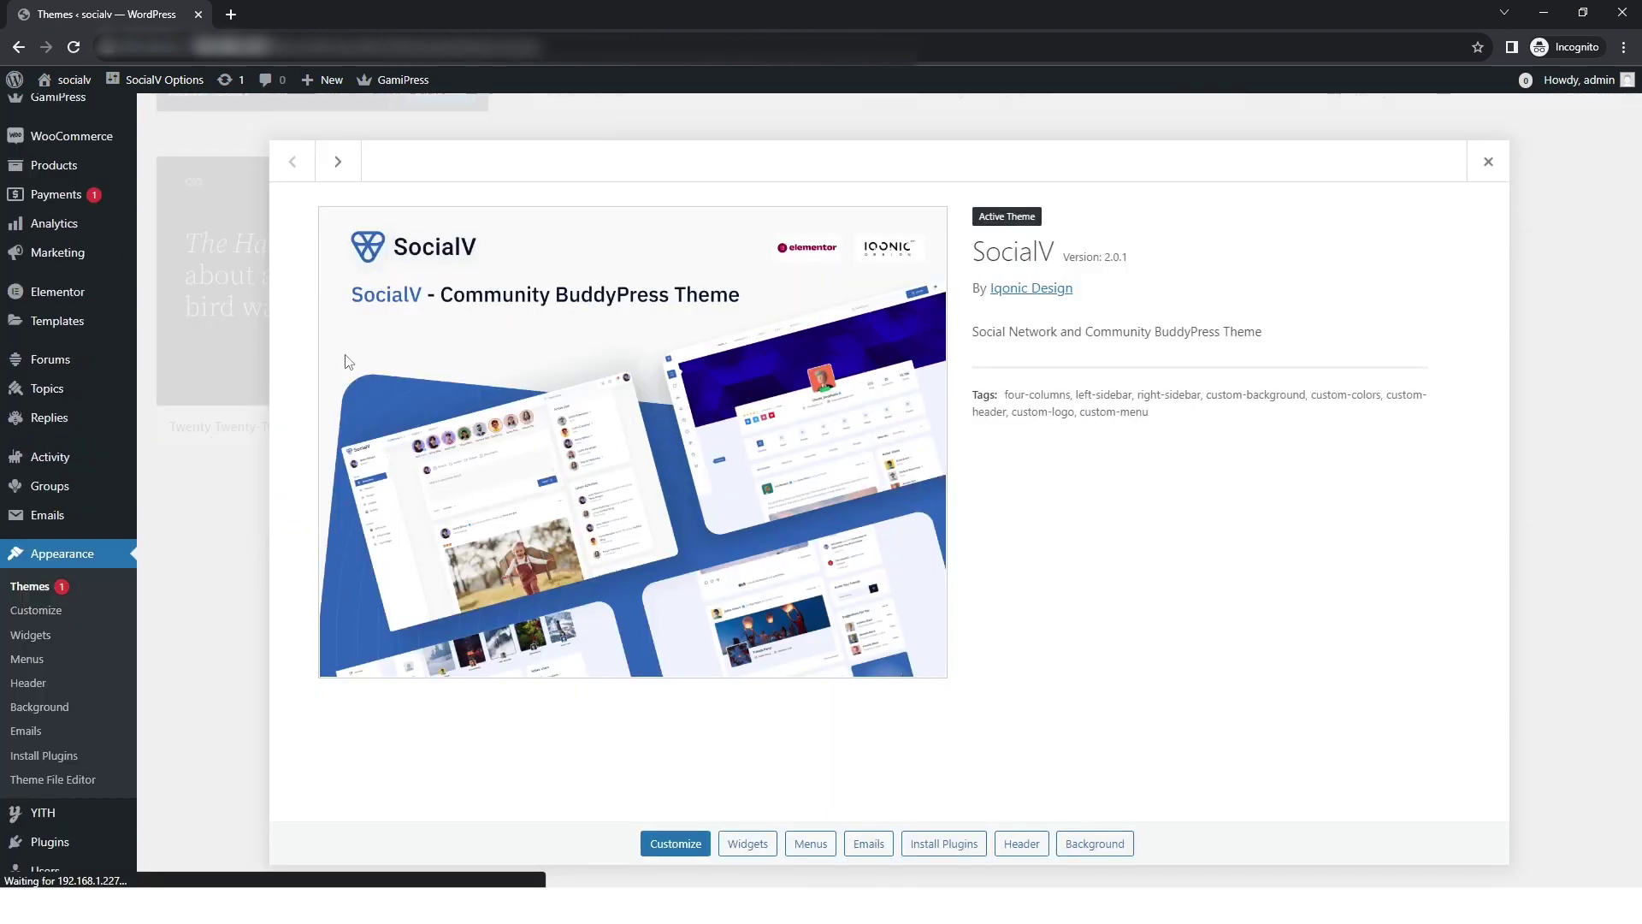
double_click(1116, 258)
triple_click(1116, 257)
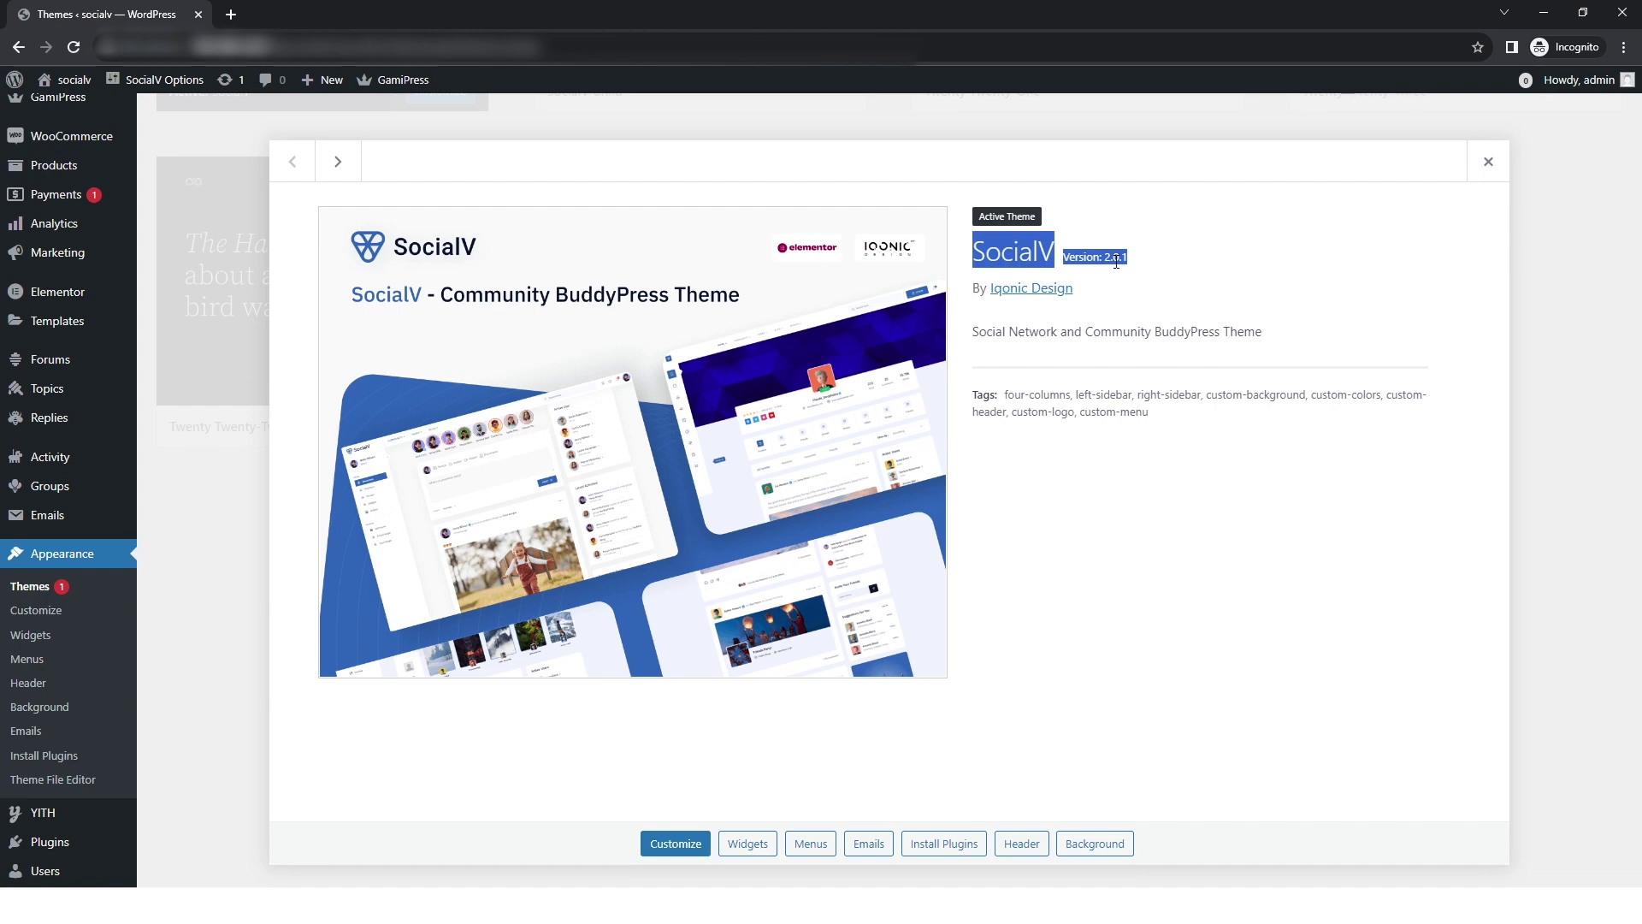
double_click(1116, 258)
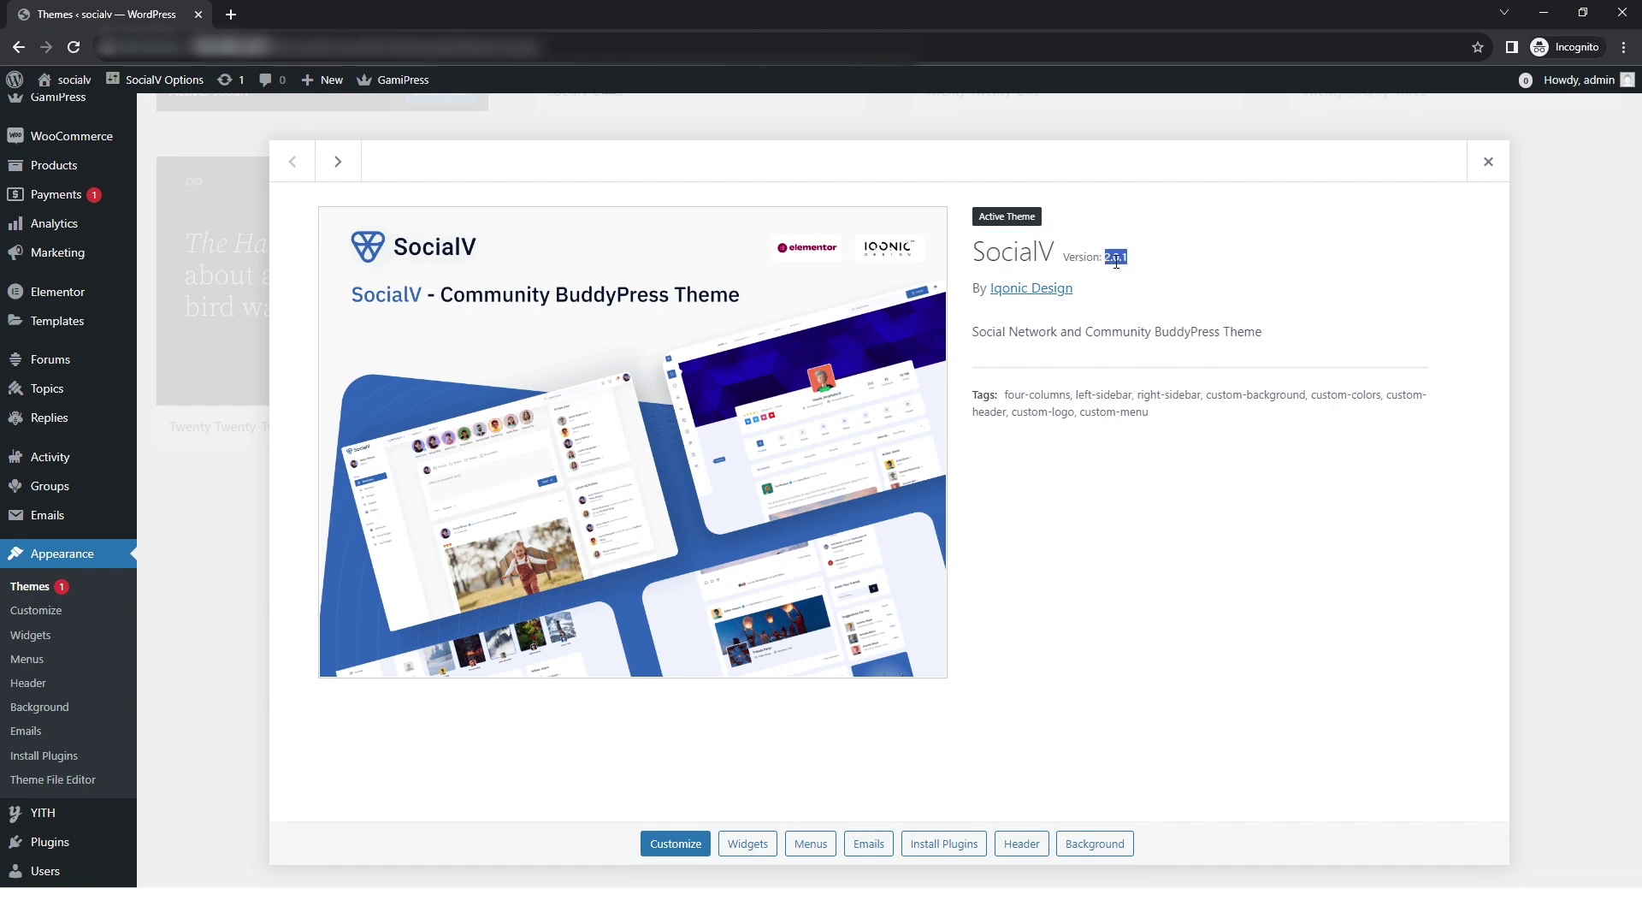
click(1489, 162)
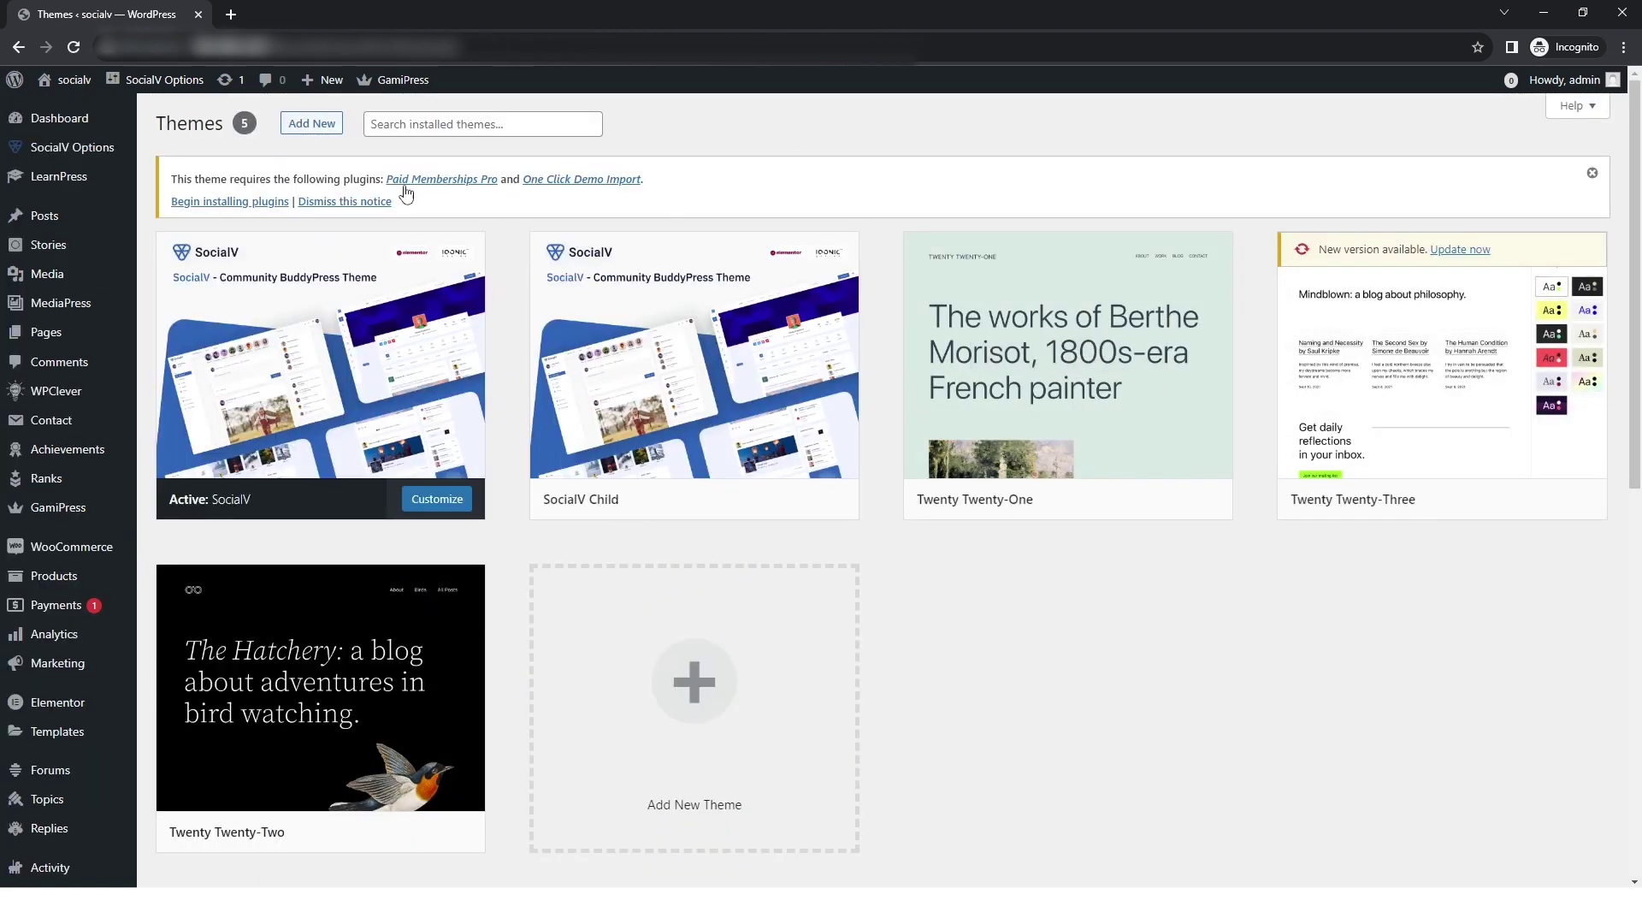
Install and activate Paid Memberships Pro from the required plugins list, then go to the Dashboard.
triple_click(332, 184)
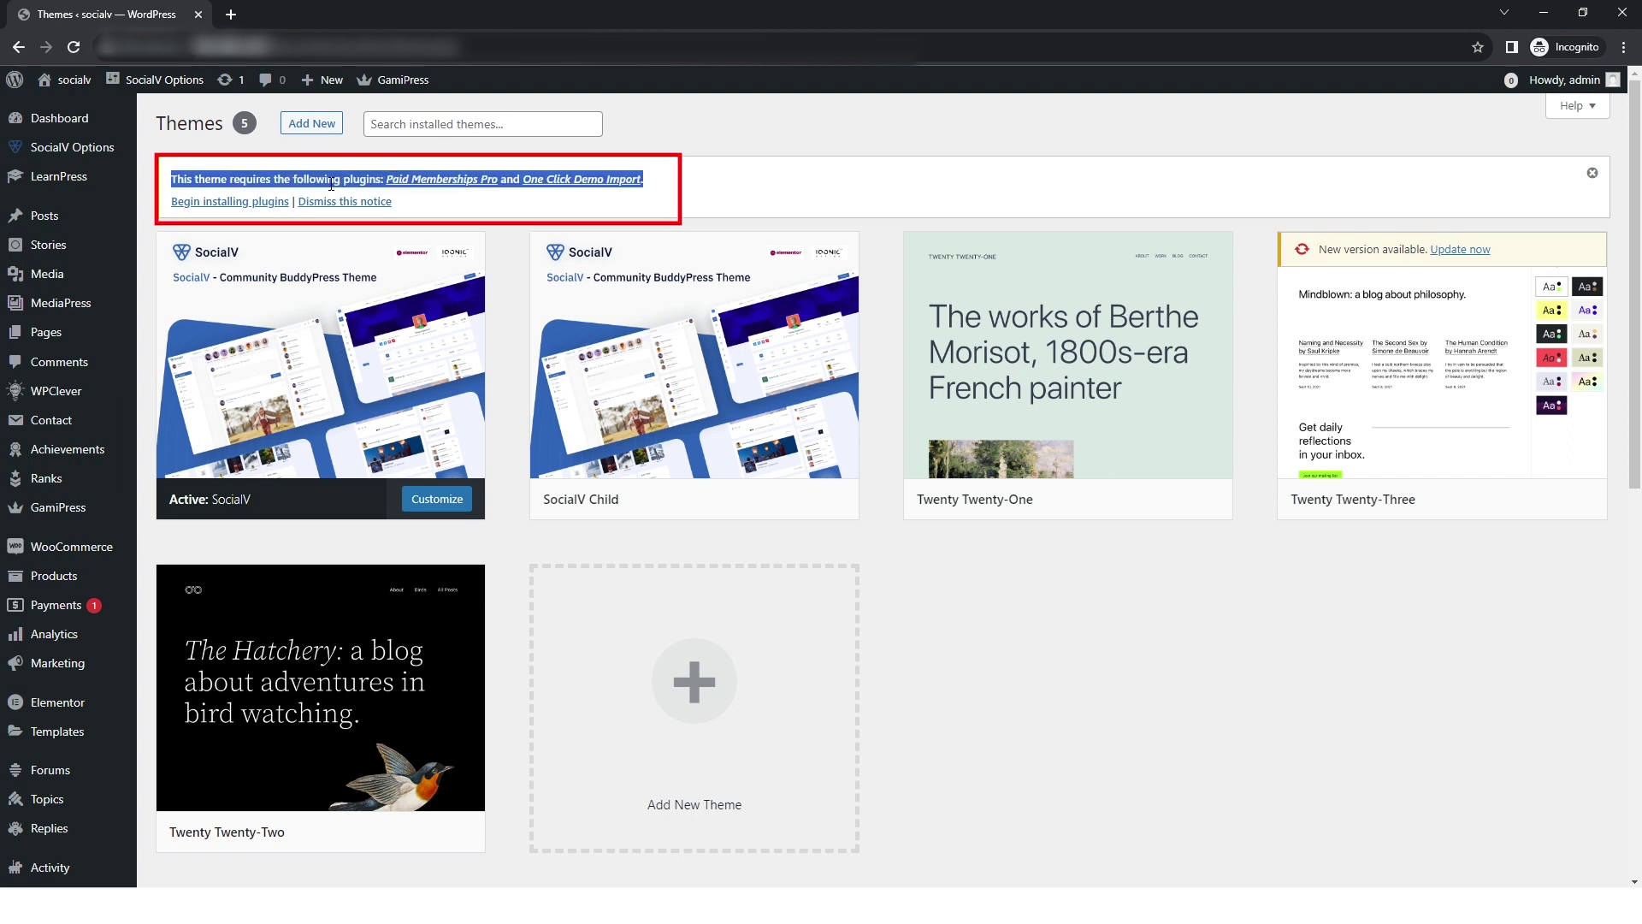
click(262, 204)
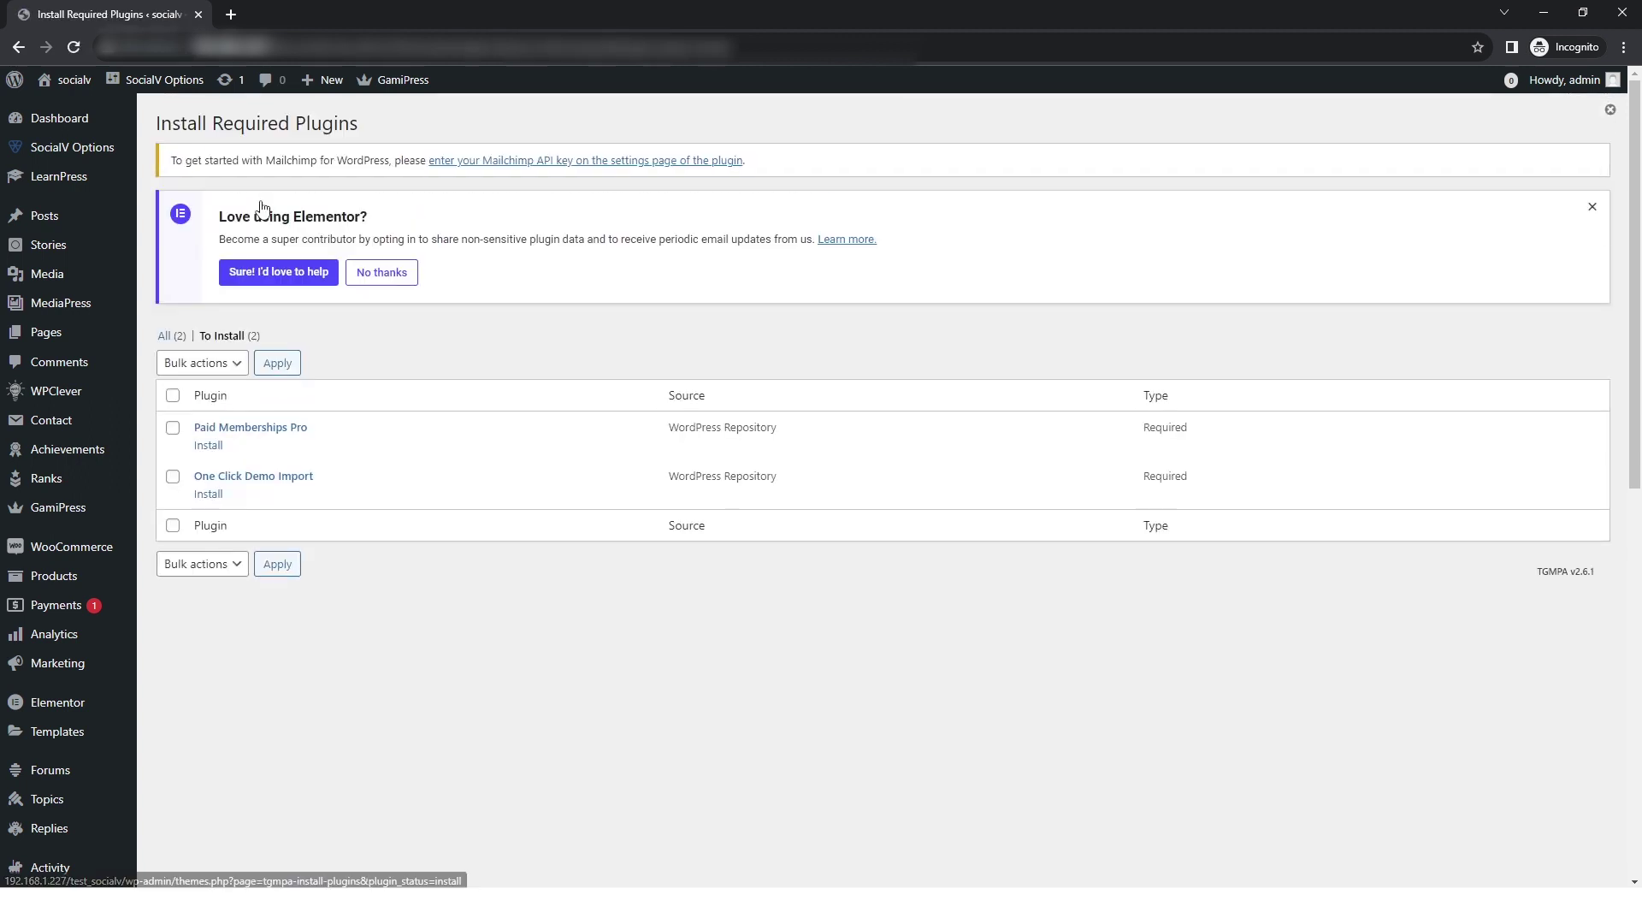
click(213, 448)
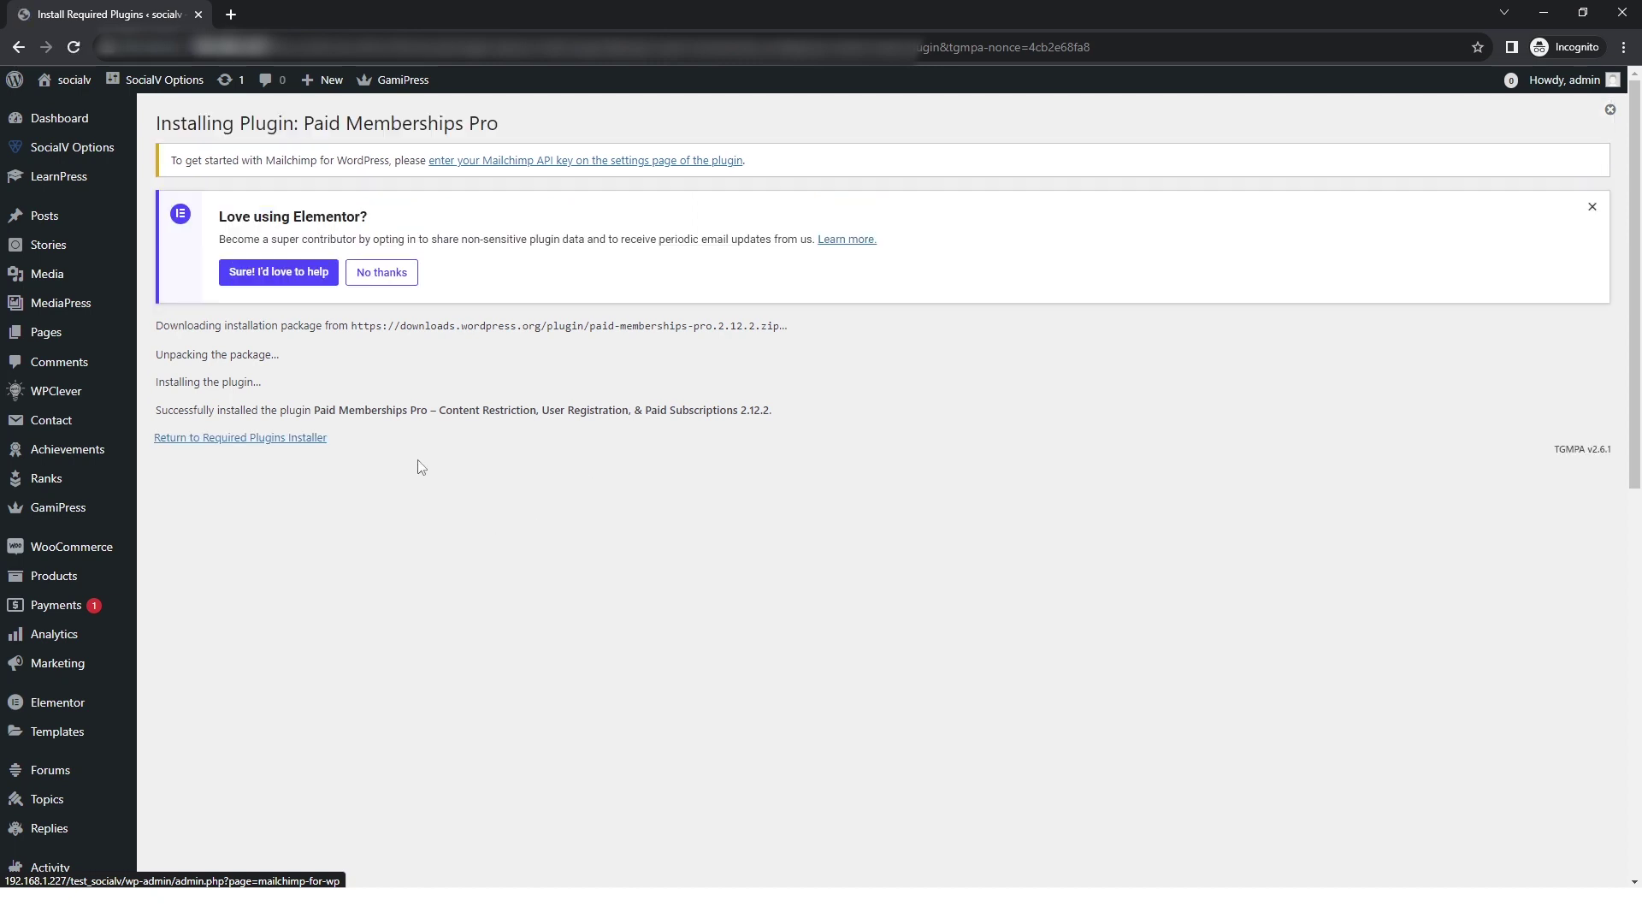
click(297, 441)
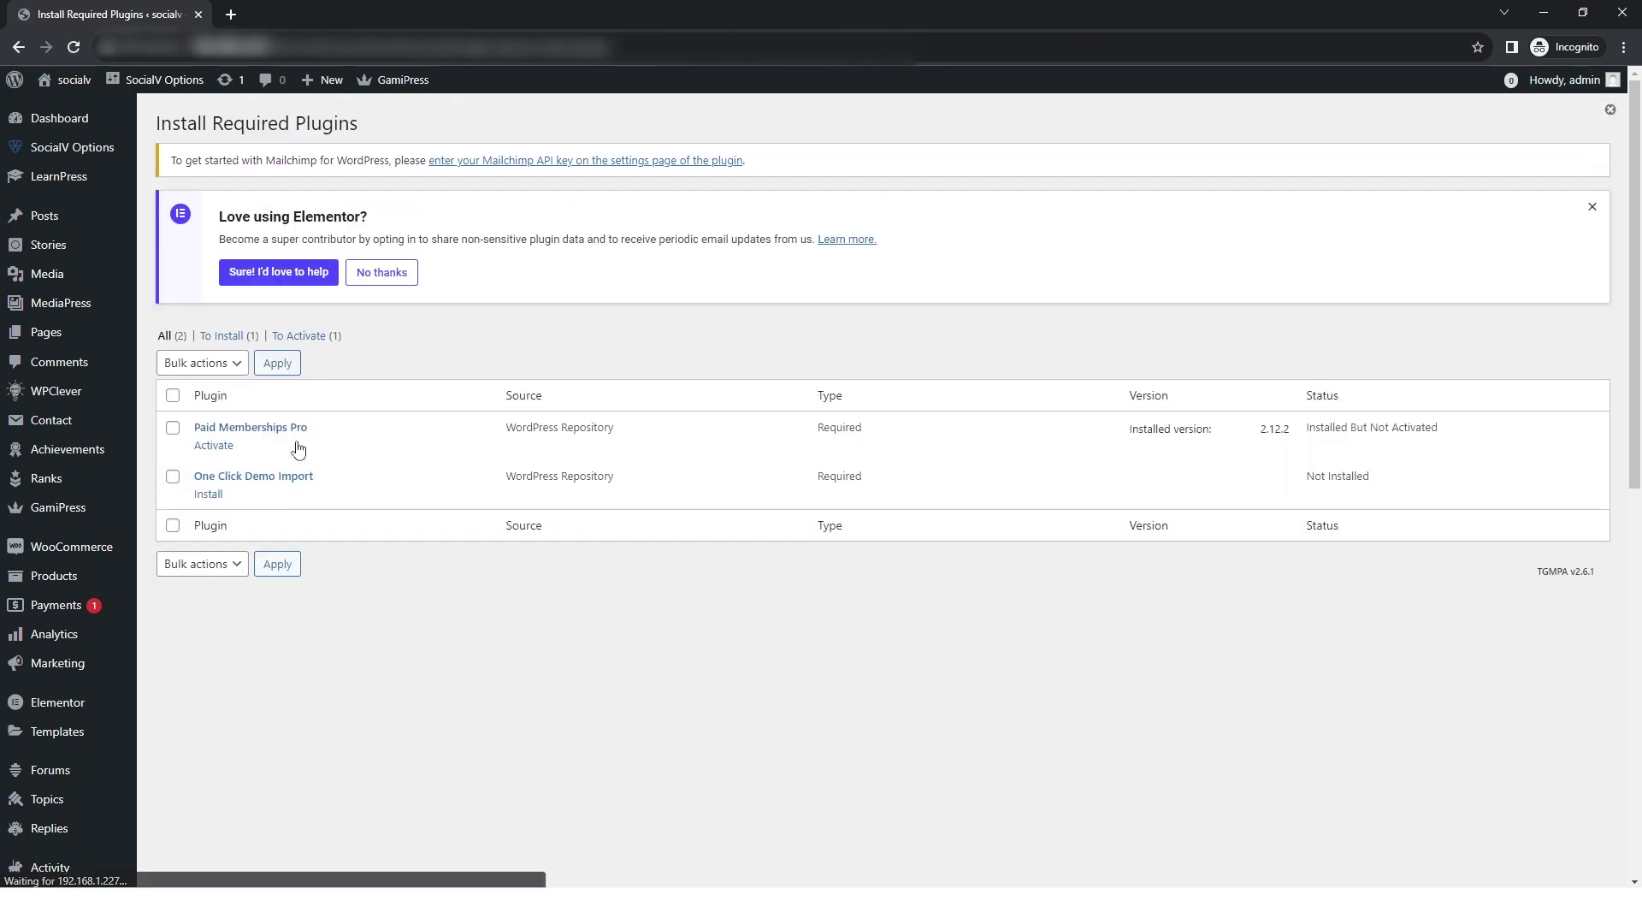
click(215, 446)
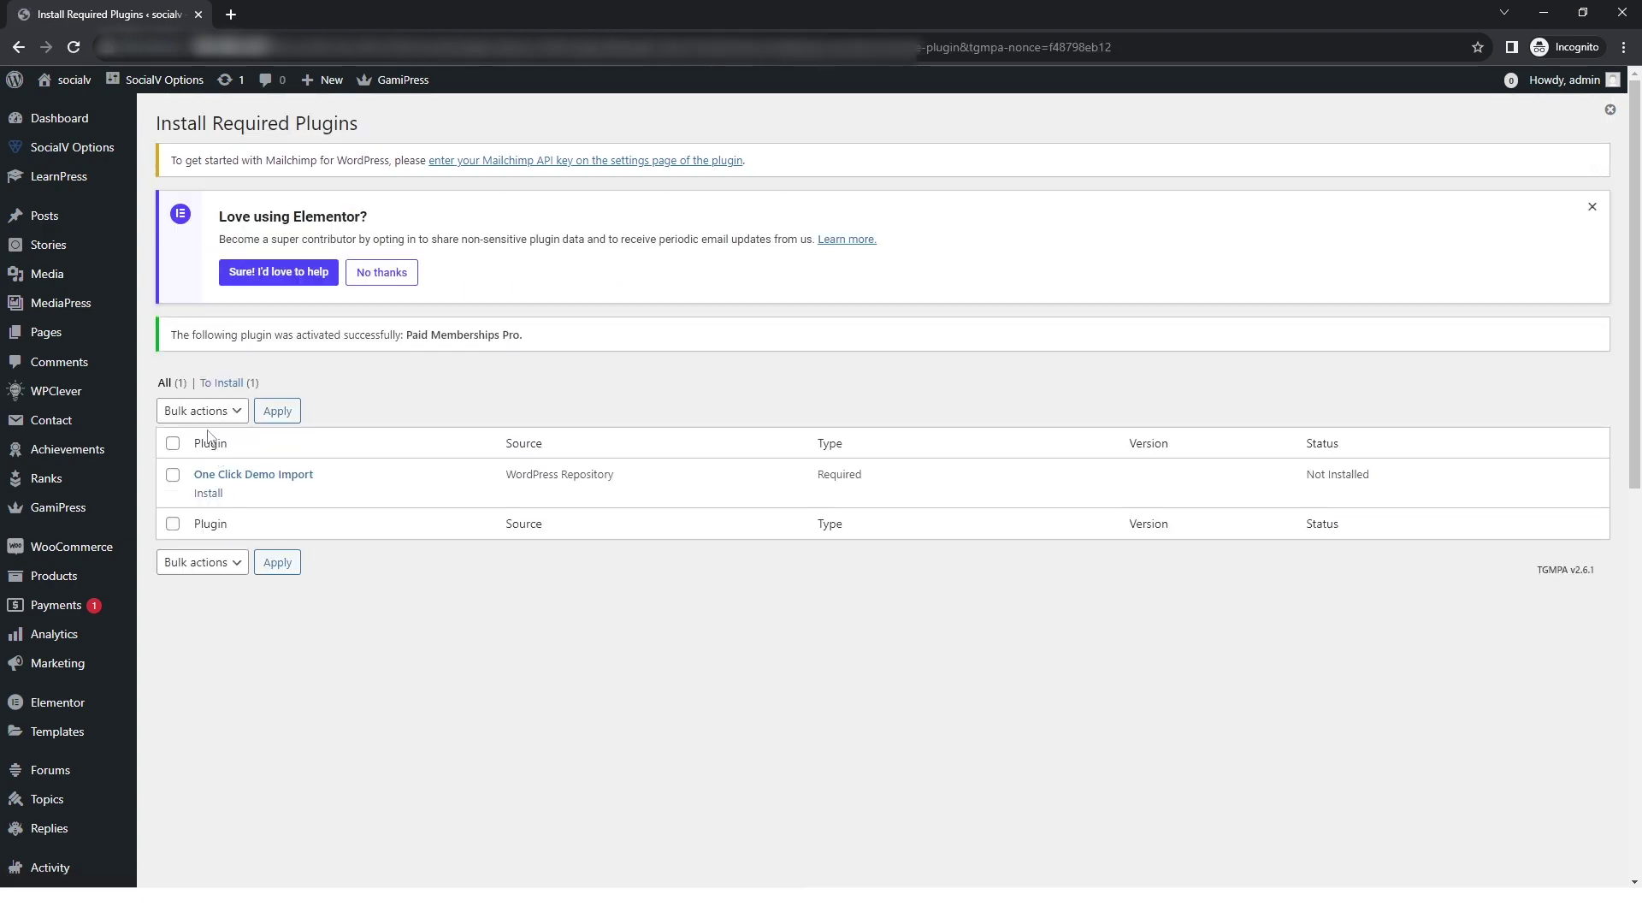
click(102, 116)
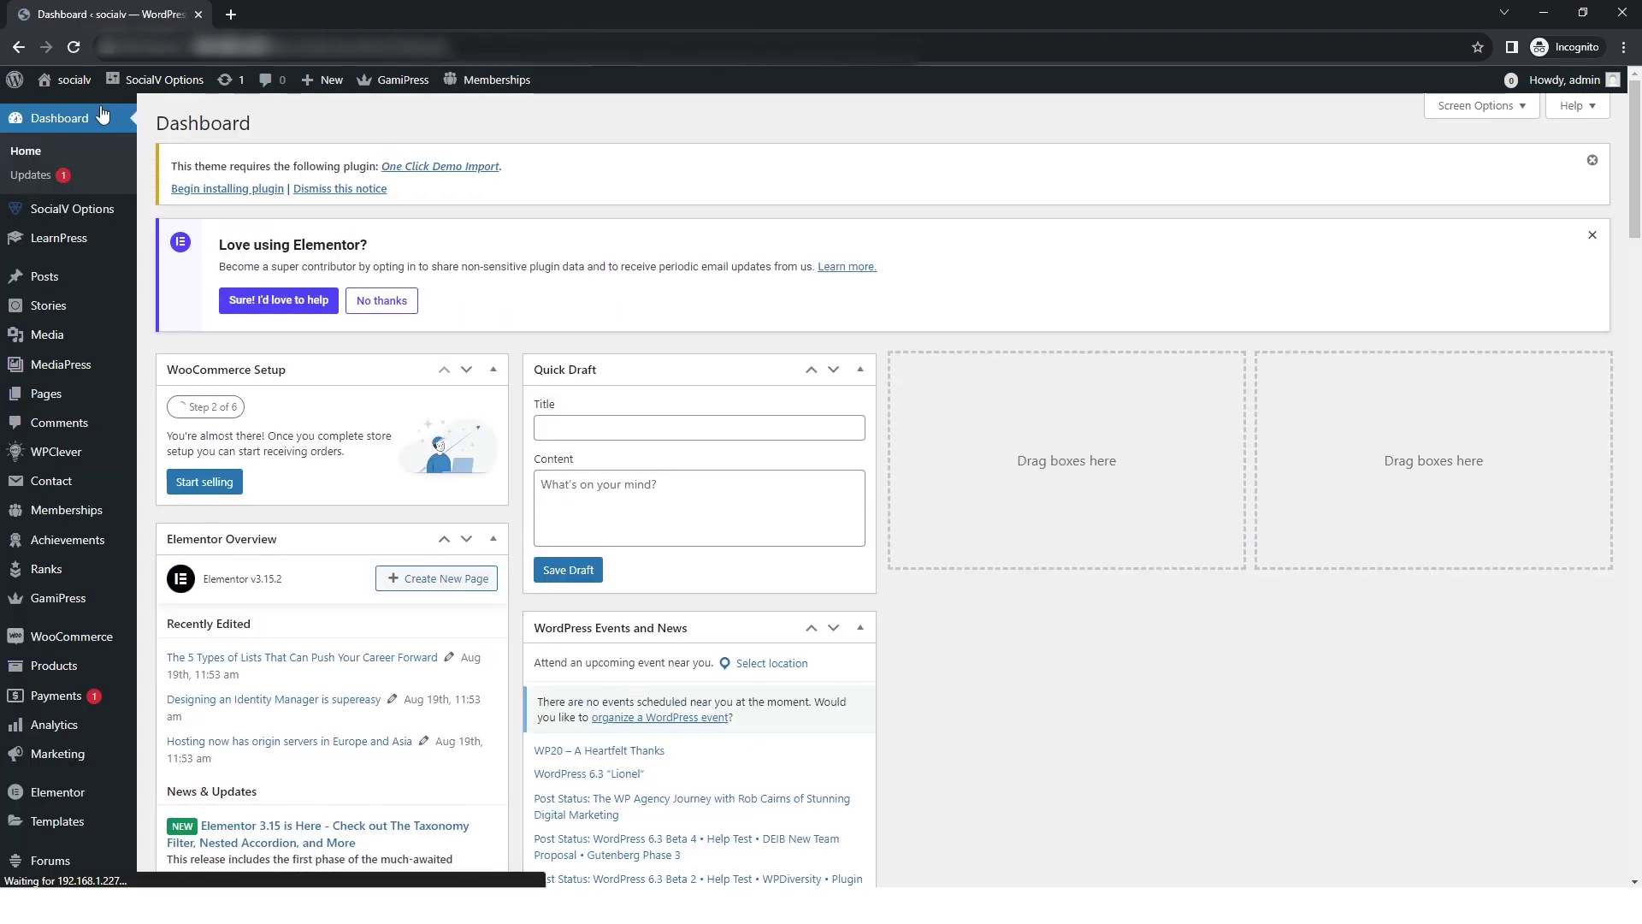
From Memberships > Settings, start a new membership level using the Free level type.
mouse_move(97, 513)
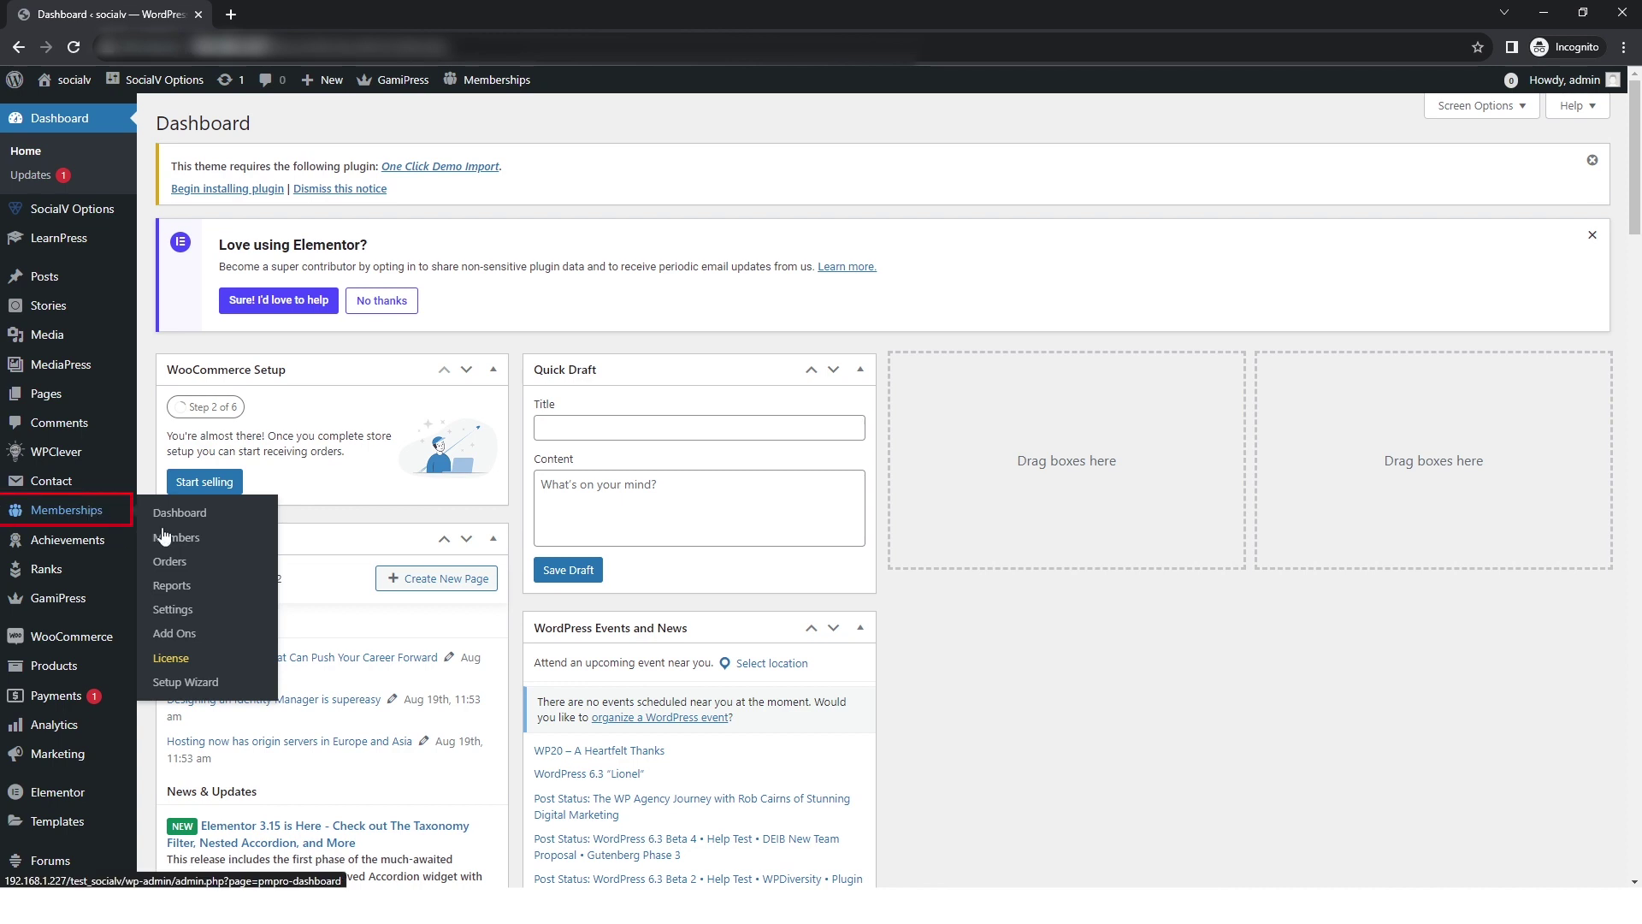
click(179, 609)
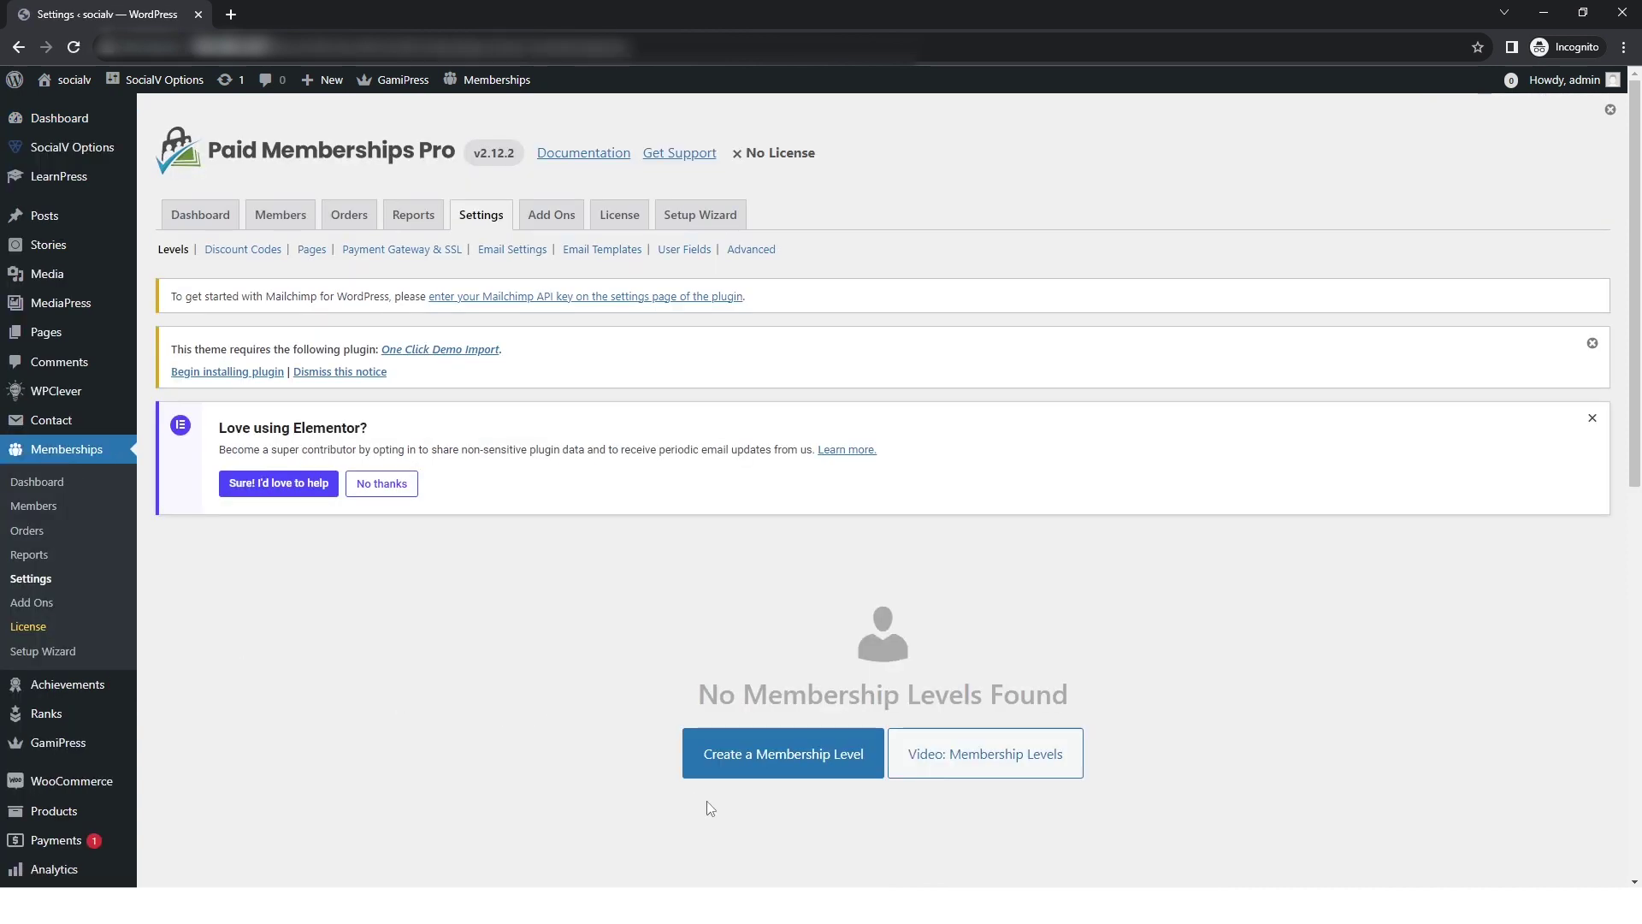
click(821, 758)
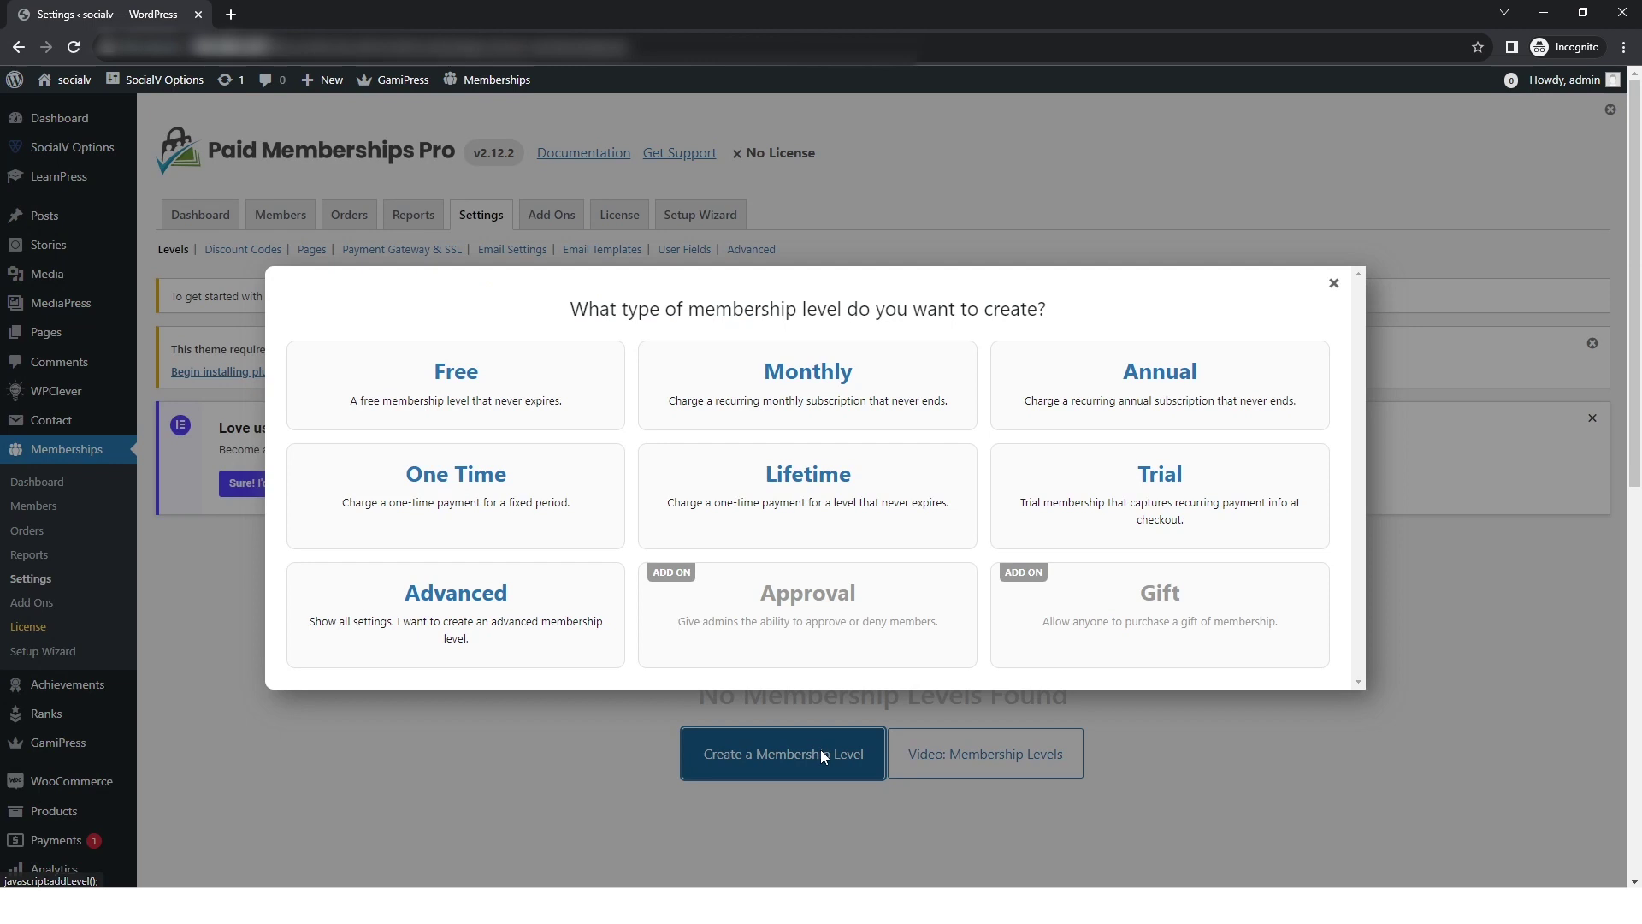
click(483, 400)
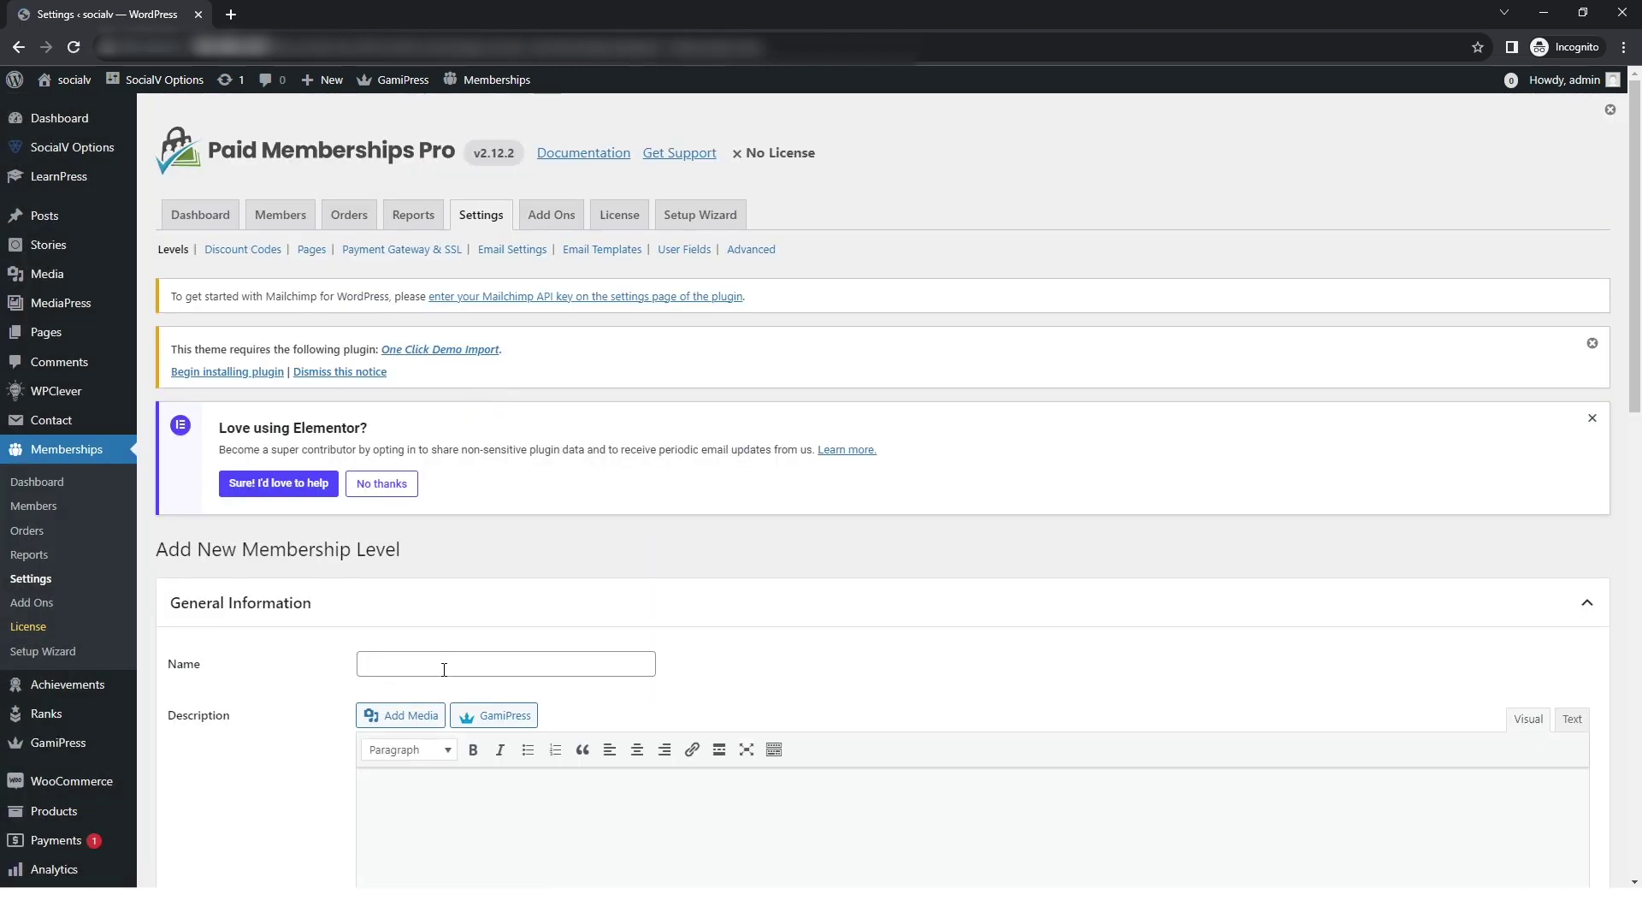
Name the level Basic Plan and paste the features into the Description as a bulleted list.
click(444, 669)
text(Basic Plan)
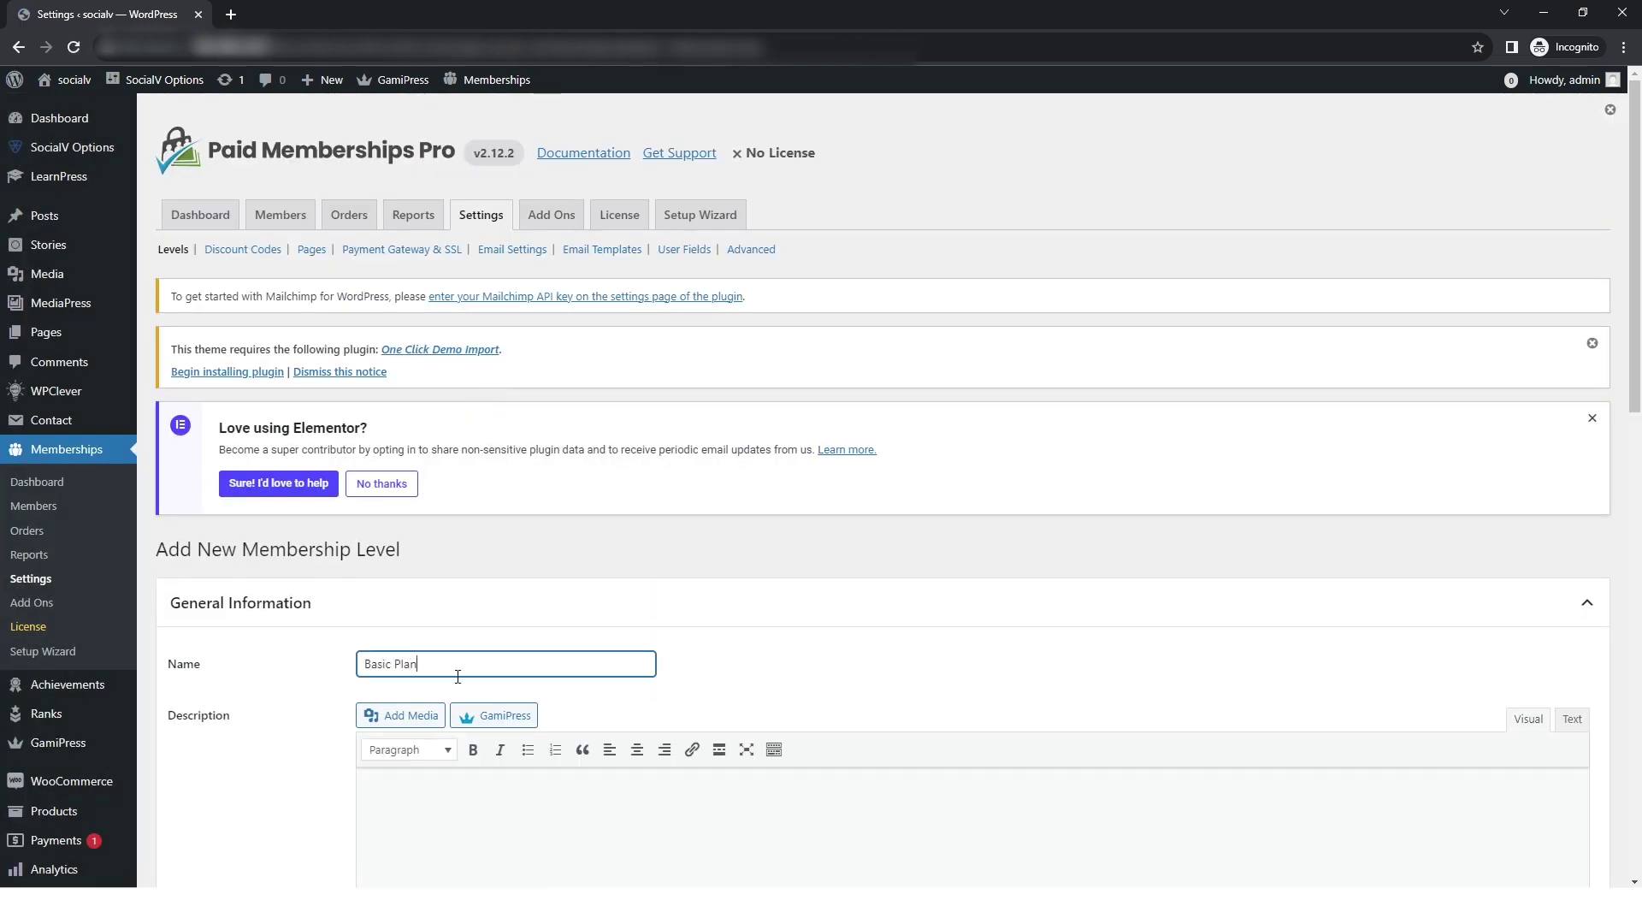
scroll(498, 691, down, 2)
click(598, 675)
text(Basic Profile Customization Activity Streams Group Creation Member Directory Story)
key(ctrl+a)
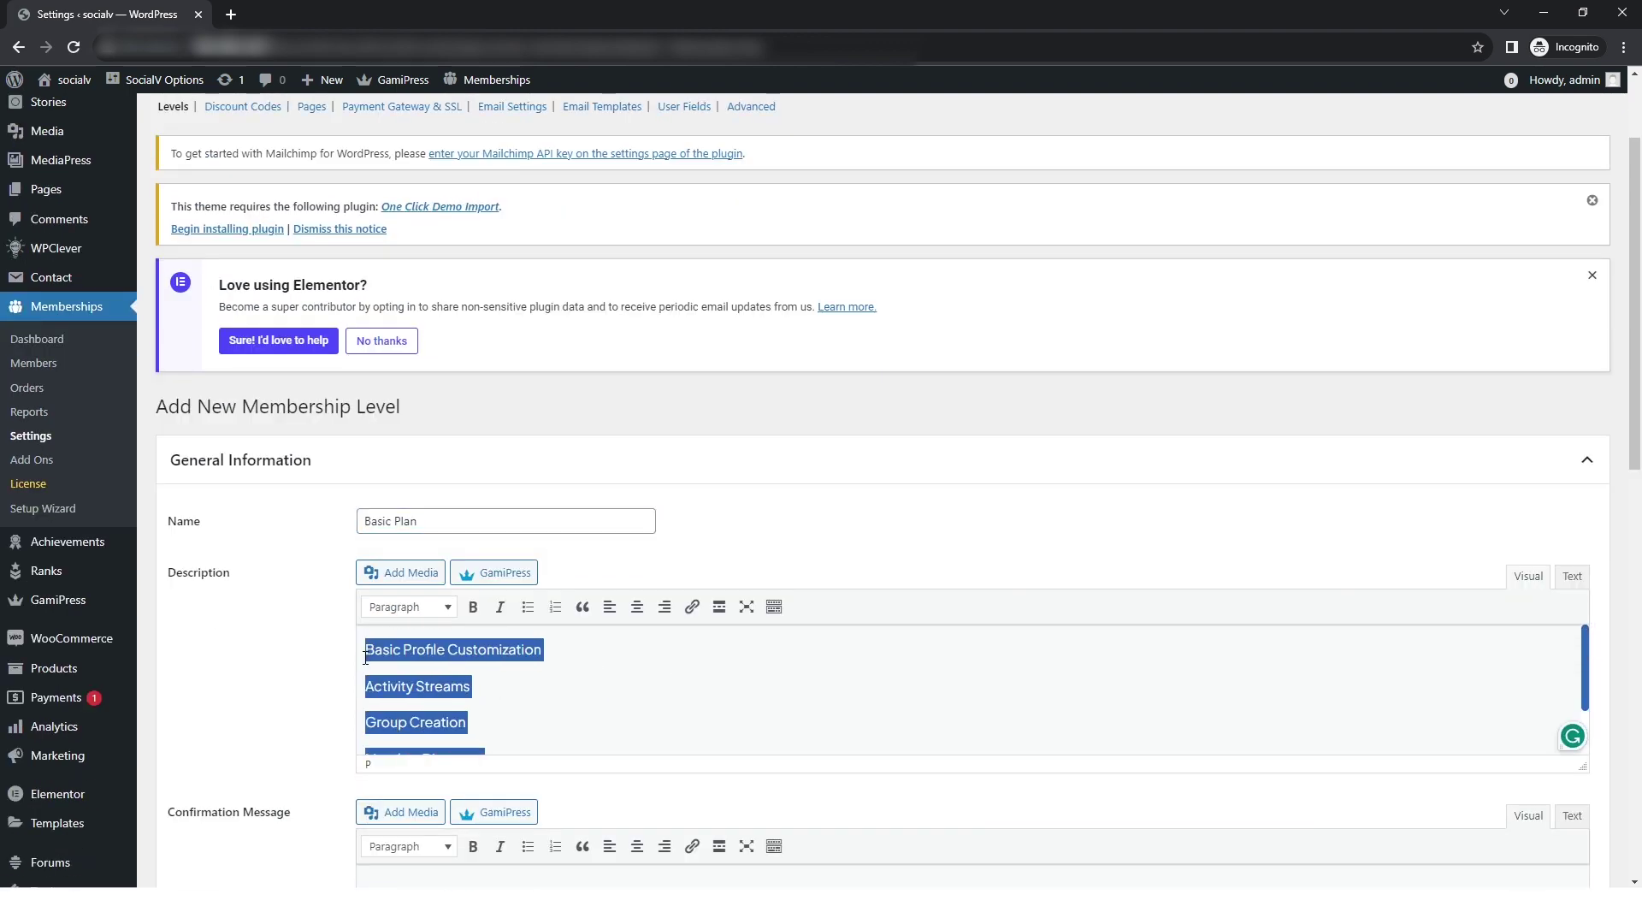
click(528, 606)
Add the confirmation message 'Membership Confirmation Message!' and save the Basic Plan level.
scroll(539, 696, down, 3)
click(443, 634)
text(Membersh)
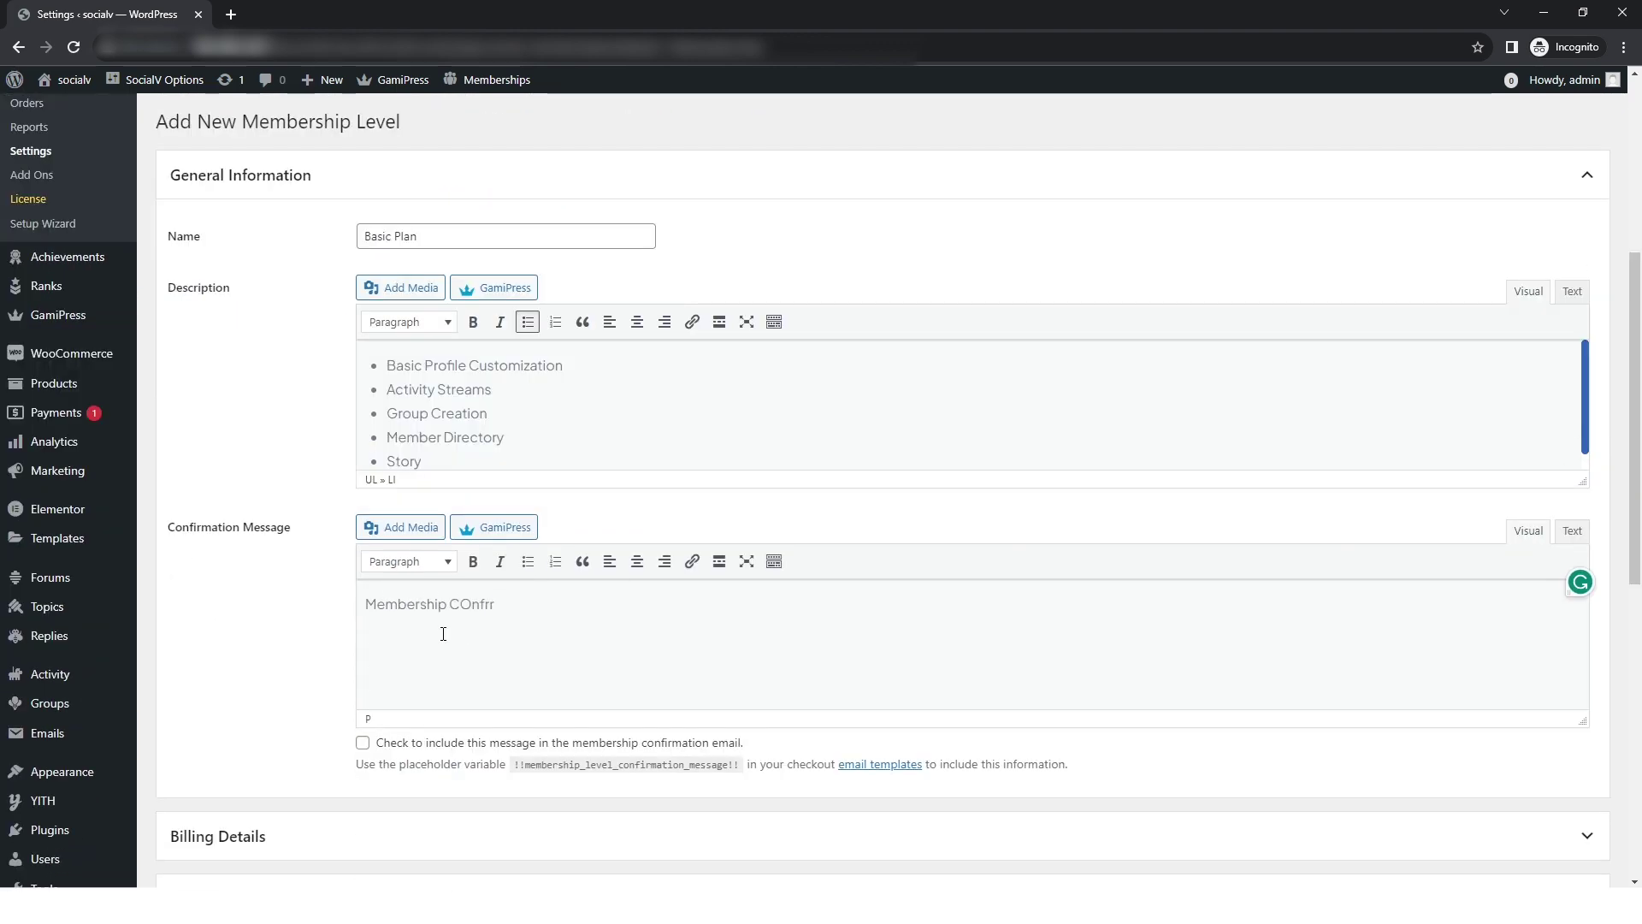
text(ip Confirmation Message!)
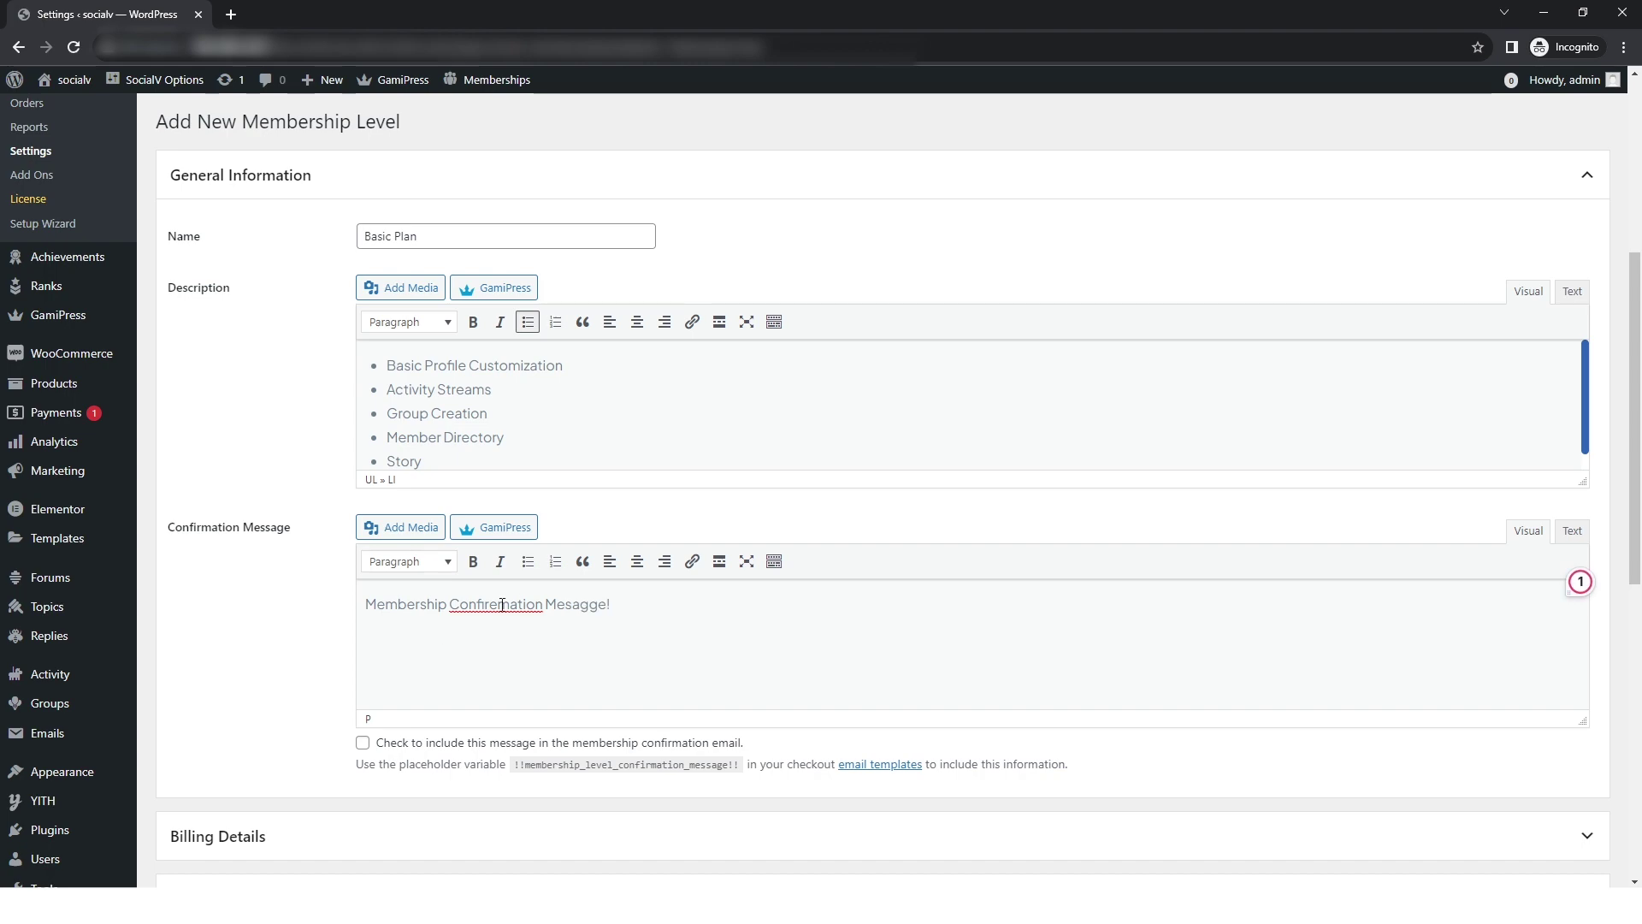
scroll(444, 634, down, 8)
scroll(378, 160, down, 3)
click(208, 790)
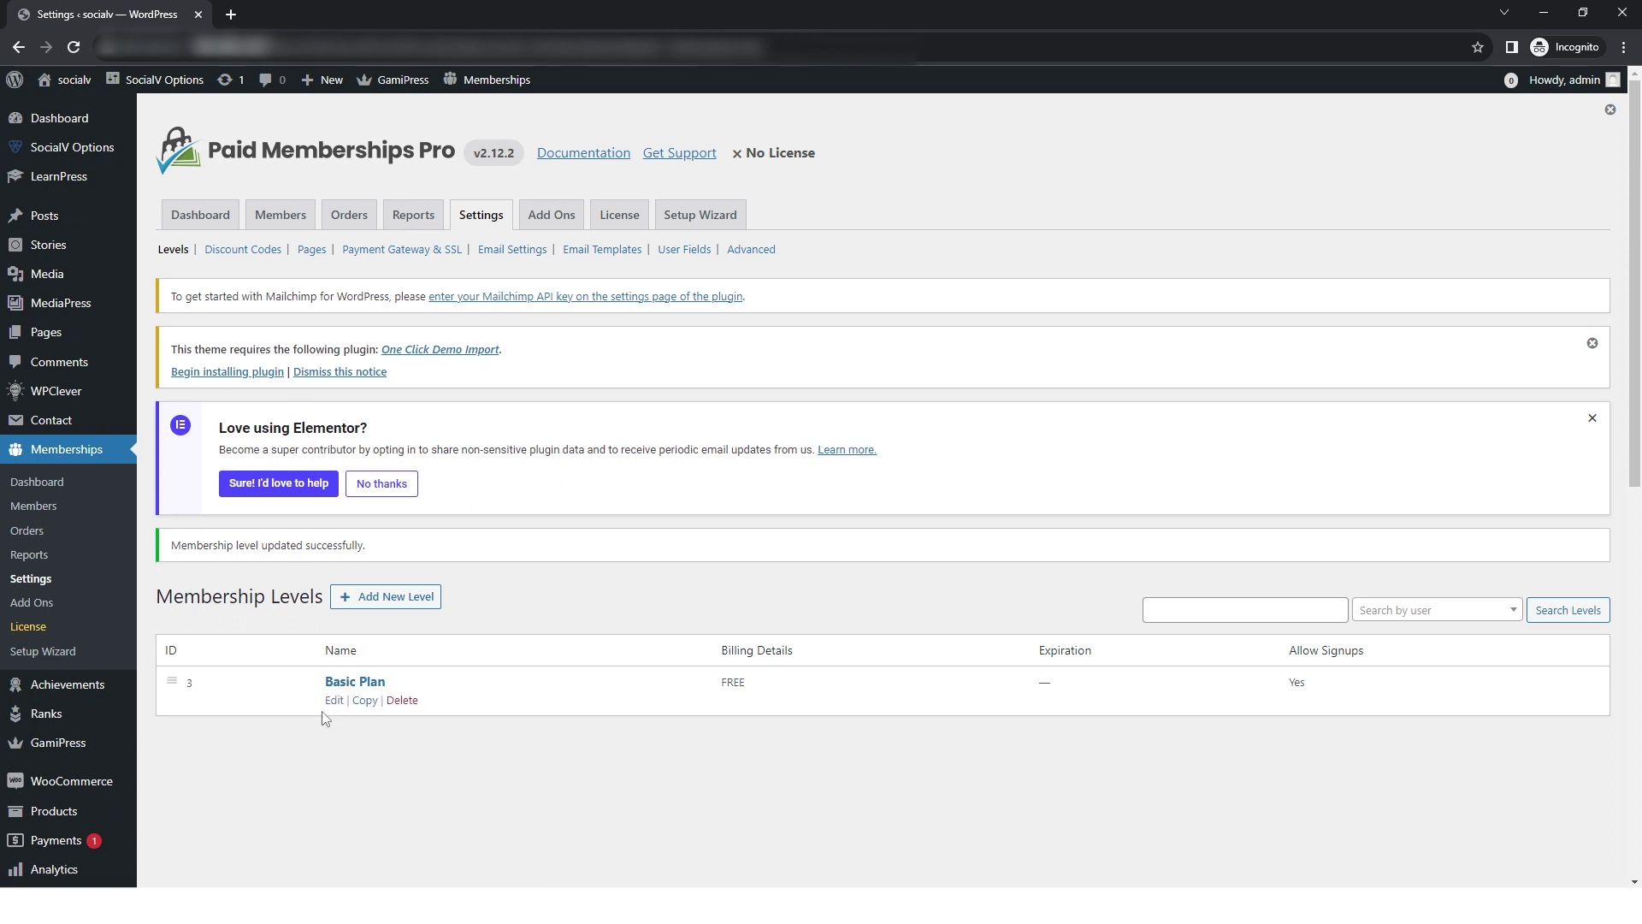
Start a new Monthly membership level named Premium Plan.
click(396, 599)
click(809, 387)
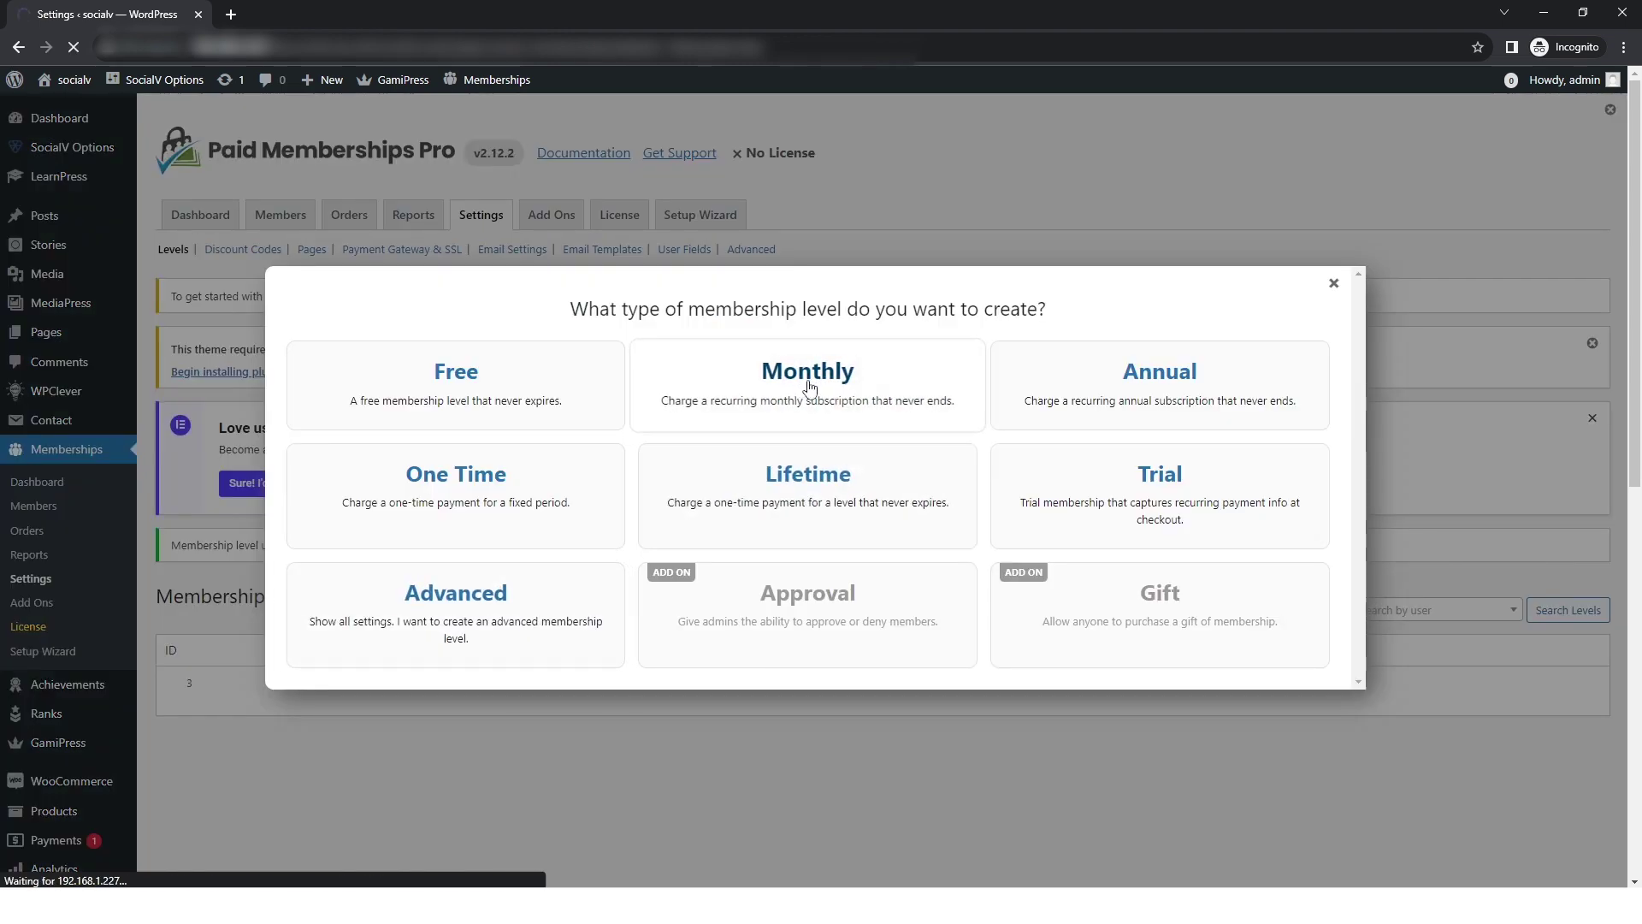
click(557, 276)
text(Preminu)
text(lan)
Copy the paid plan's feature lines from the notes into the Description as a bulleted list.
key(alt+Tab)
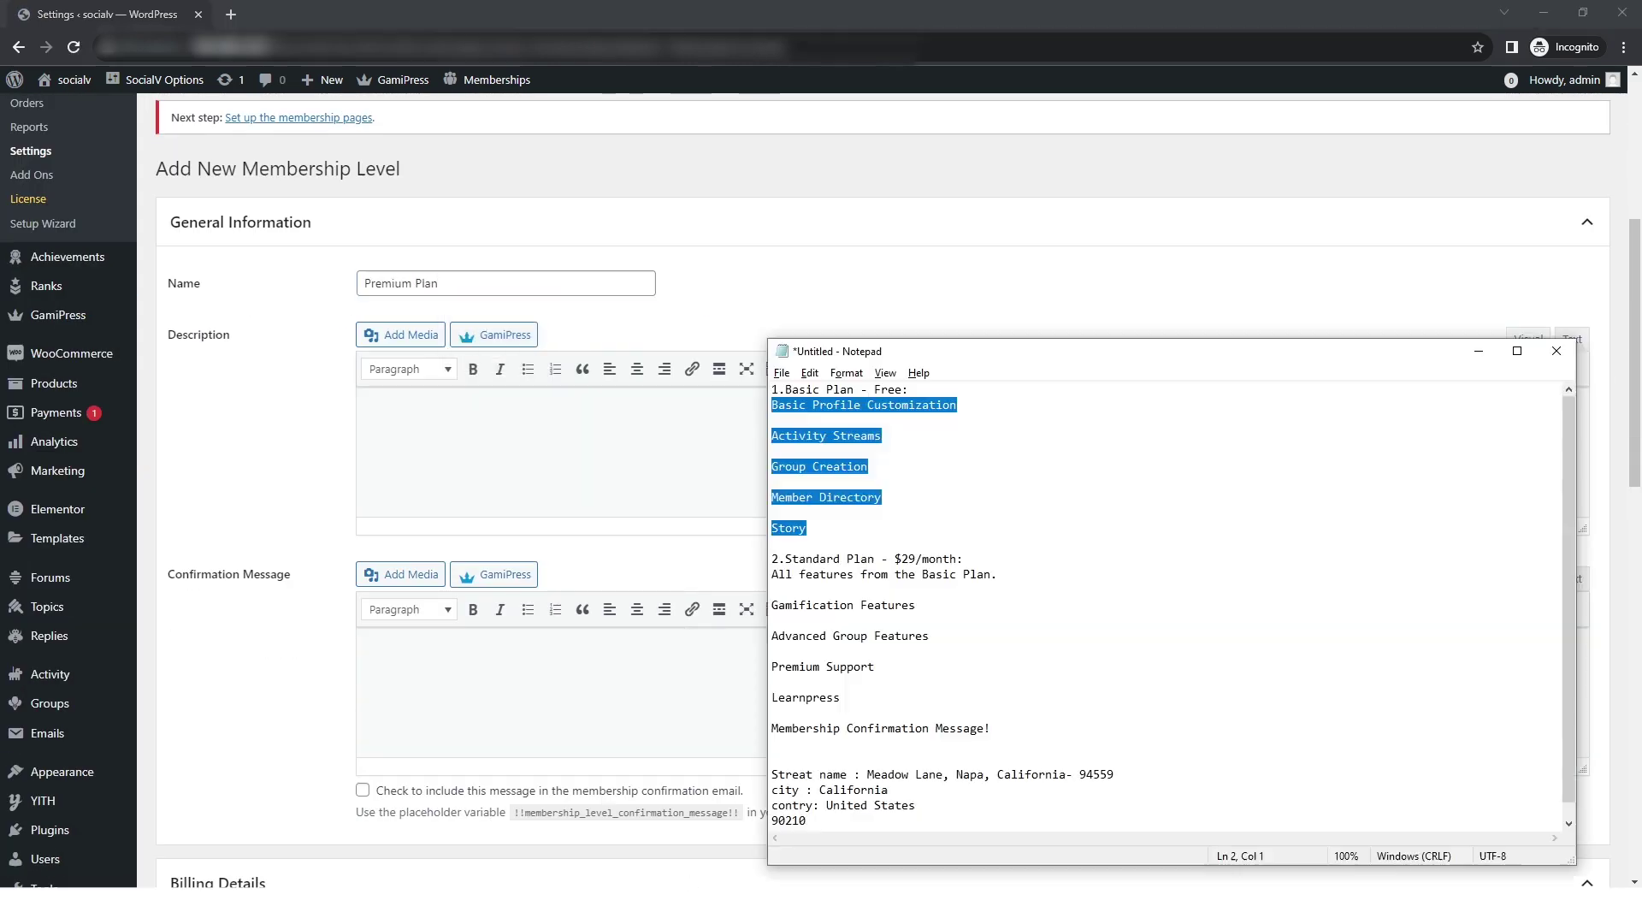
drag(771, 473, 847, 609)
key(ctrl+c)
click(598, 428)
key(ctrl+v)
drag(460, 508, 386, 412)
click(527, 369)
Add the confirmation message 'Membership Confirmation Message!' and save the level at $25 per month.
click(451, 708)
text(Membership Confirmation Message!)
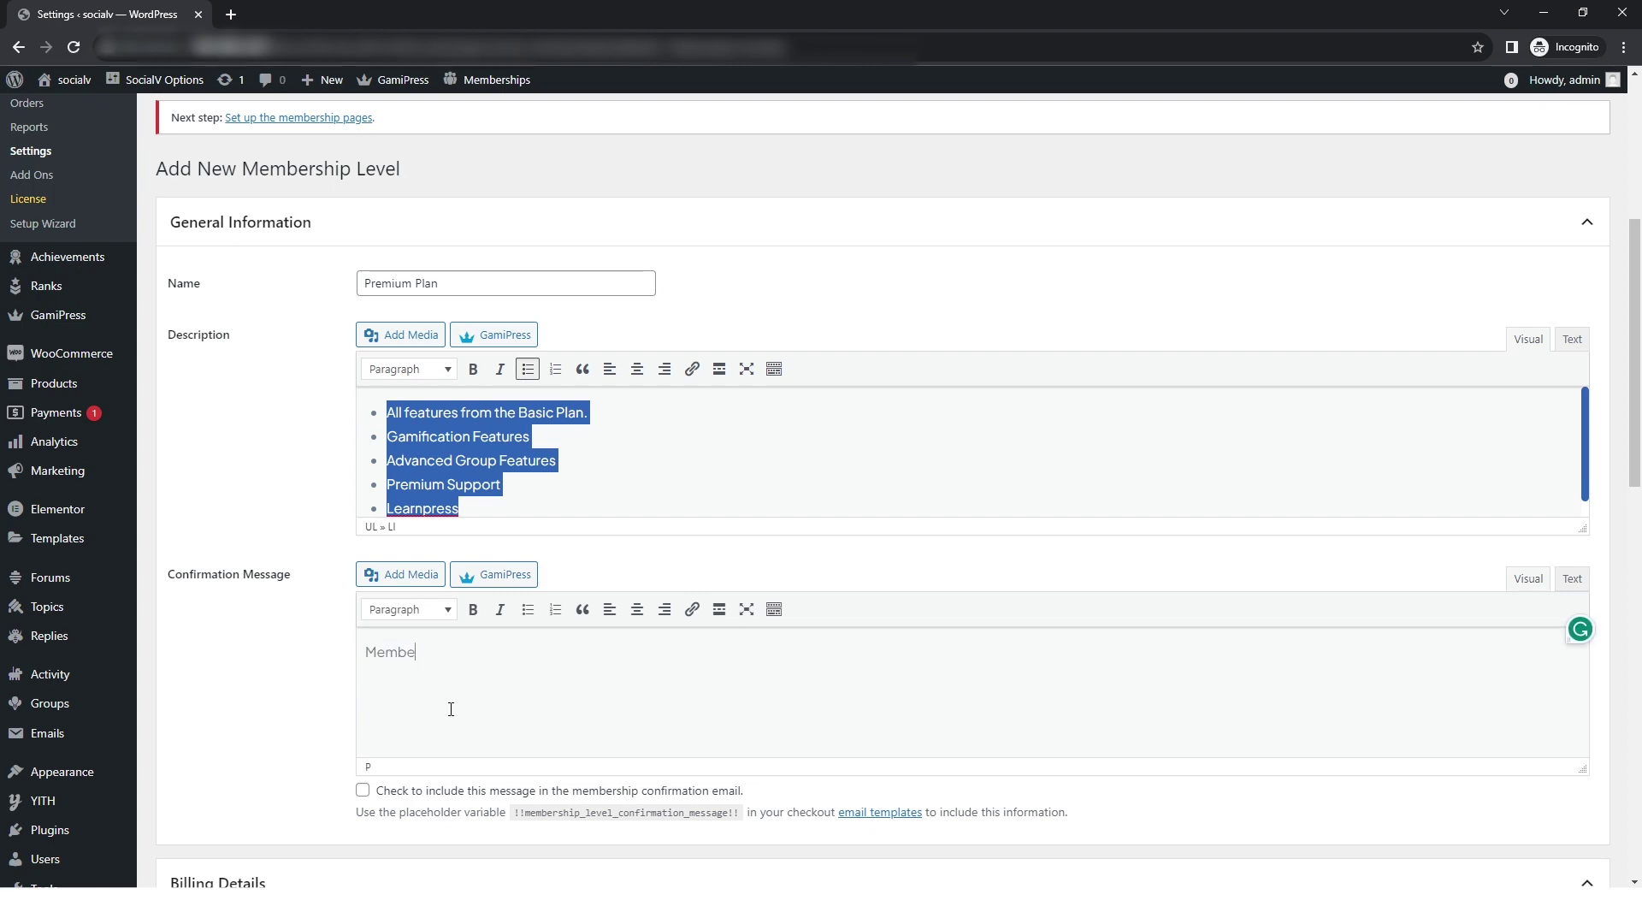
scroll(345, 541, down, 5)
scroll(345, 541, down, 3)
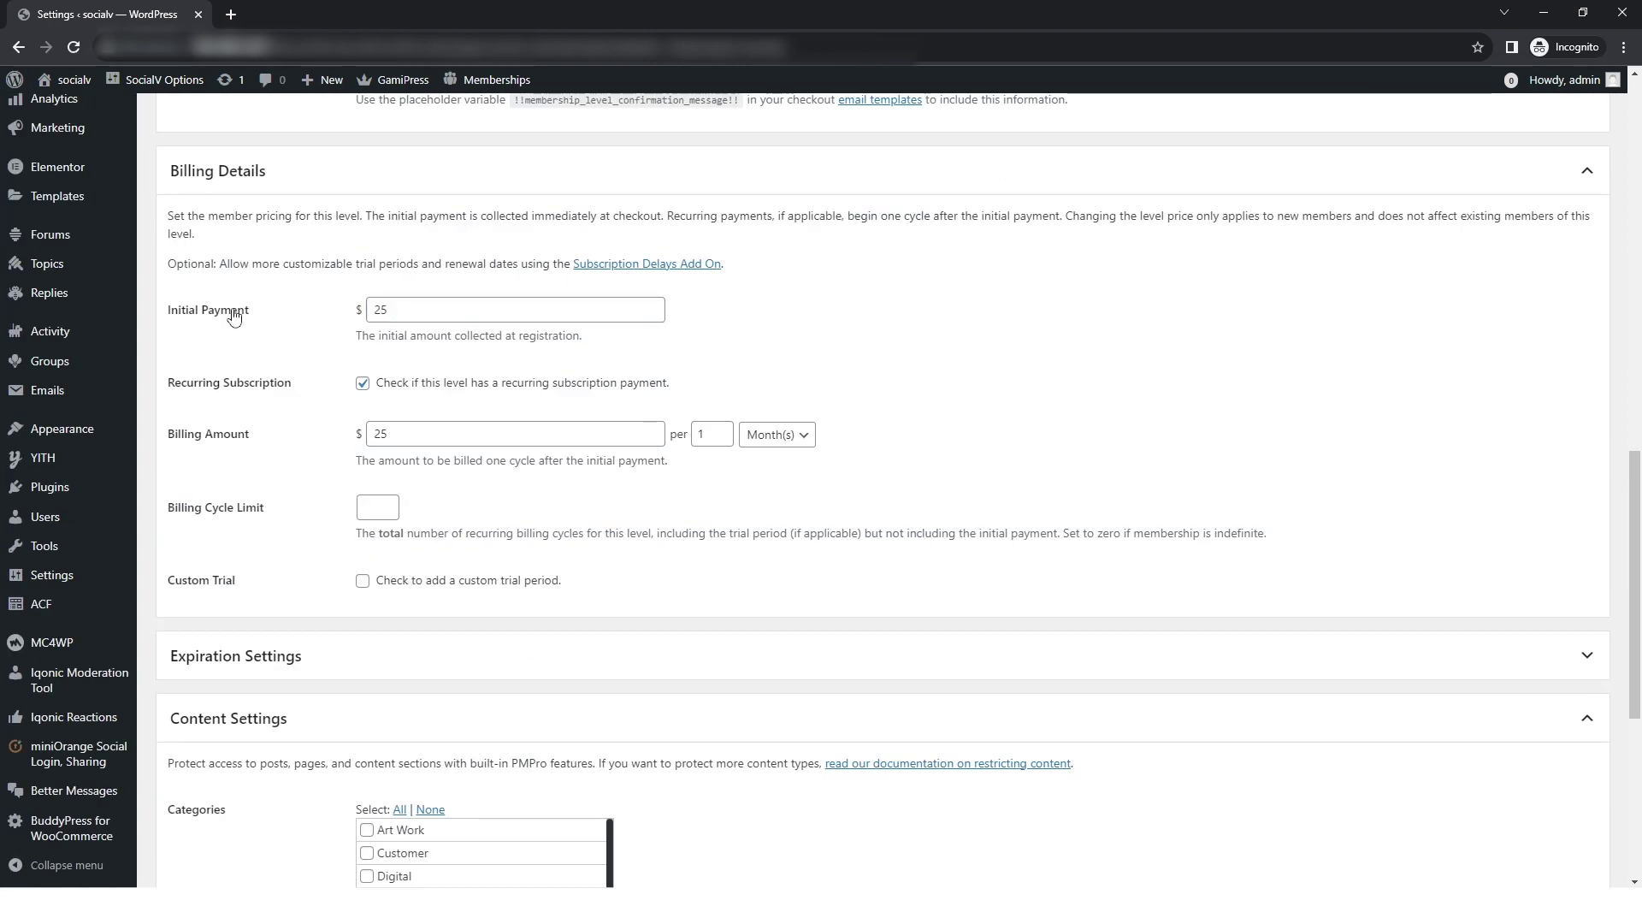
scroll(290, 380, down, 6)
click(203, 794)
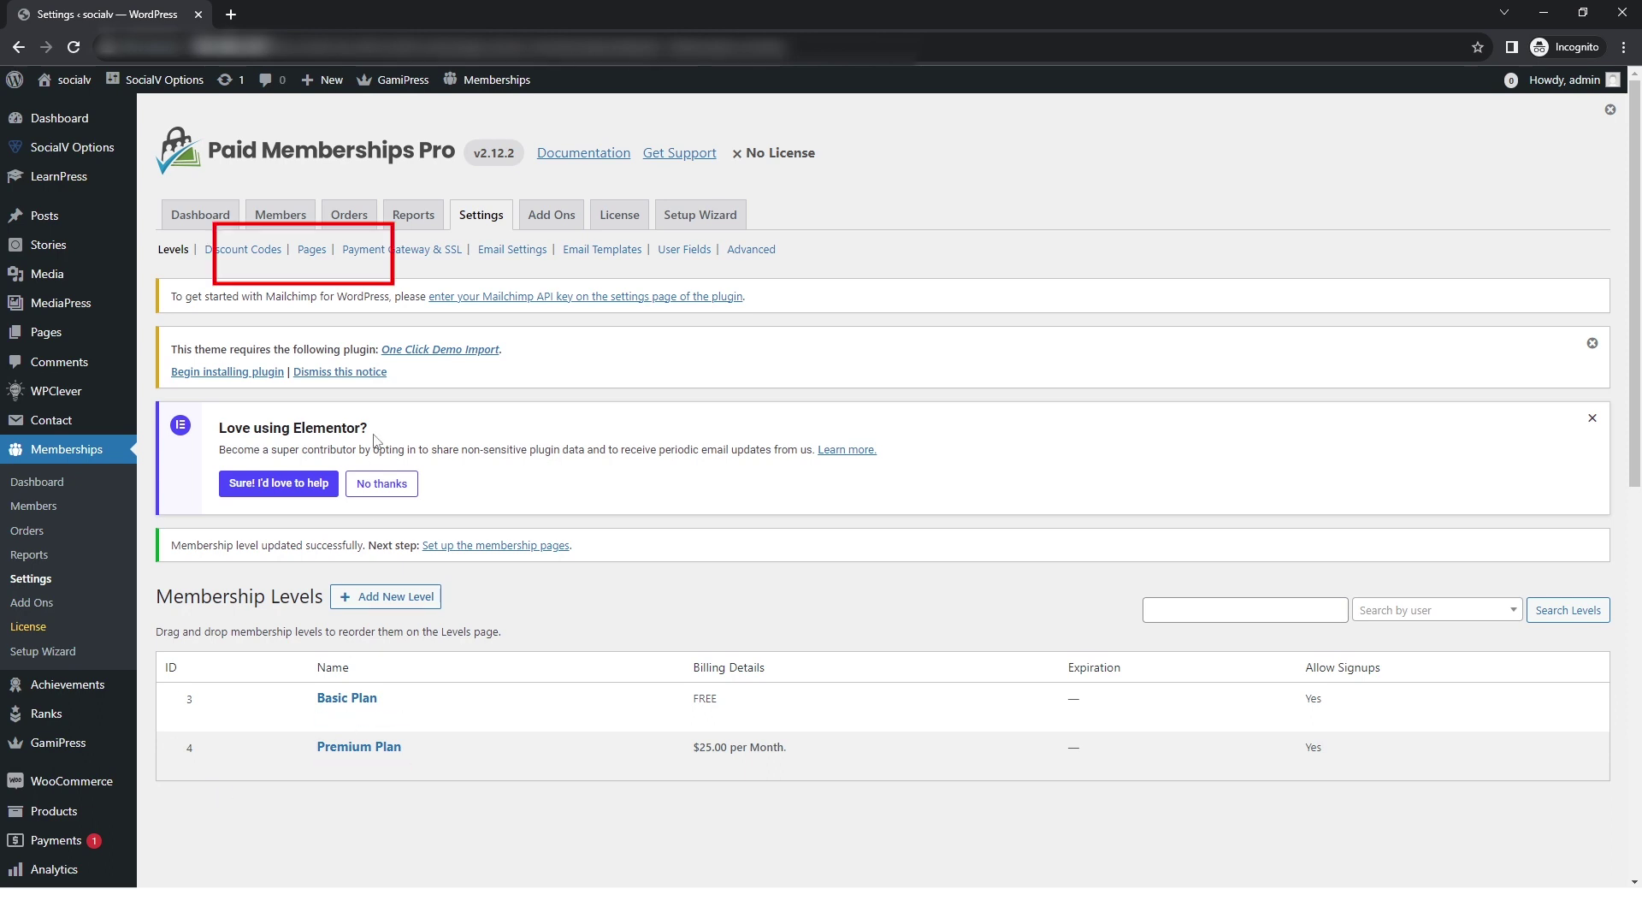
Generate the required Paid Memberships Pro pages automatically in the Pages settings.
click(313, 259)
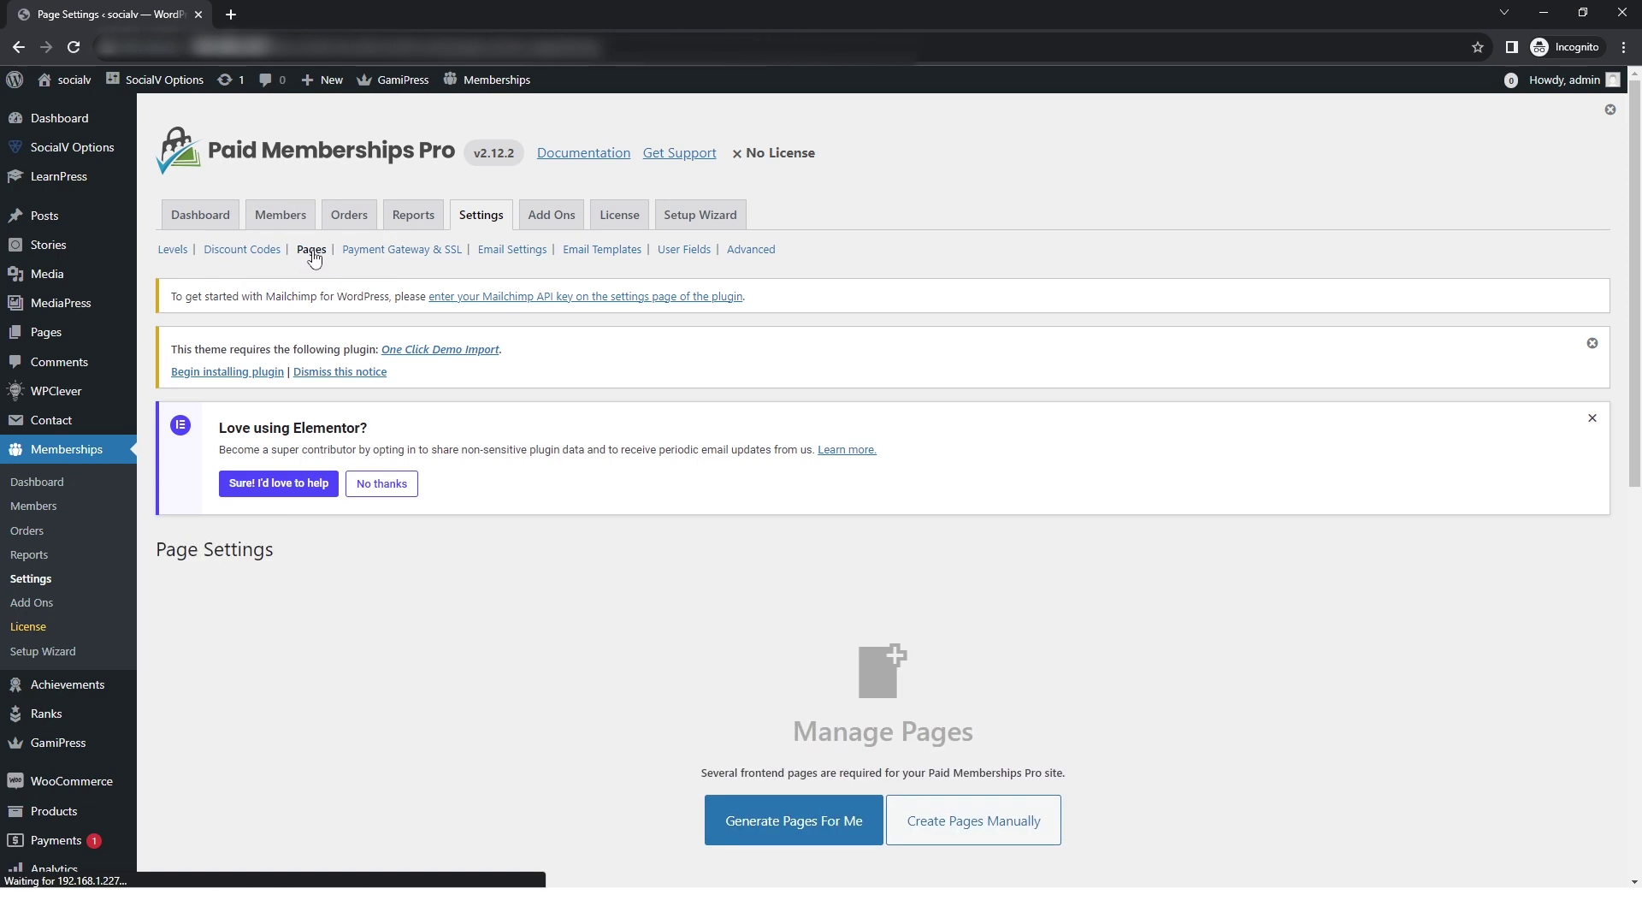
scroll(519, 711, down, 2)
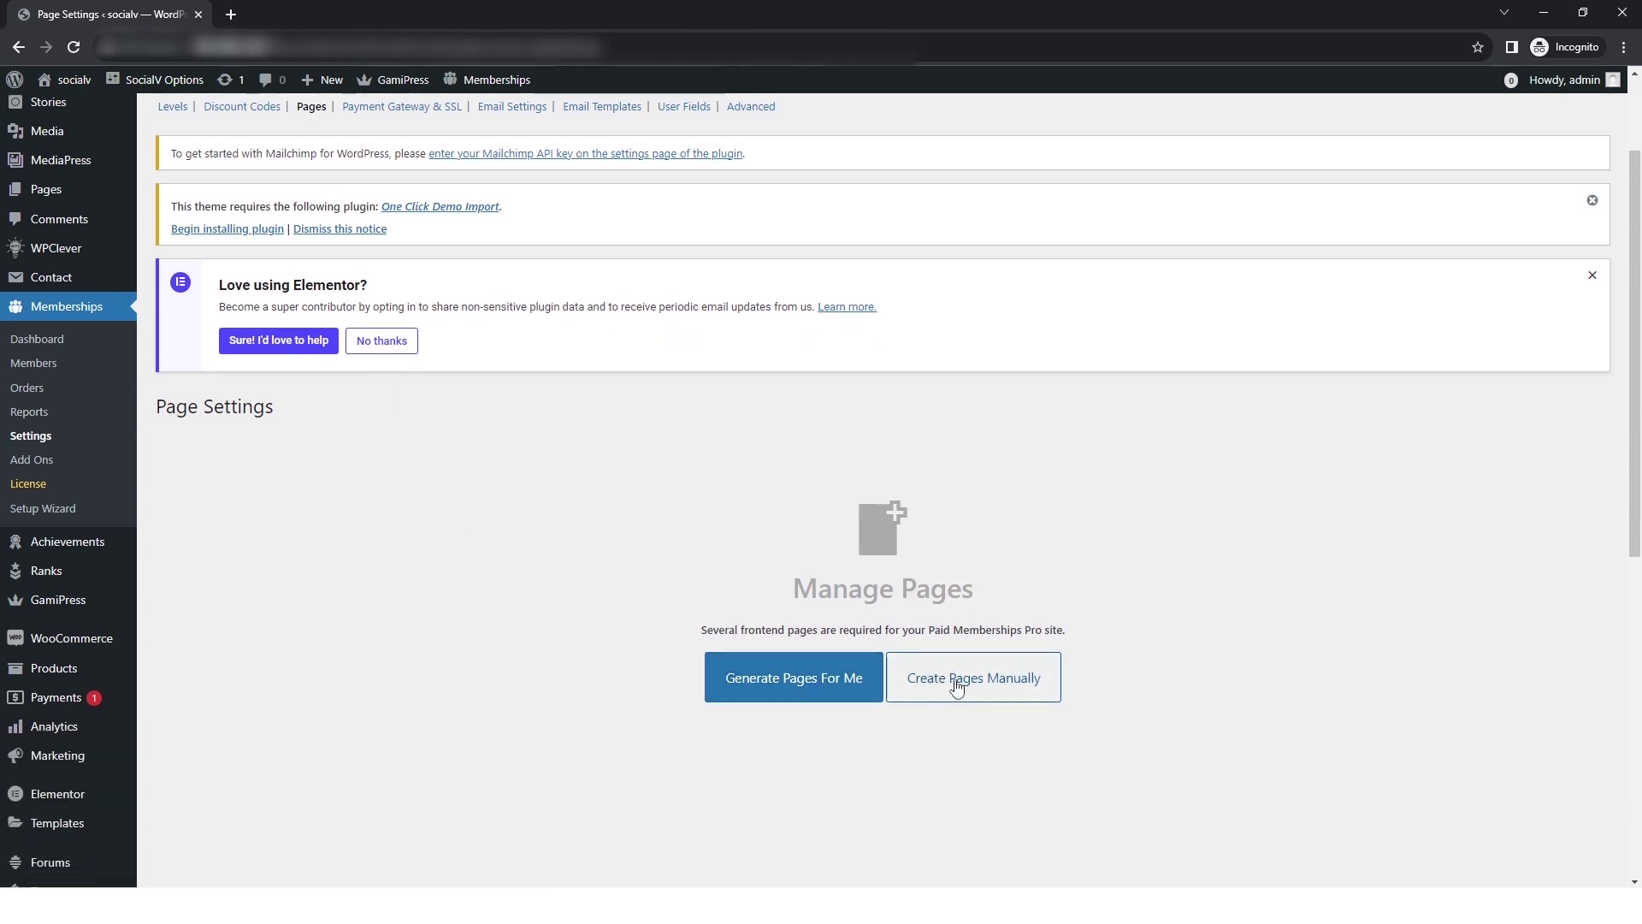
click(820, 695)
scroll(799, 681, down, 4)
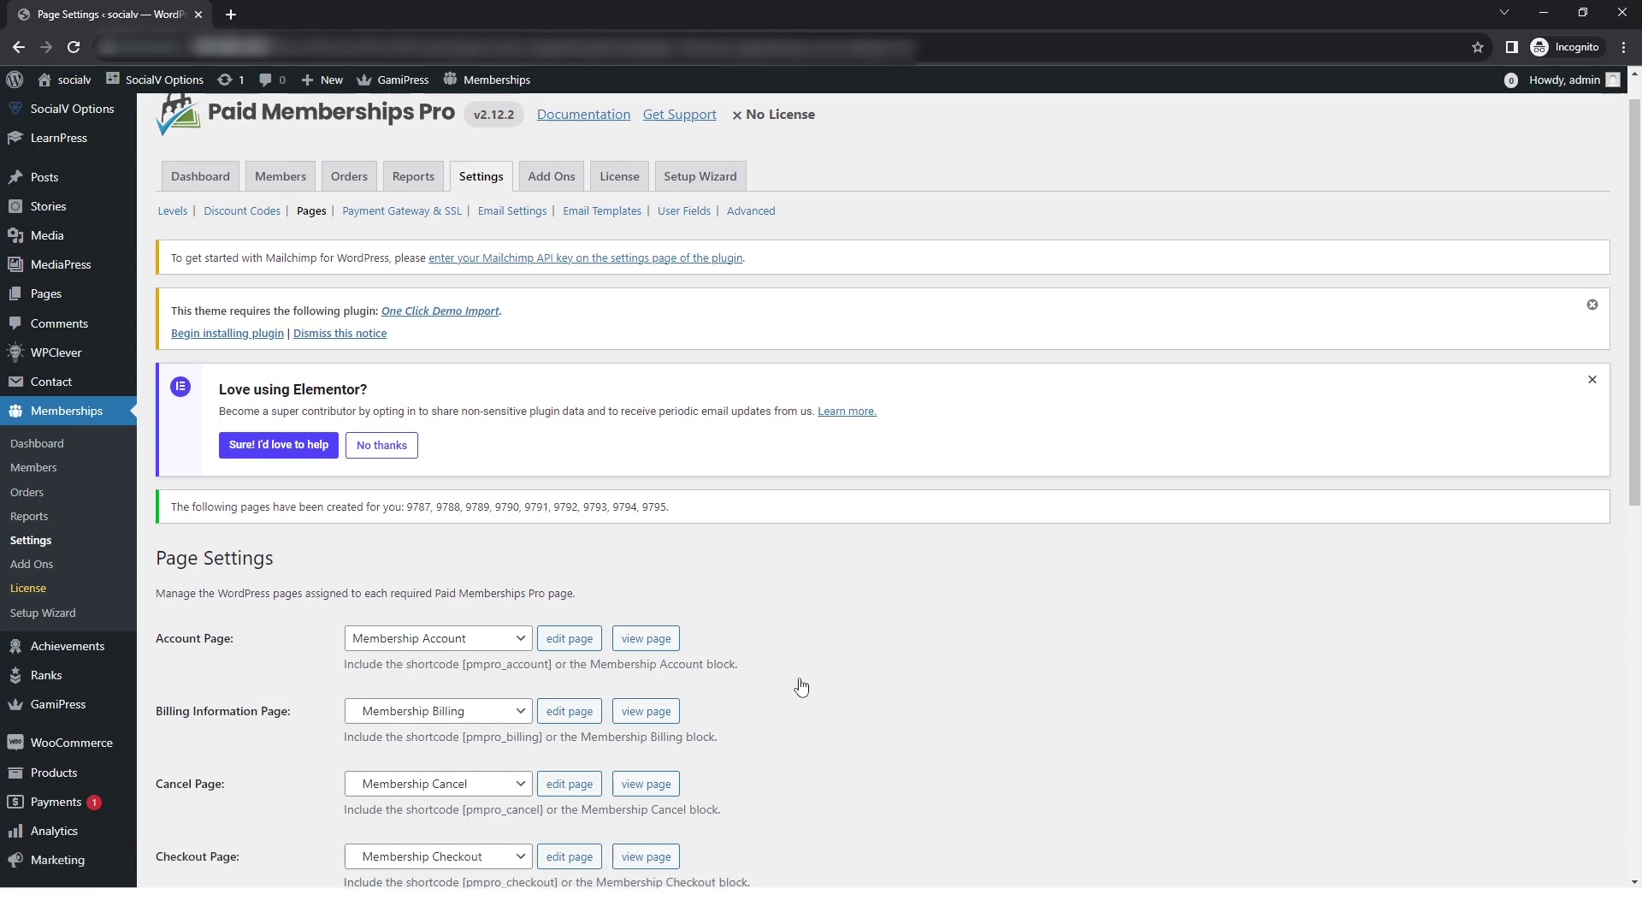
scroll(855, 557, down, 5)
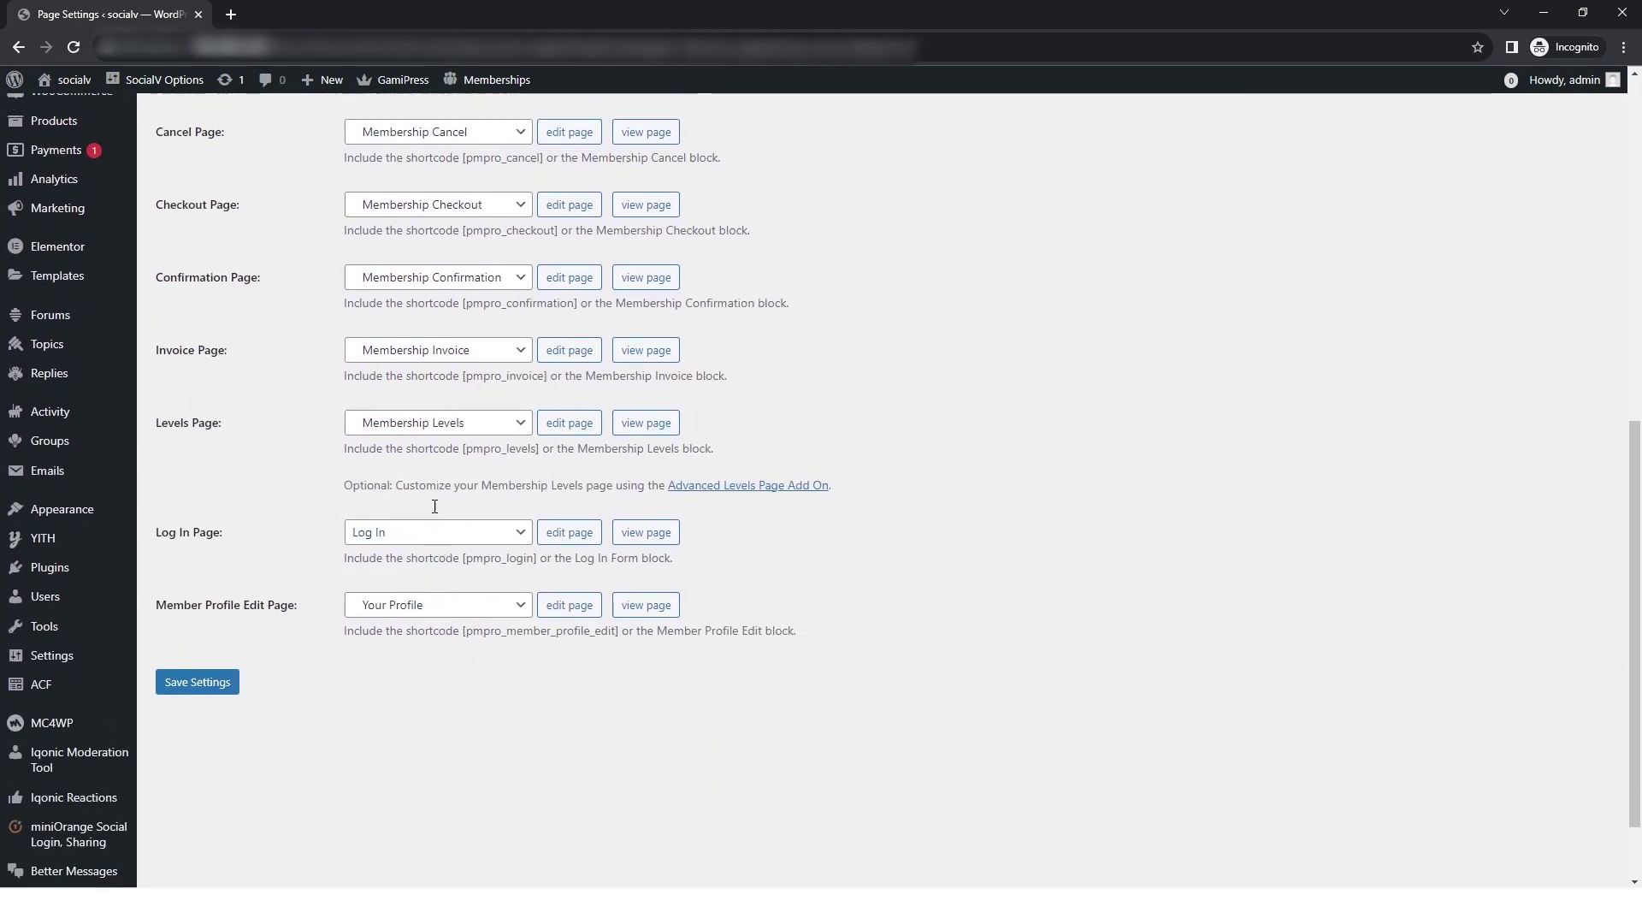
scroll(414, 368, up, 5)
scroll(419, 673, down, 6)
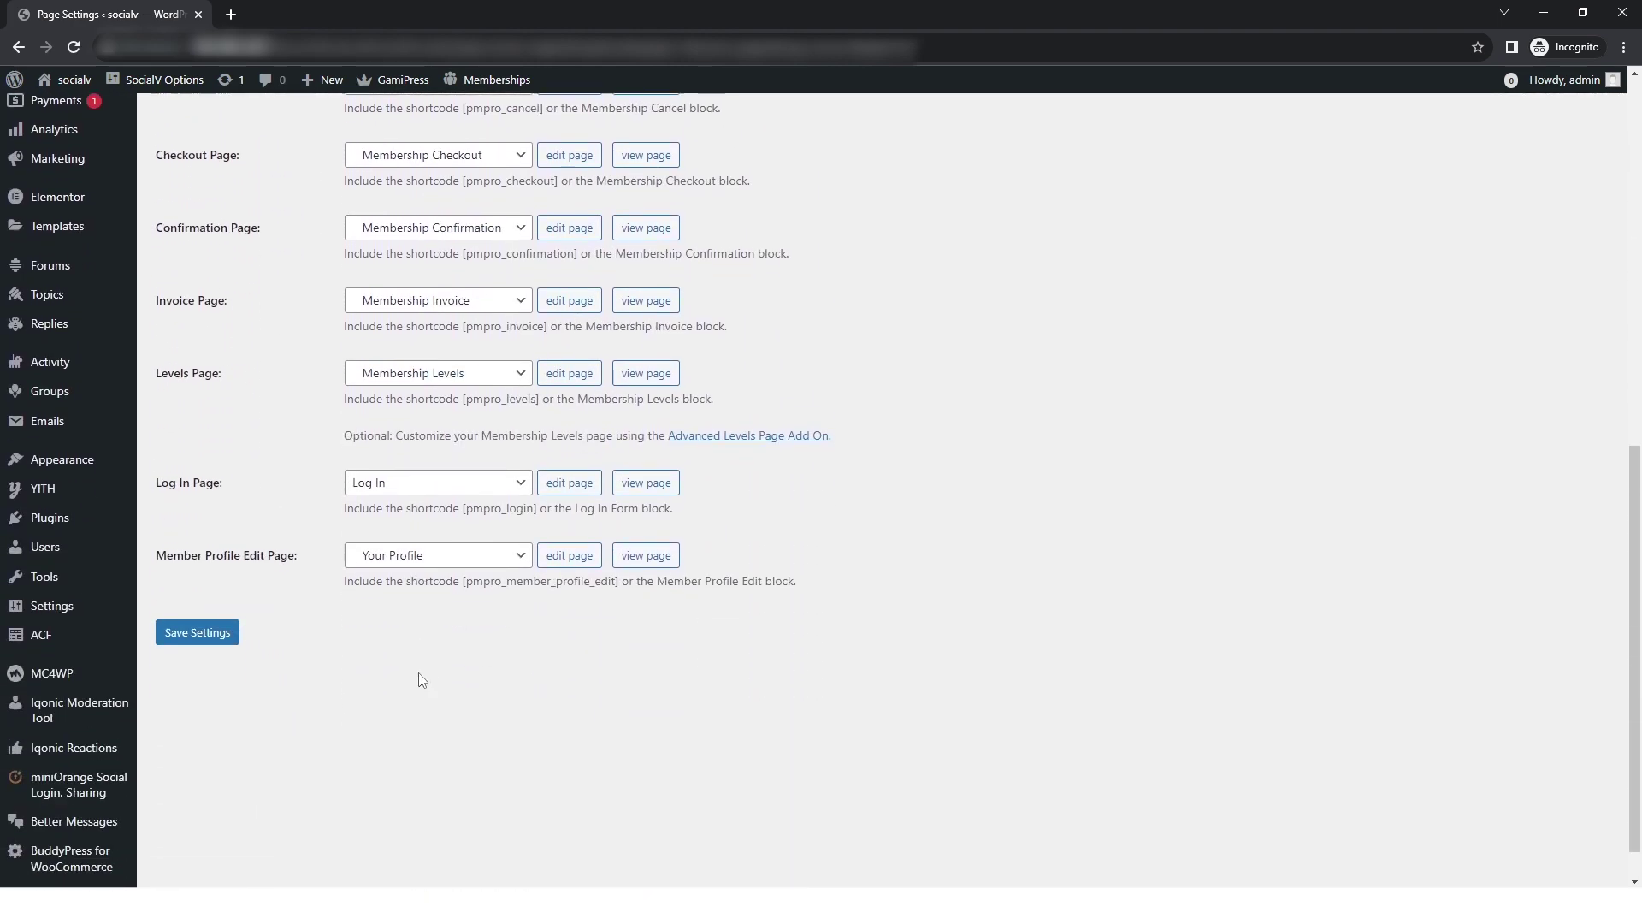
scroll(246, 624, up, 2)
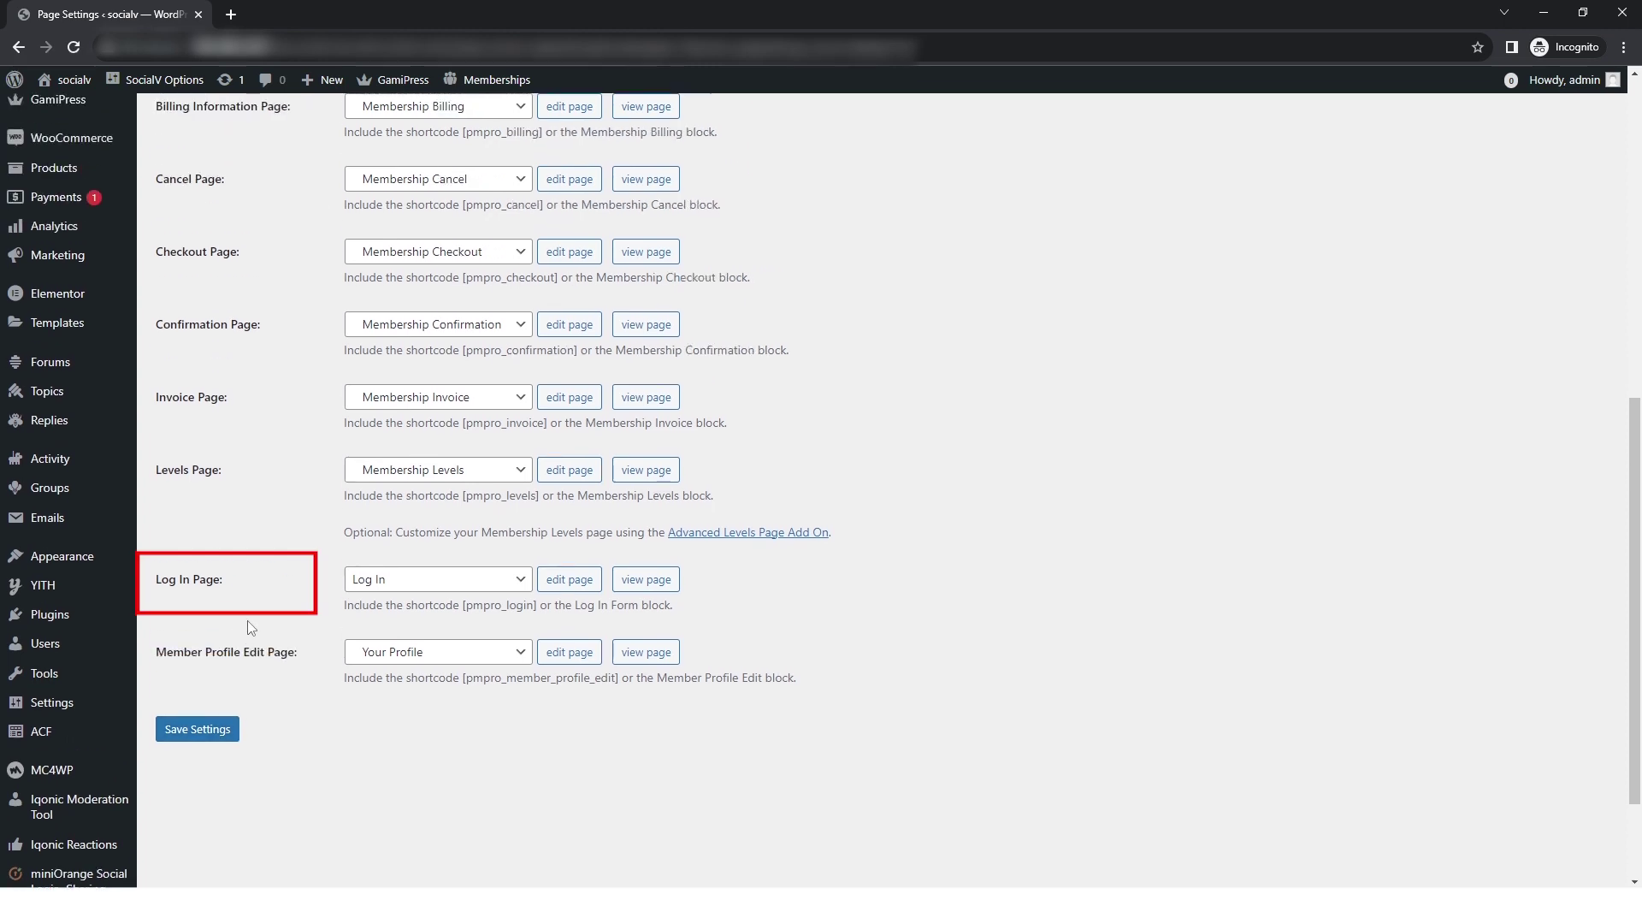
Set the Log In Page to '-- Use WordPress Default --' and save the settings.
click(425, 585)
scroll(419, 327, up, 2)
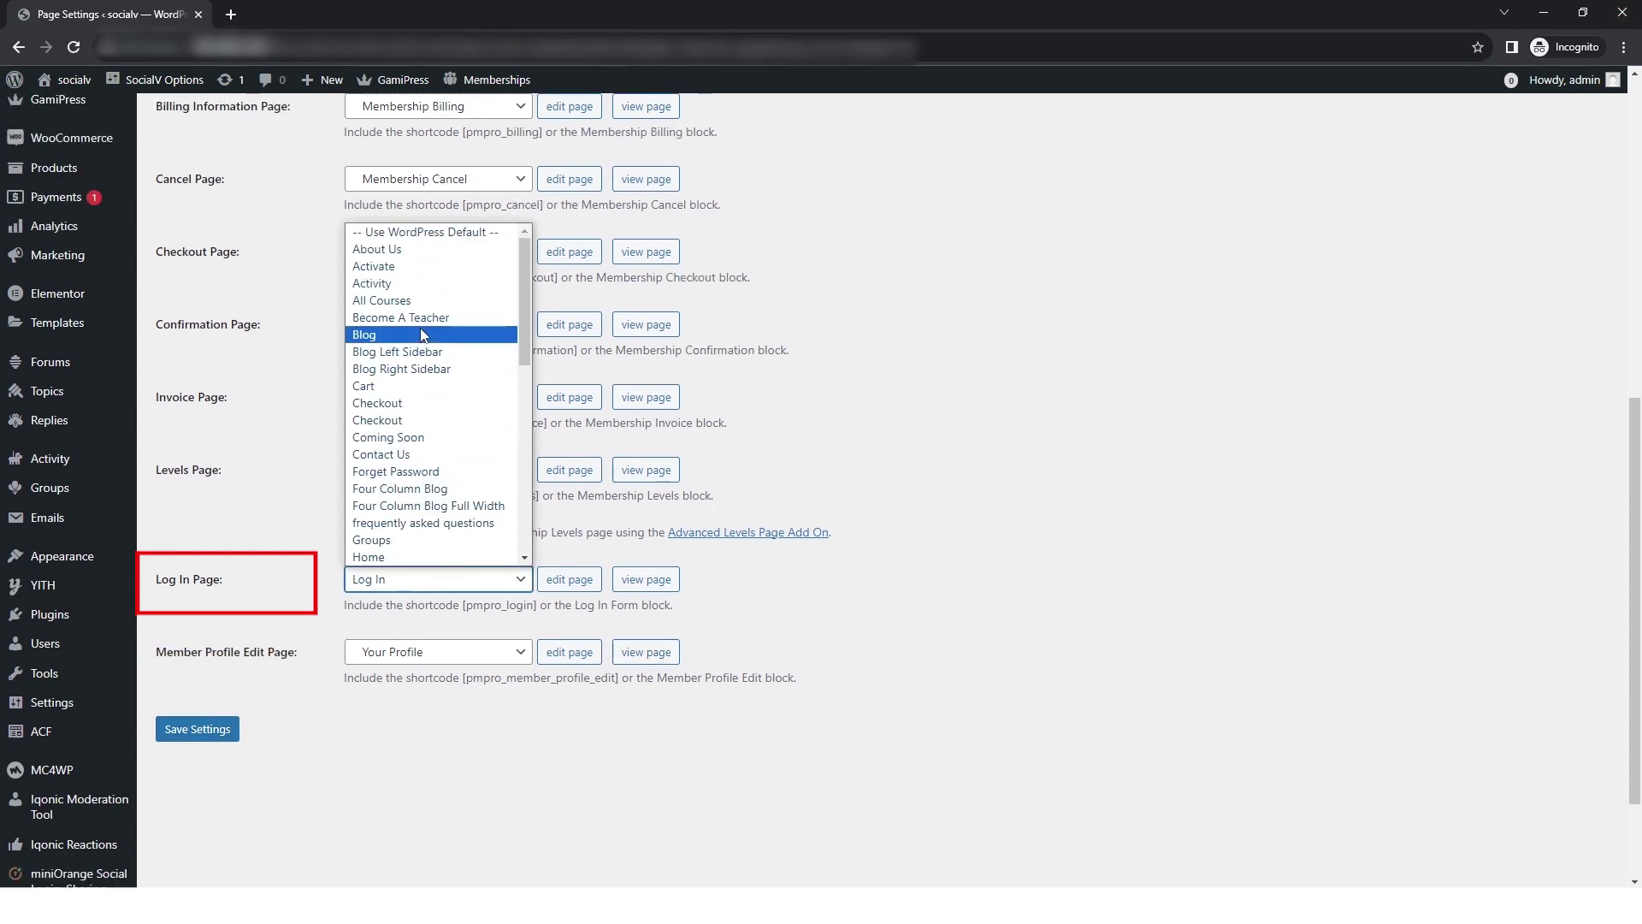
click(440, 239)
click(212, 729)
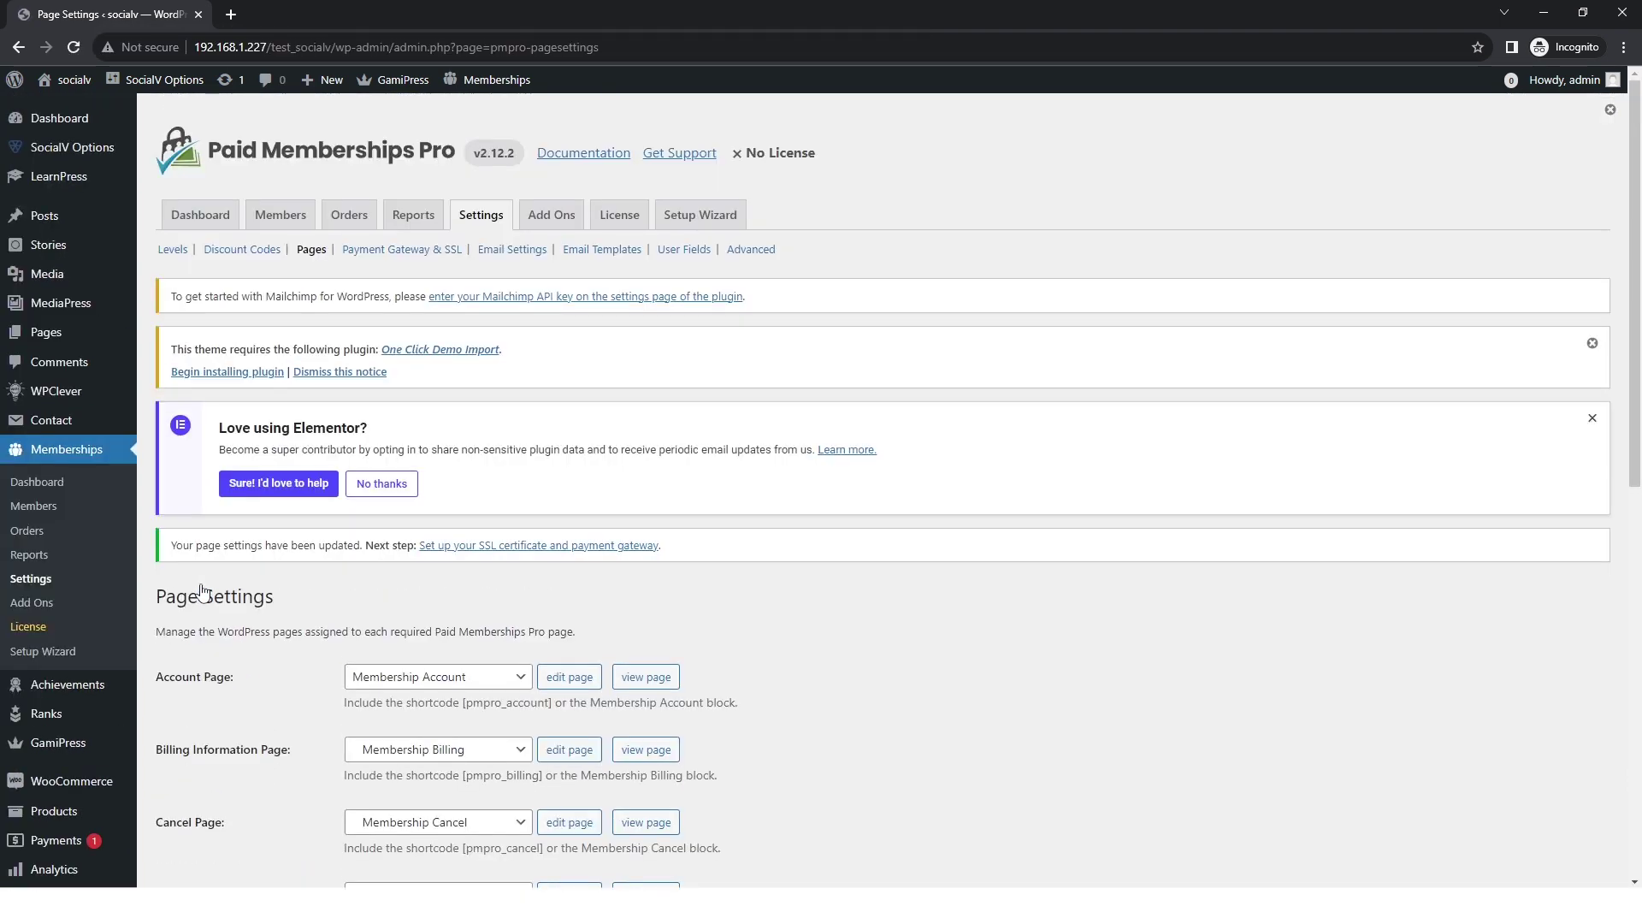
triple_click(241, 545)
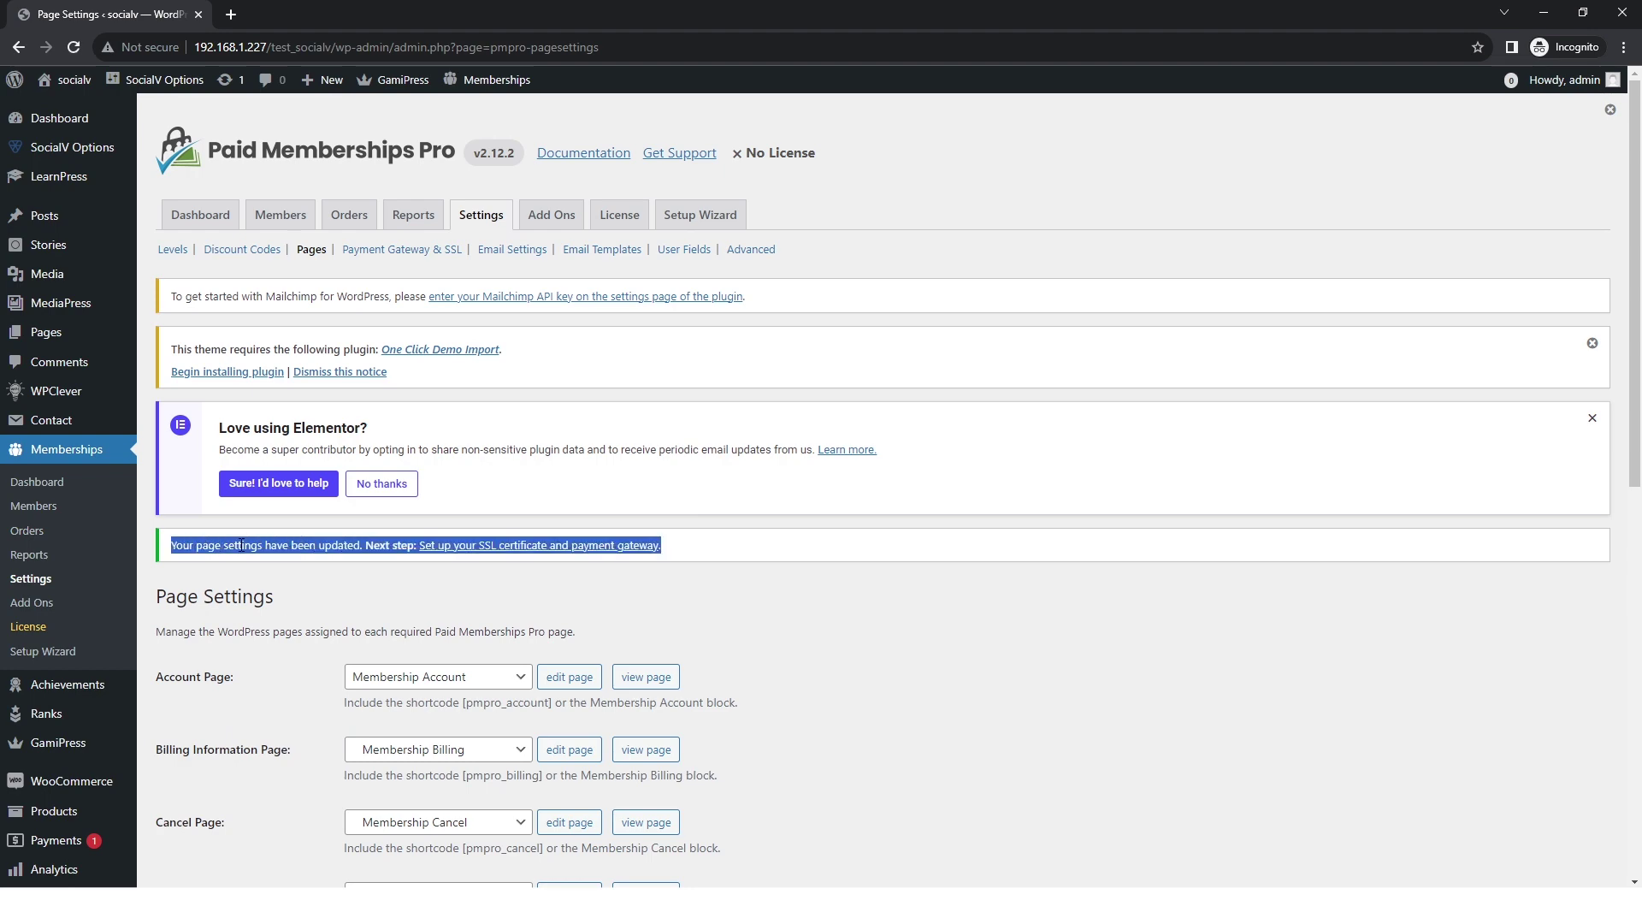
click(342, 582)
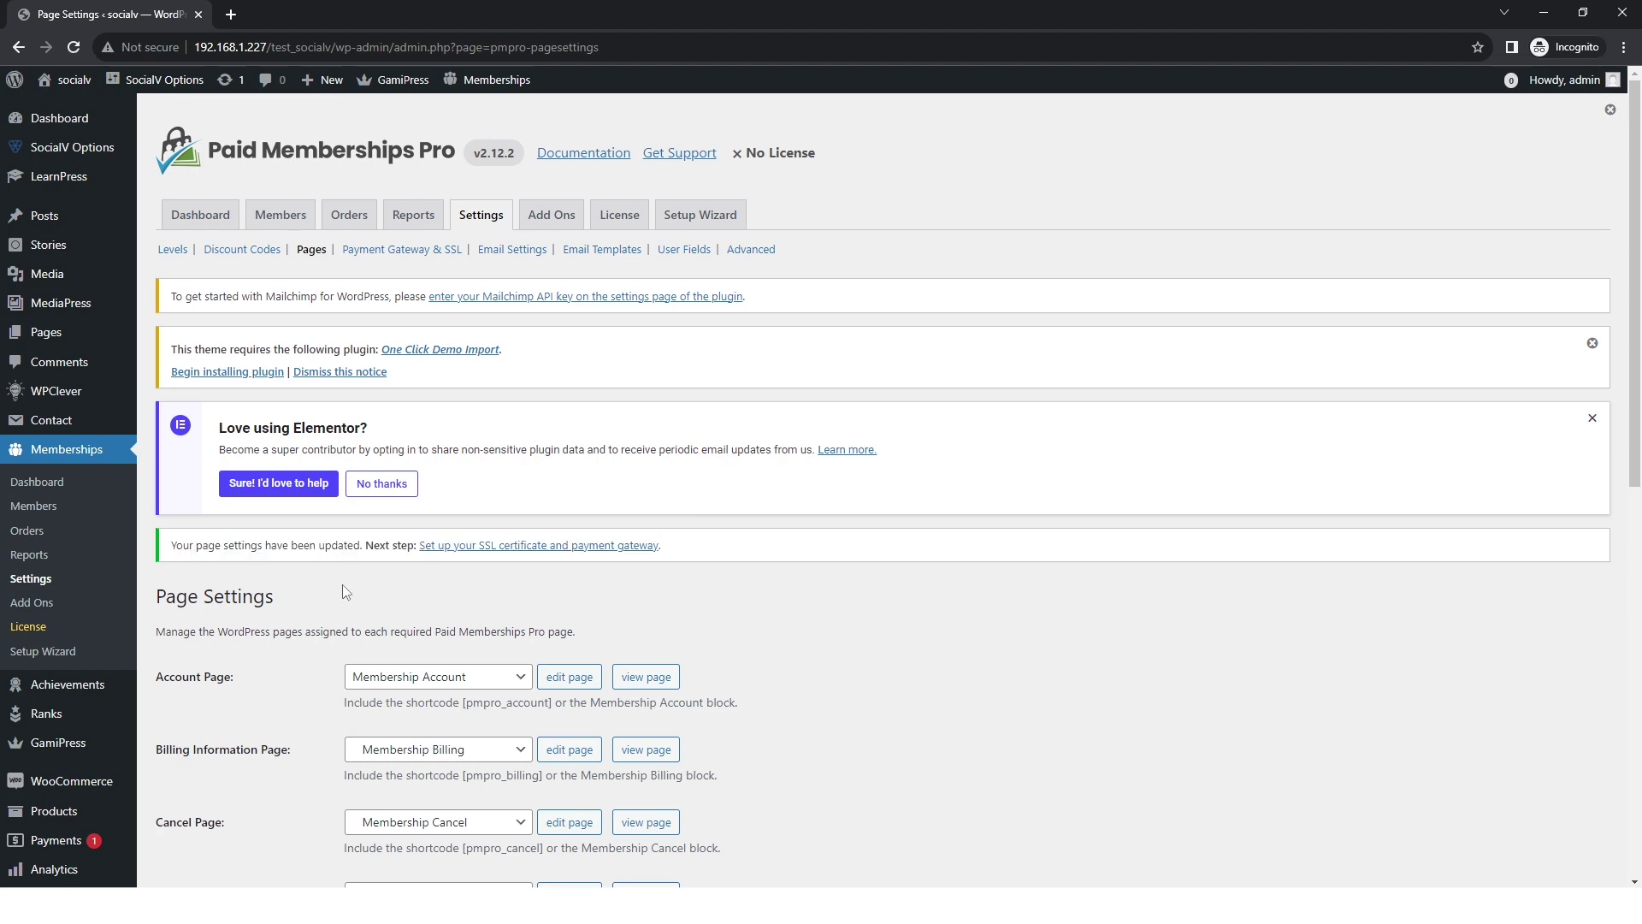
scroll(342, 586, down, 8)
Create a new menu named Membership Menu under Appearance > Menus.
mouse_move(94, 489)
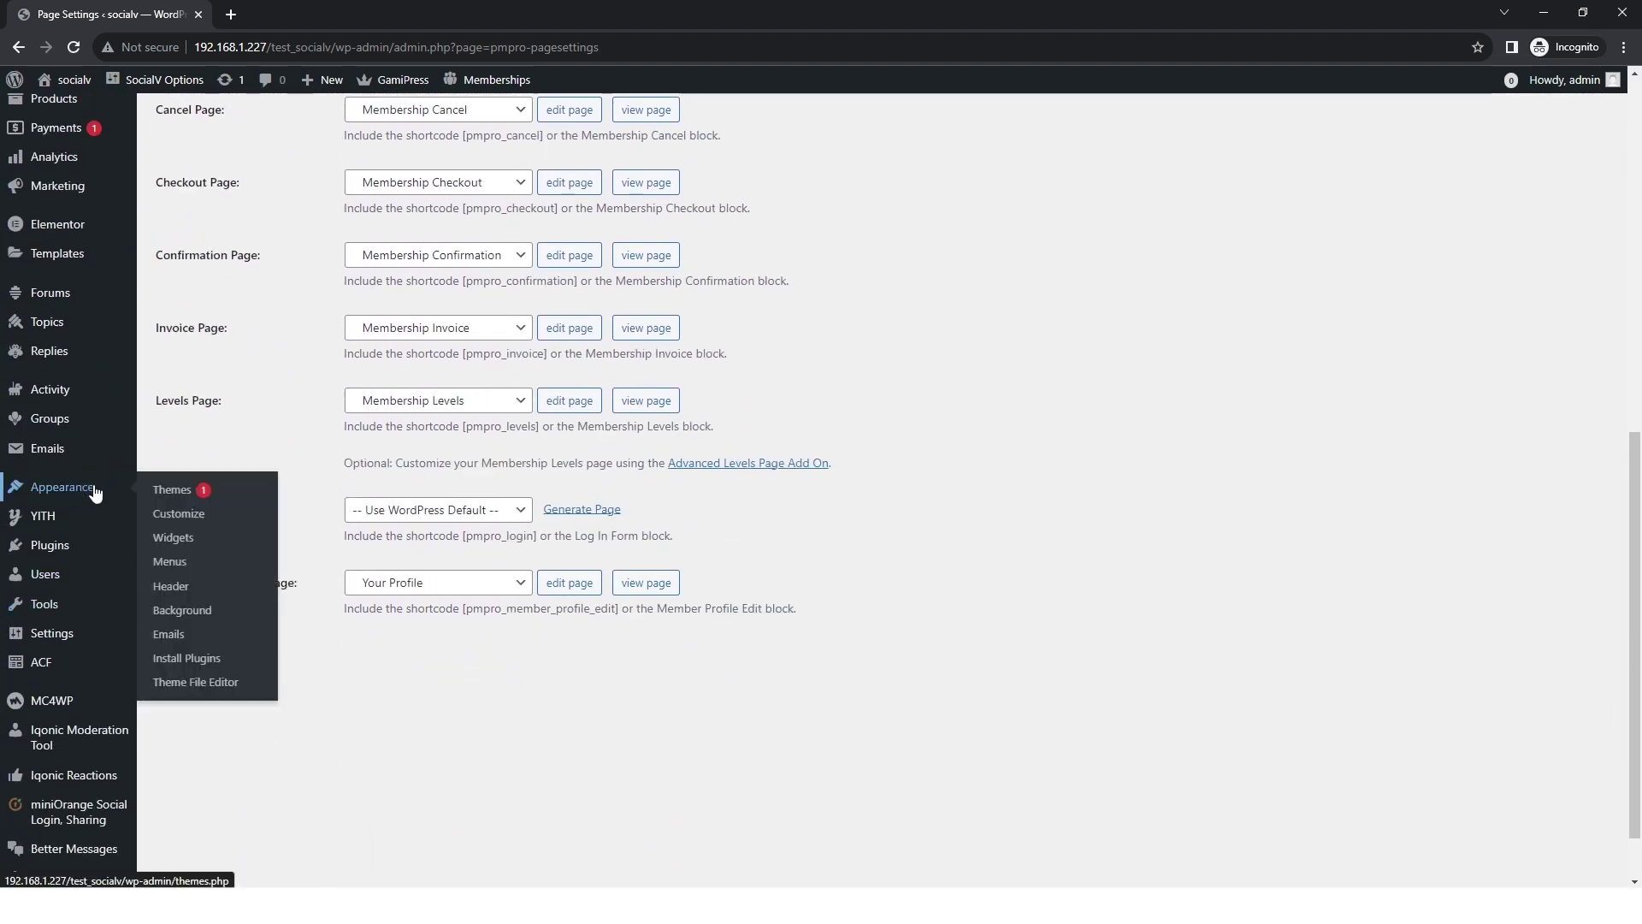
click(176, 564)
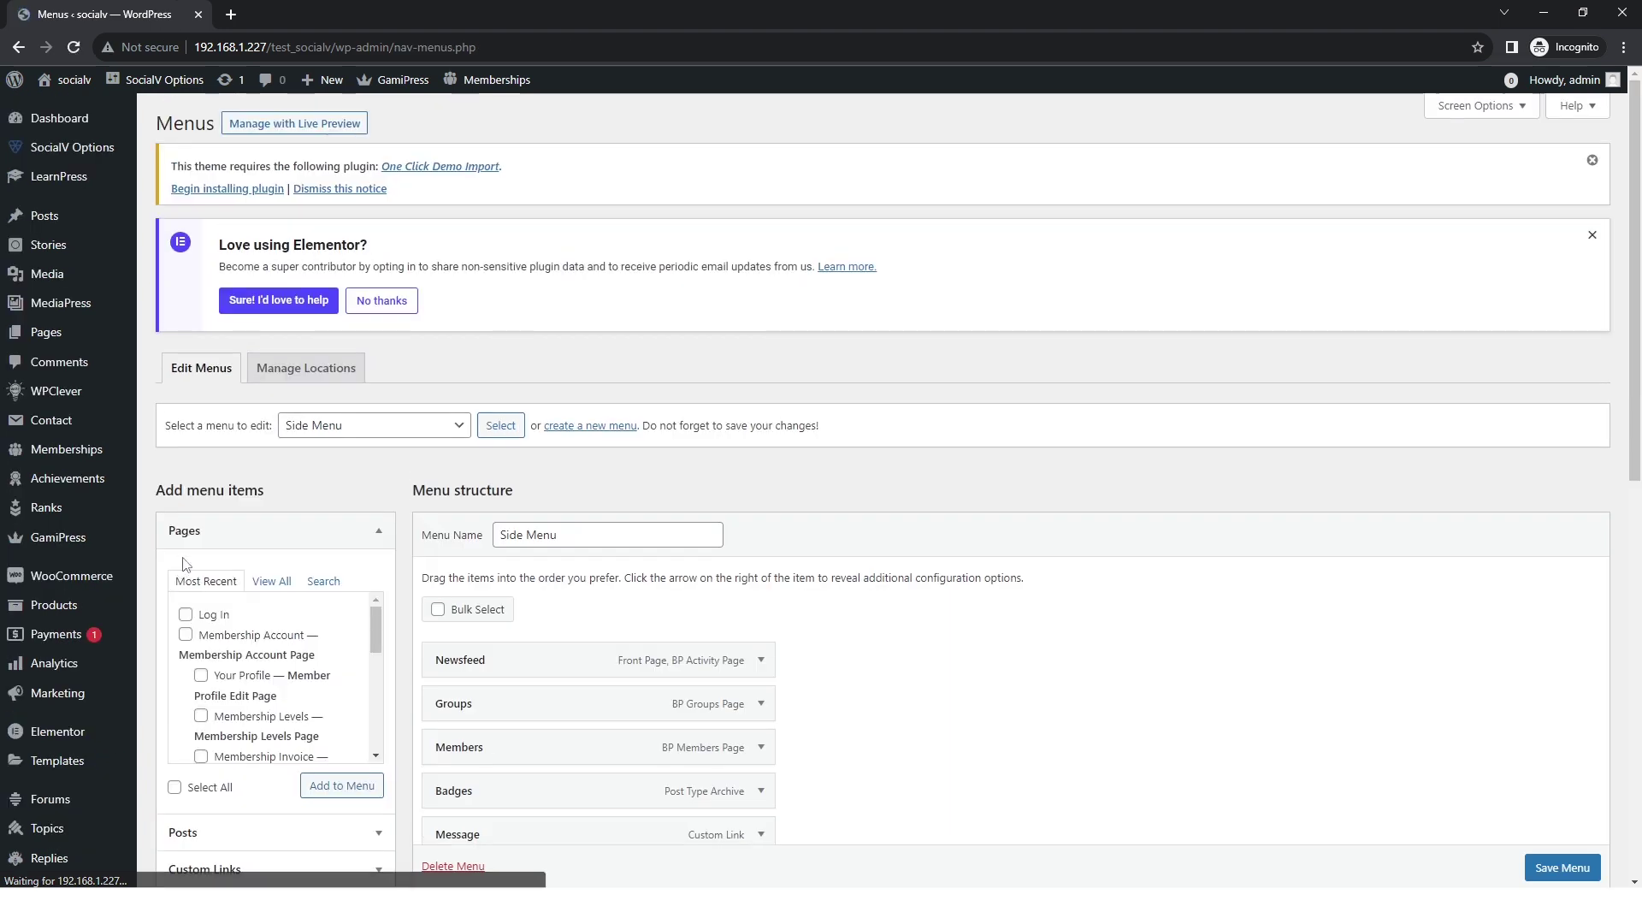
click(602, 428)
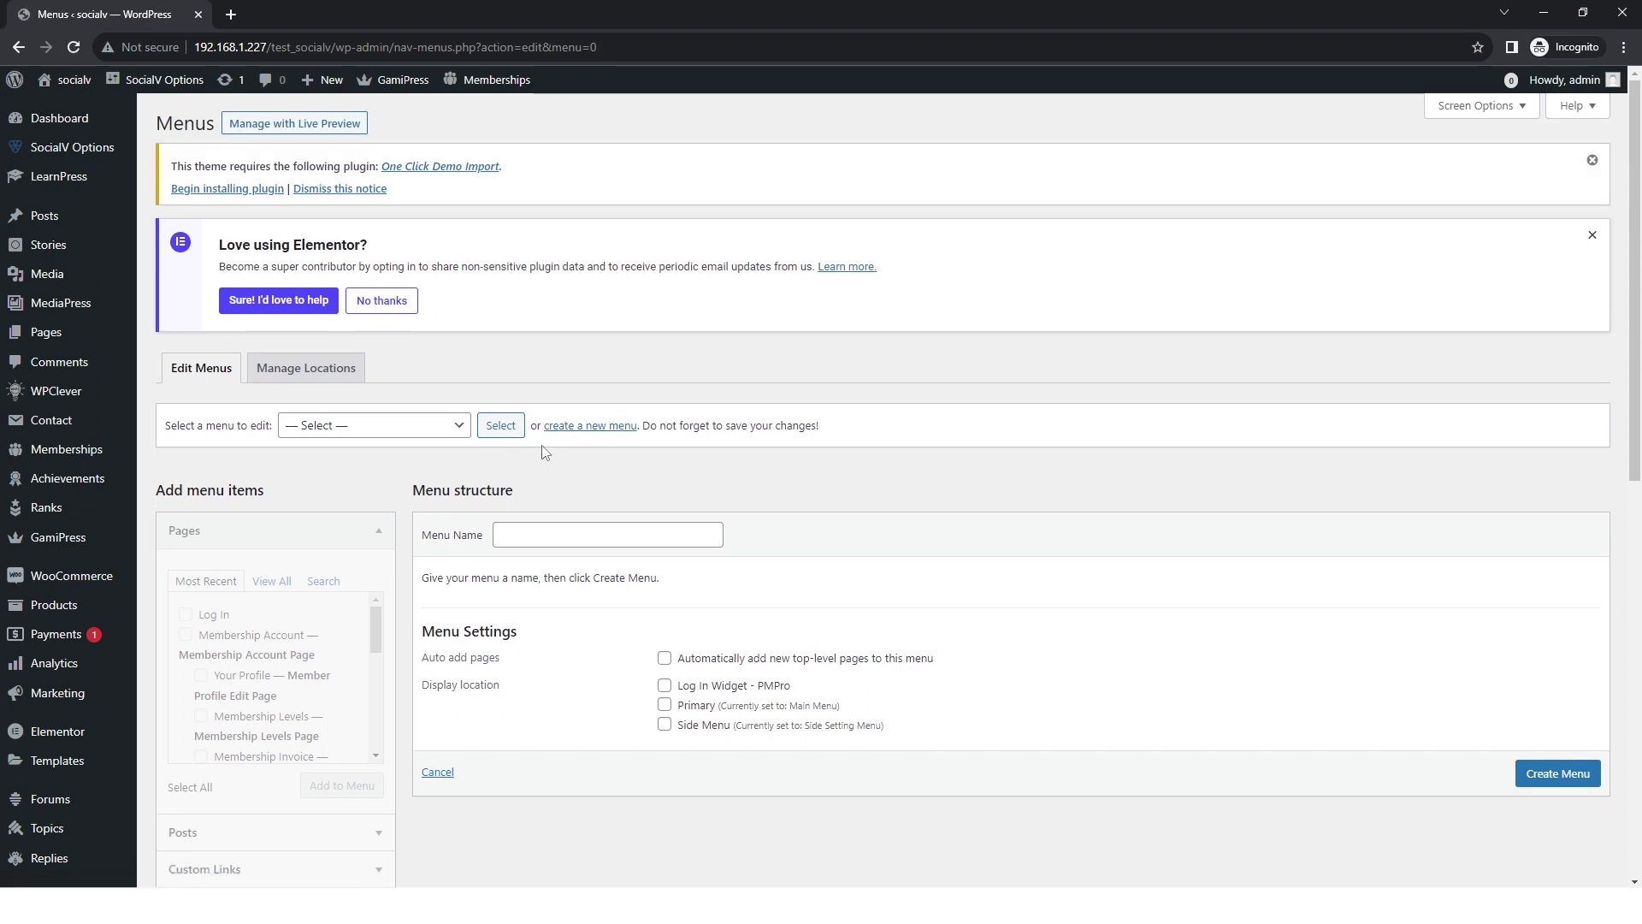
click(562, 542)
text(Membership Menu)
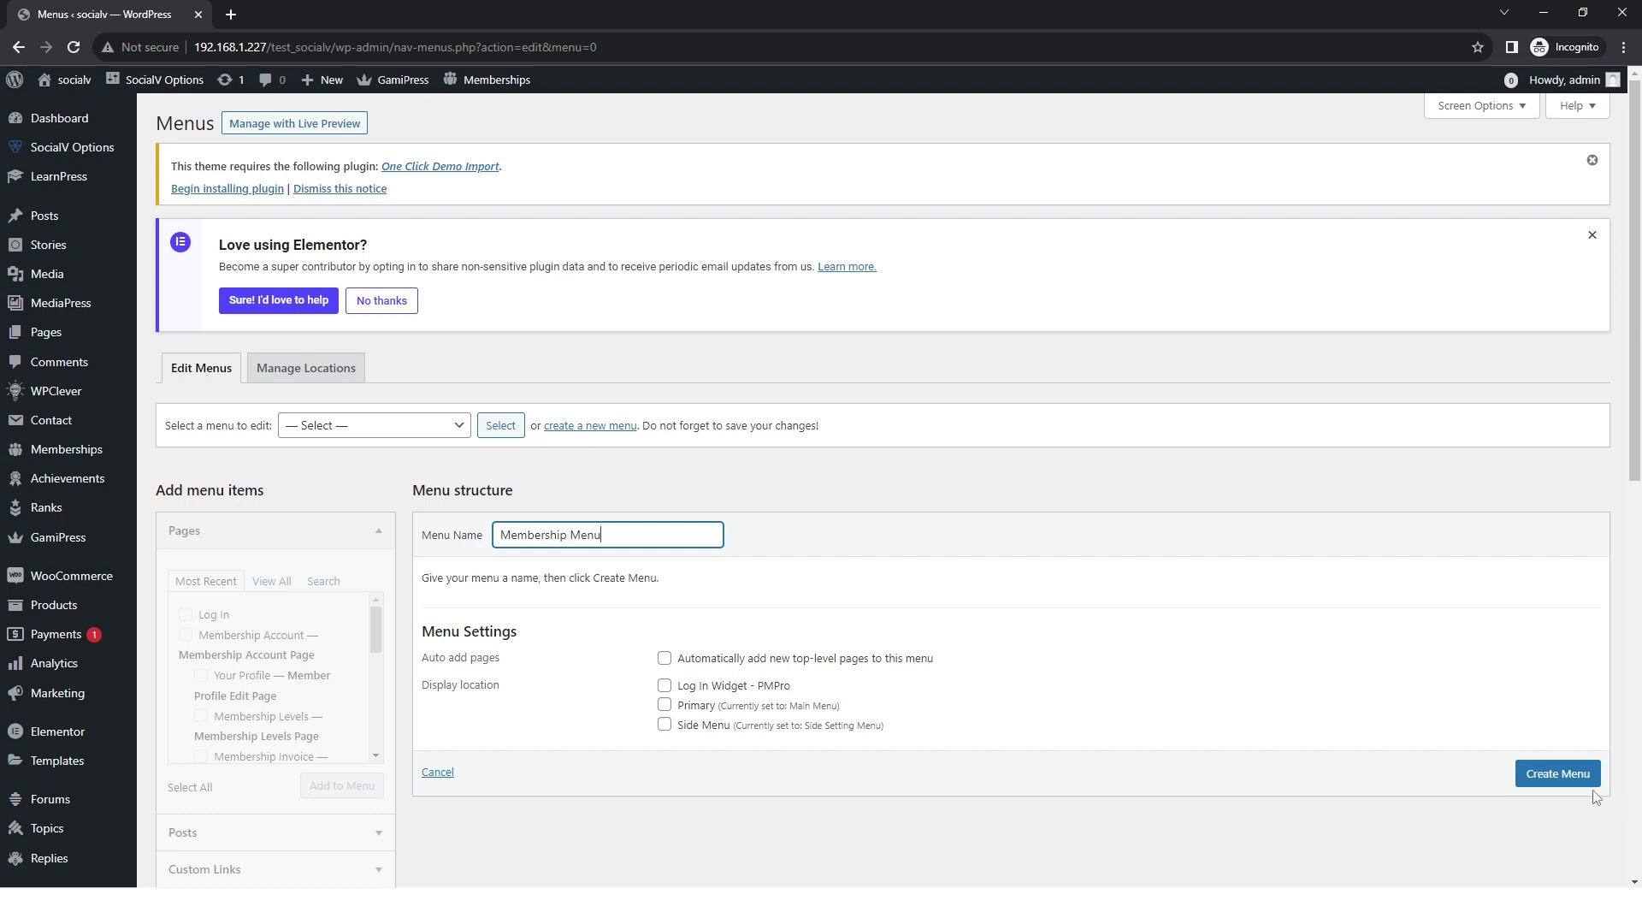
click(1591, 782)
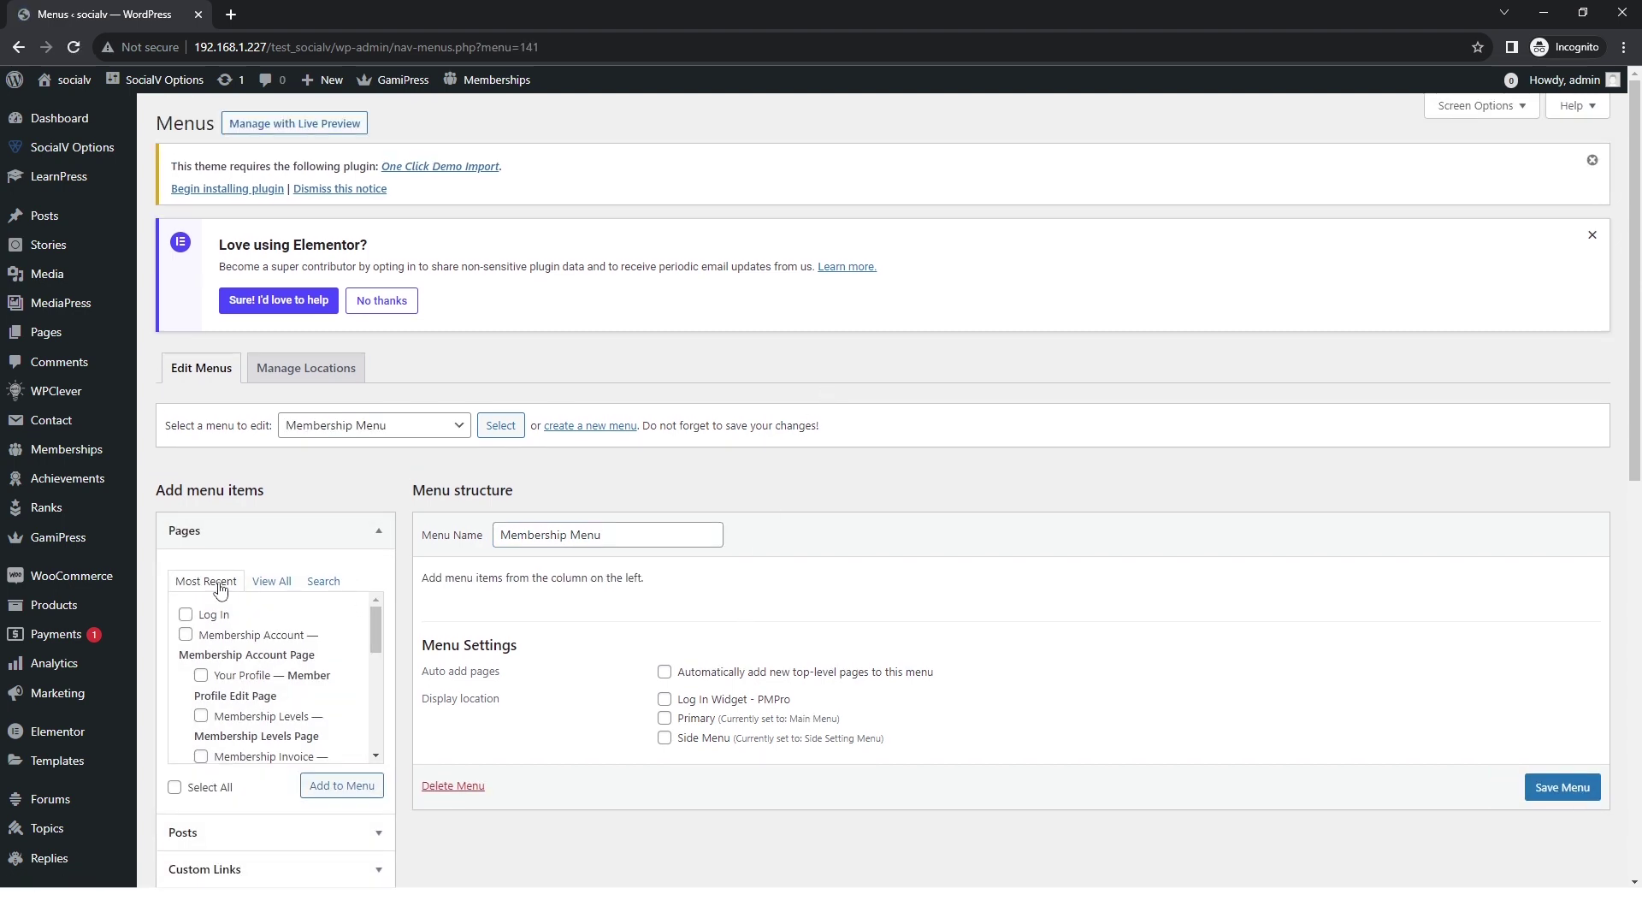
Add the Membership Account, Membership Billing and Membership Invoice pages to the menu.
click(272, 580)
scroll(291, 648, down, 5)
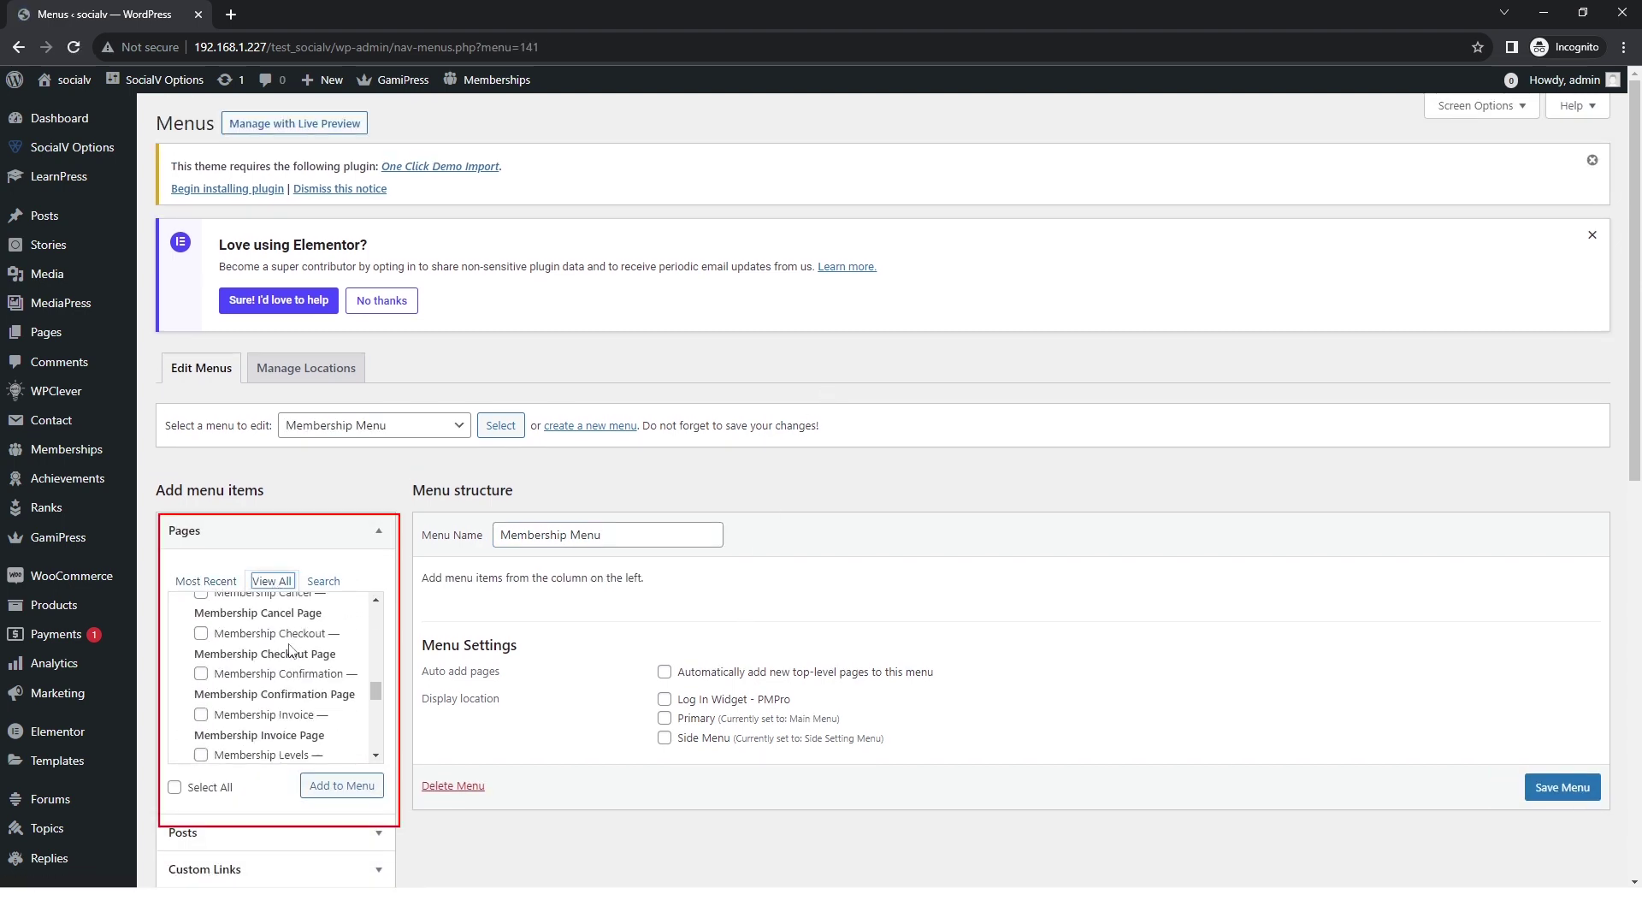
scroll(290, 650, up, 2)
click(187, 633)
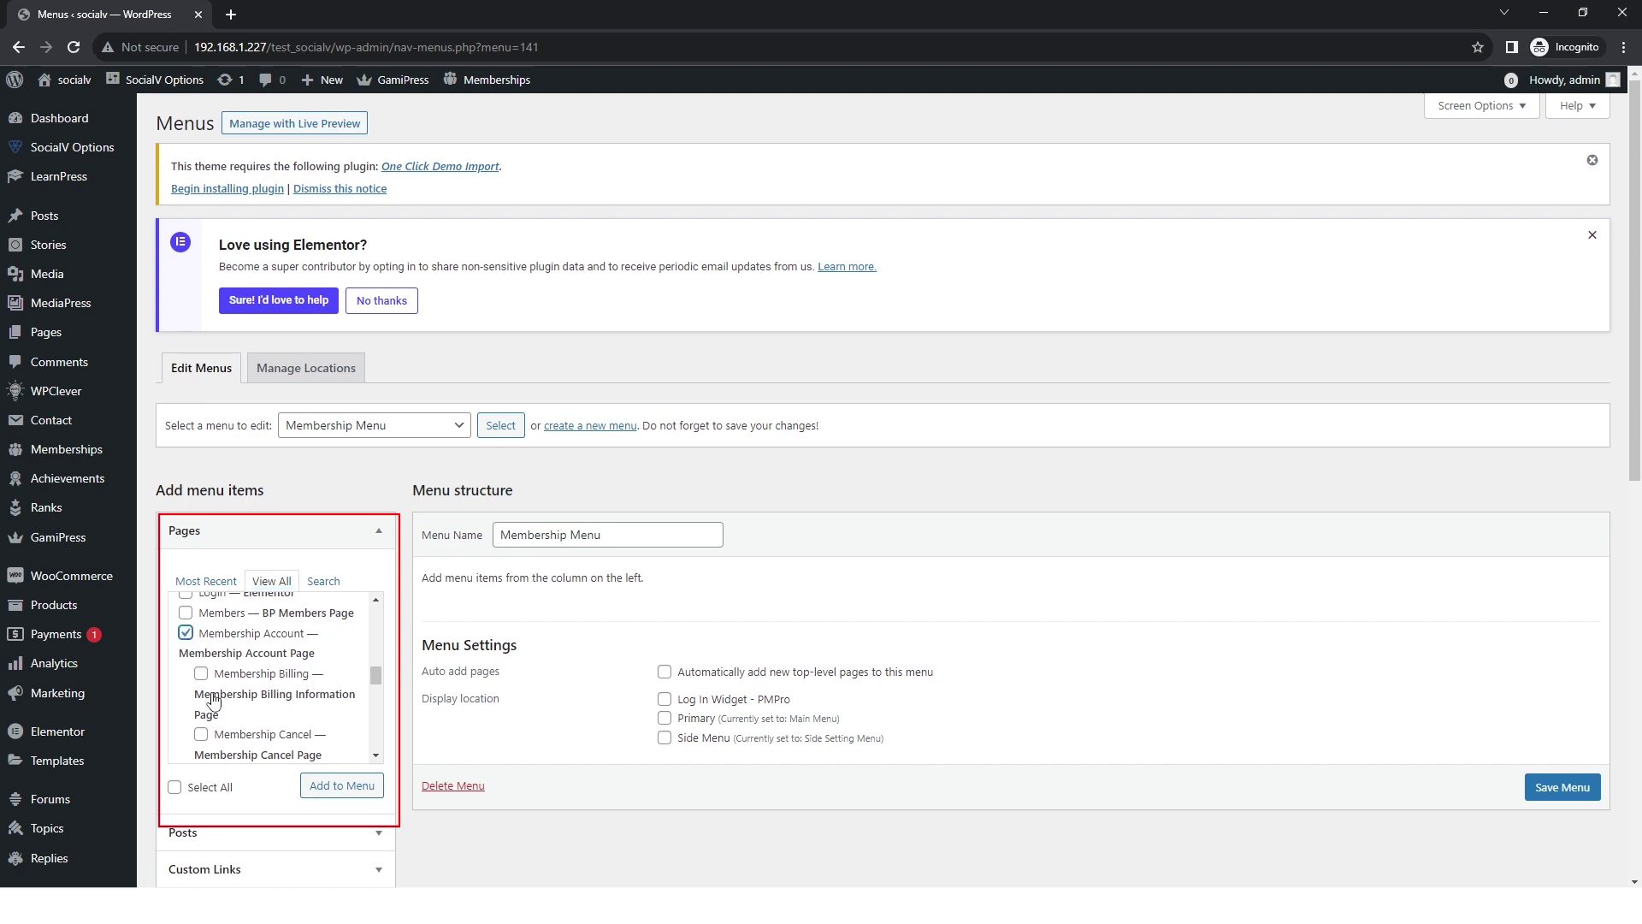
click(201, 673)
scroll(209, 693, down, 2)
click(201, 714)
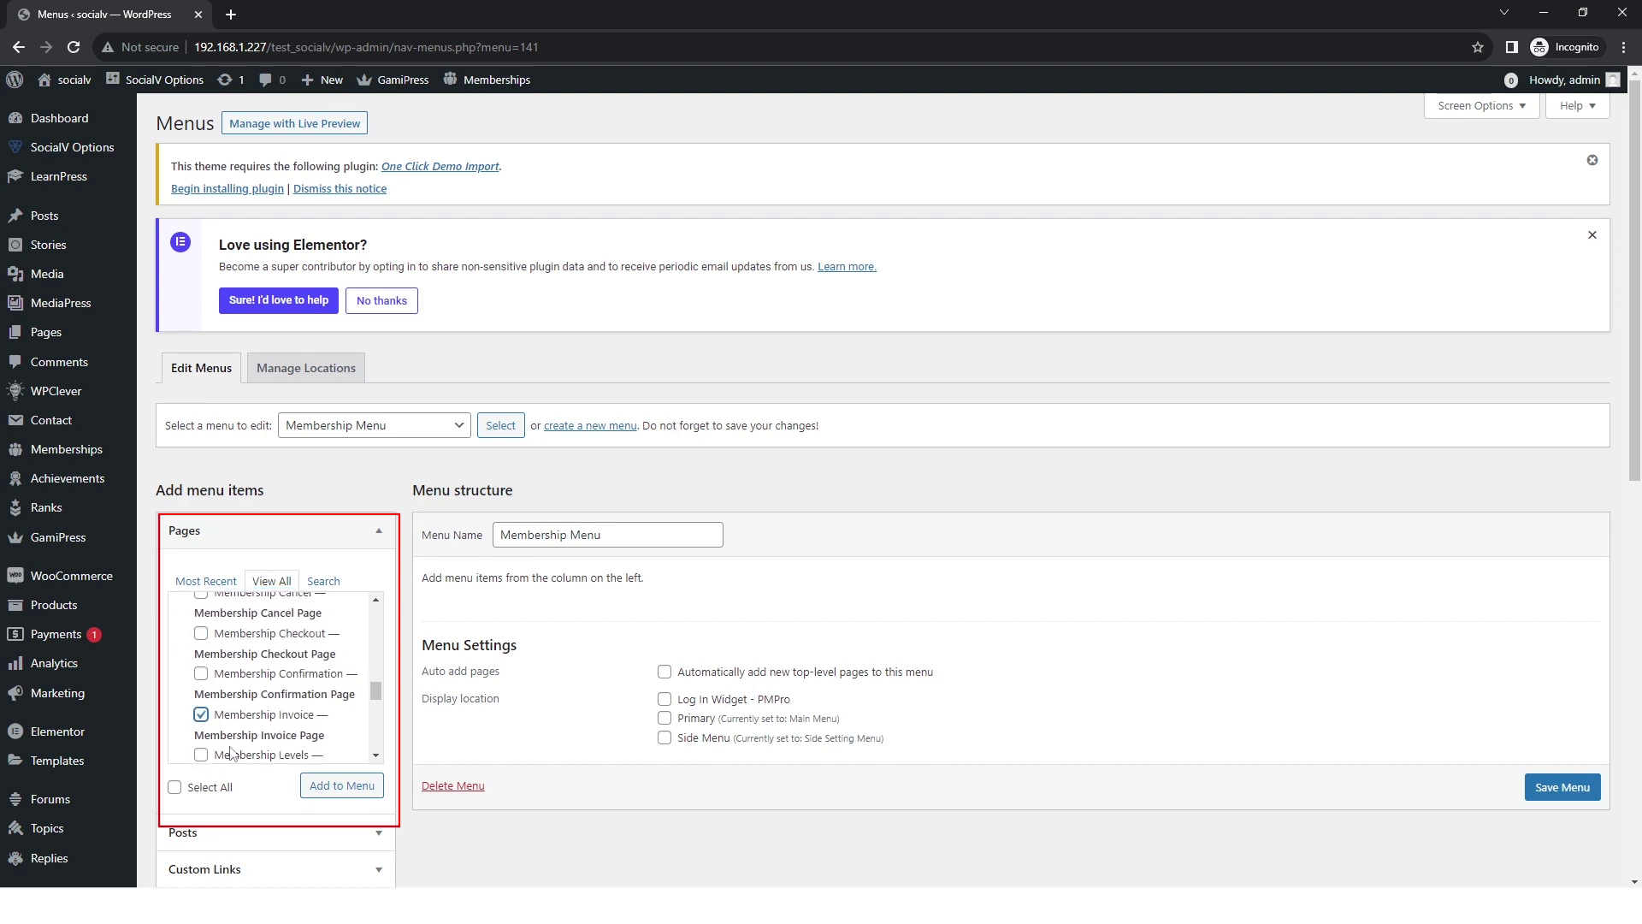
click(342, 785)
scroll(524, 789, down, 3)
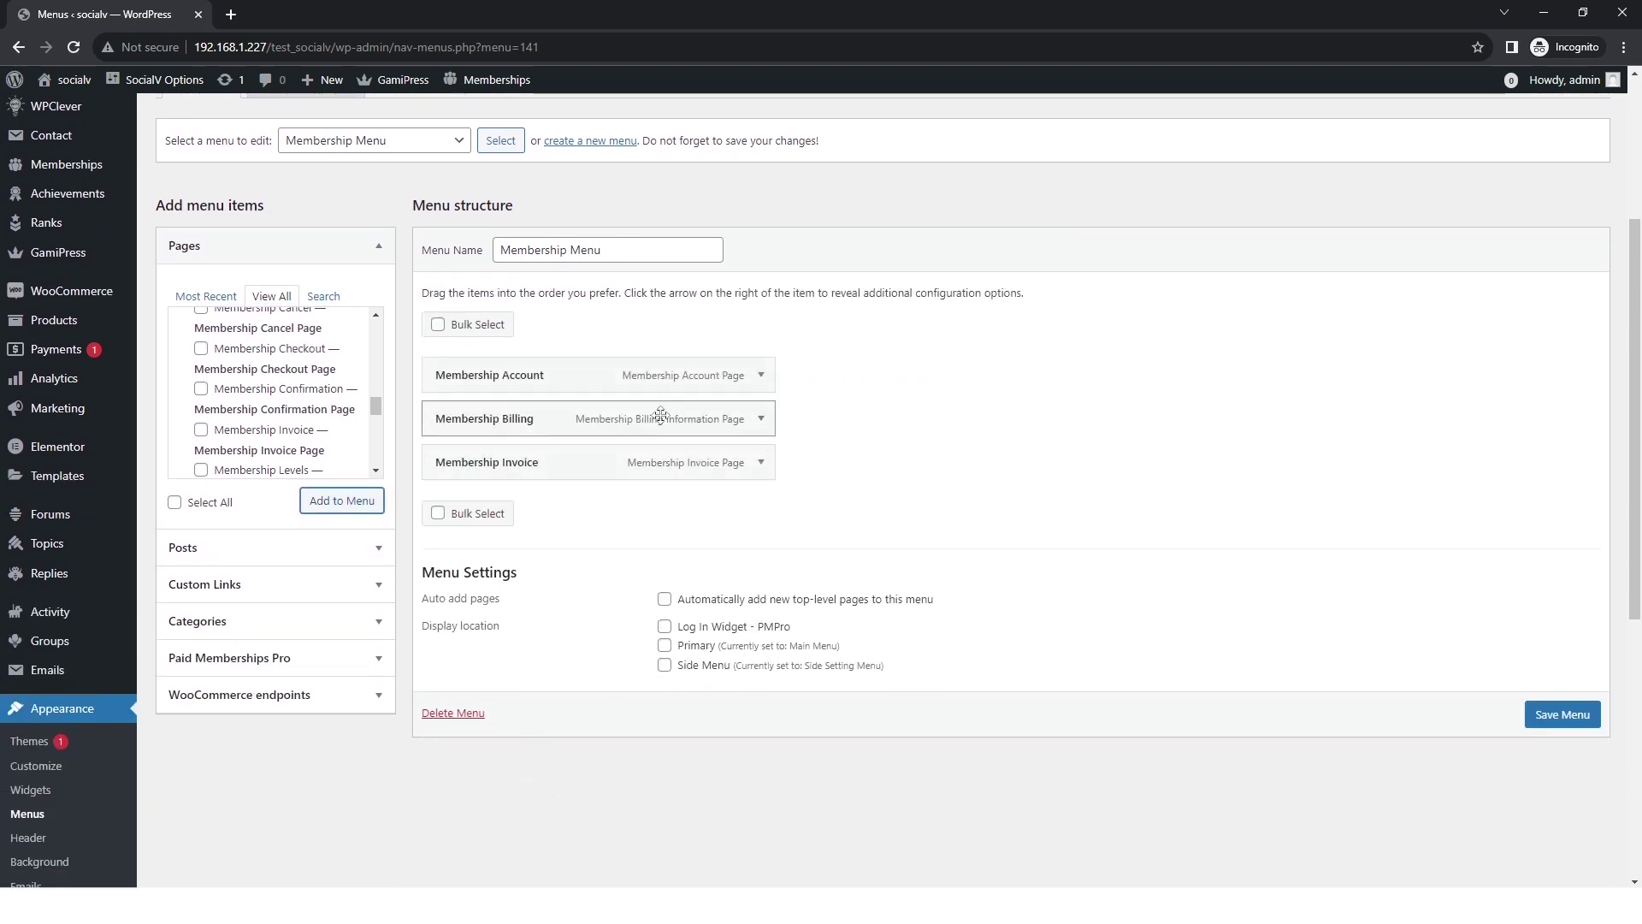
Pick an icon image for the Membership Account item and save the Membership Menu.
click(759, 377)
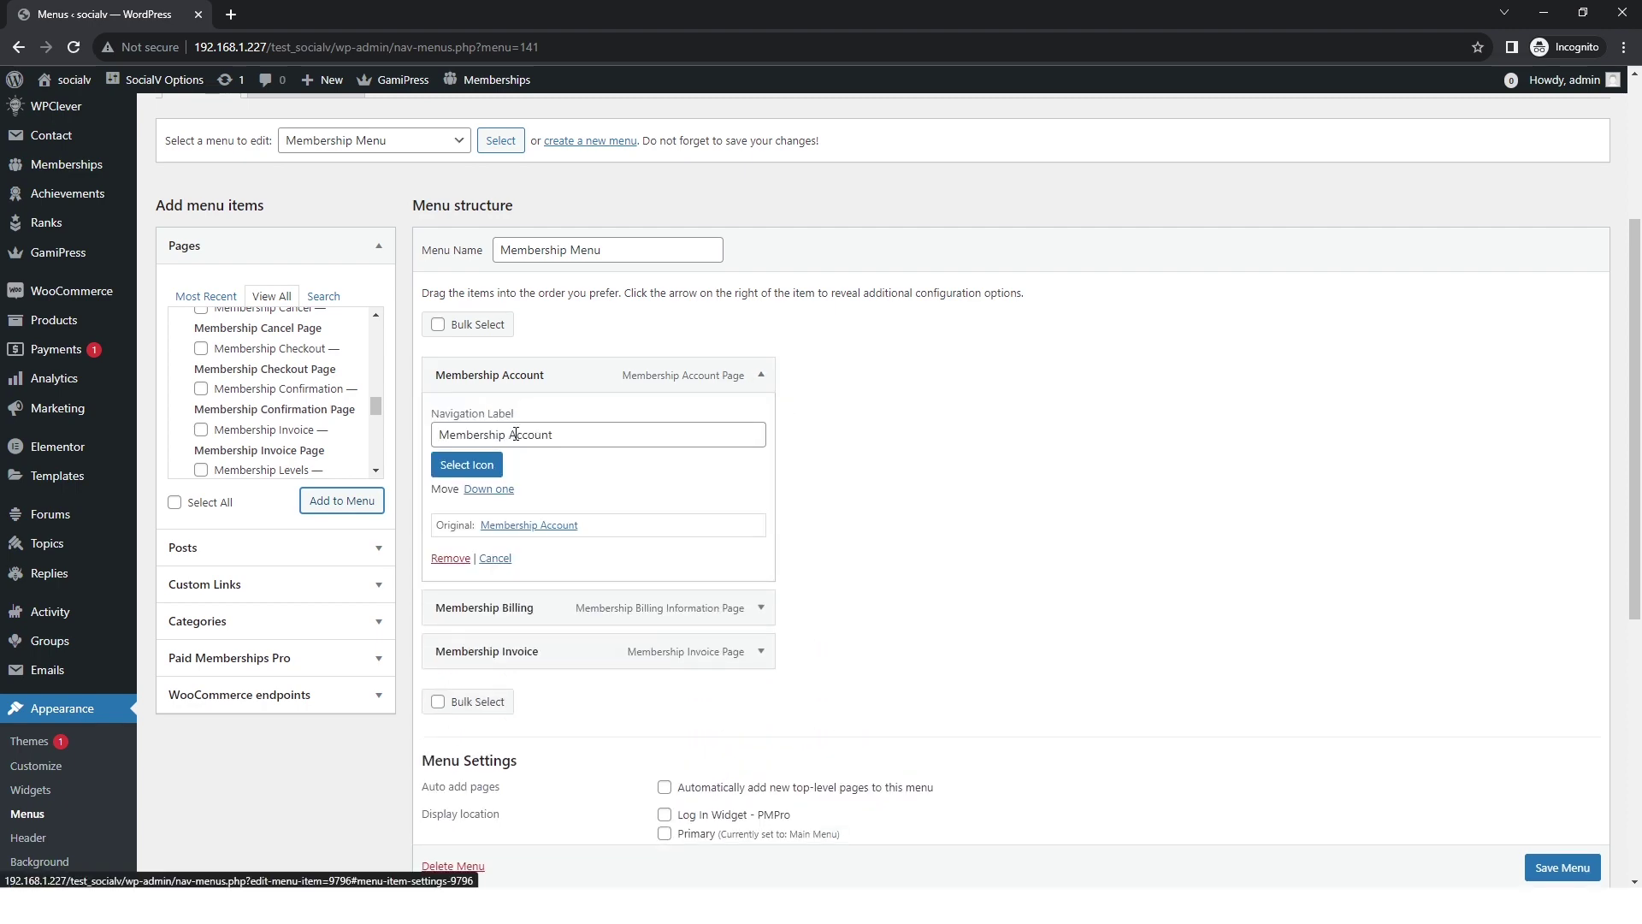
click(459, 467)
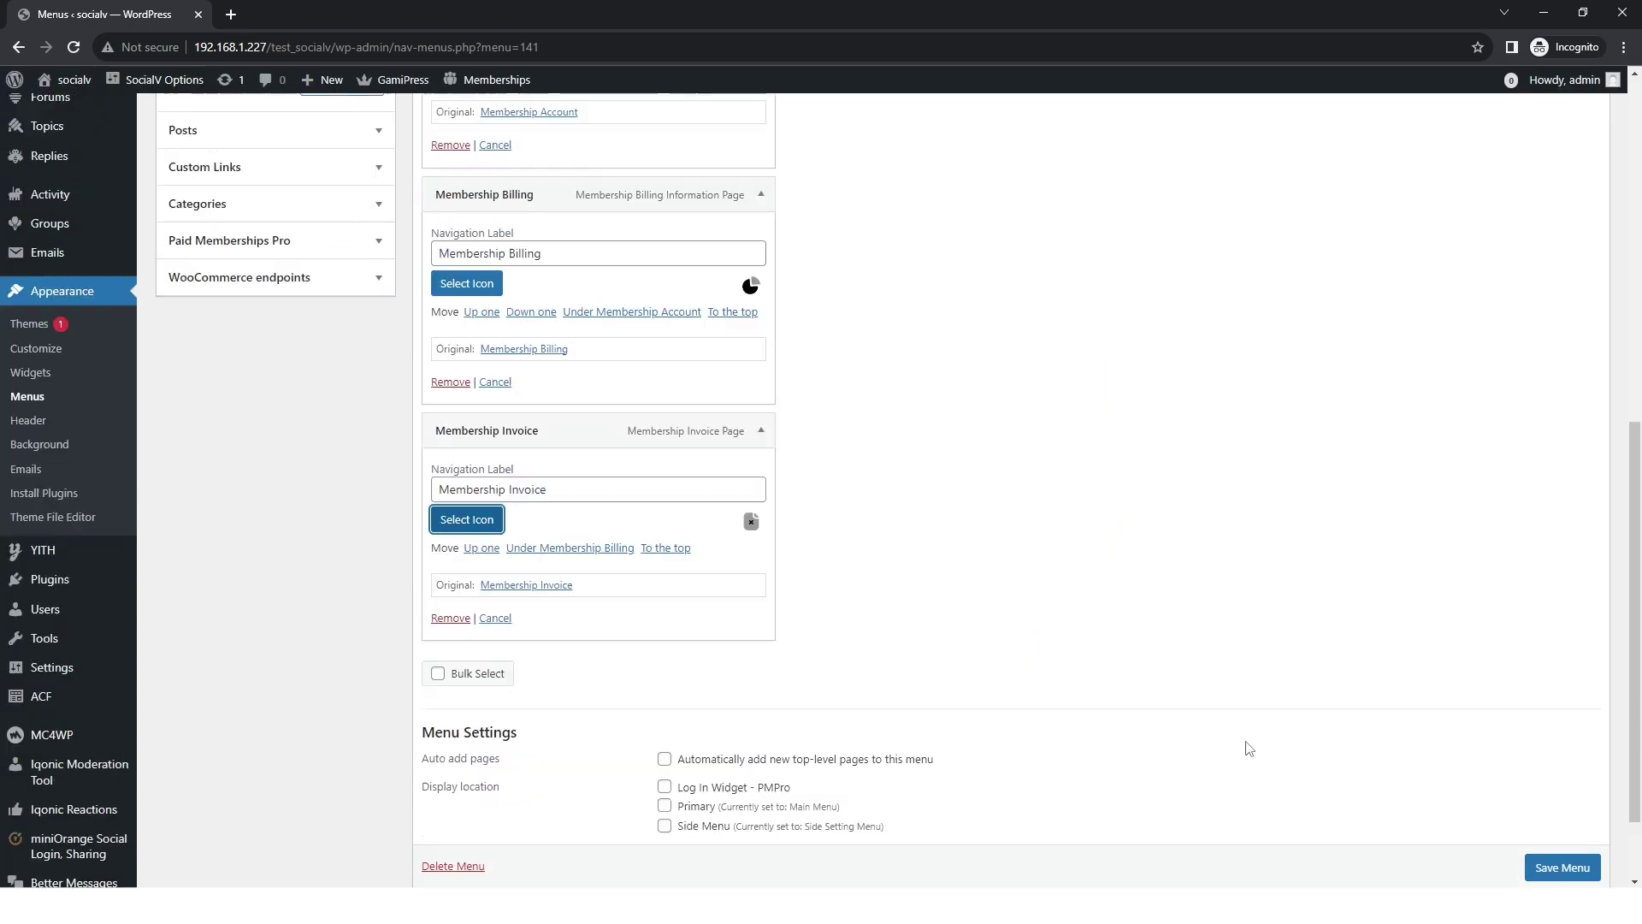
scroll(1249, 749, down, 2)
click(1537, 774)
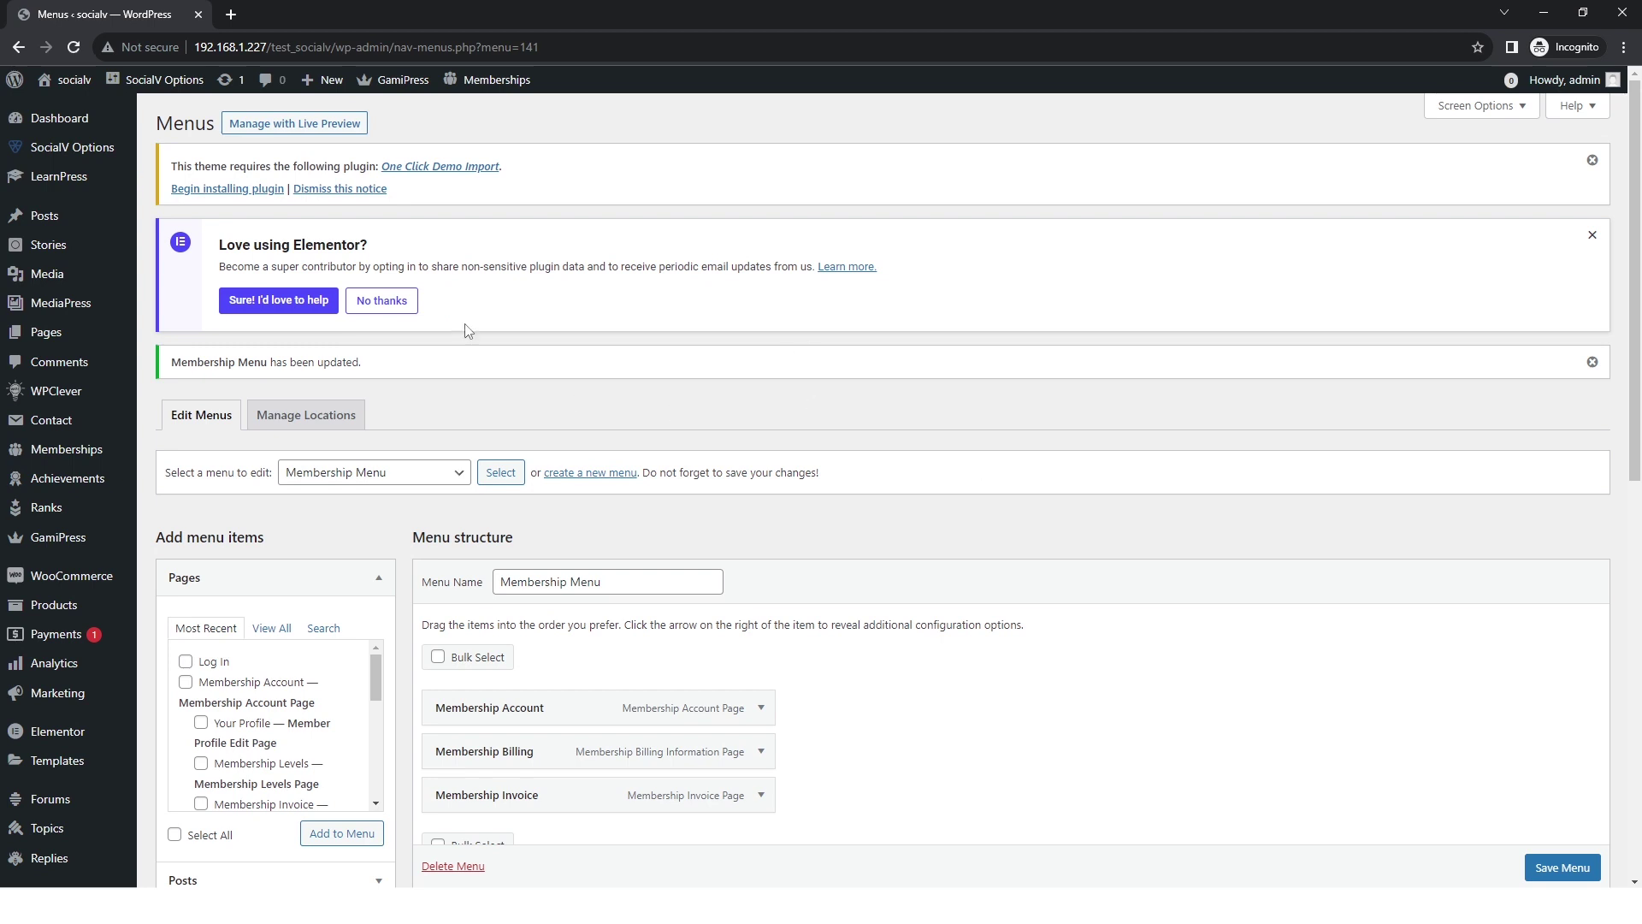
triple_click(465, 370)
click(614, 416)
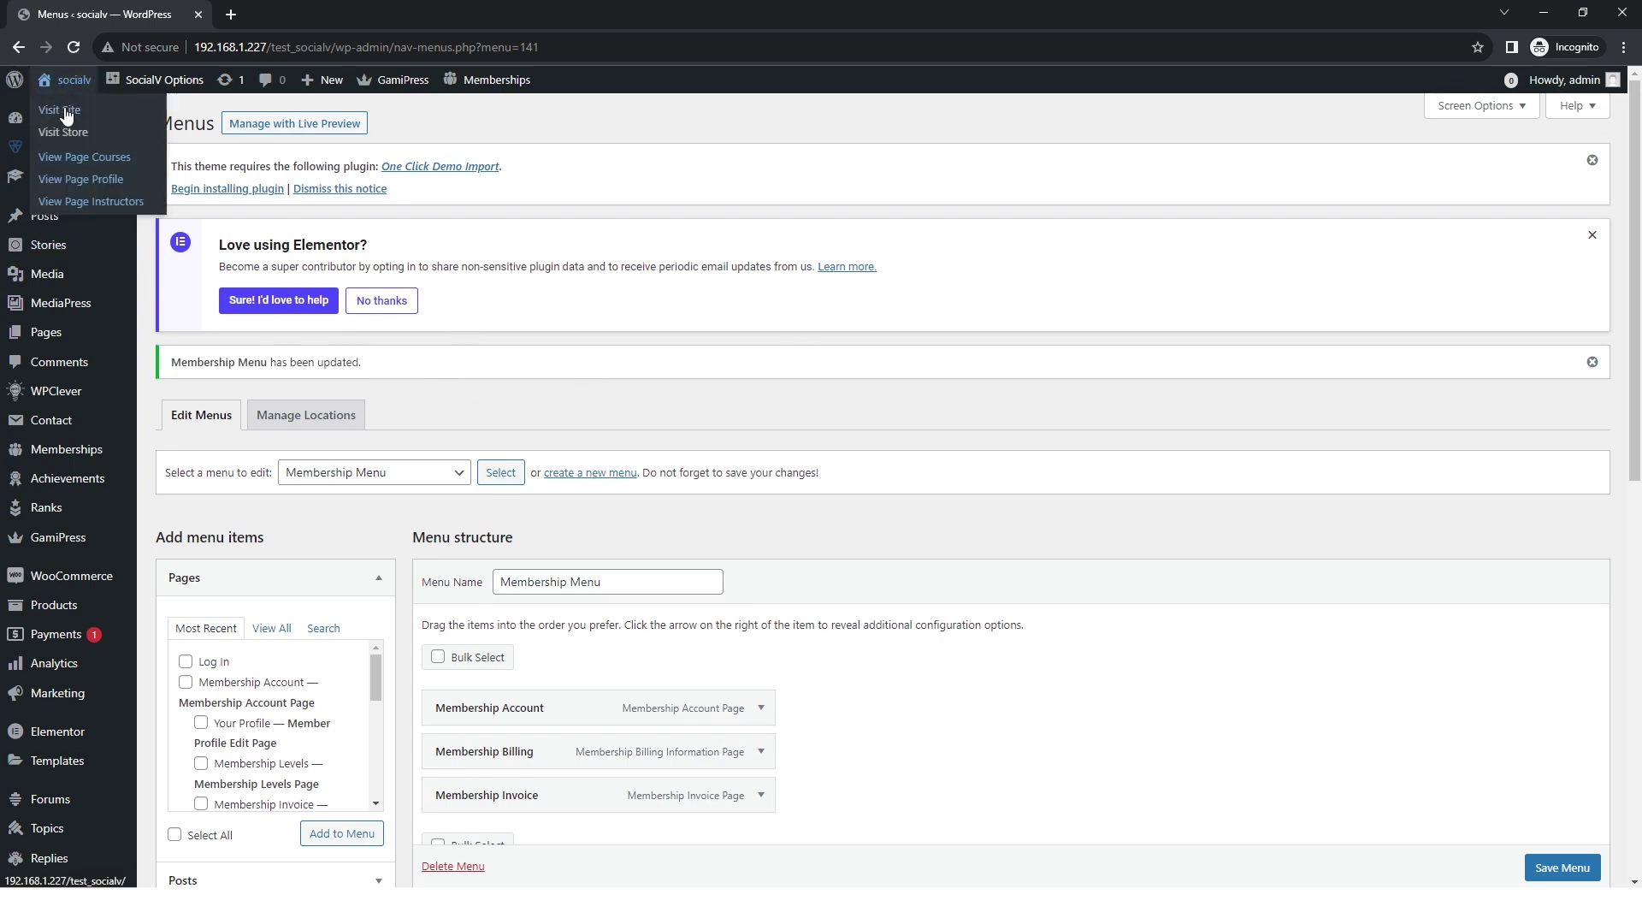
Open the live SocialV site in a new tab and scroll through its front page.
middle_click(66, 114)
click(279, 12)
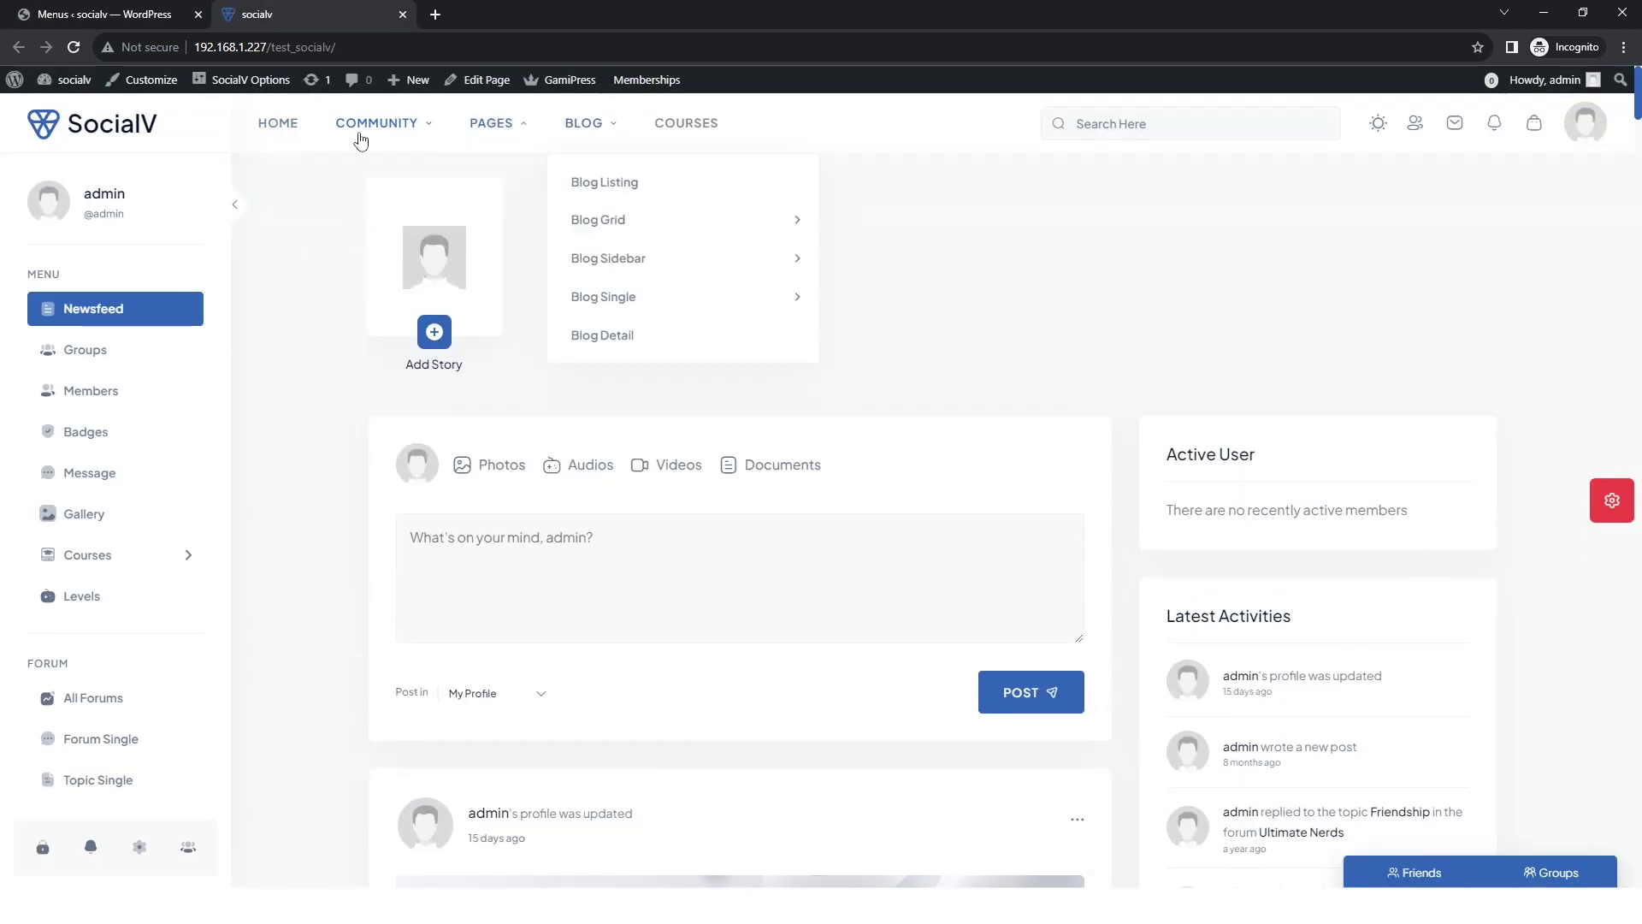
scroll(77, 479, down, 1)
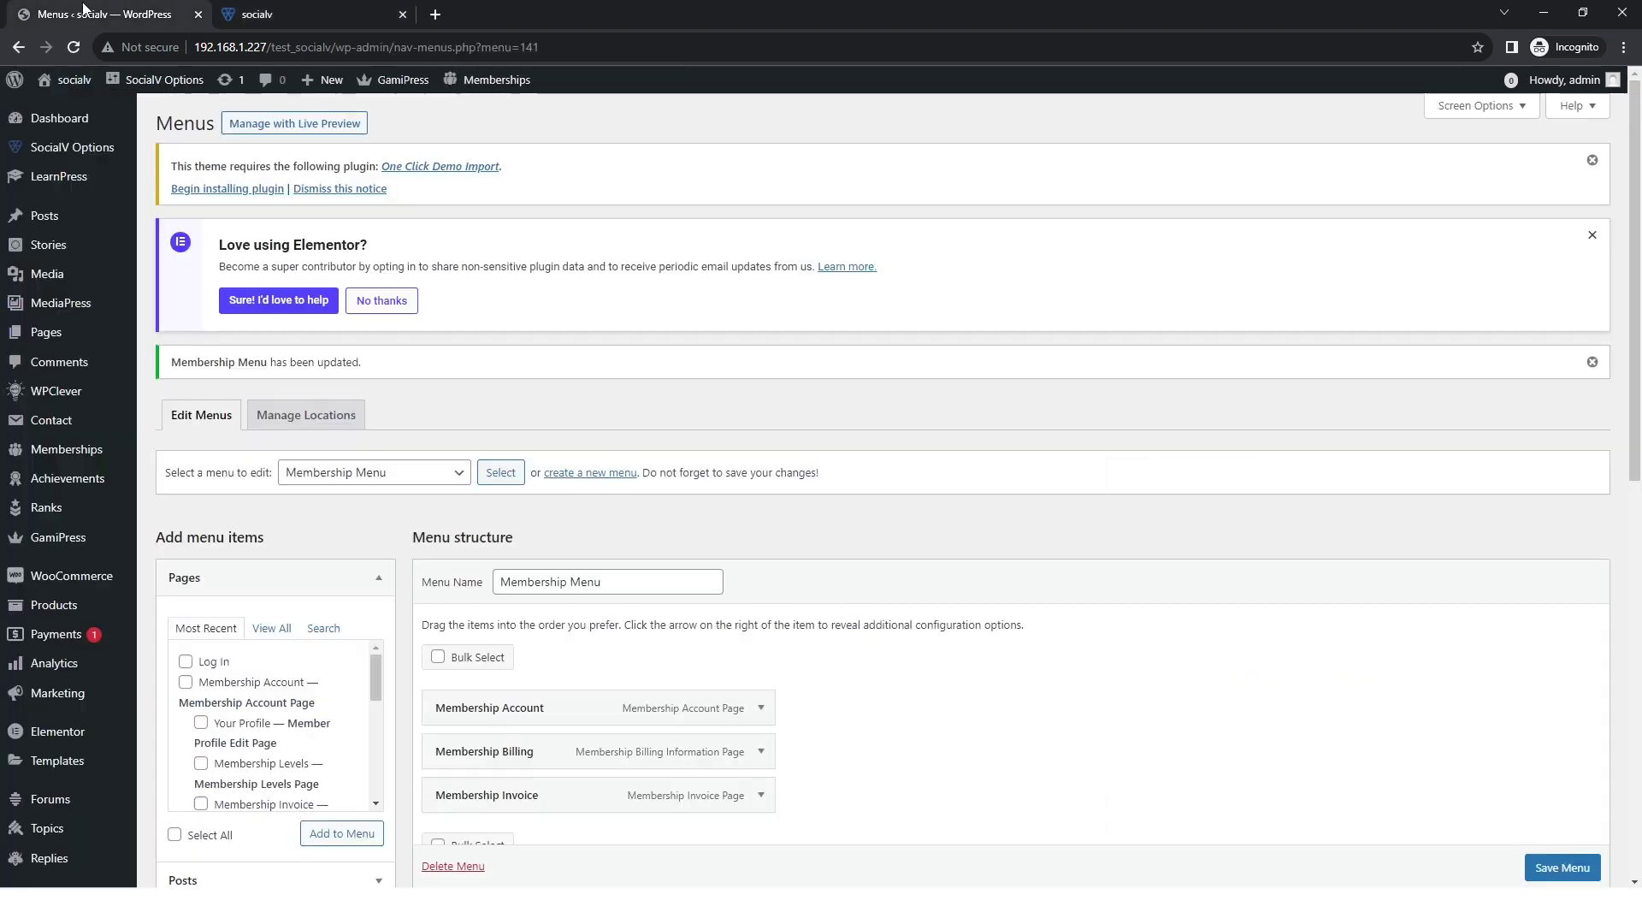
Return to the admin Menus tab and go to Appearance > Widgets.
click(86, 13)
scroll(29, 496, down, 6)
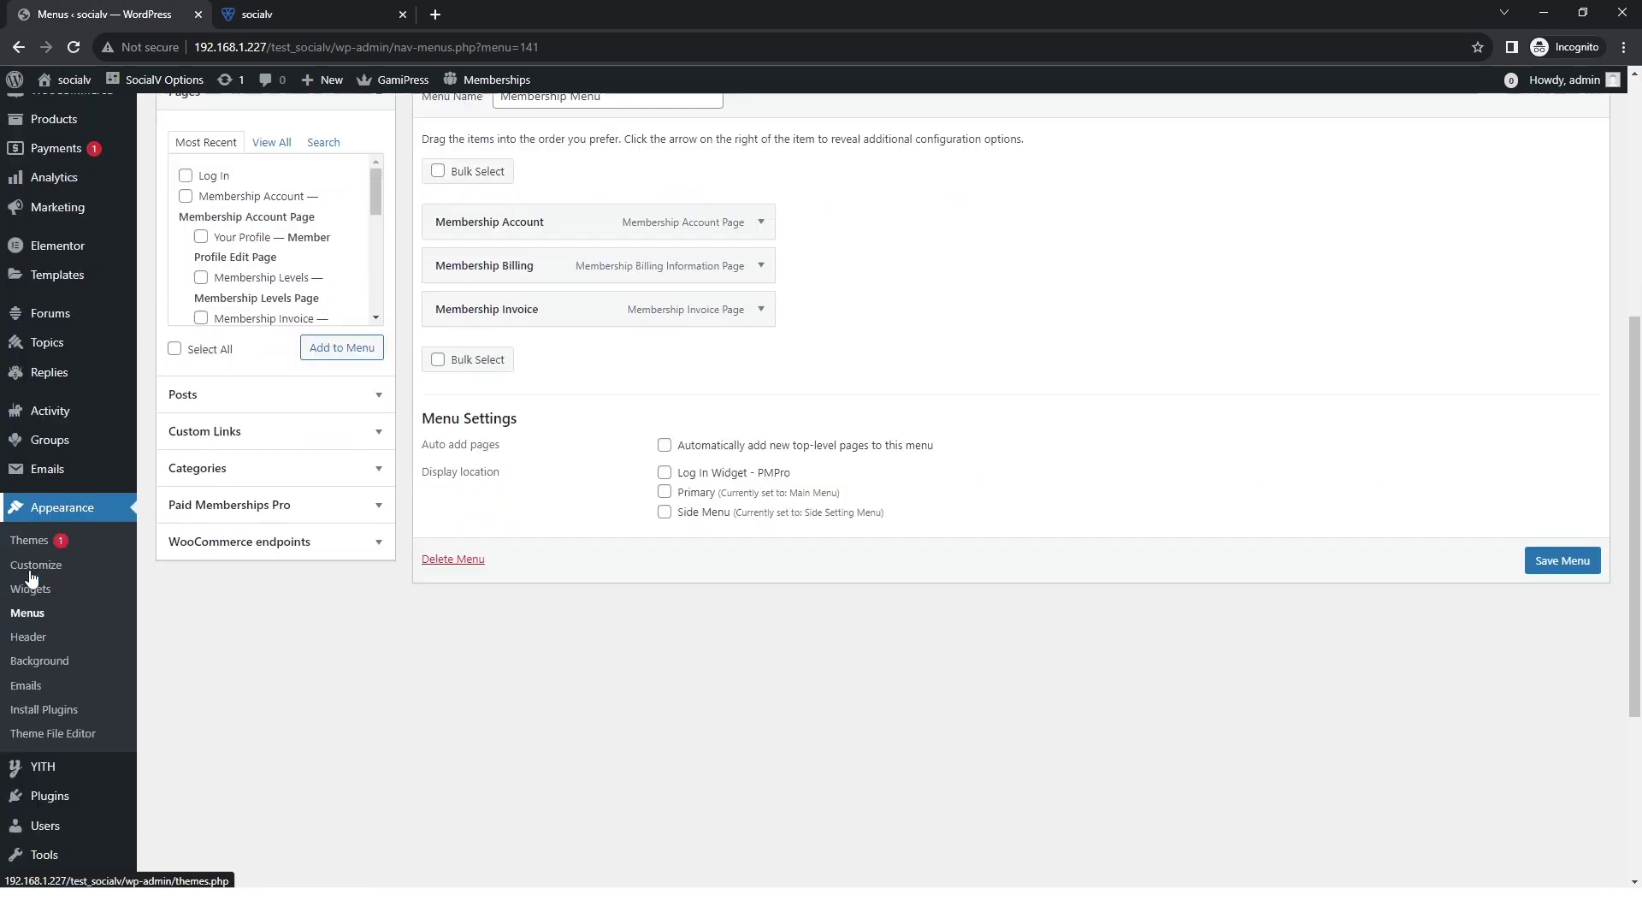
click(33, 506)
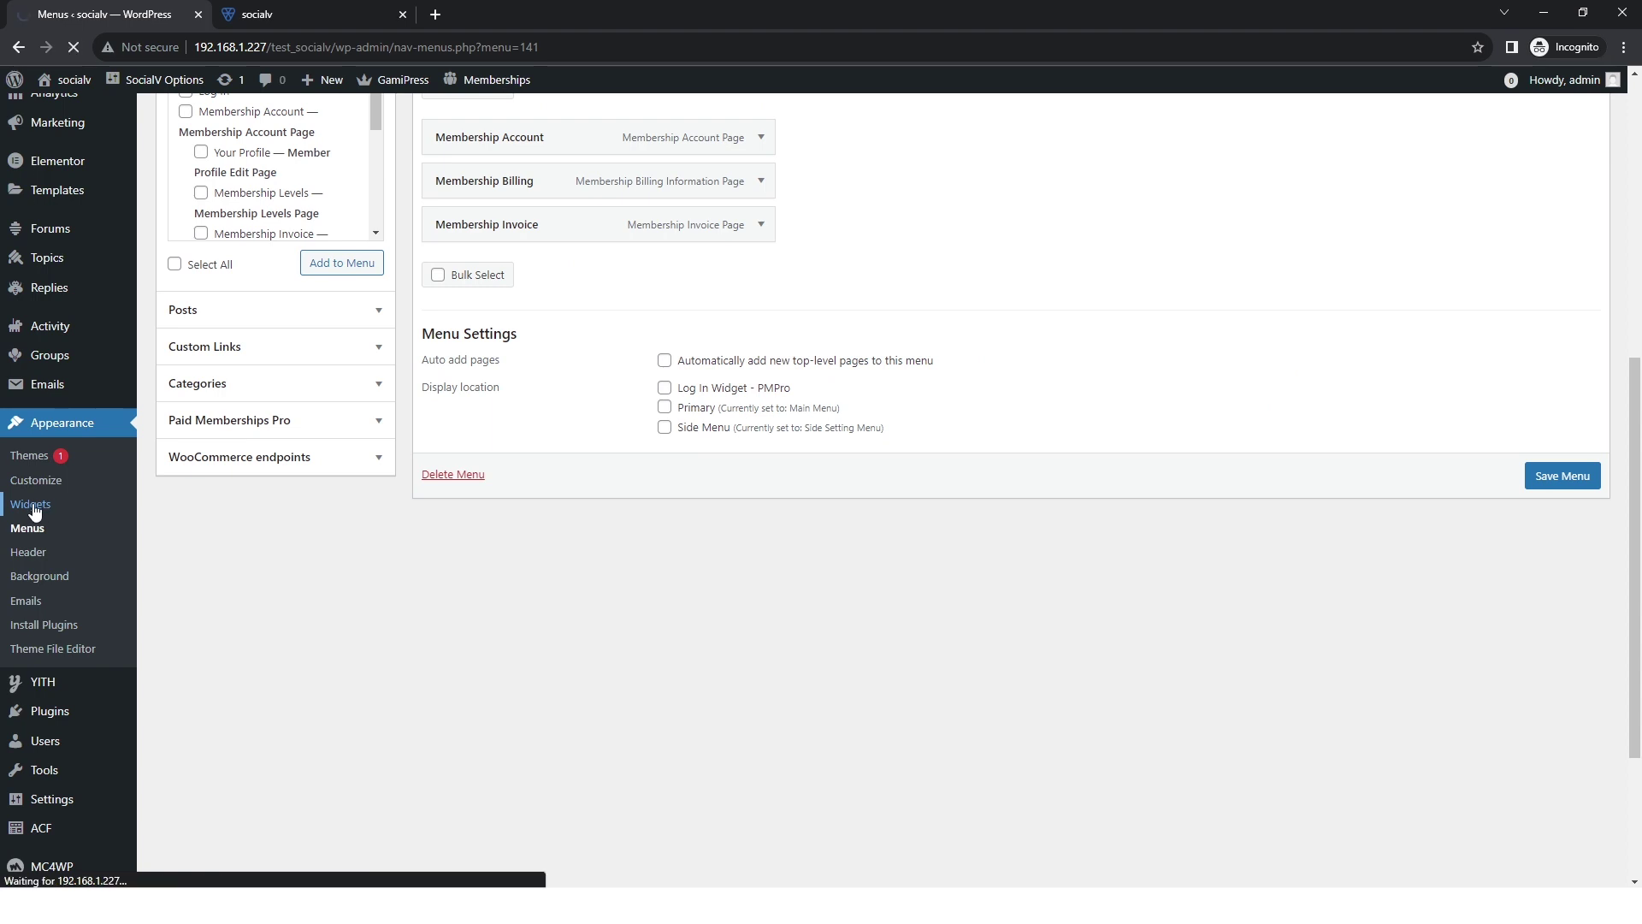
Add an Iqonic Navigation Menu widget titled Other to Sidebar Area, showing Membership Menu.
scroll(427, 454, down, 5)
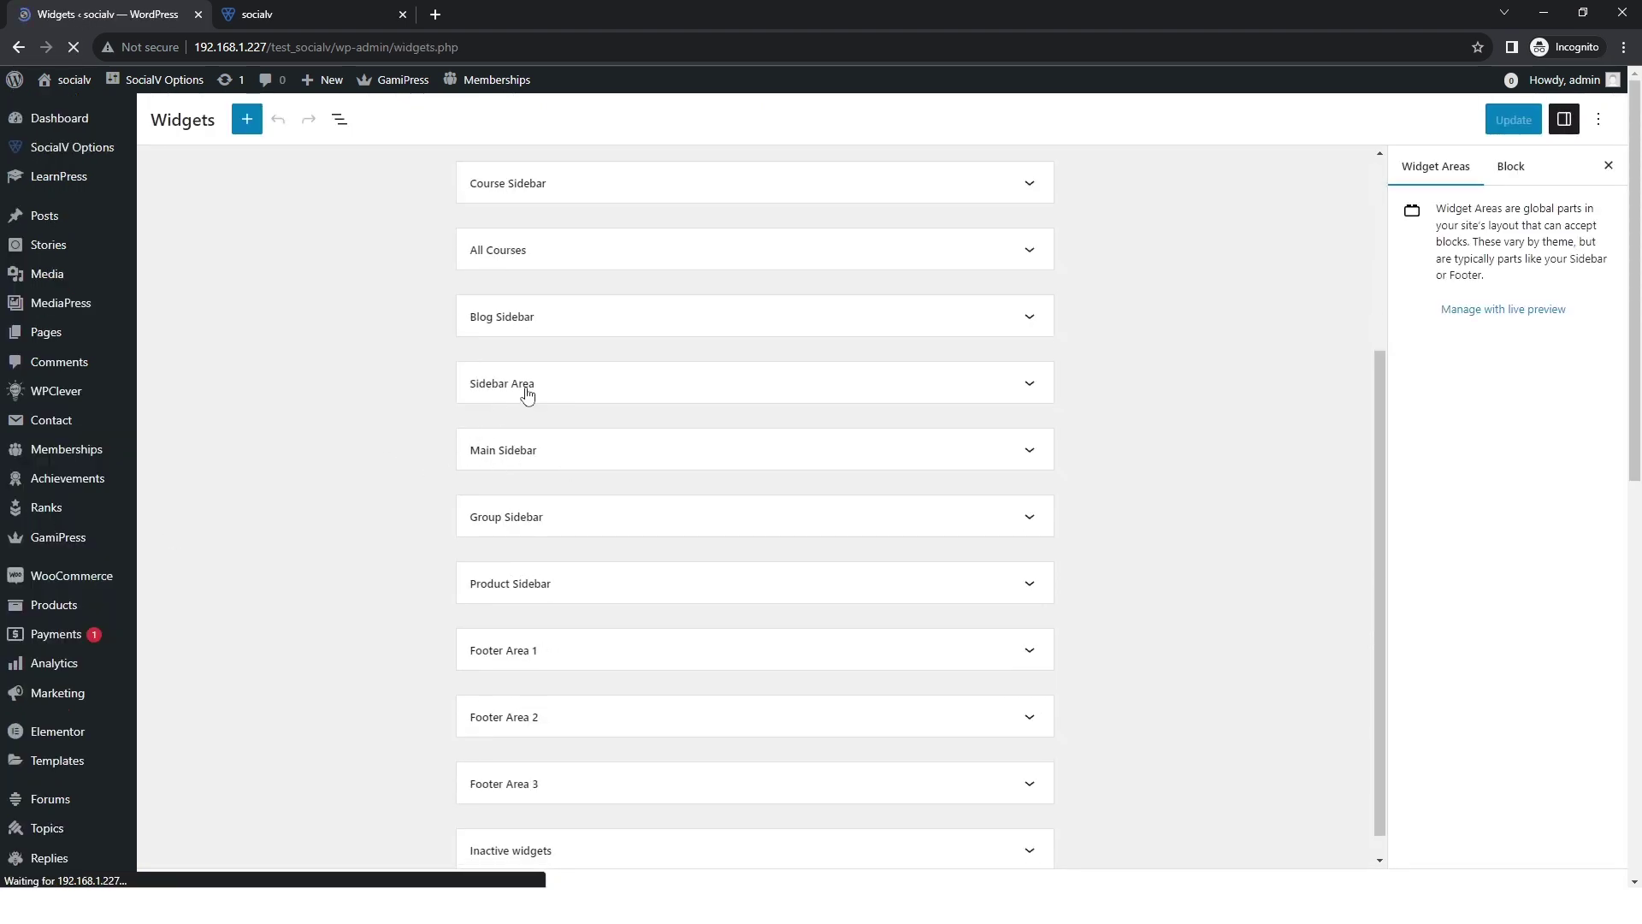
click(527, 393)
scroll(587, 616, down, 5)
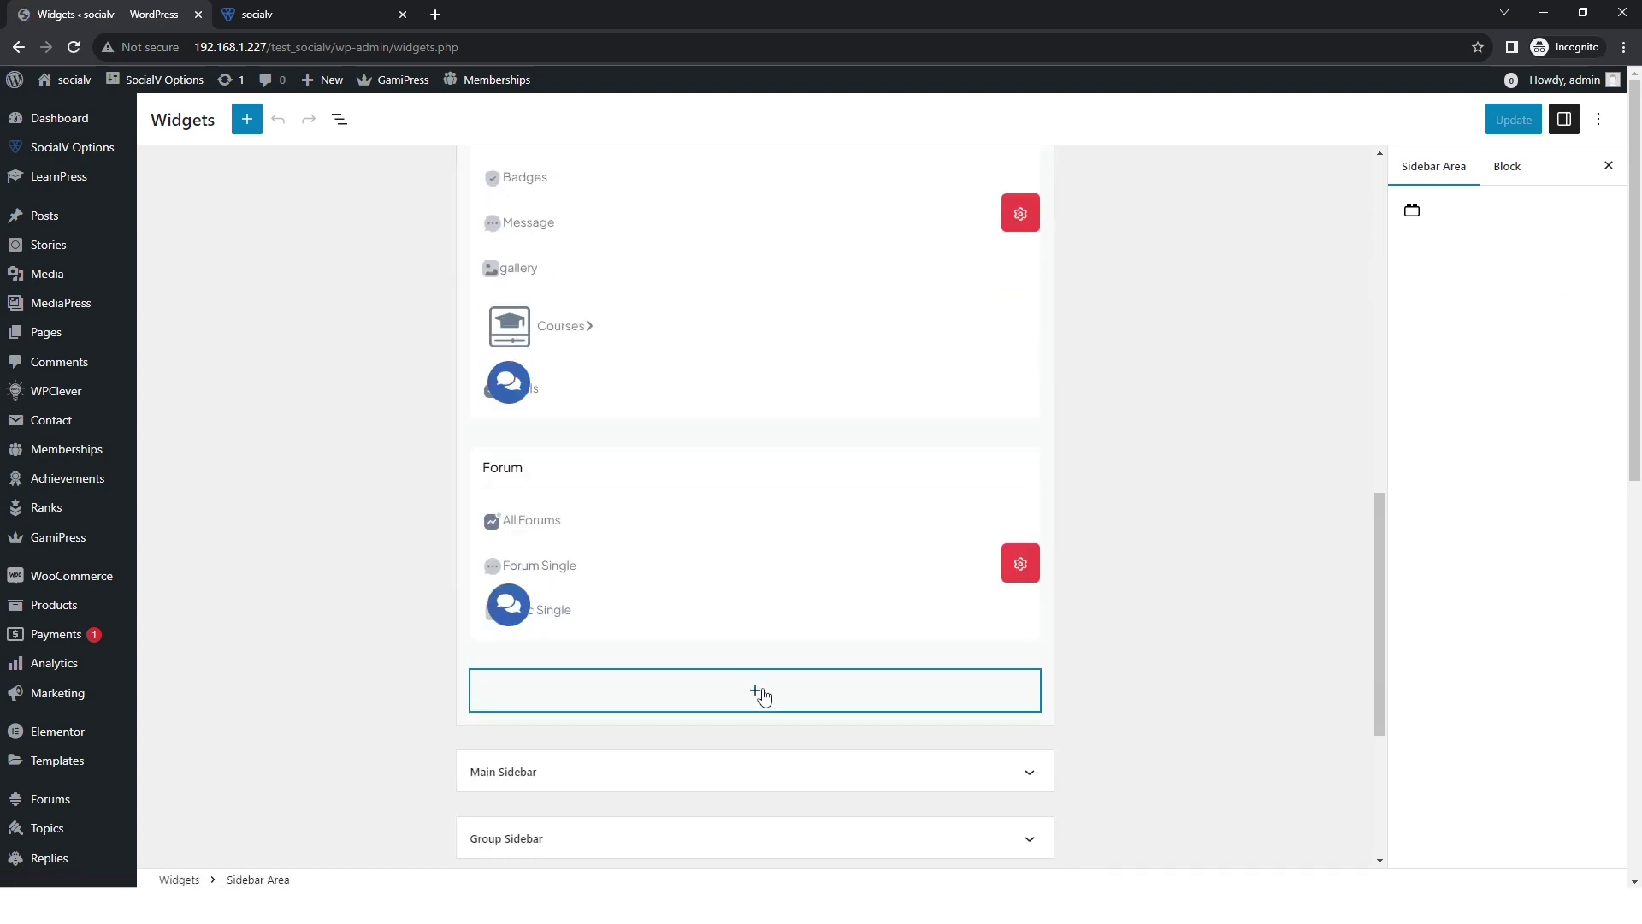
click(755, 691)
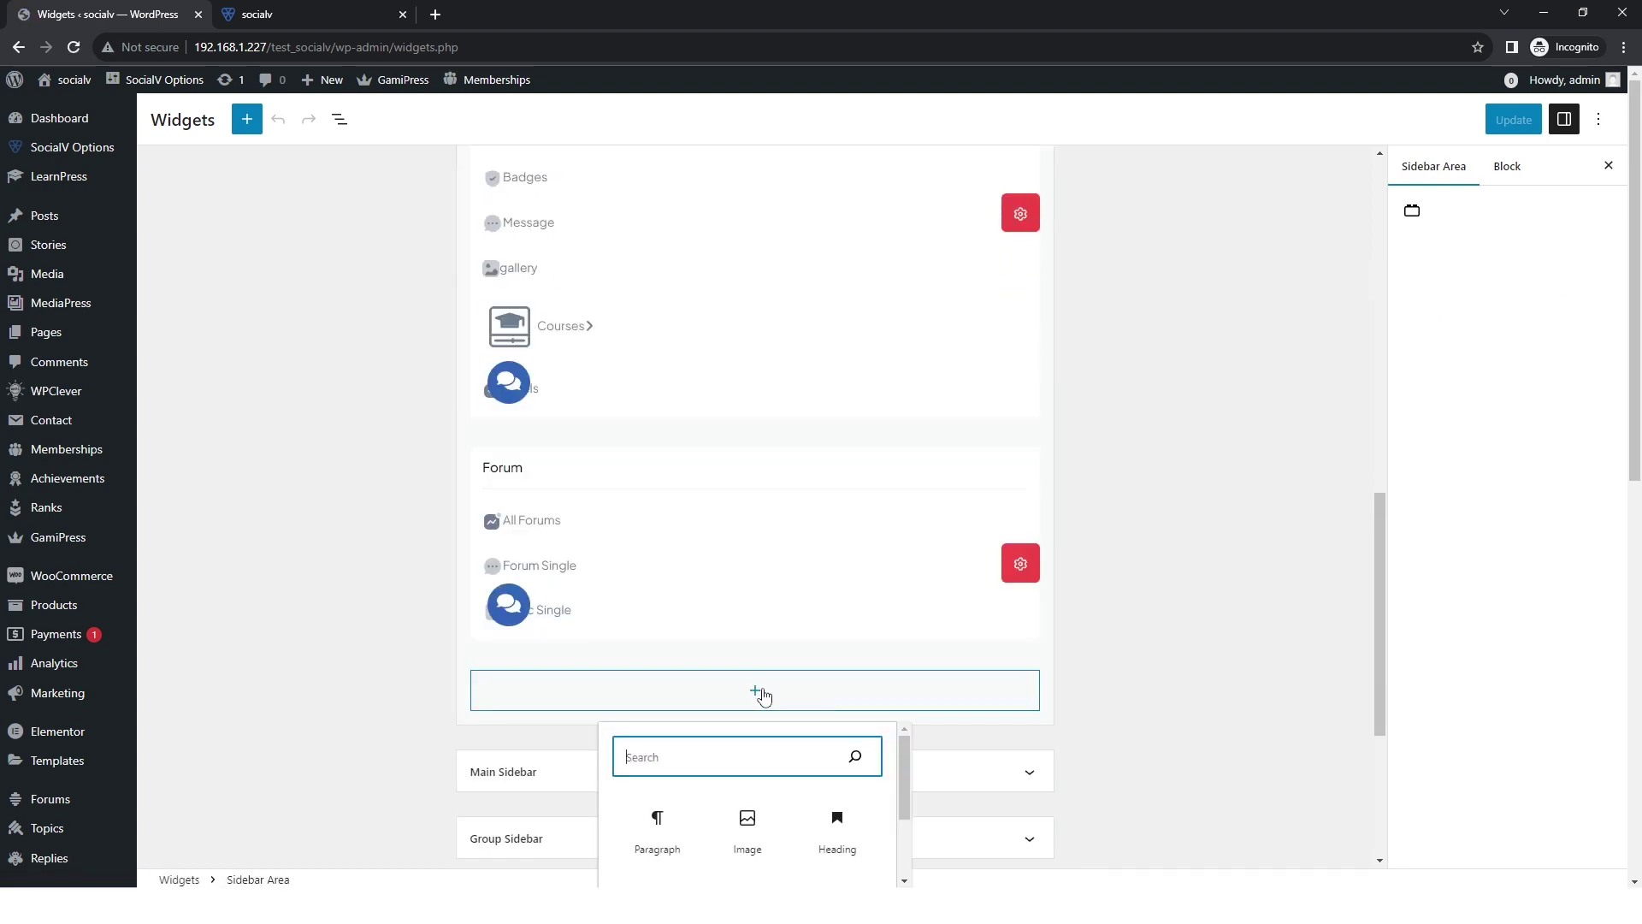
text(Menu)
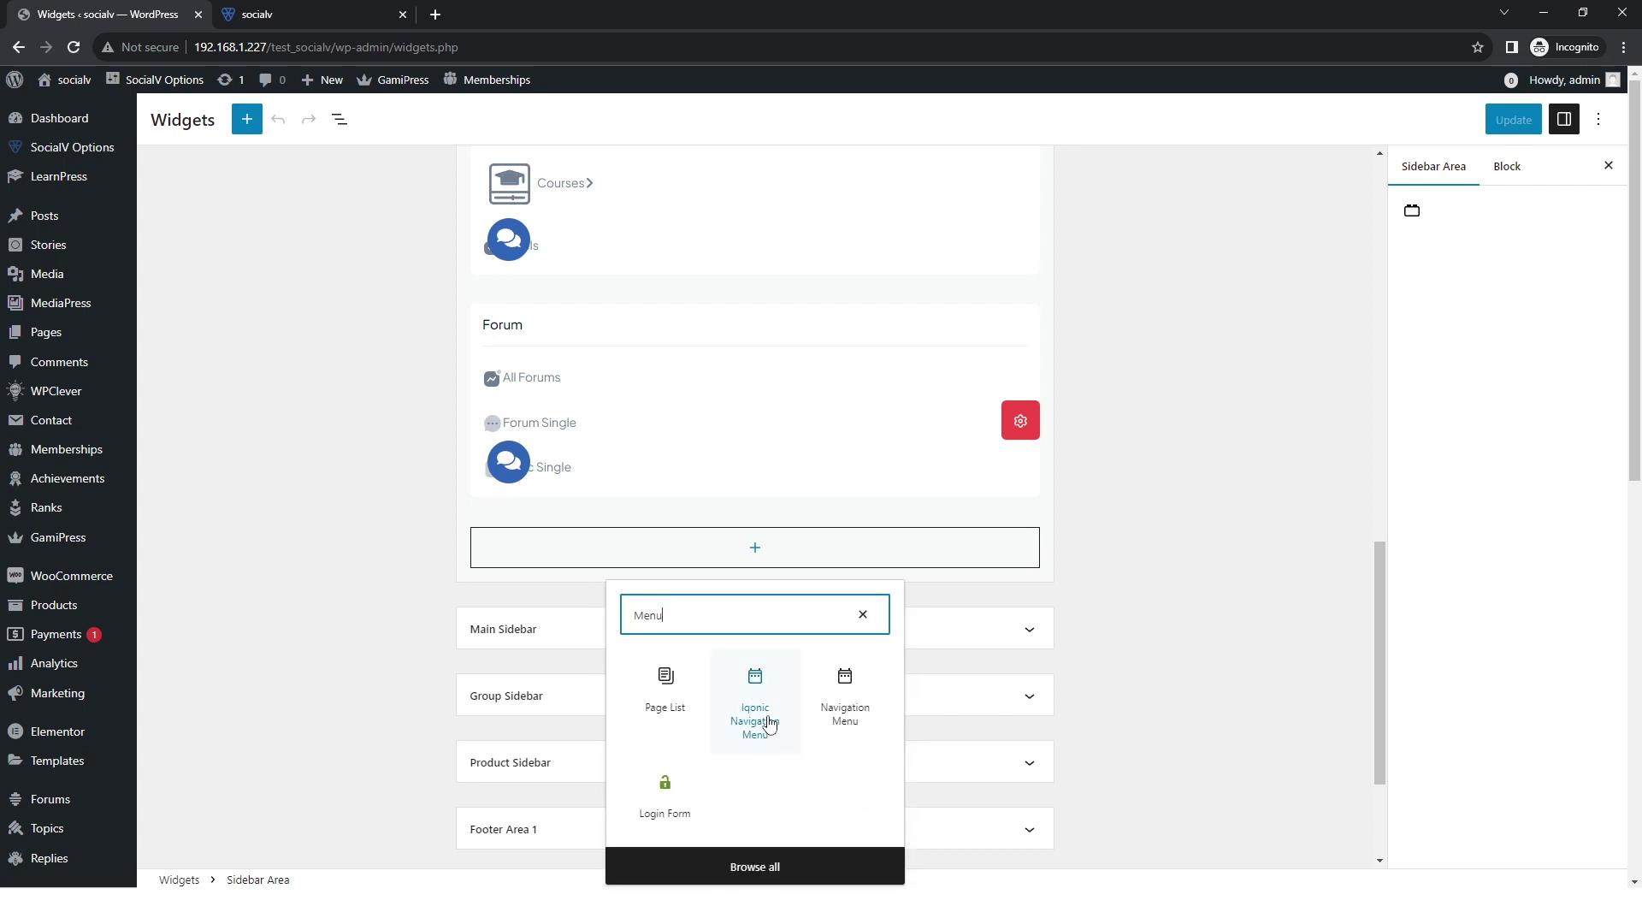
click(769, 724)
click(496, 605)
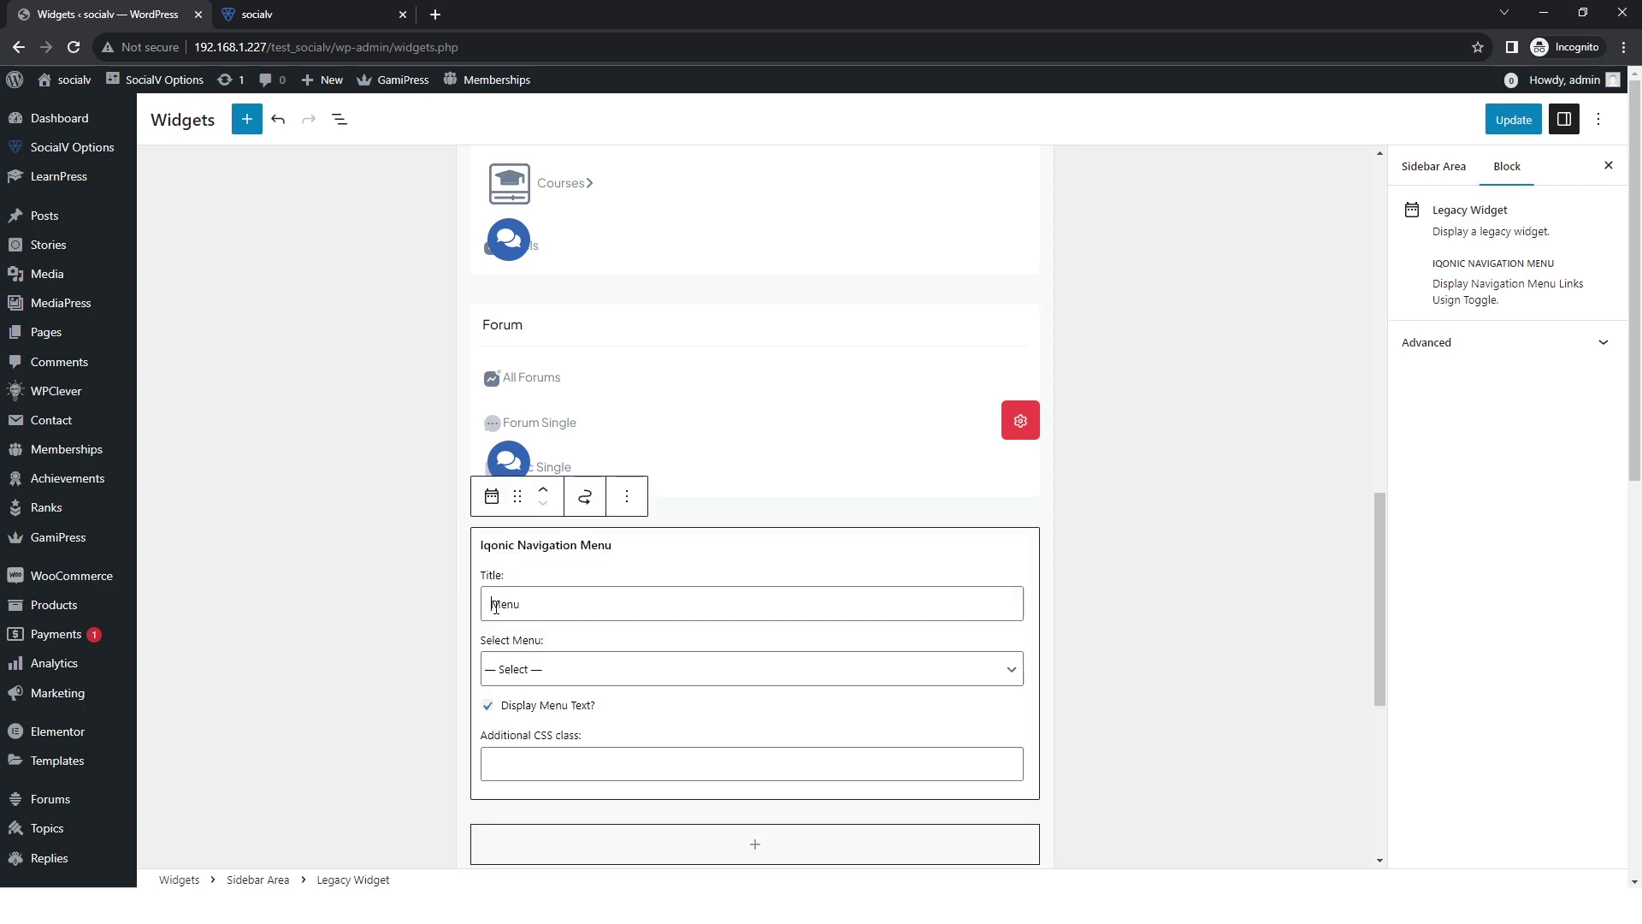
text(Other)
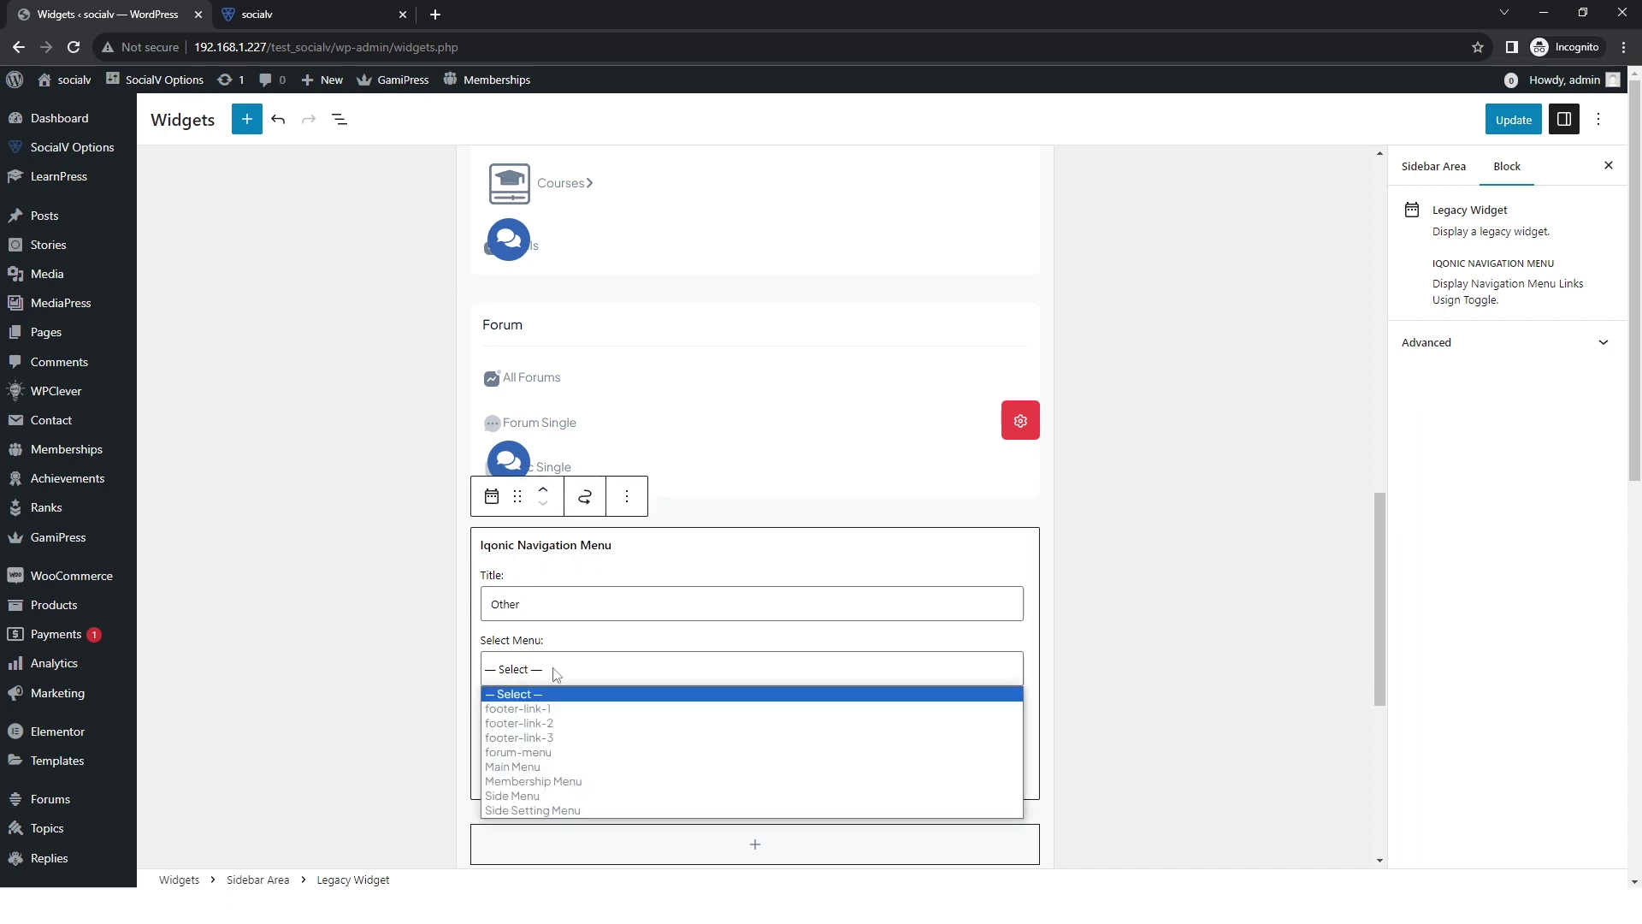
click(535, 781)
Copy the Forum widget's widget-menu-background CSS class into the Other widget.
click(590, 427)
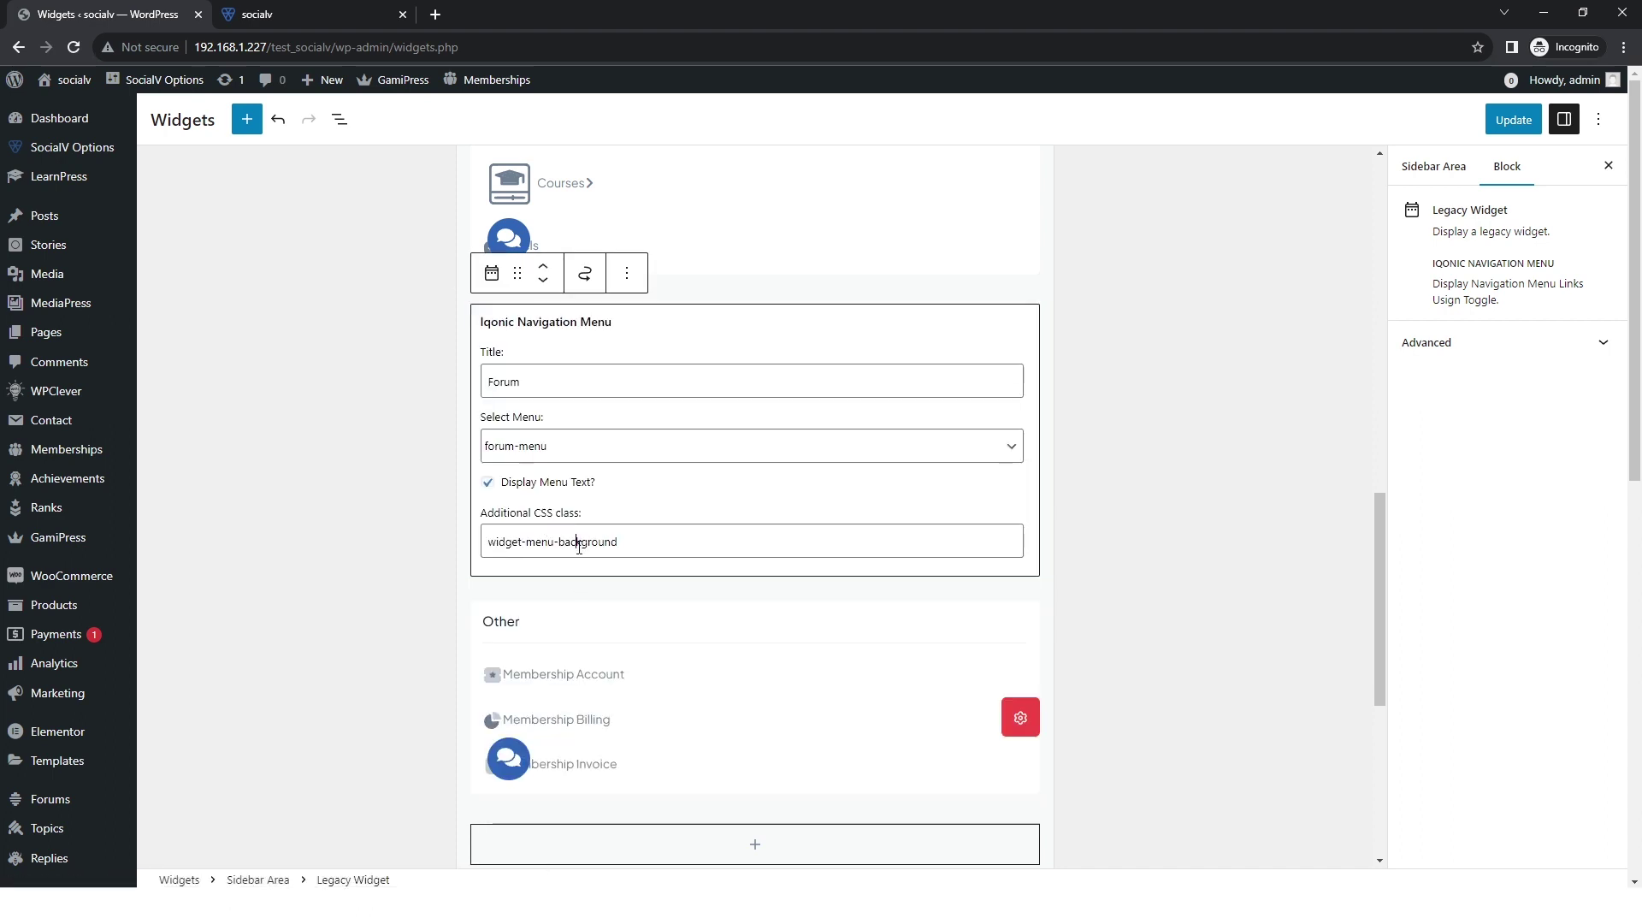
triple_click(576, 541)
click(402, 624)
click(612, 385)
triple_click(563, 550)
key(ctrl+c)
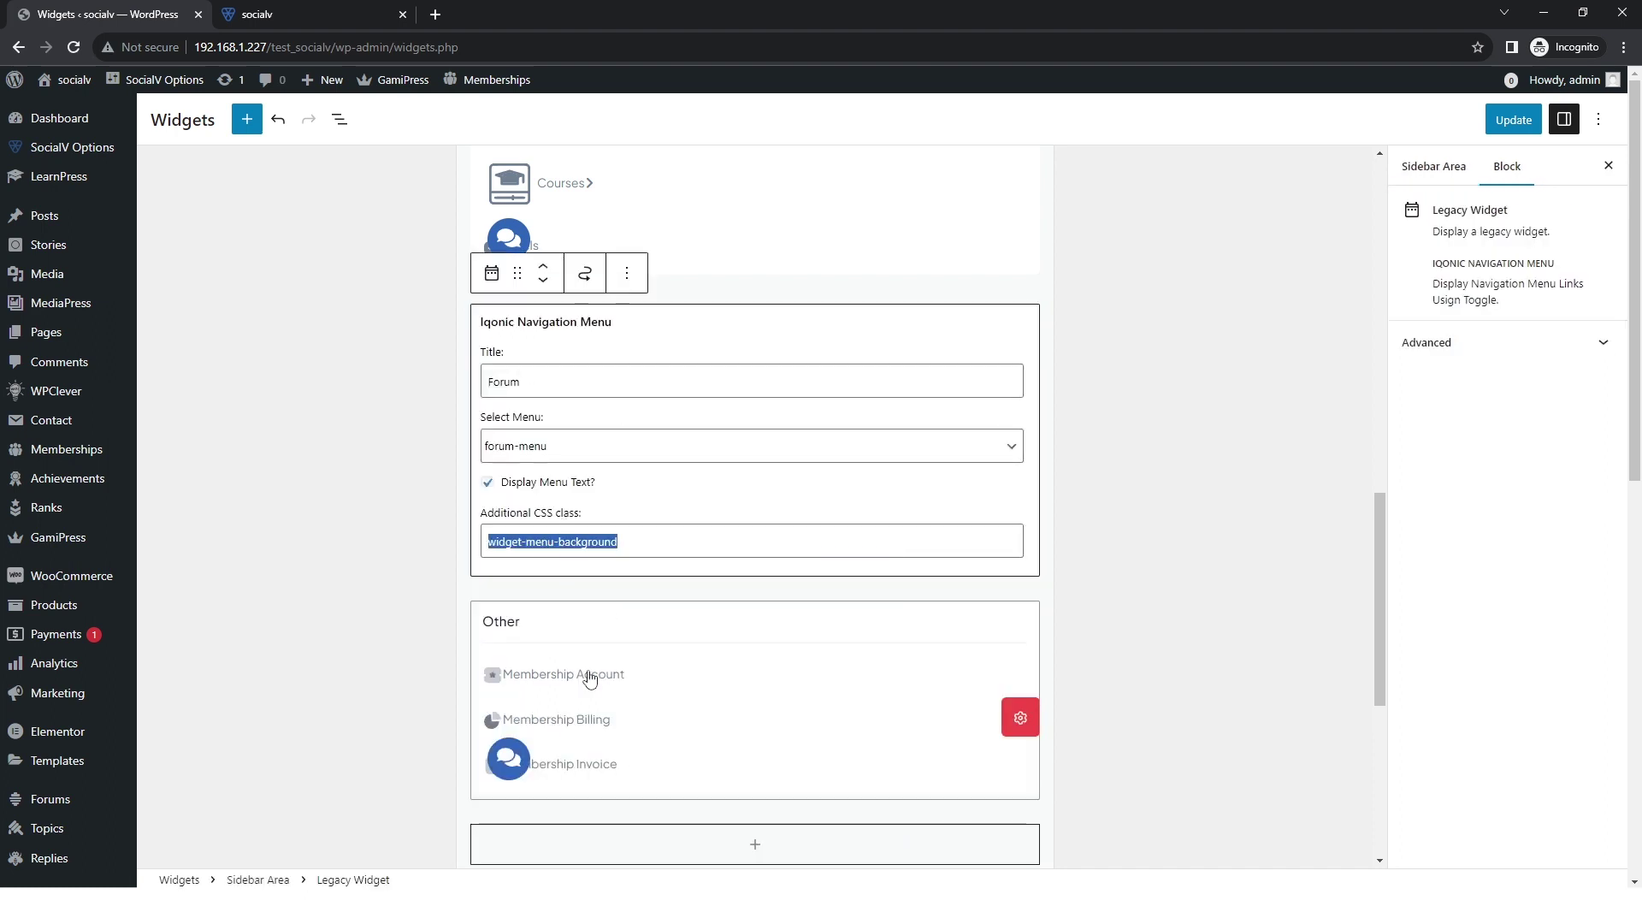
click(546, 752)
right_click(546, 752)
click(652, 588)
click(387, 762)
Update the widgets and reload the site's front-end tab.
scroll(387, 762, down, 2)
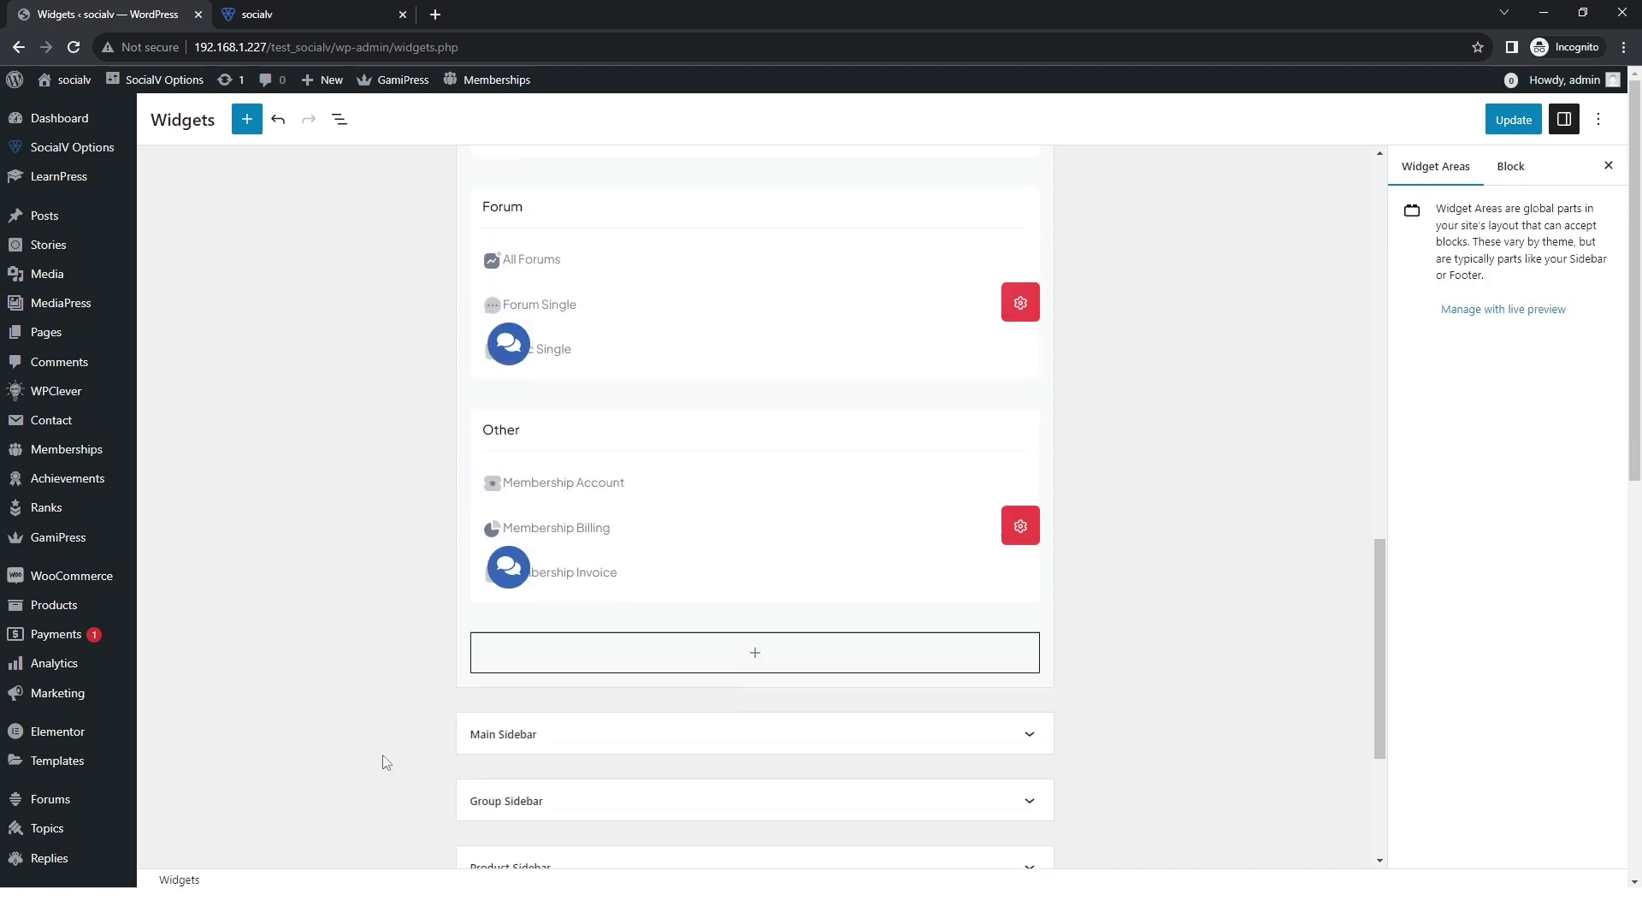
click(1496, 128)
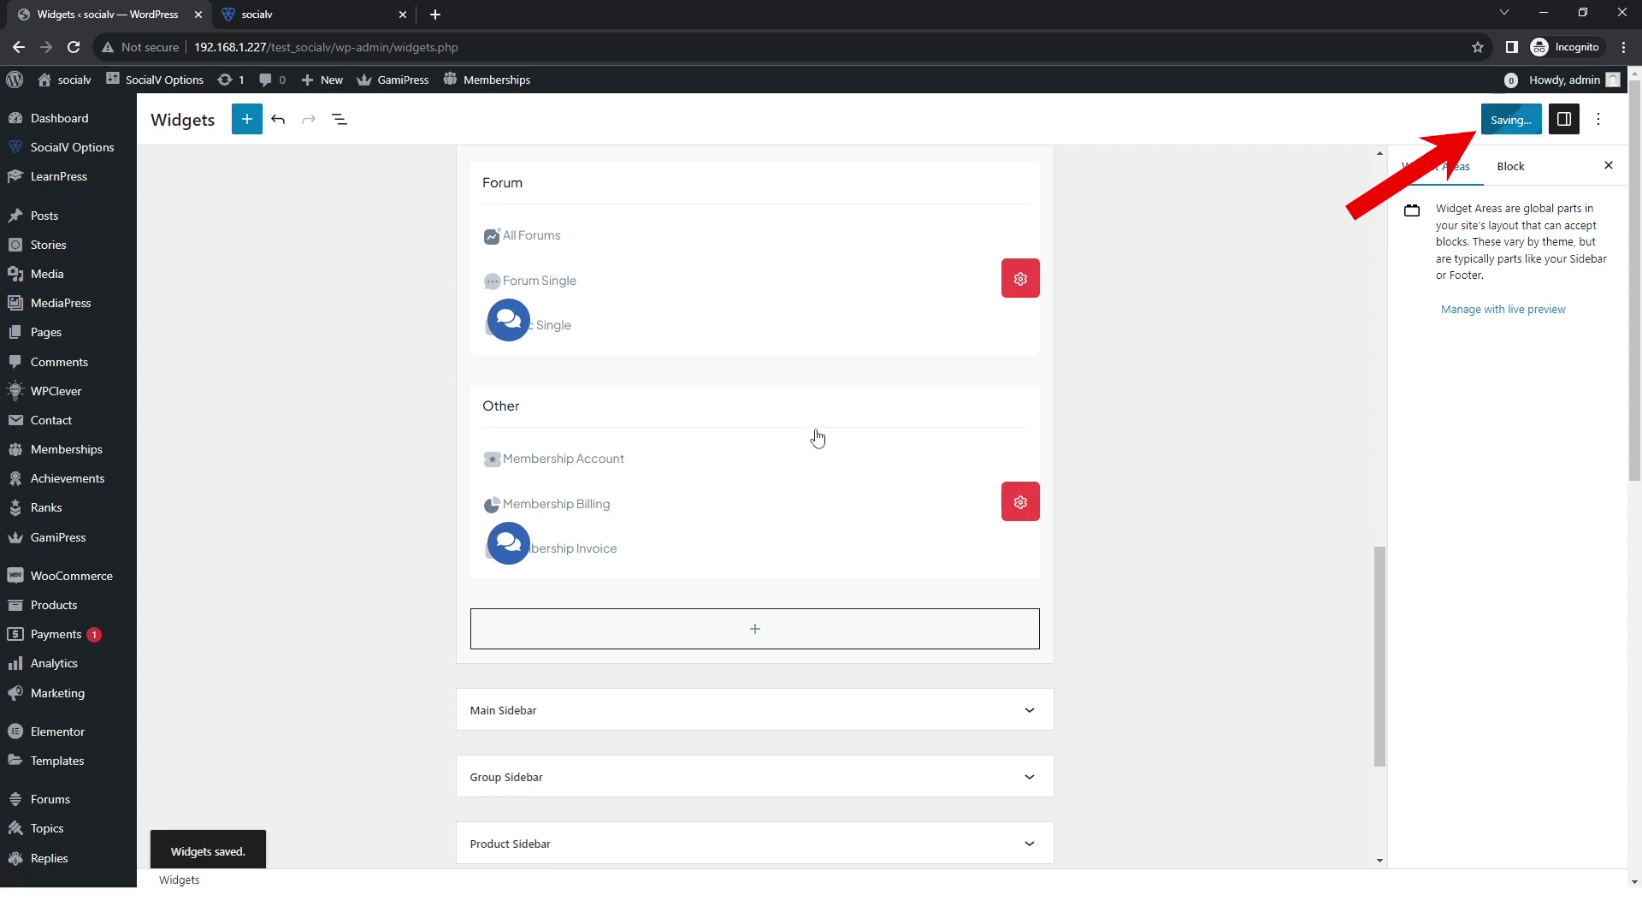
click(257, 15)
click(73, 47)
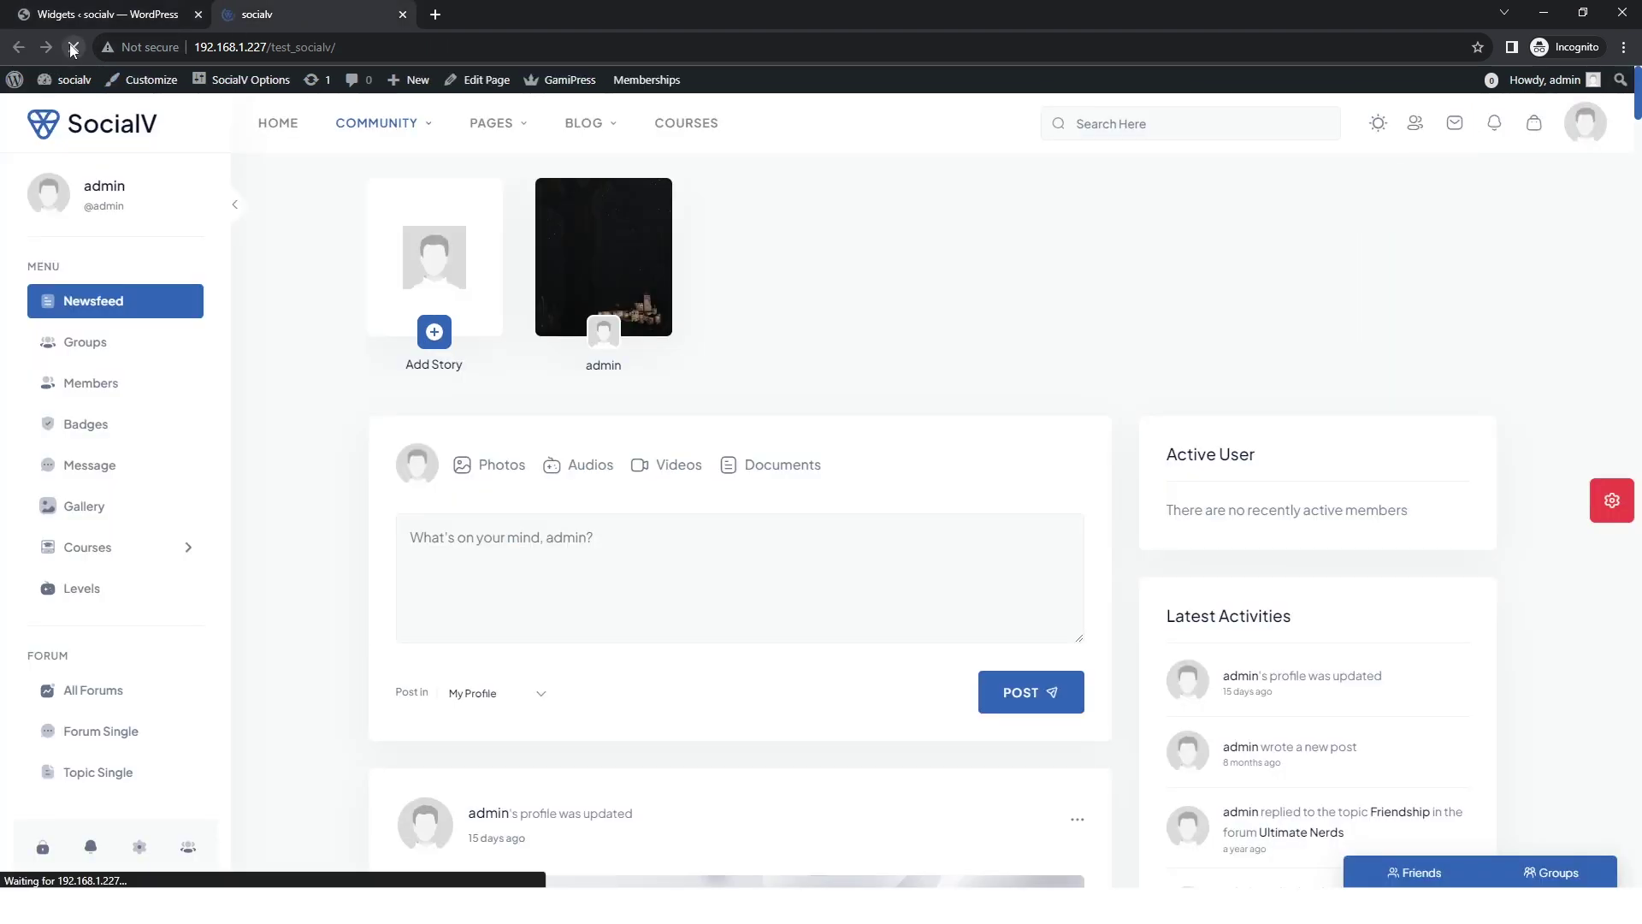
Open the Membership Account page from the site sidebar menu.
scroll(98, 581, down, 2)
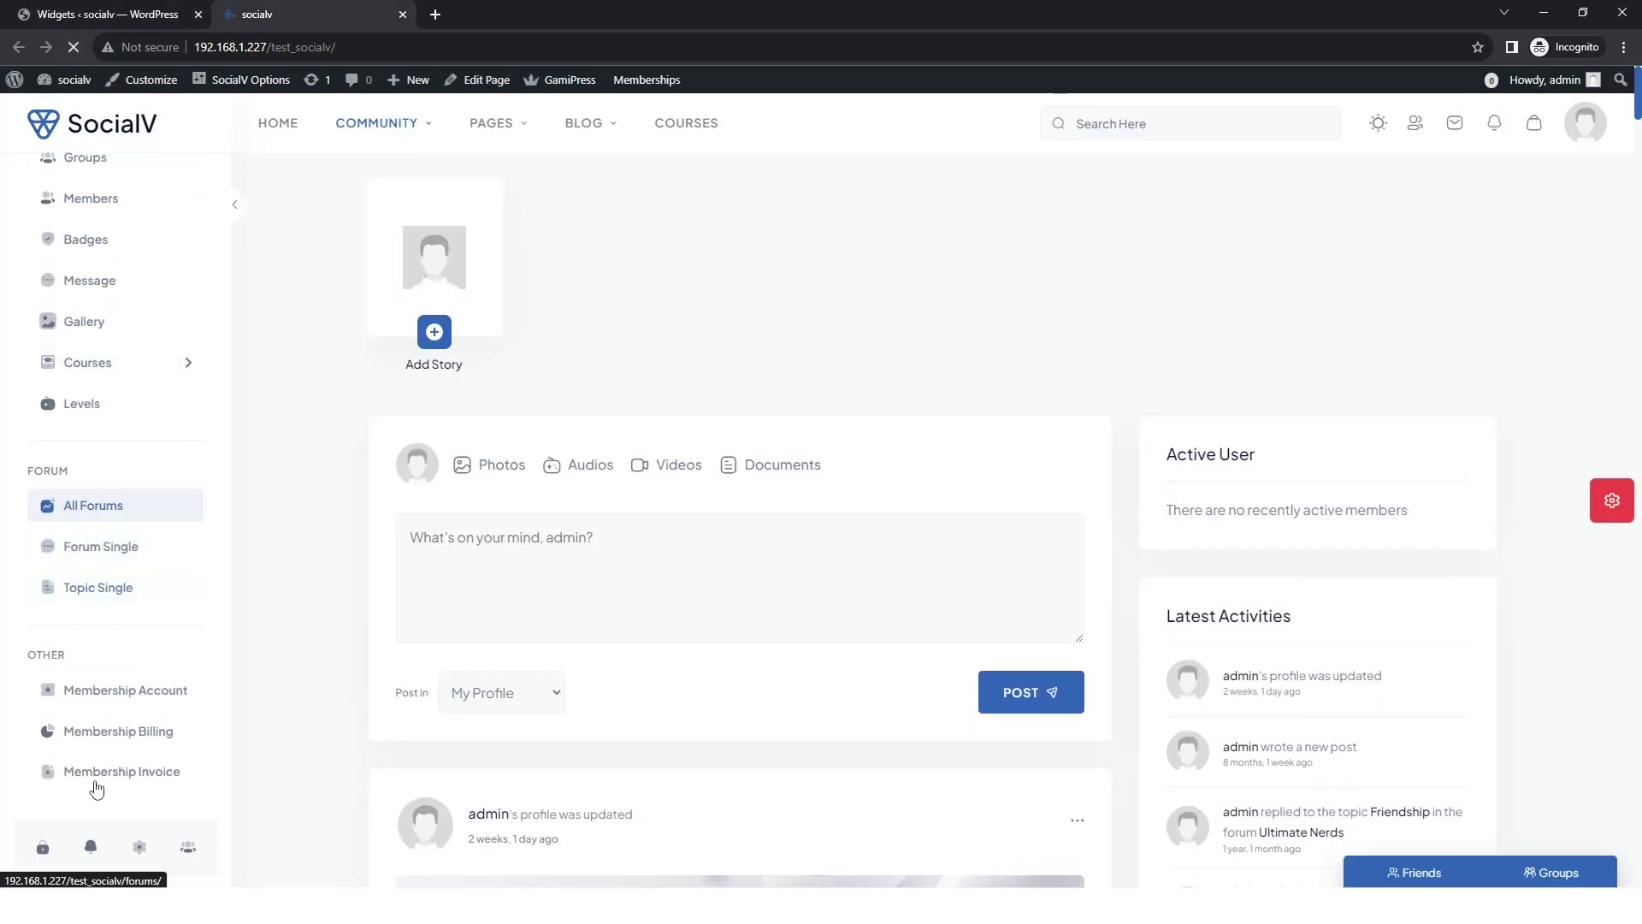
click(119, 689)
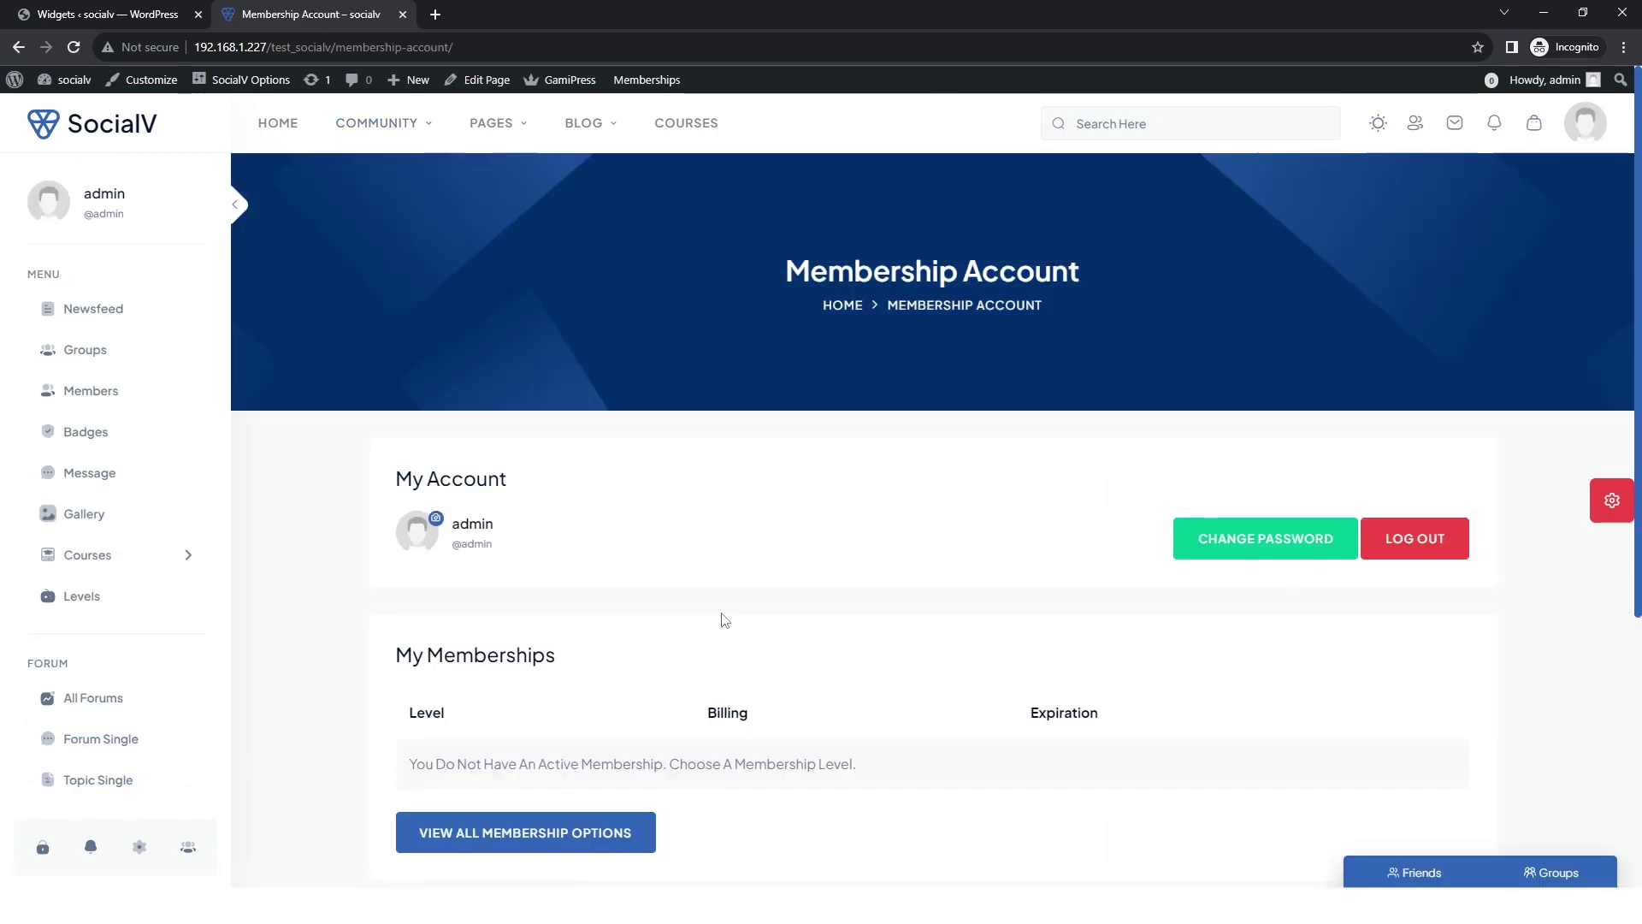
scroll(726, 619, down, 5)
scroll(725, 619, up, 5)
scroll(726, 619, down, 3)
scroll(156, 741, down, 2)
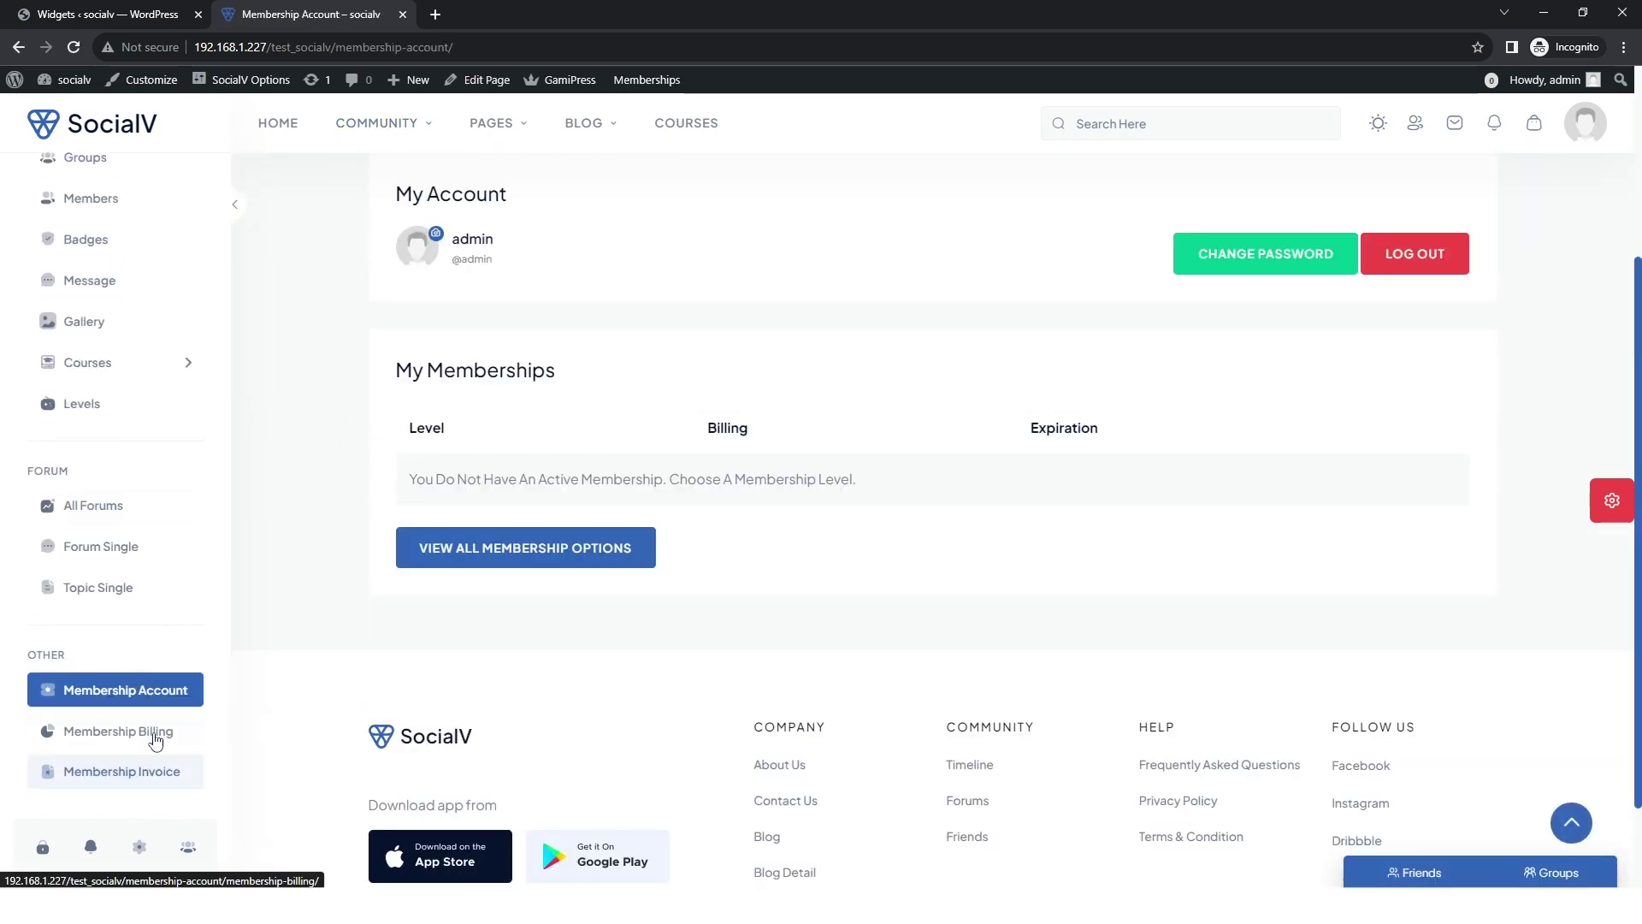
scroll(769, 504, up, 3)
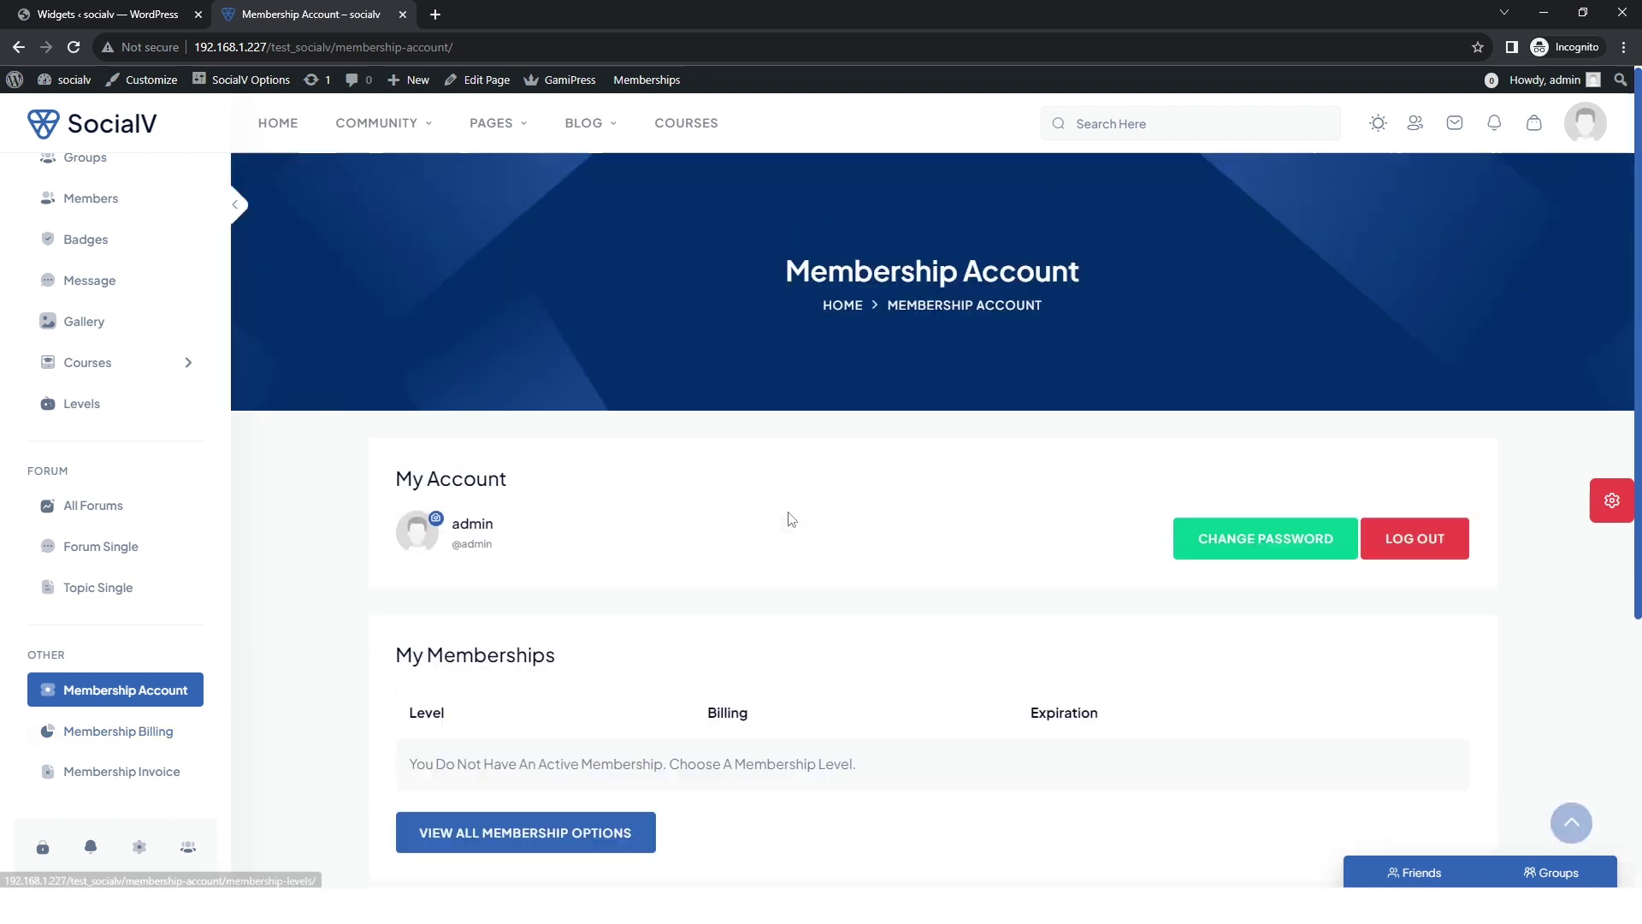
Review the levels page's Free Basic and $25.00/month Premium plans, then return to Widgets.
click(768, 764)
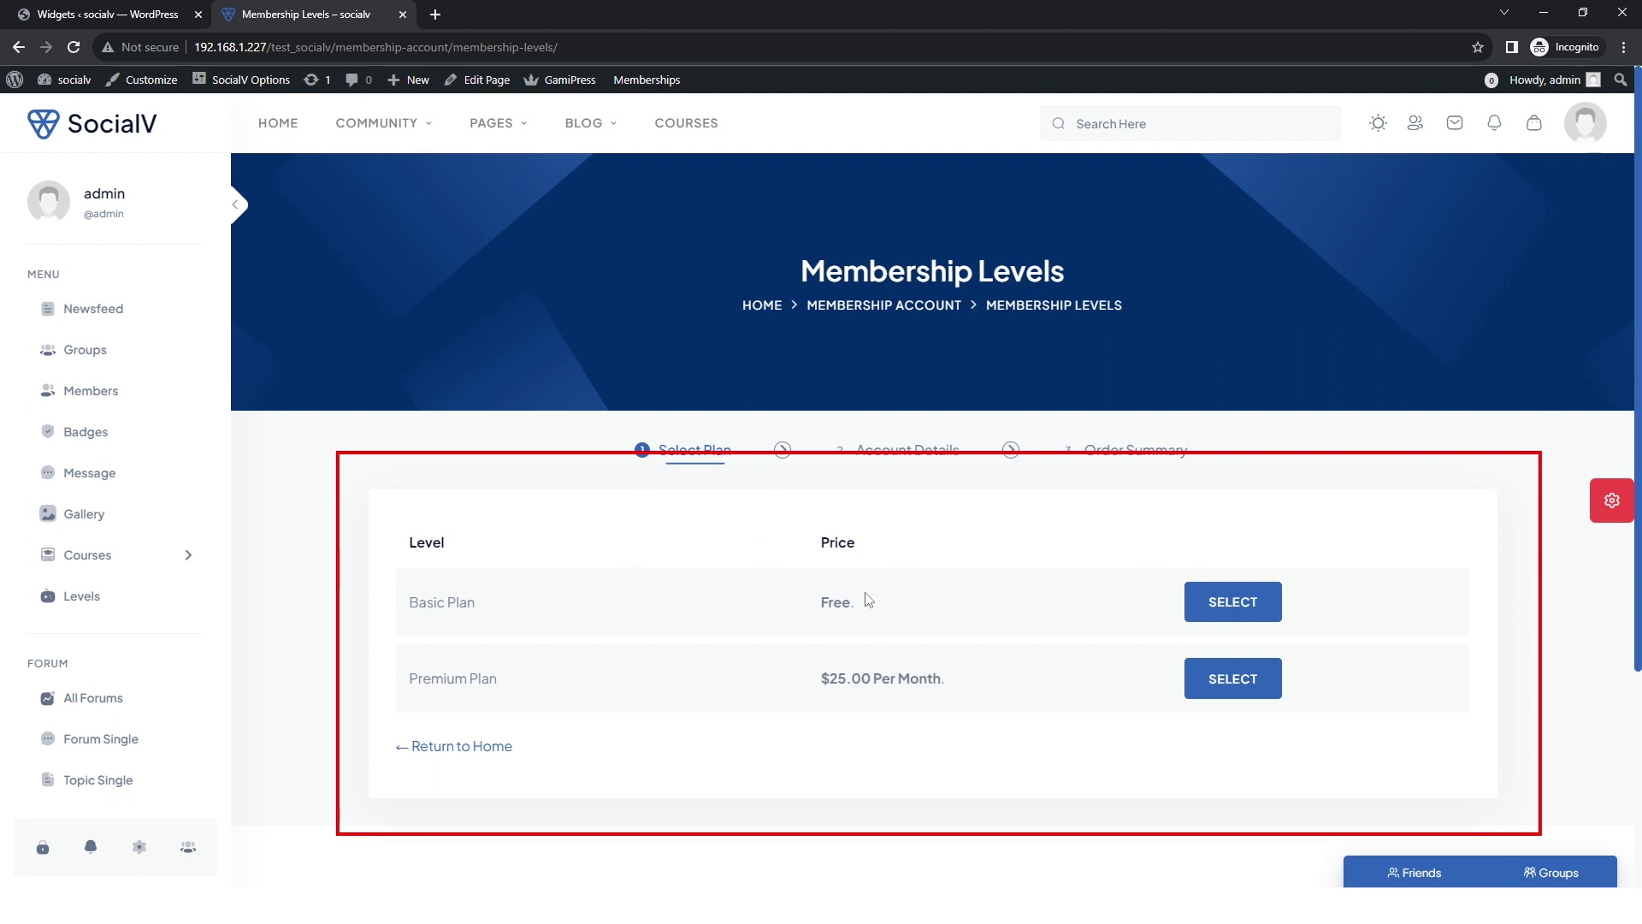
double_click(836, 602)
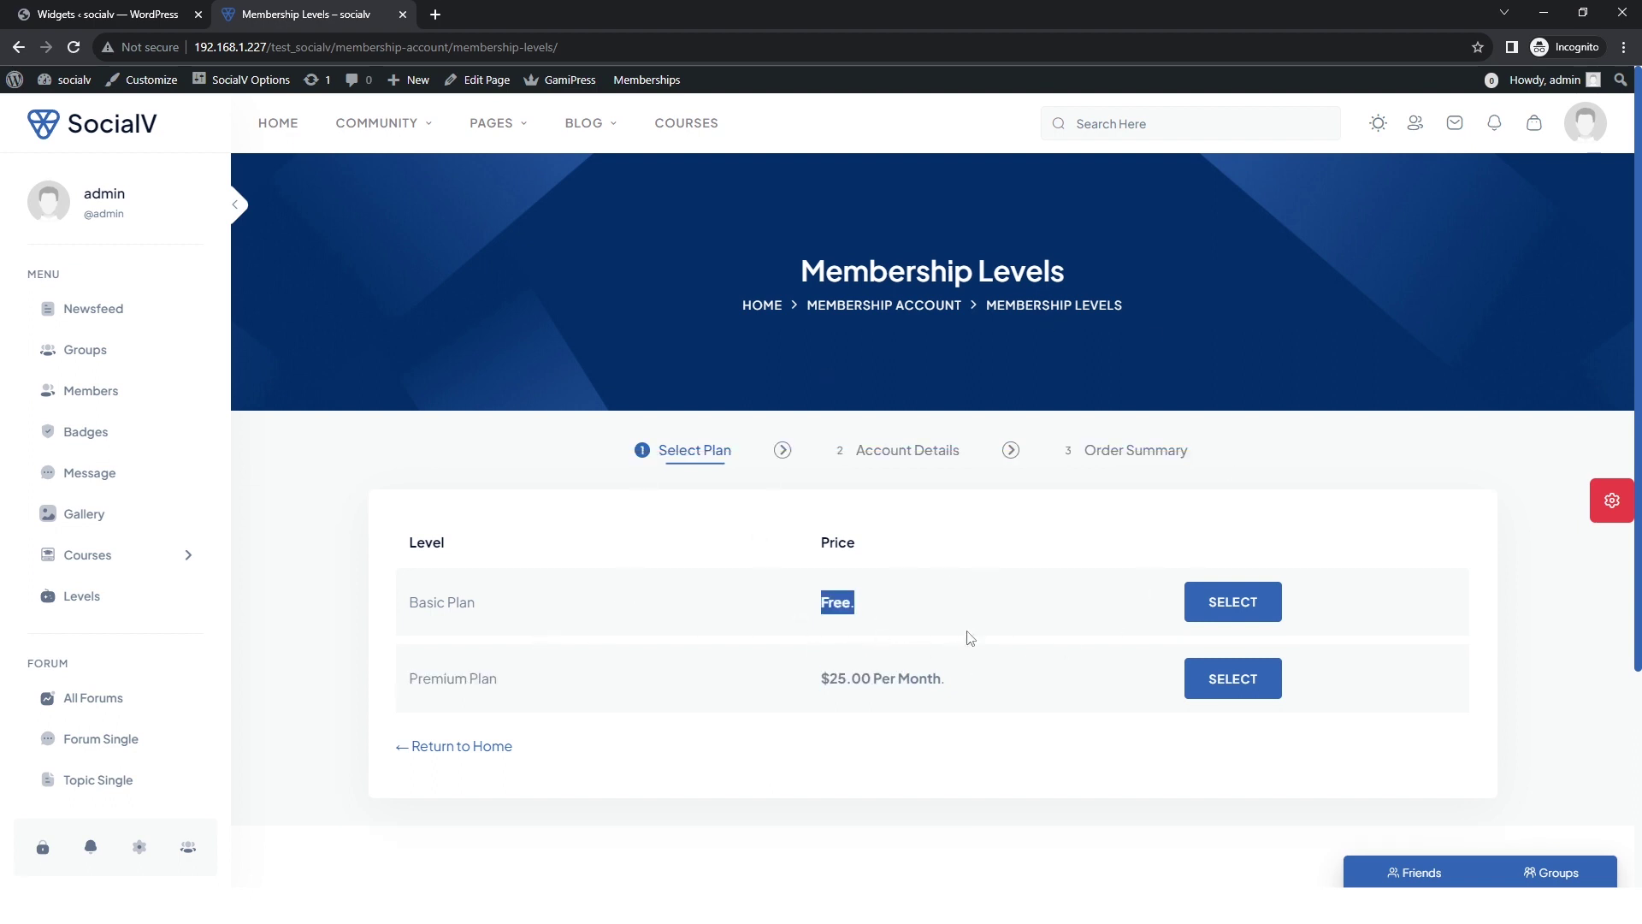
triple_click(1018, 701)
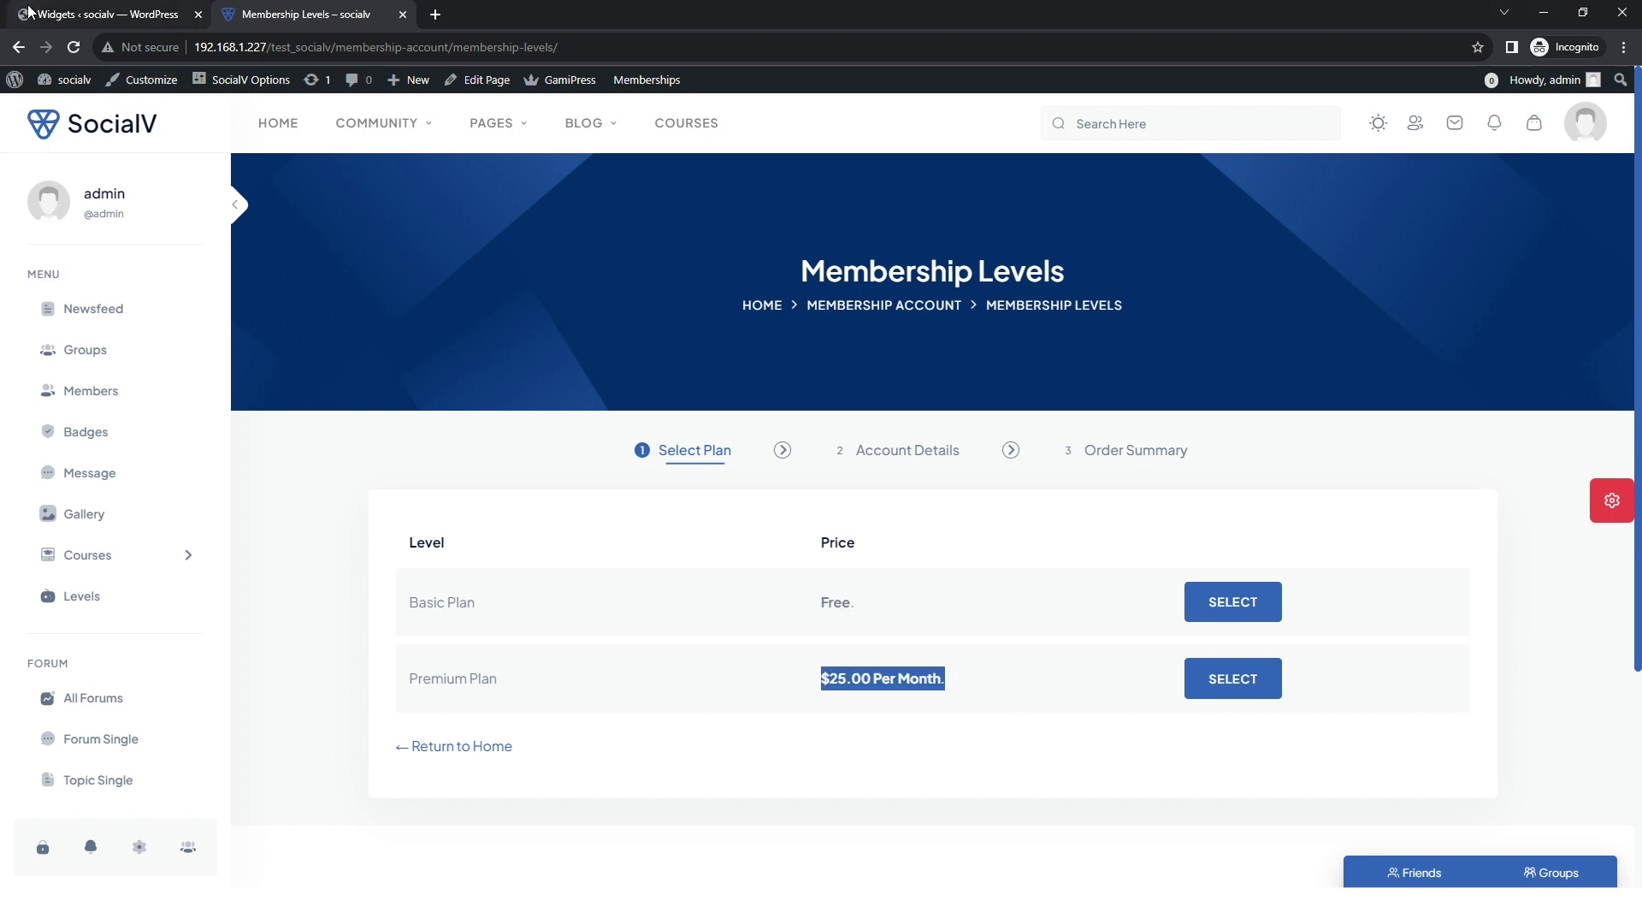
click(65, 13)
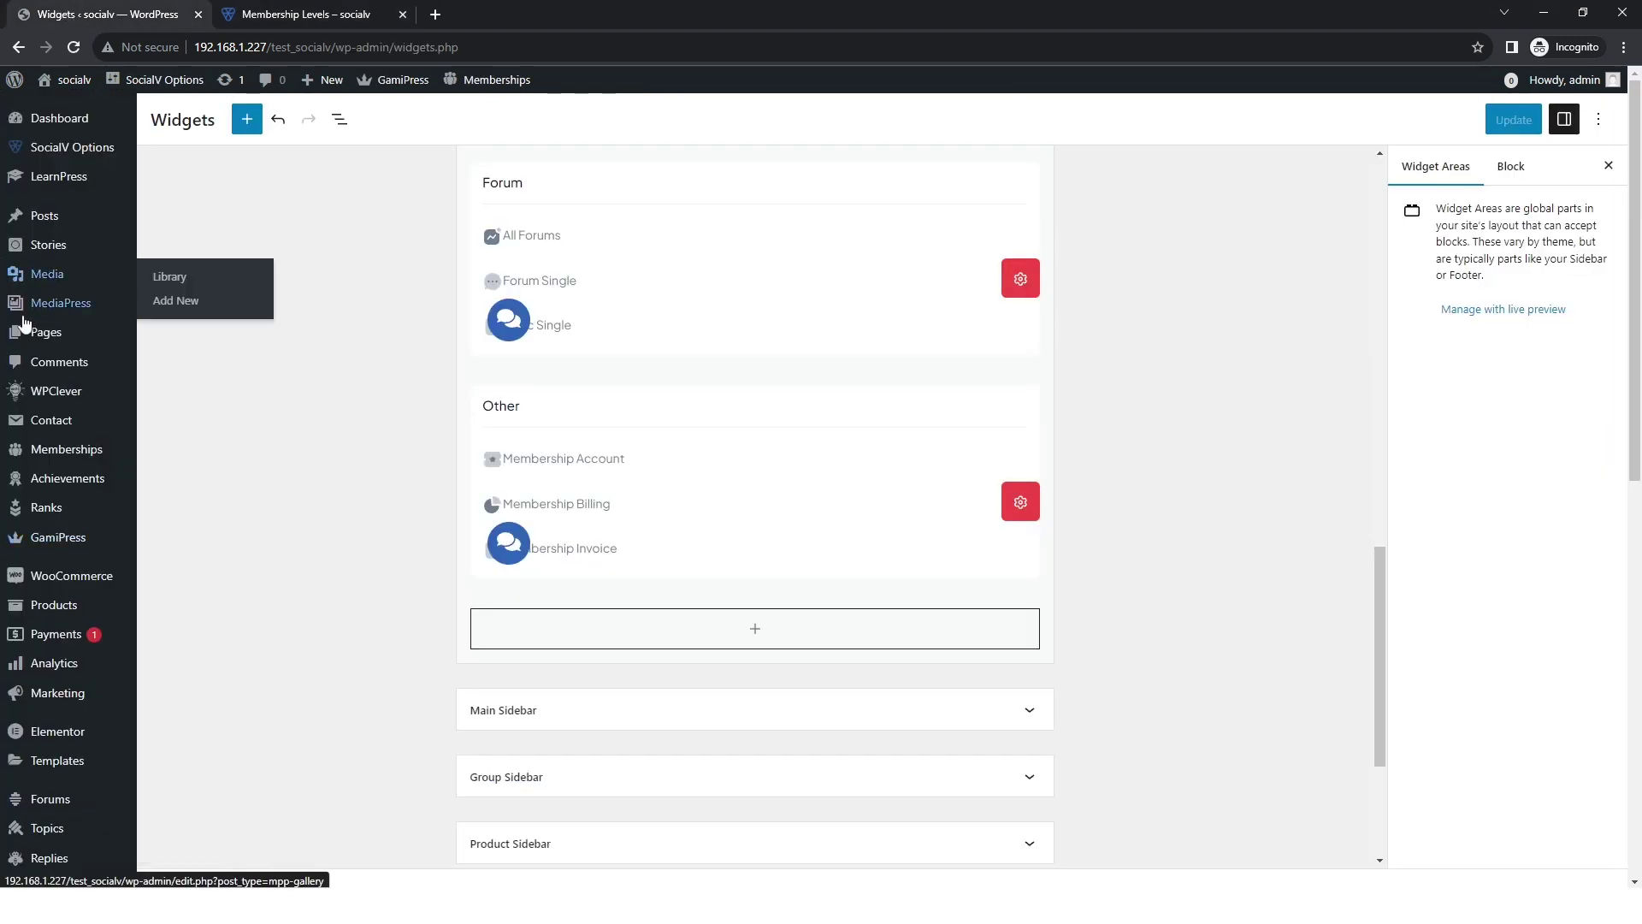
Create a new page titled Pricing Plans and open it in Elementor.
mouse_move(46, 332)
click(174, 364)
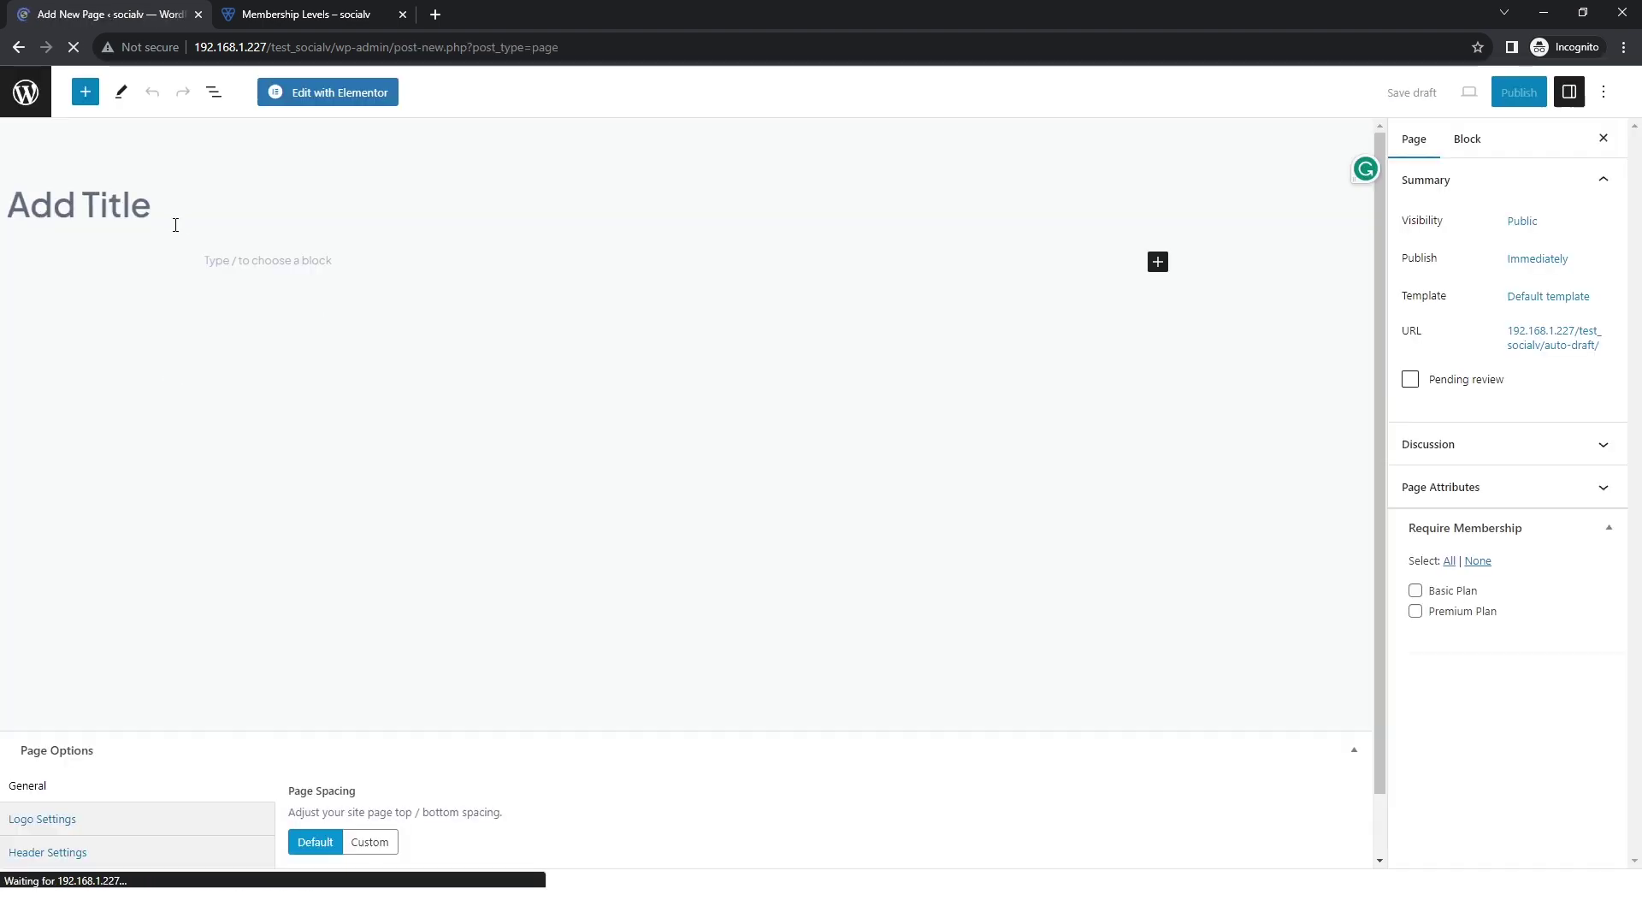
text(Pricing Plans)
click(366, 101)
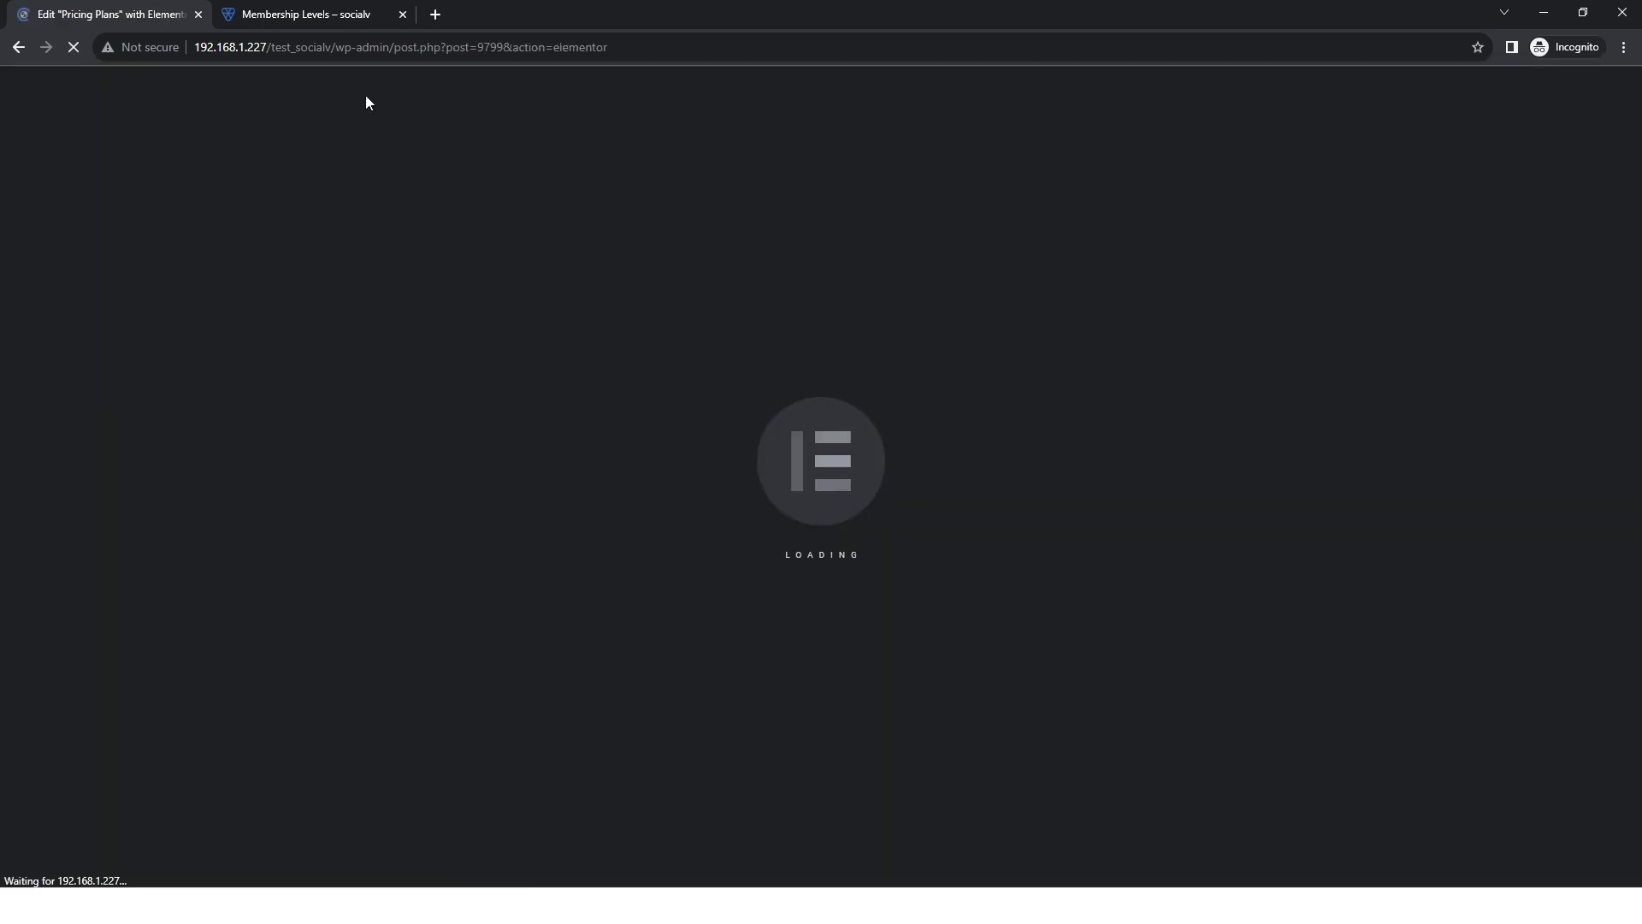
click(1080, 555)
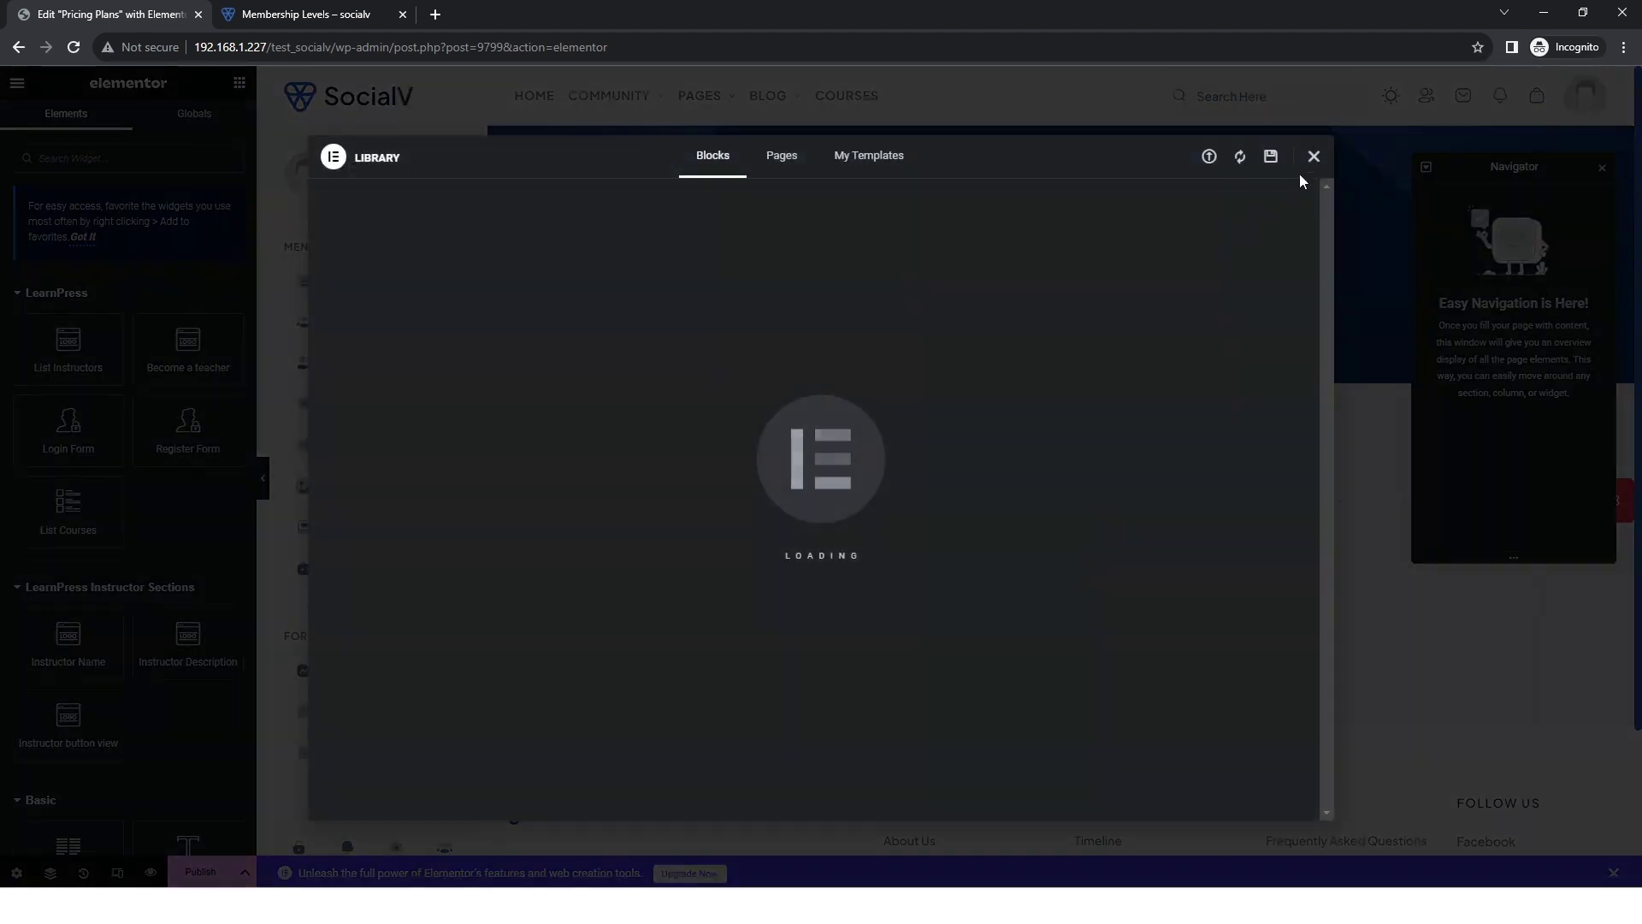
click(1314, 156)
Add a two-column section and drag a PMP Pricing Plan widget into its left column.
click(1040, 554)
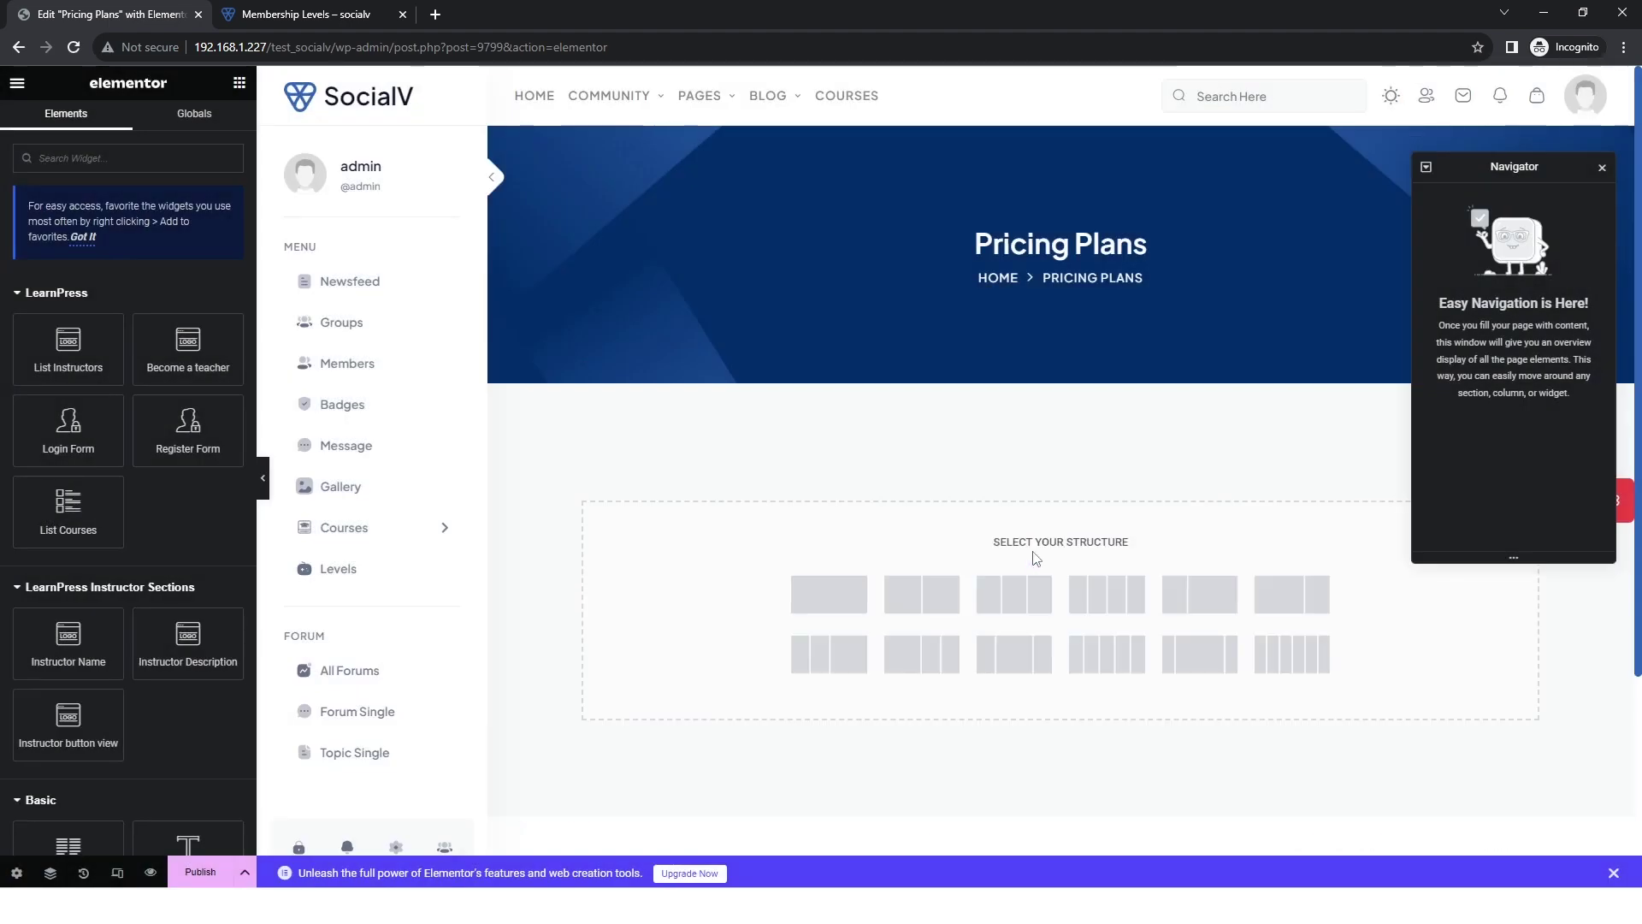
click(905, 578)
click(239, 82)
click(128, 158)
text(Pmp)
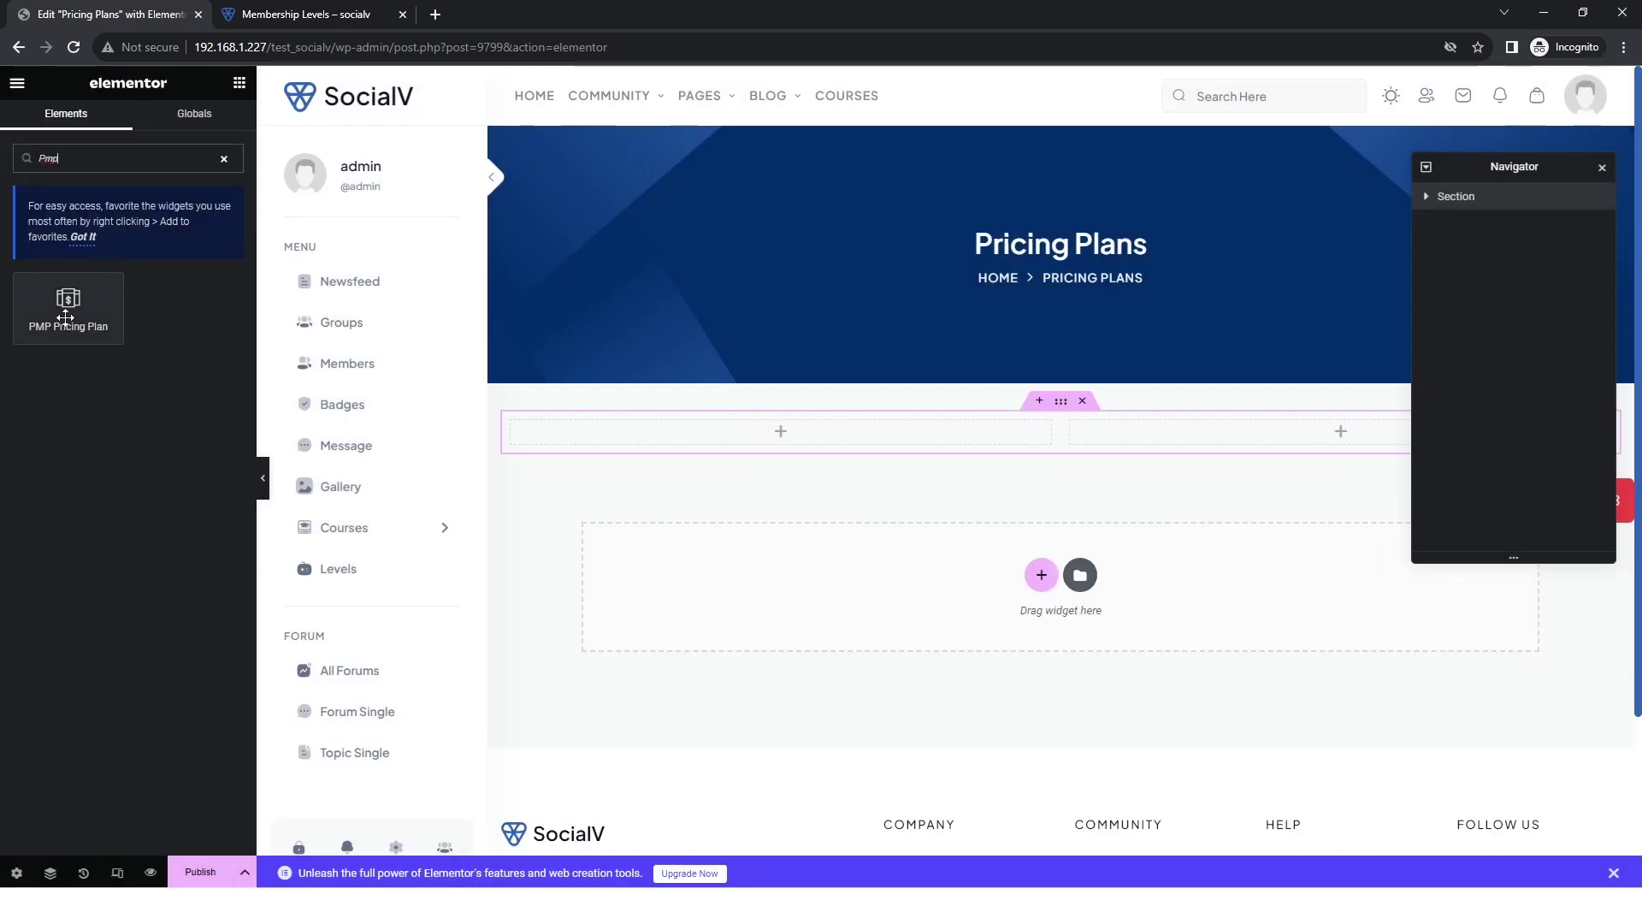
drag(65, 317, 780, 443)
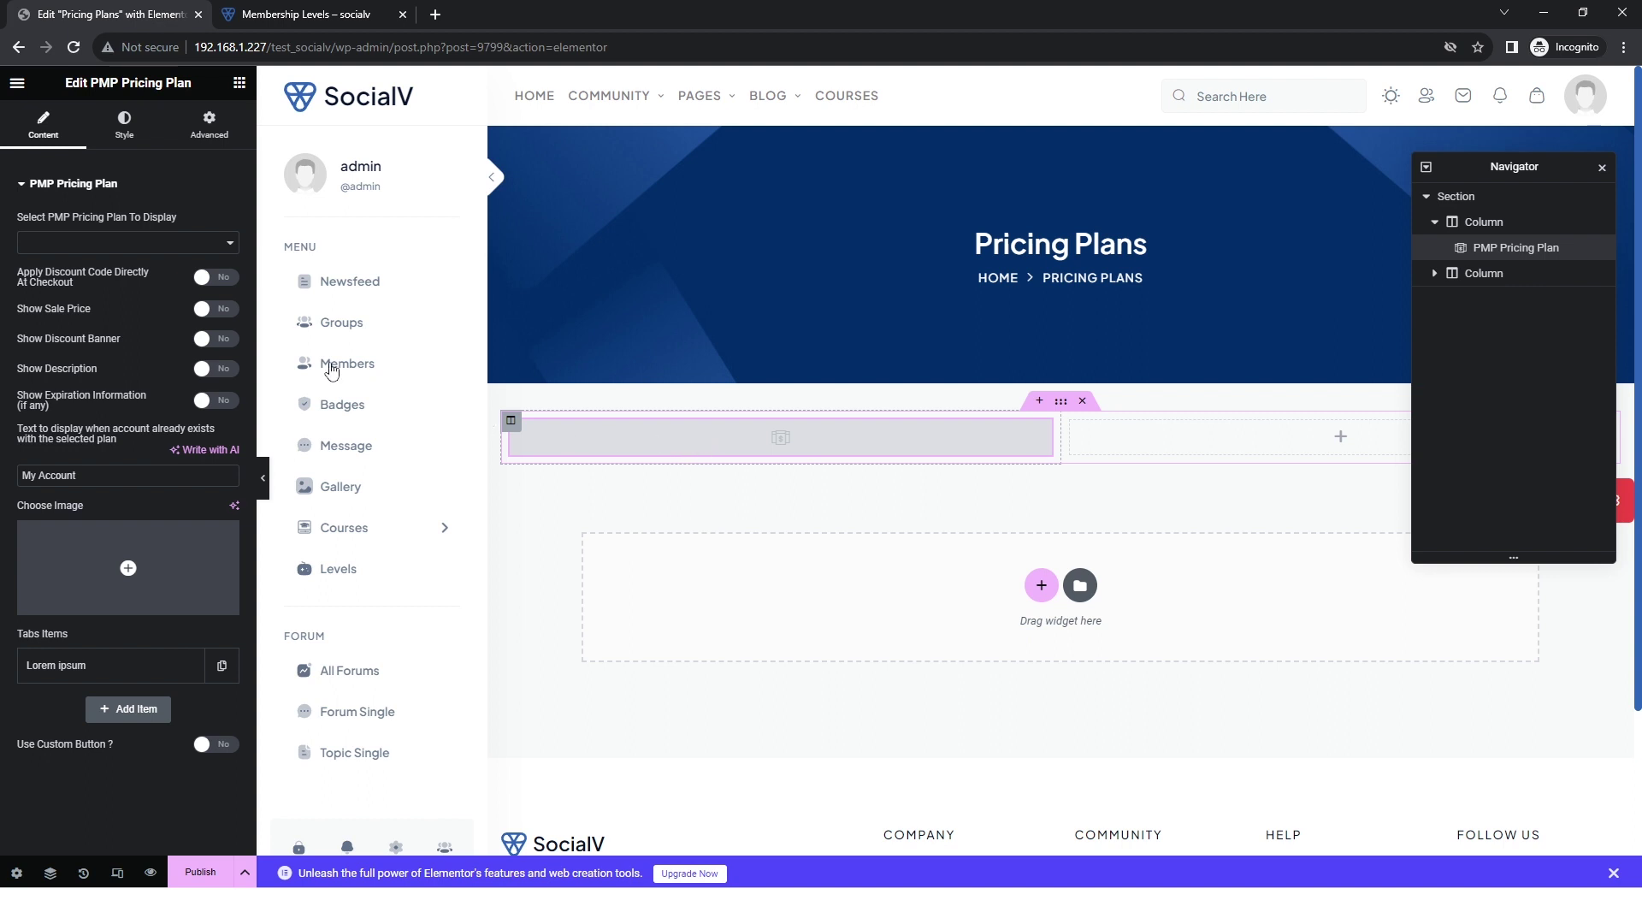
Show the Basic Plan in the left pricing card and give its Lorem ipsum feature an icon.
click(72, 242)
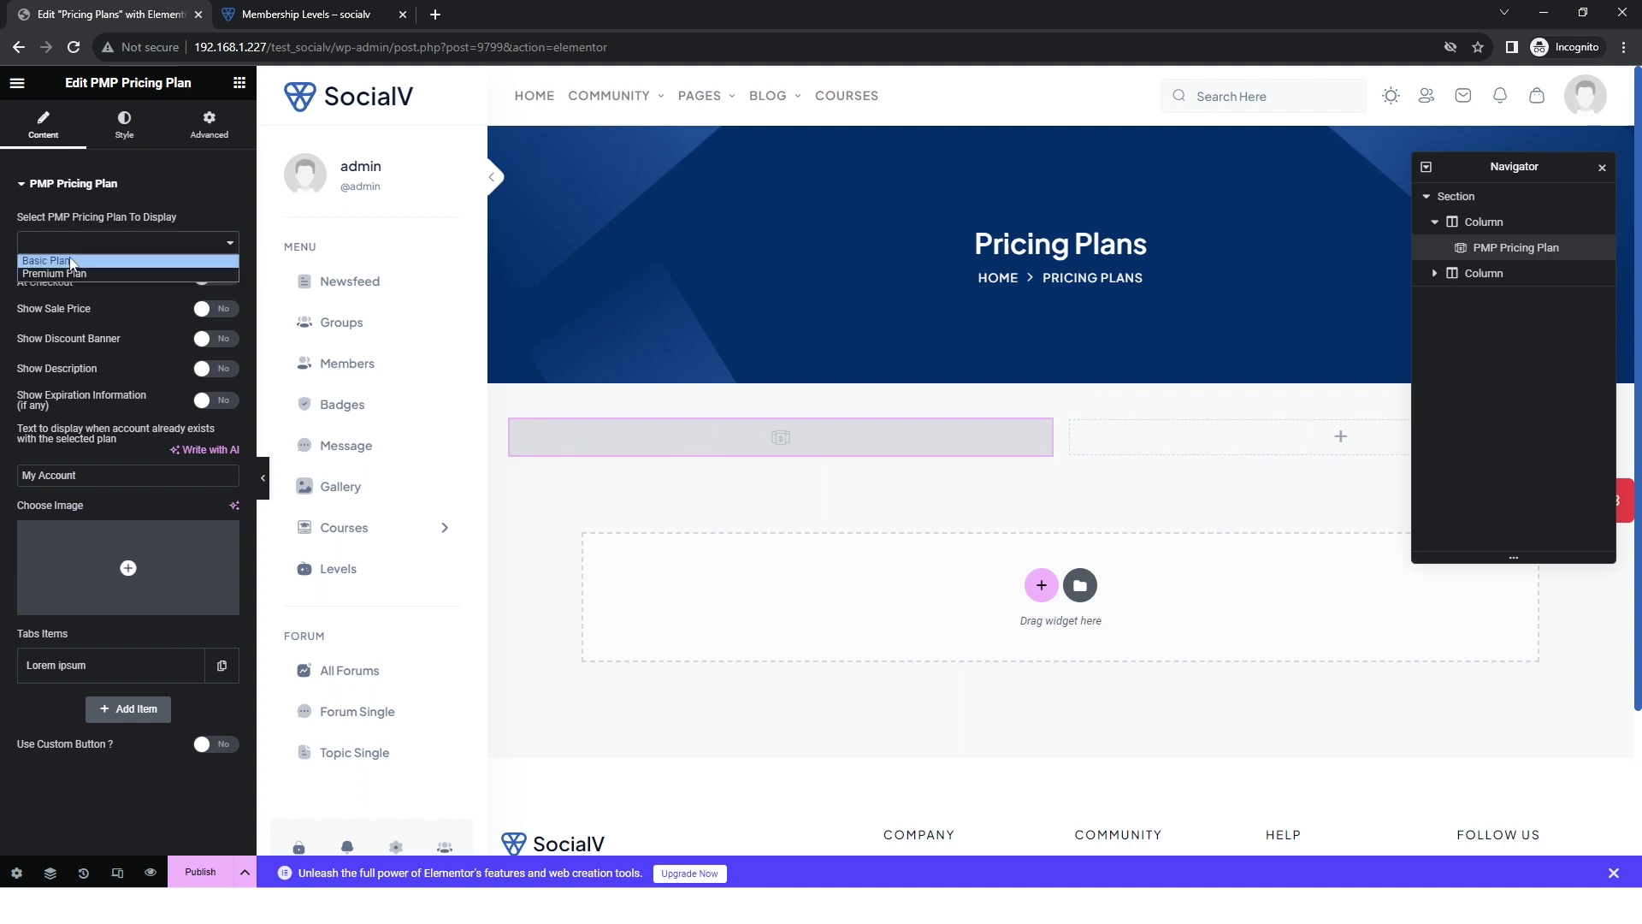
click(68, 266)
click(85, 664)
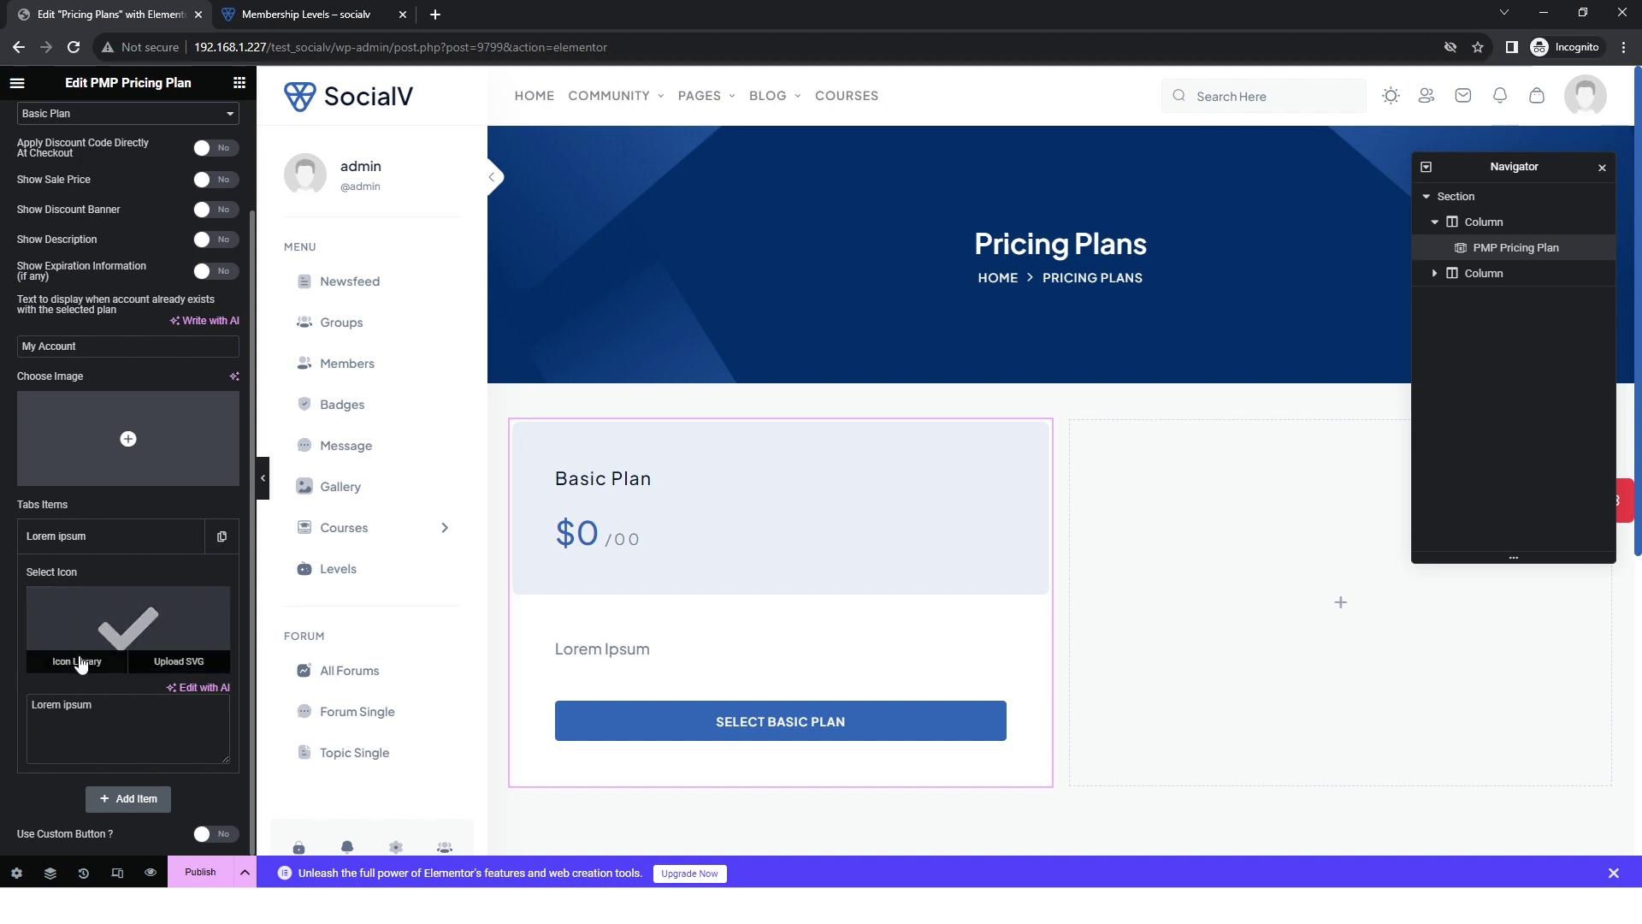
click(80, 663)
click(1299, 798)
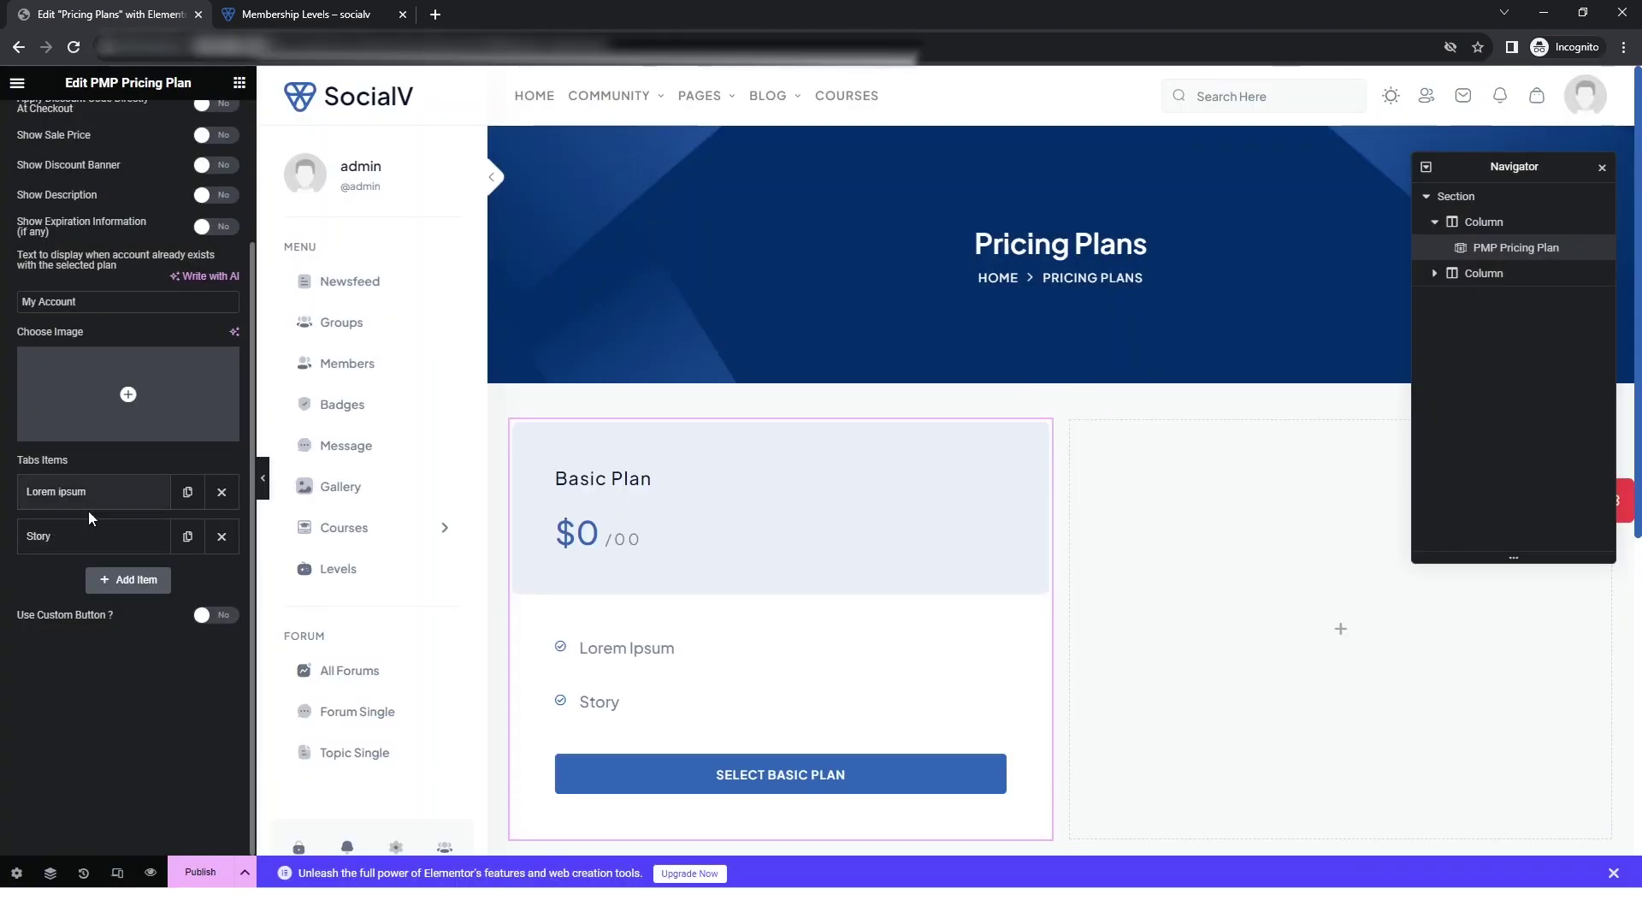
Try a custom Read More button on the Basic card, then leave it turned off.
click(146, 614)
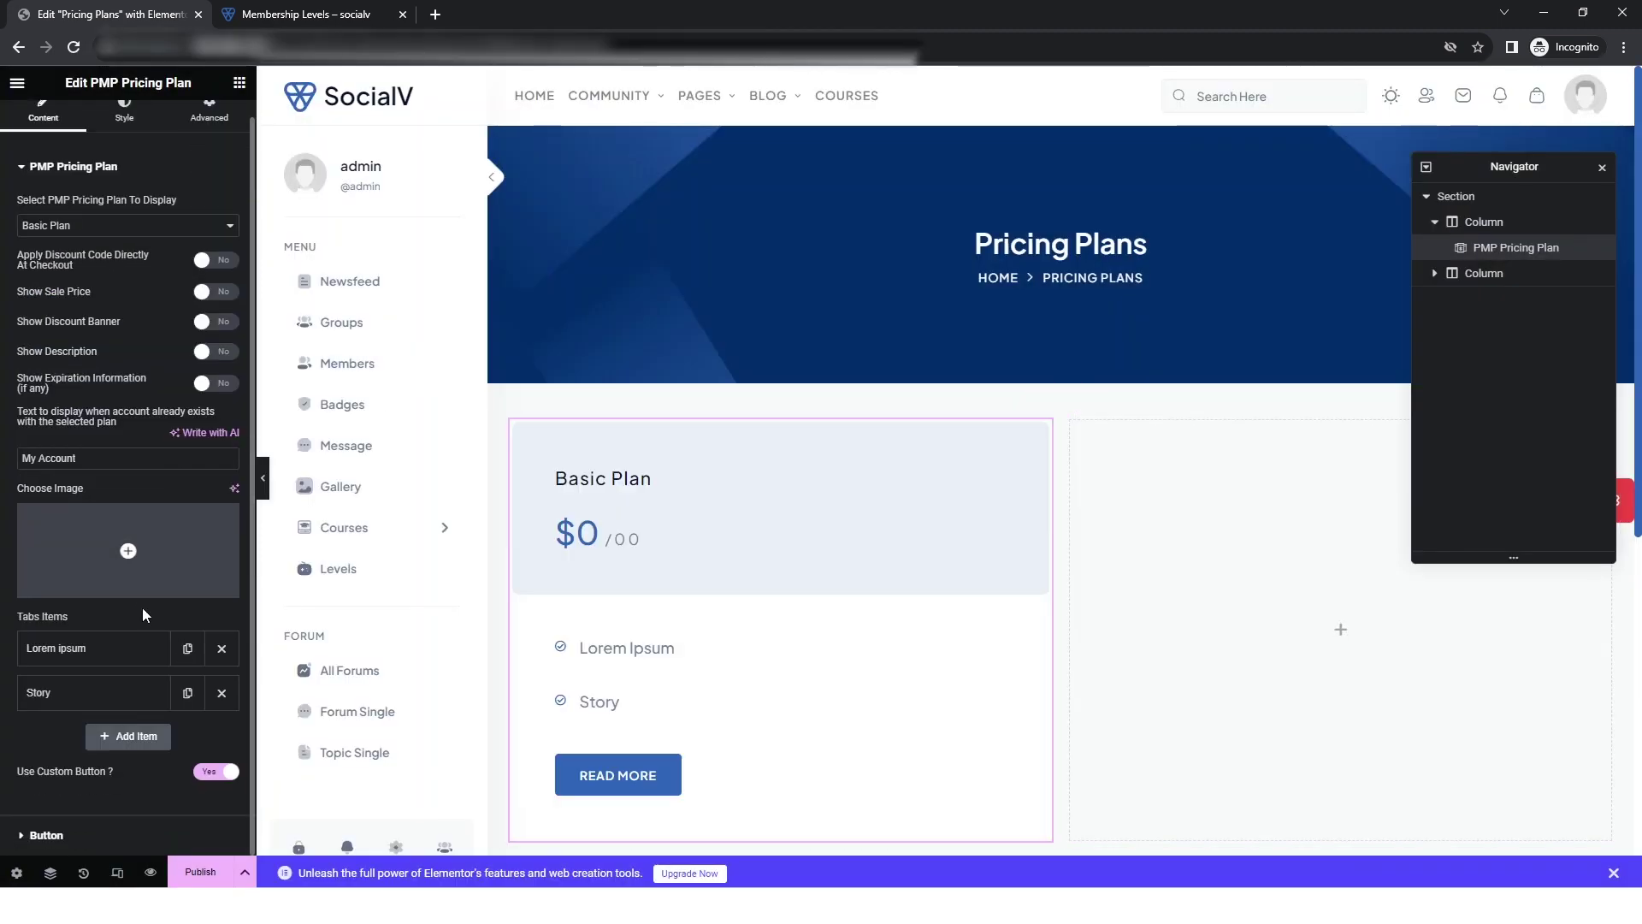
click(216, 771)
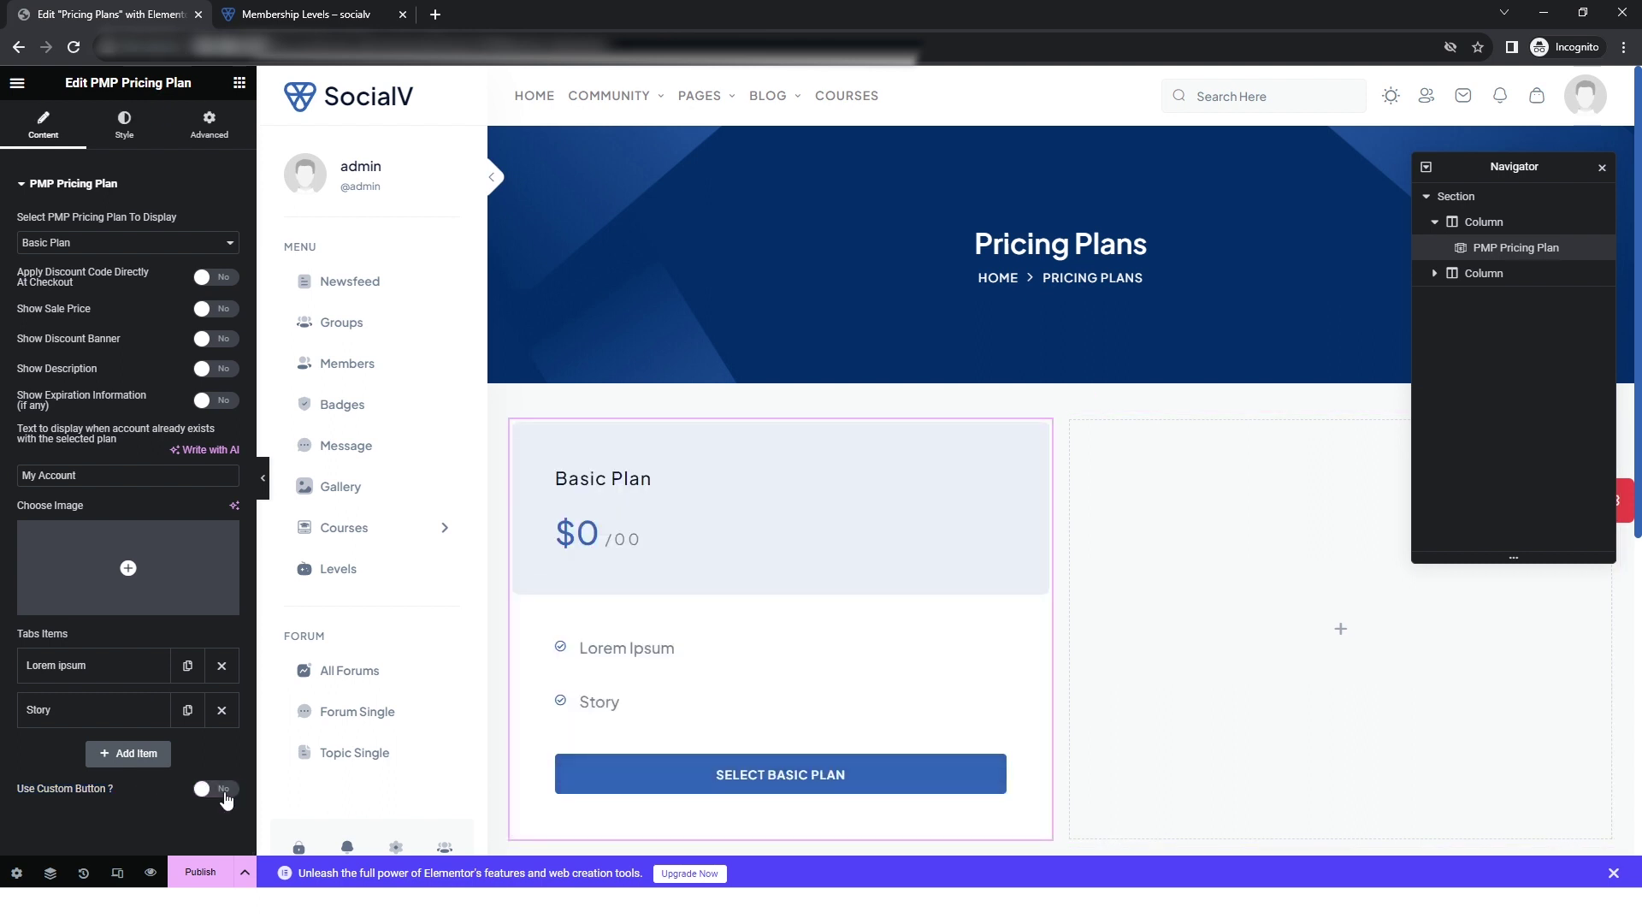
click(215, 772)
click(131, 845)
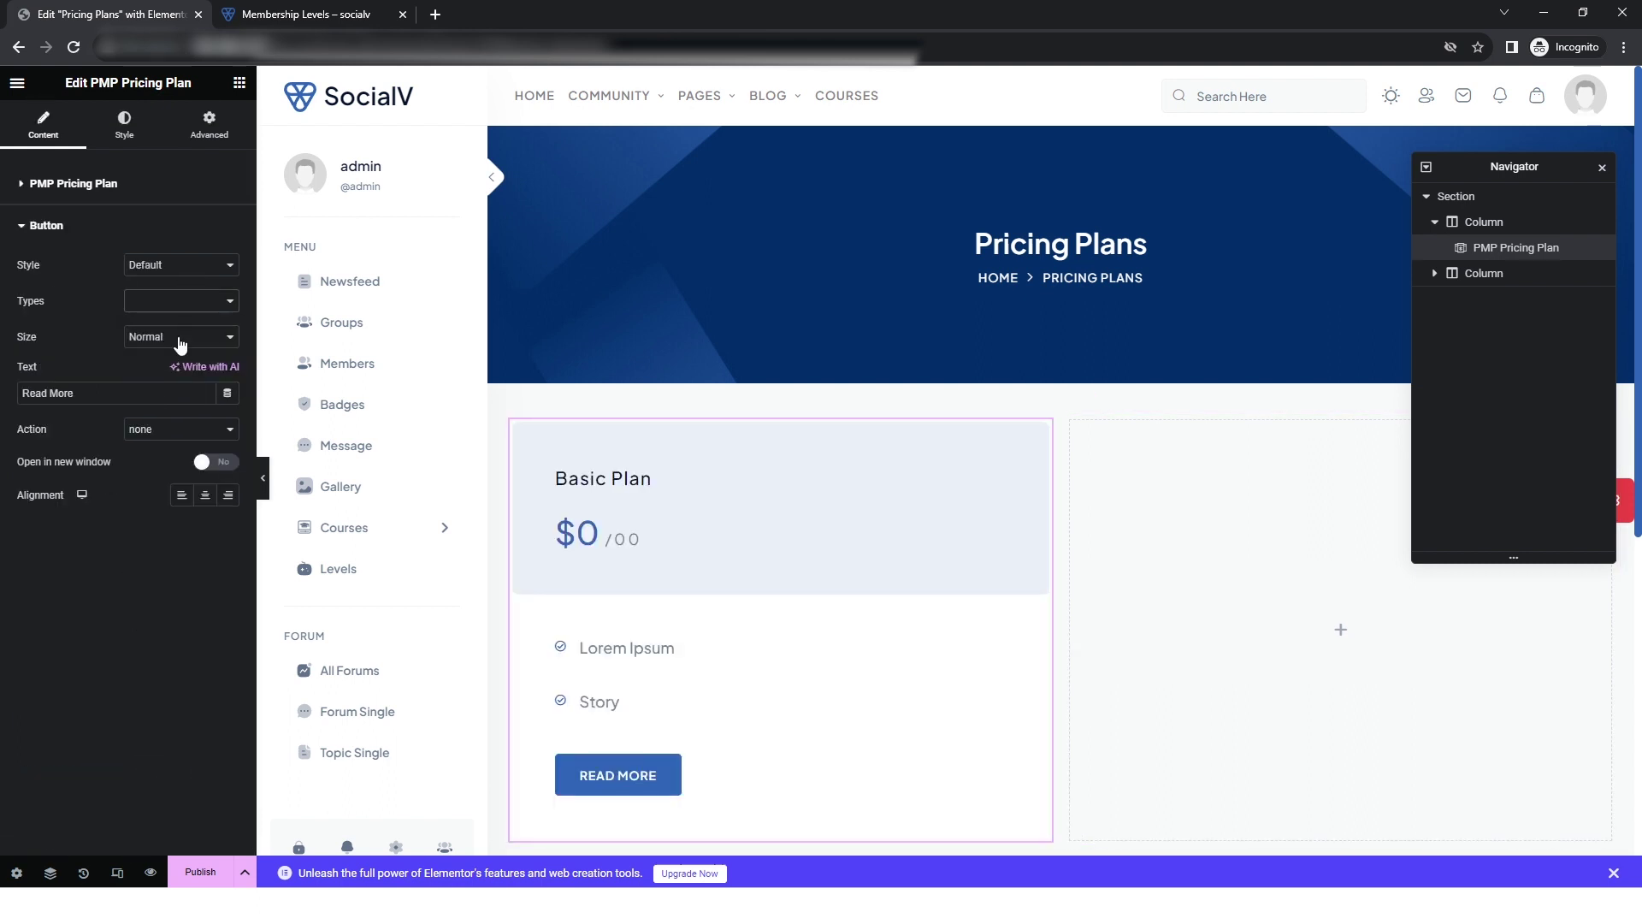
triple_click(134, 391)
text(select)
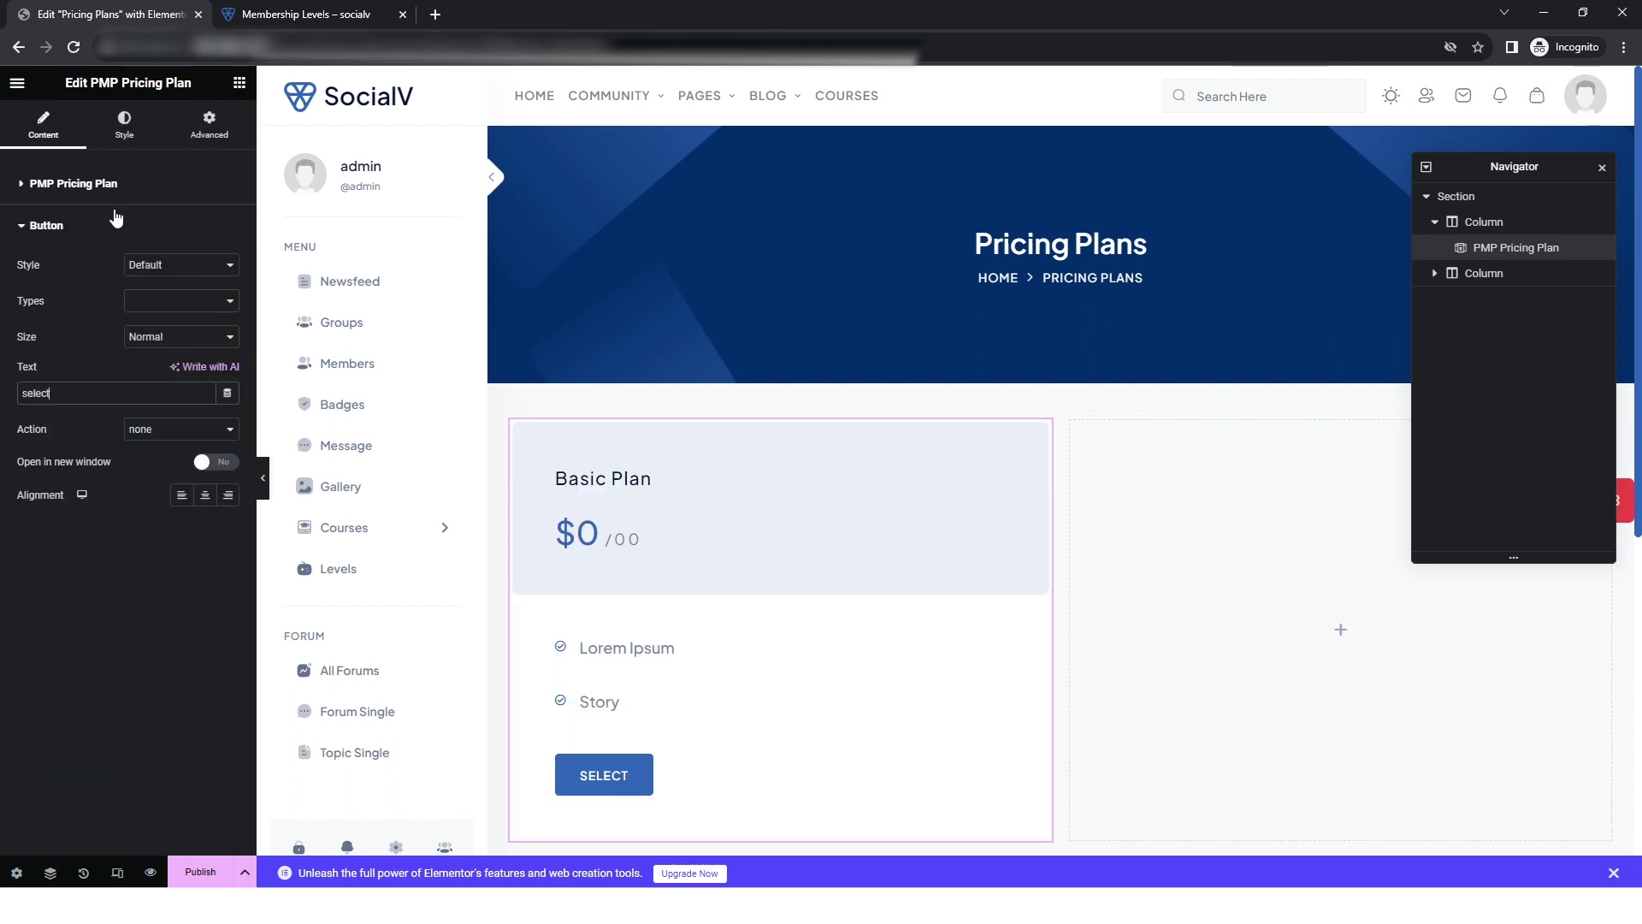
click(117, 183)
click(212, 787)
Add a Premium Plan card to the right column with a 30 sale price and Save 20% banner, then publish.
click(1341, 629)
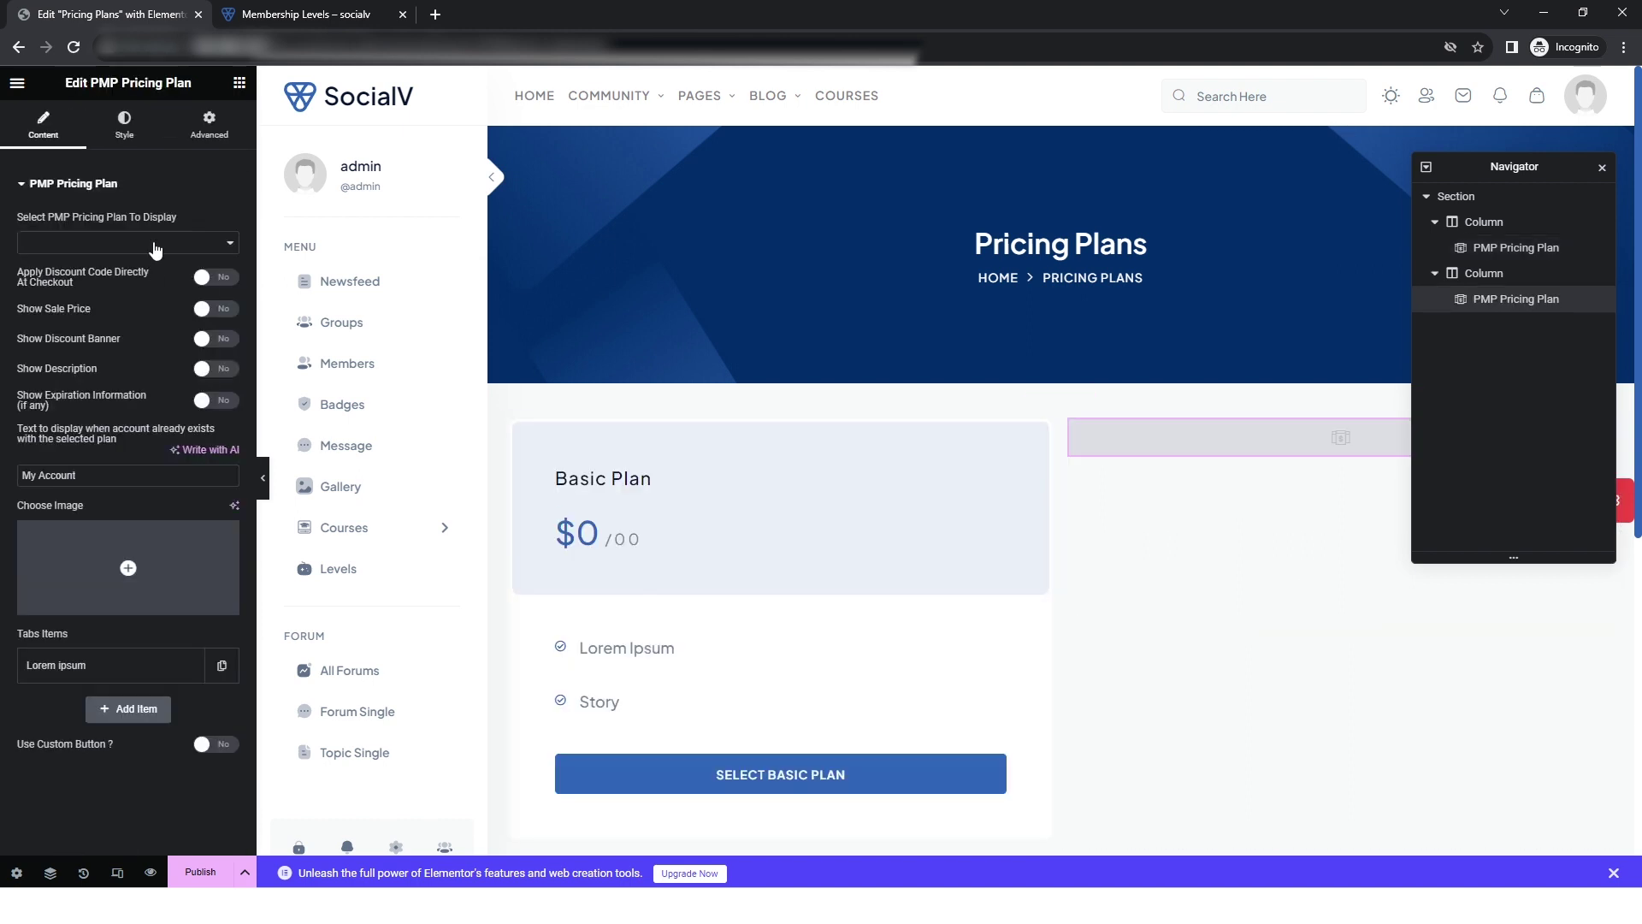
click(128, 242)
click(128, 274)
click(216, 308)
click(214, 338)
text(1)
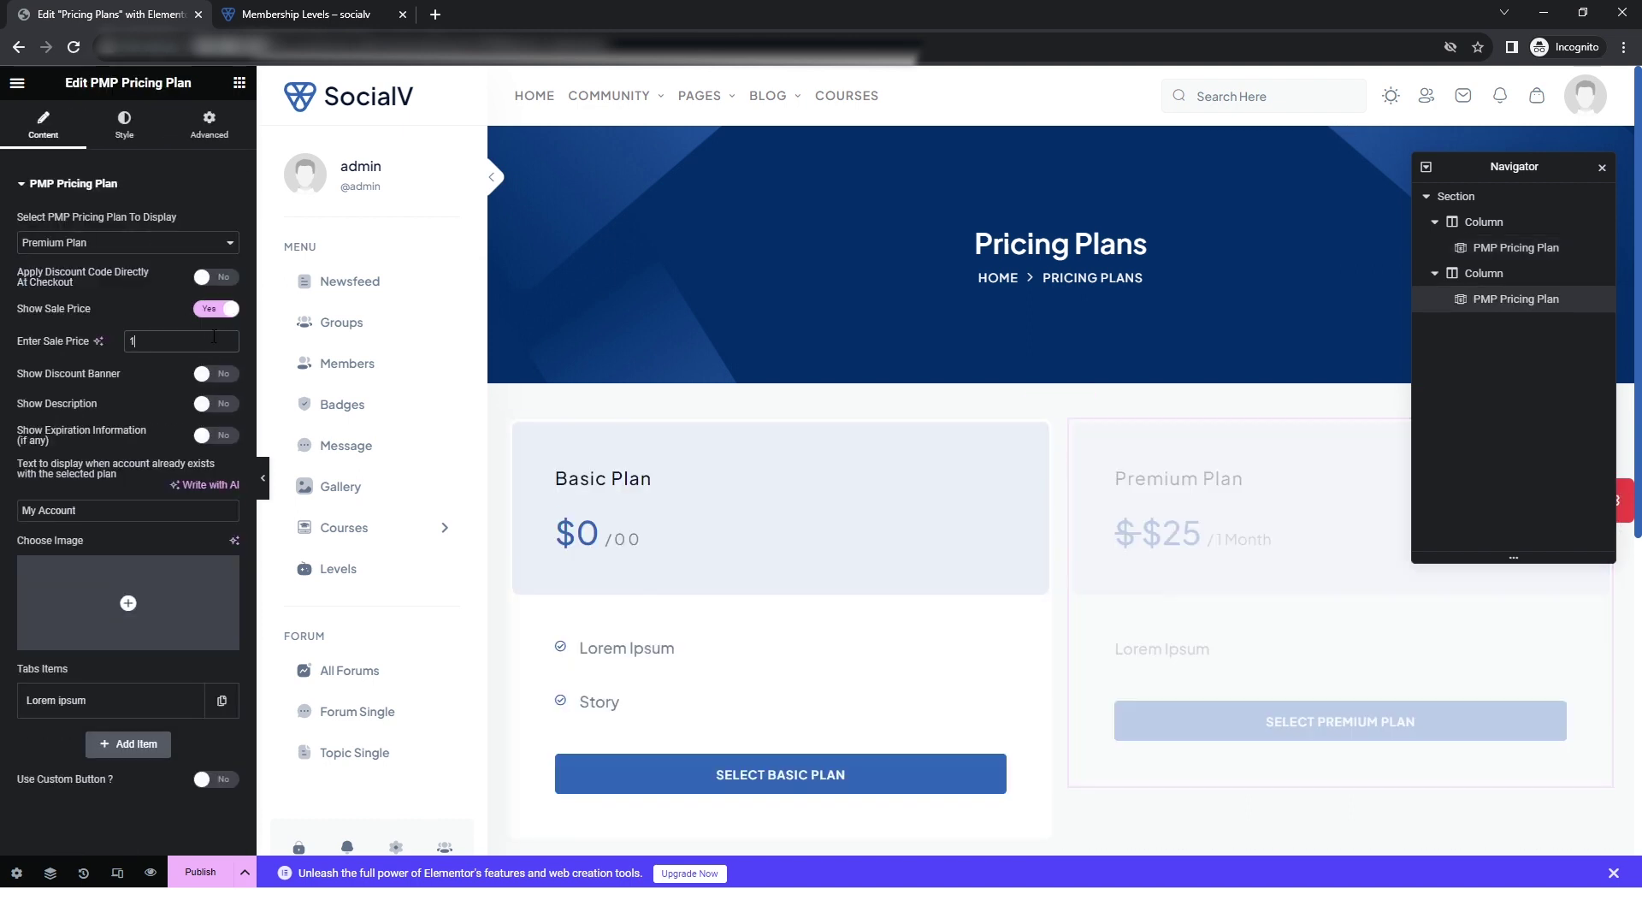
text(030)
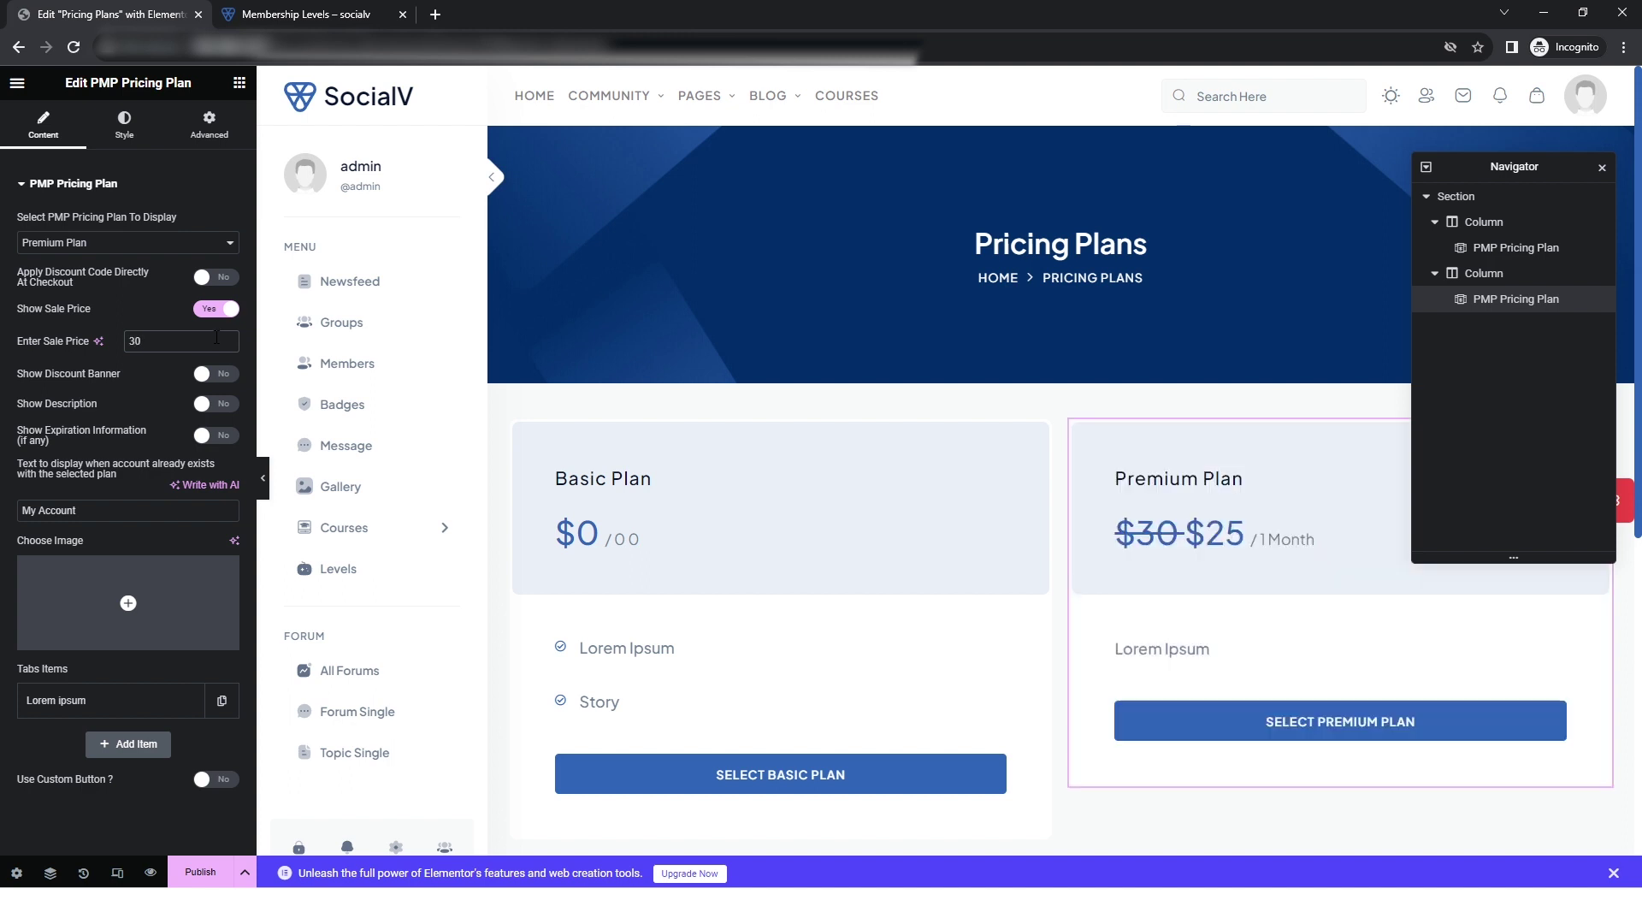
click(217, 373)
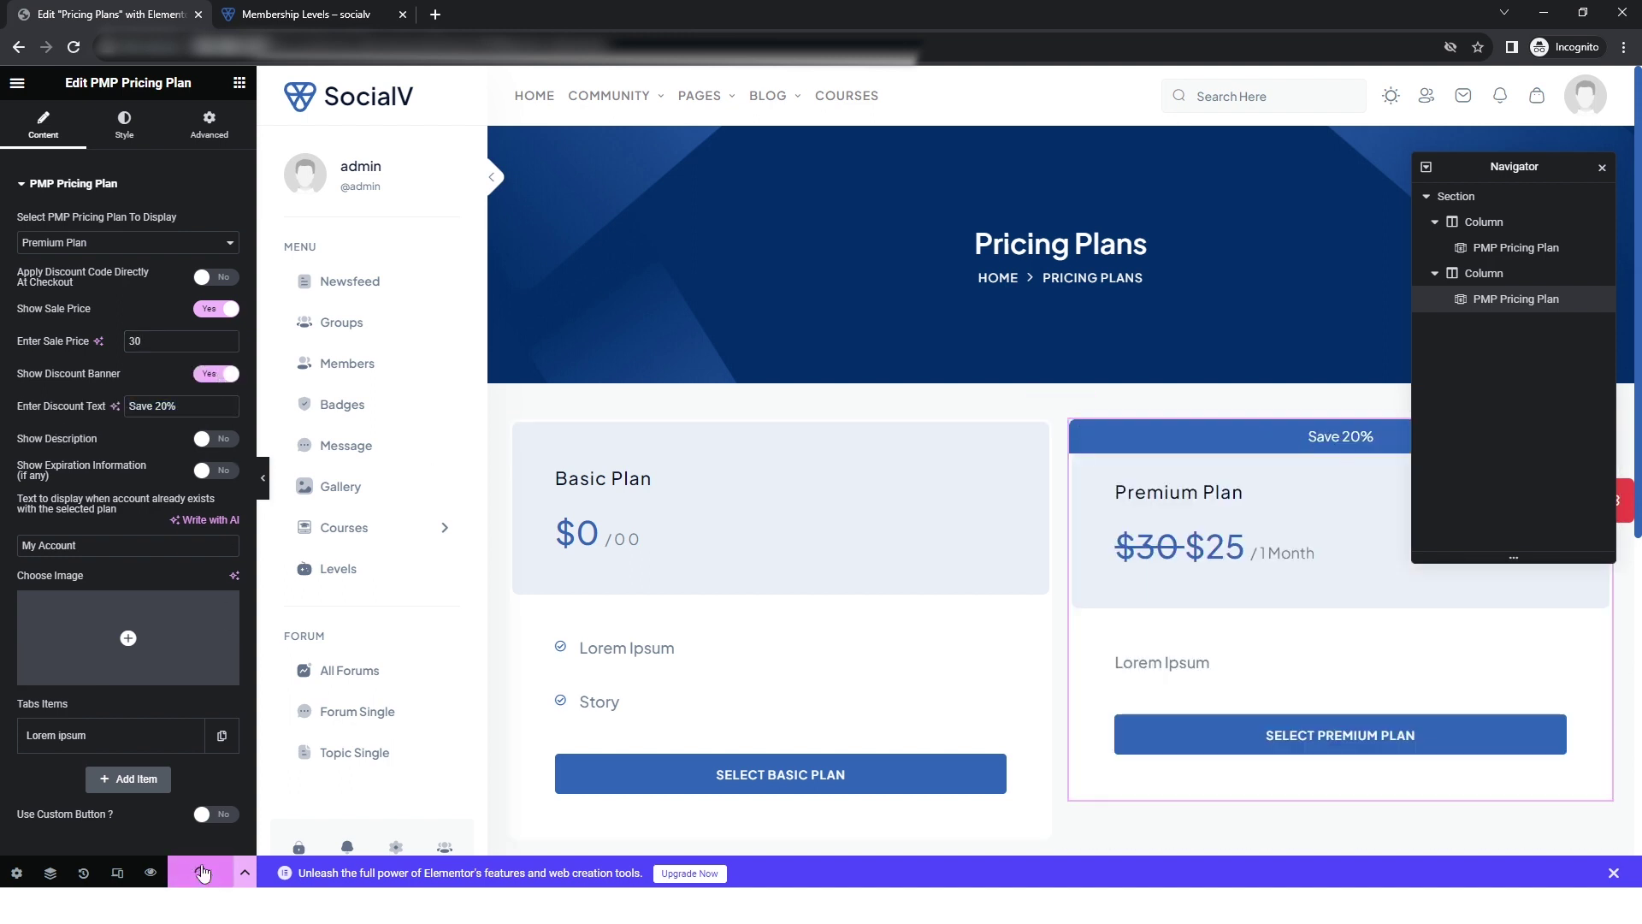
click(201, 871)
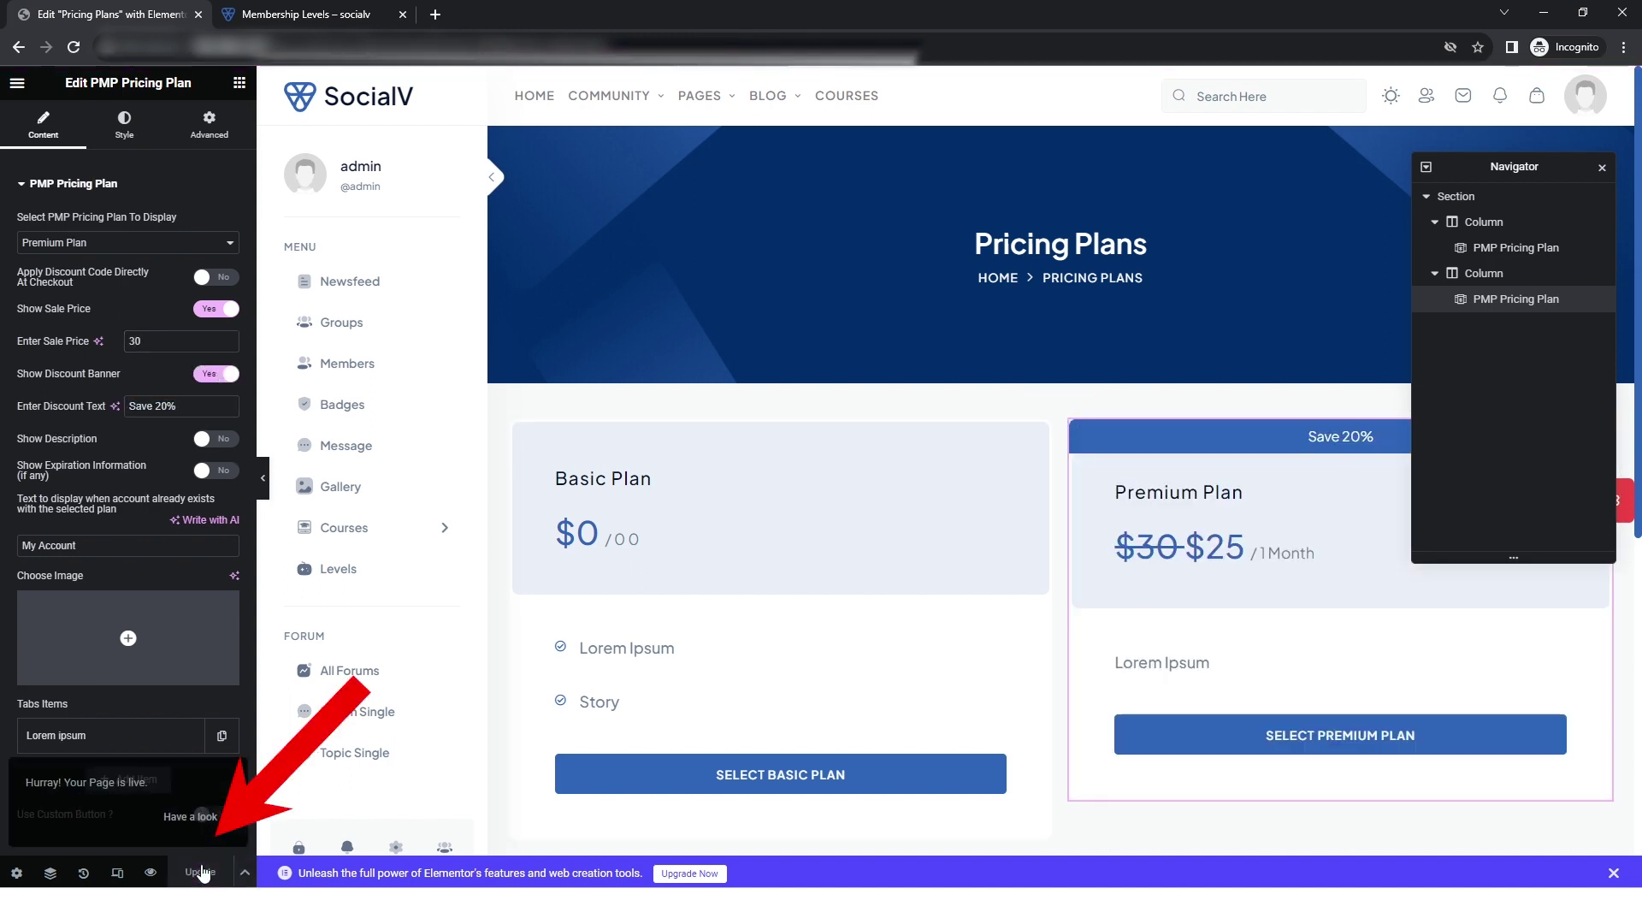
click(12, 51)
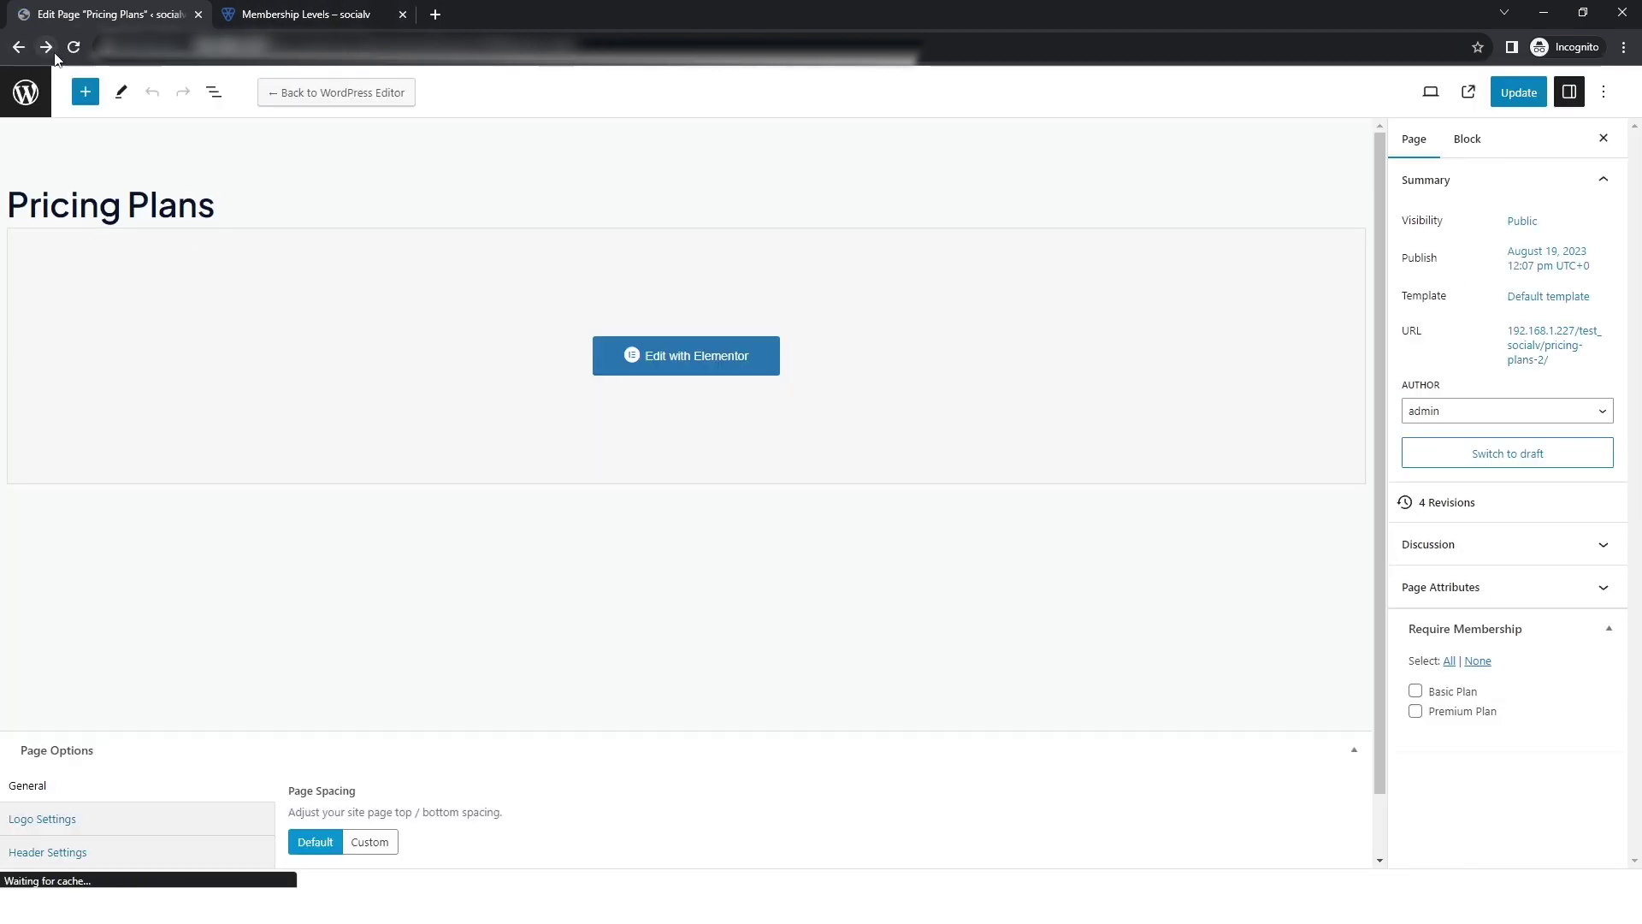
Find Pricing Plans on the second page of the Pages list and open it live in a new tab.
click(18, 47)
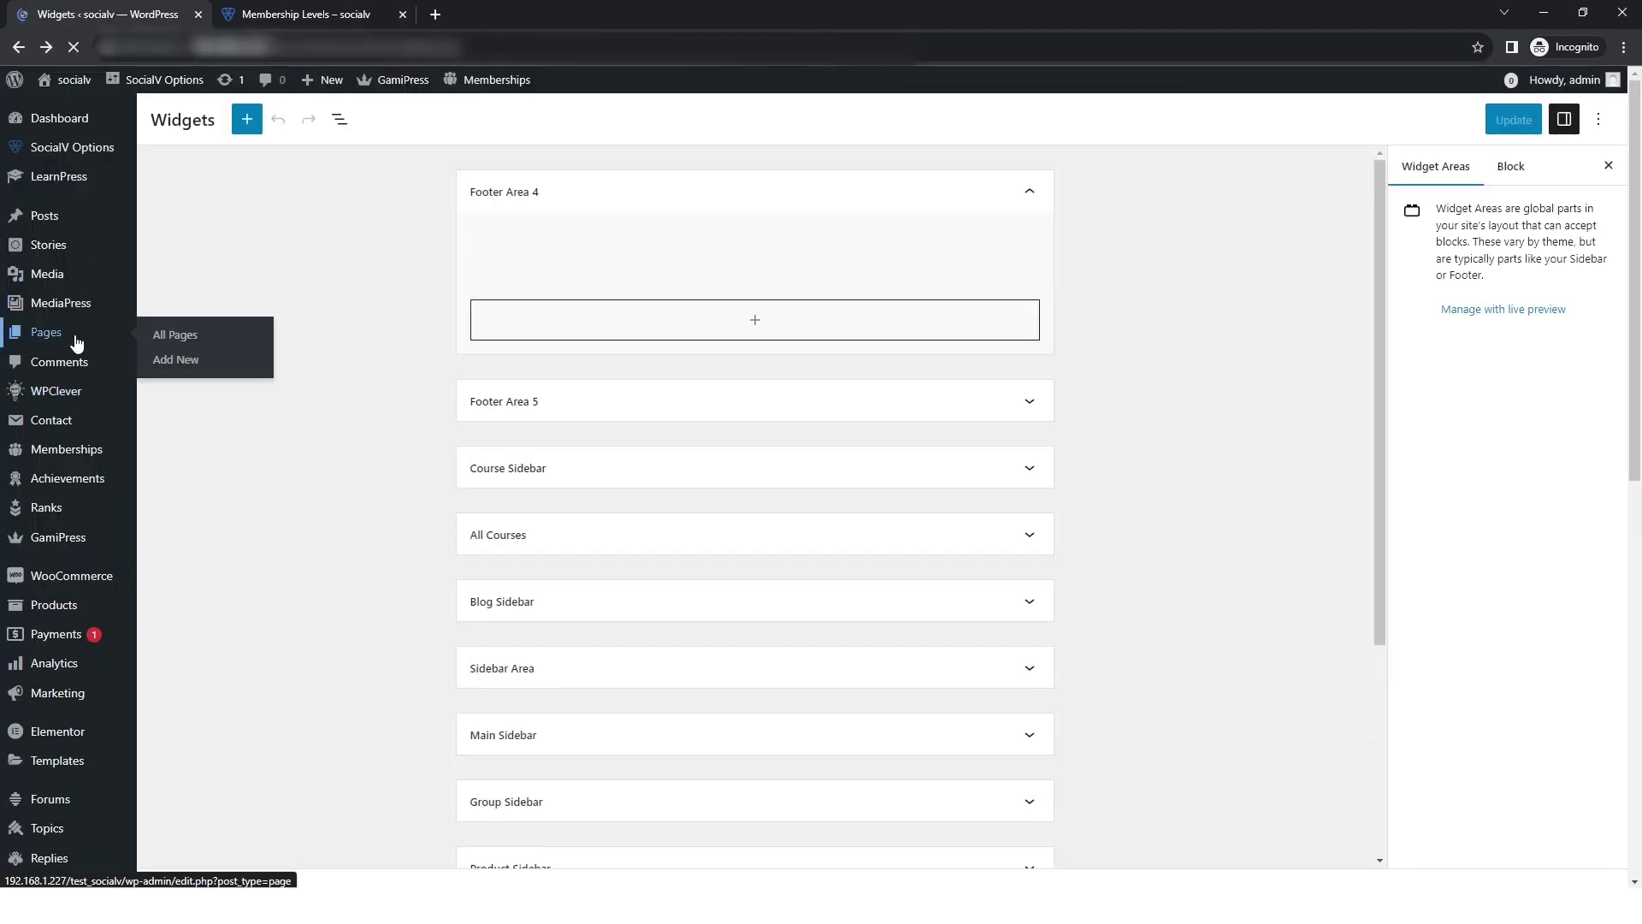
click(75, 342)
scroll(249, 581, down, 10)
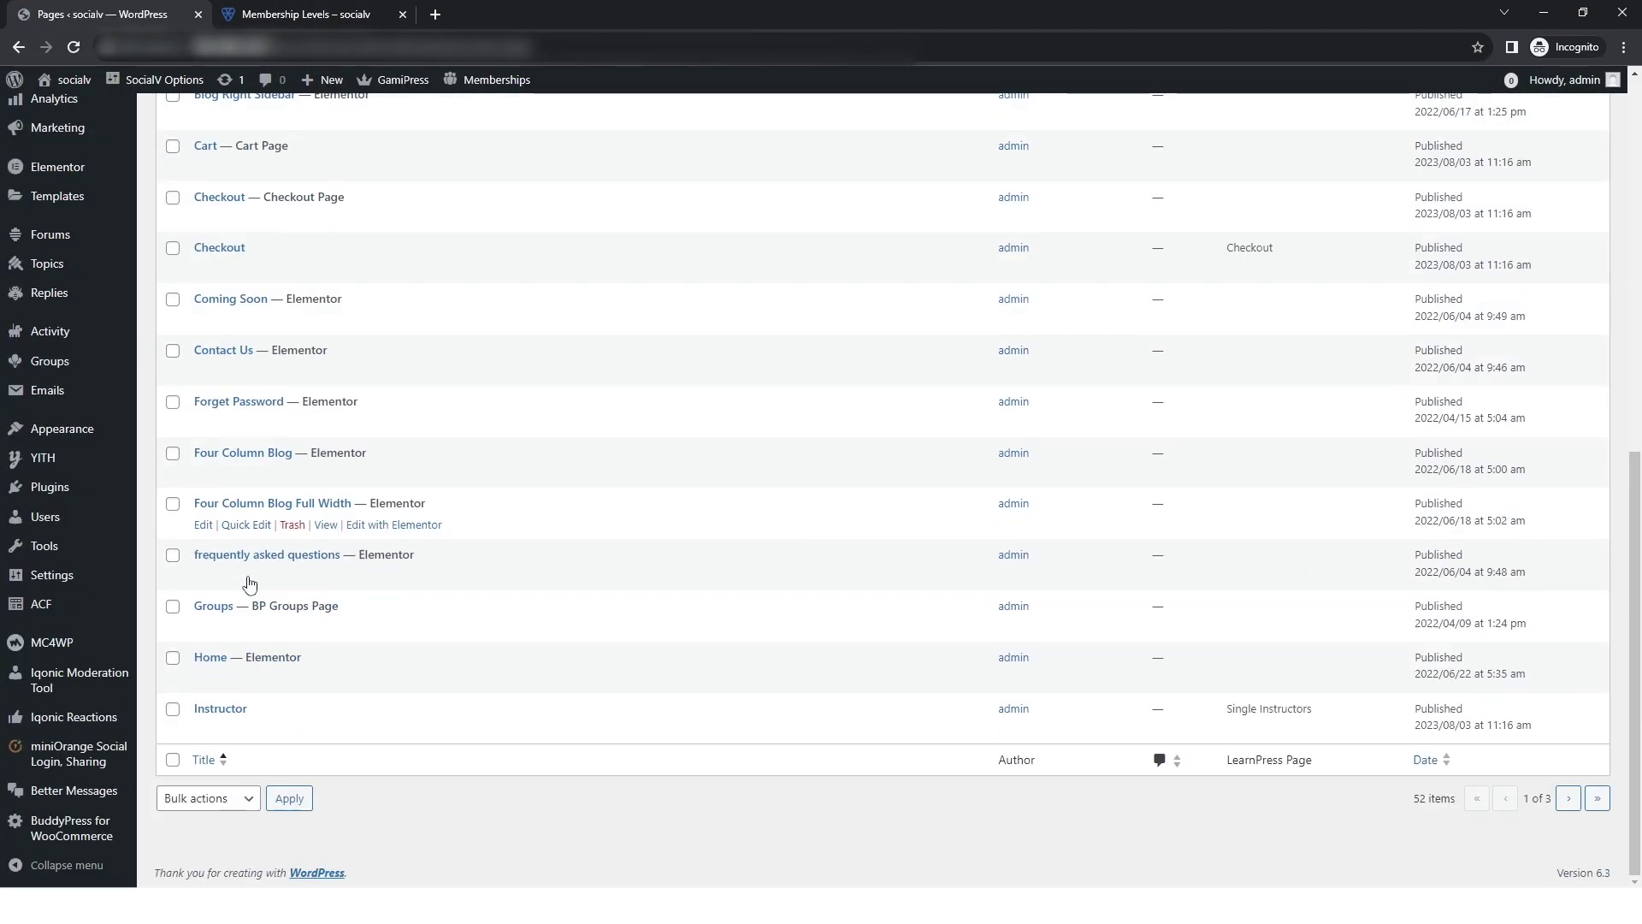
click(1579, 798)
scroll(752, 744, down, 6)
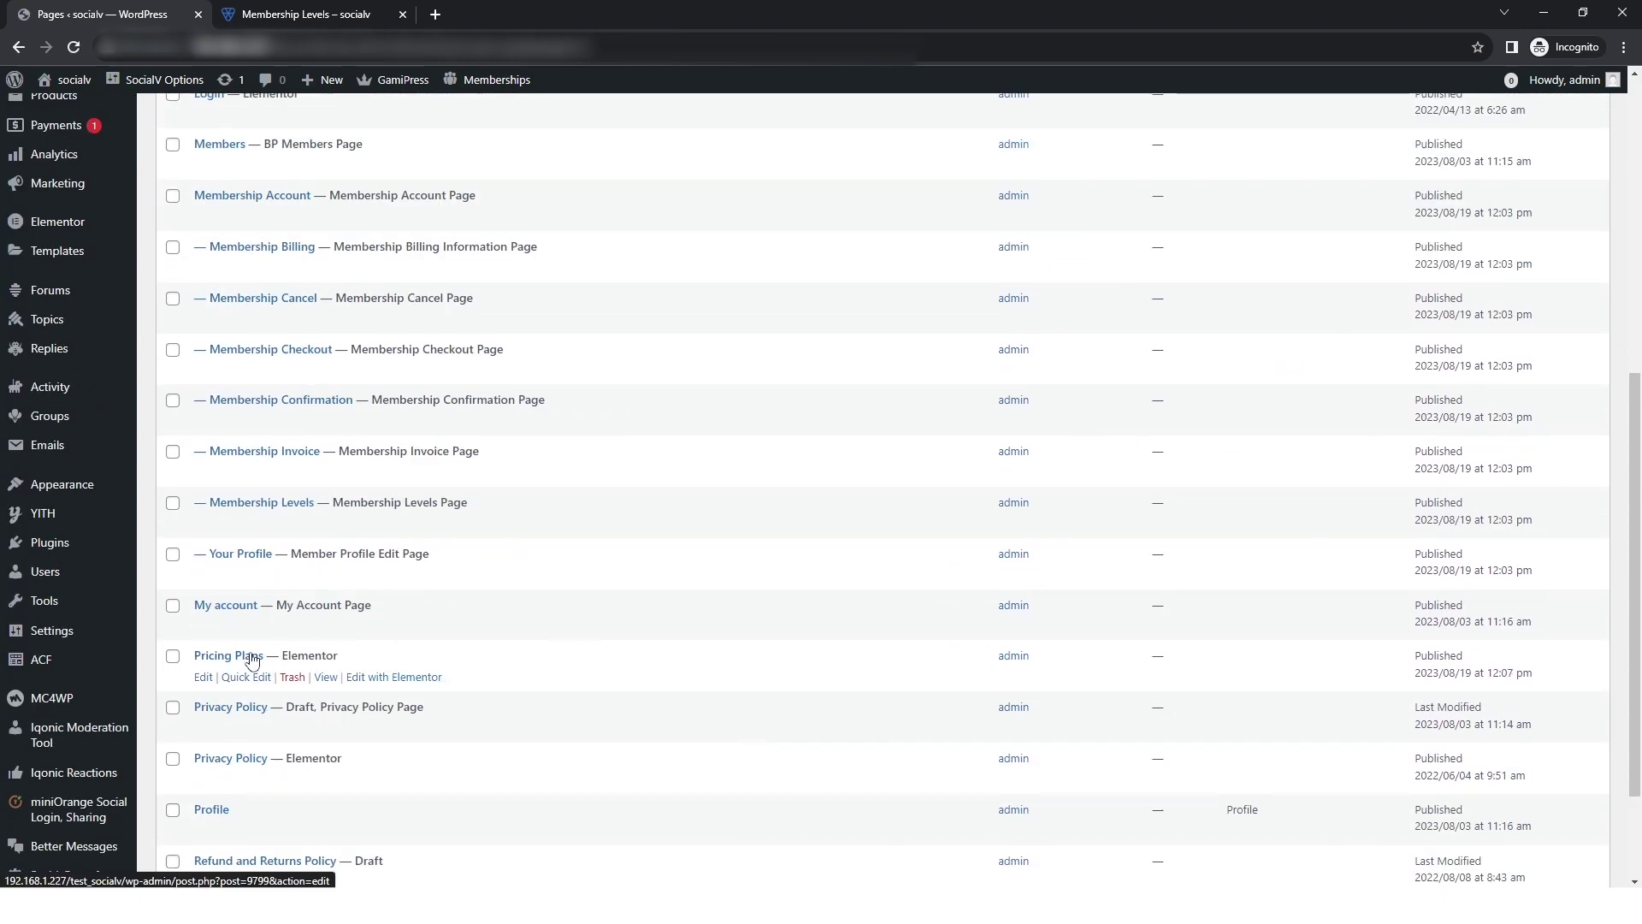
right_click(329, 679)
click(376, 685)
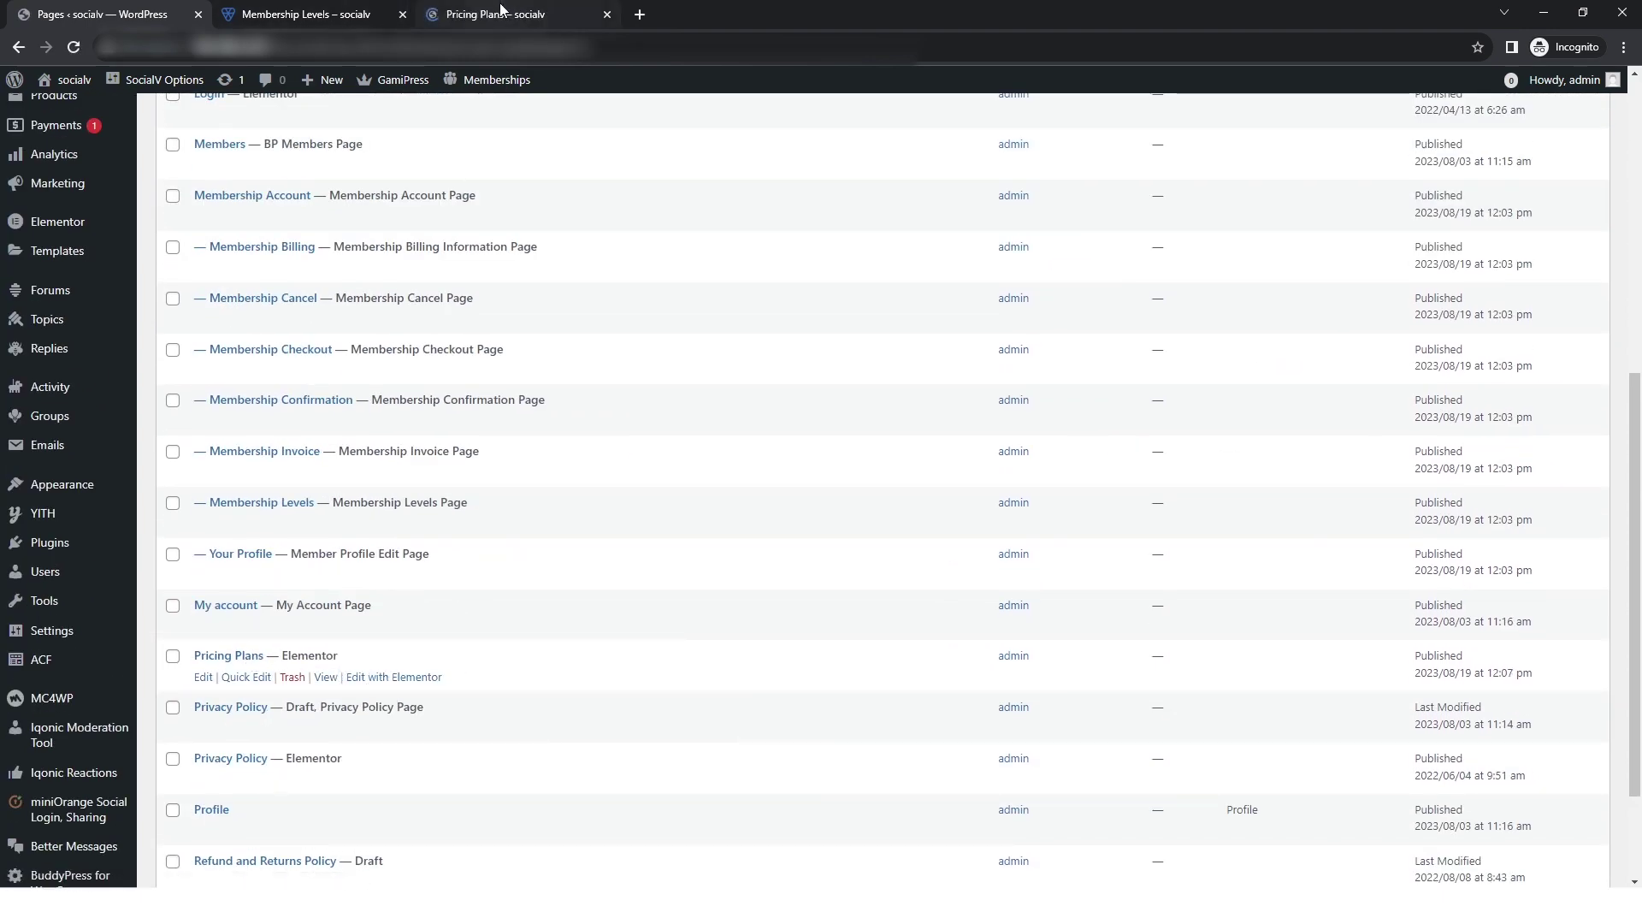
click(500, 12)
Inspect the title banner on the live Pricing Plans page, then return to the pages list.
scroll(638, 675, down, 3)
scroll(855, 565, up, 2)
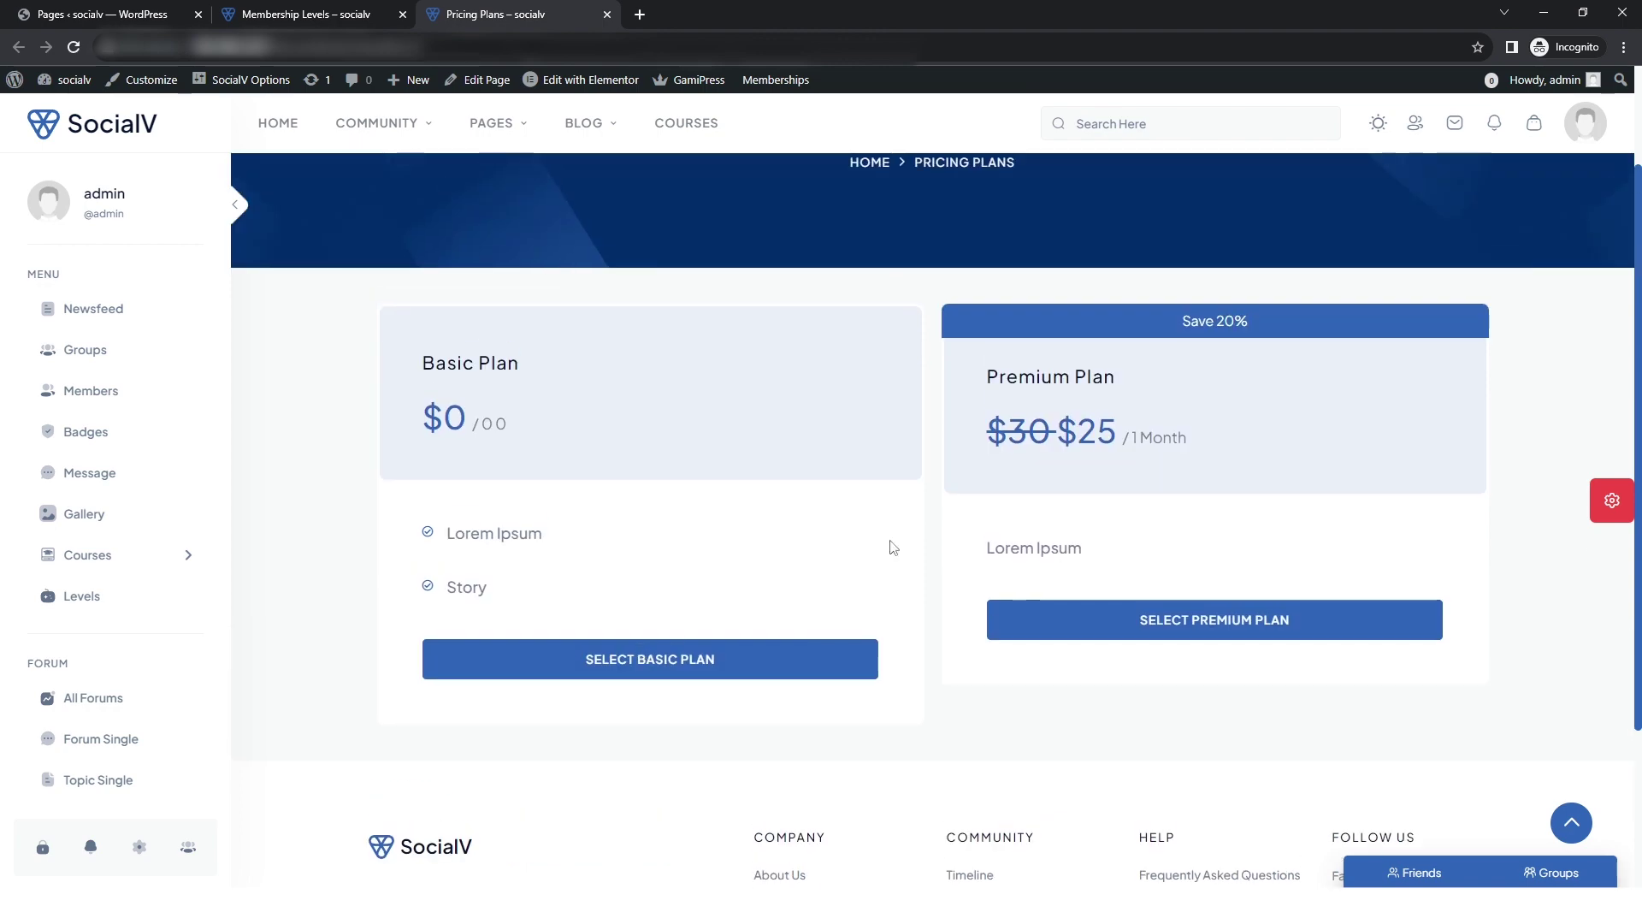
click(114, 14)
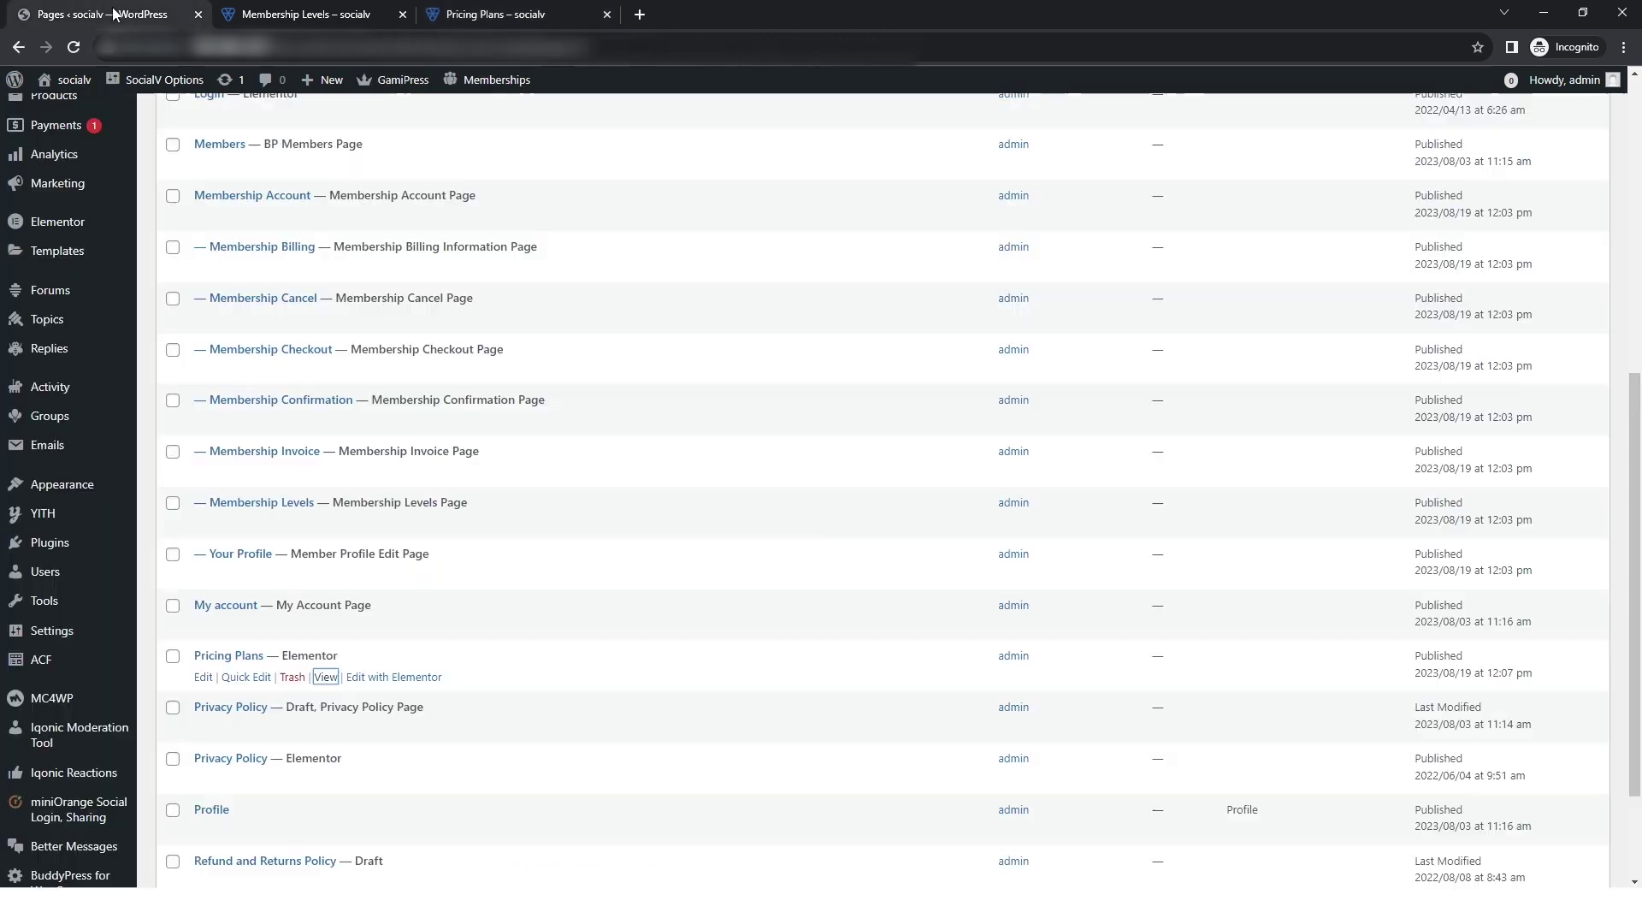
click(496, 13)
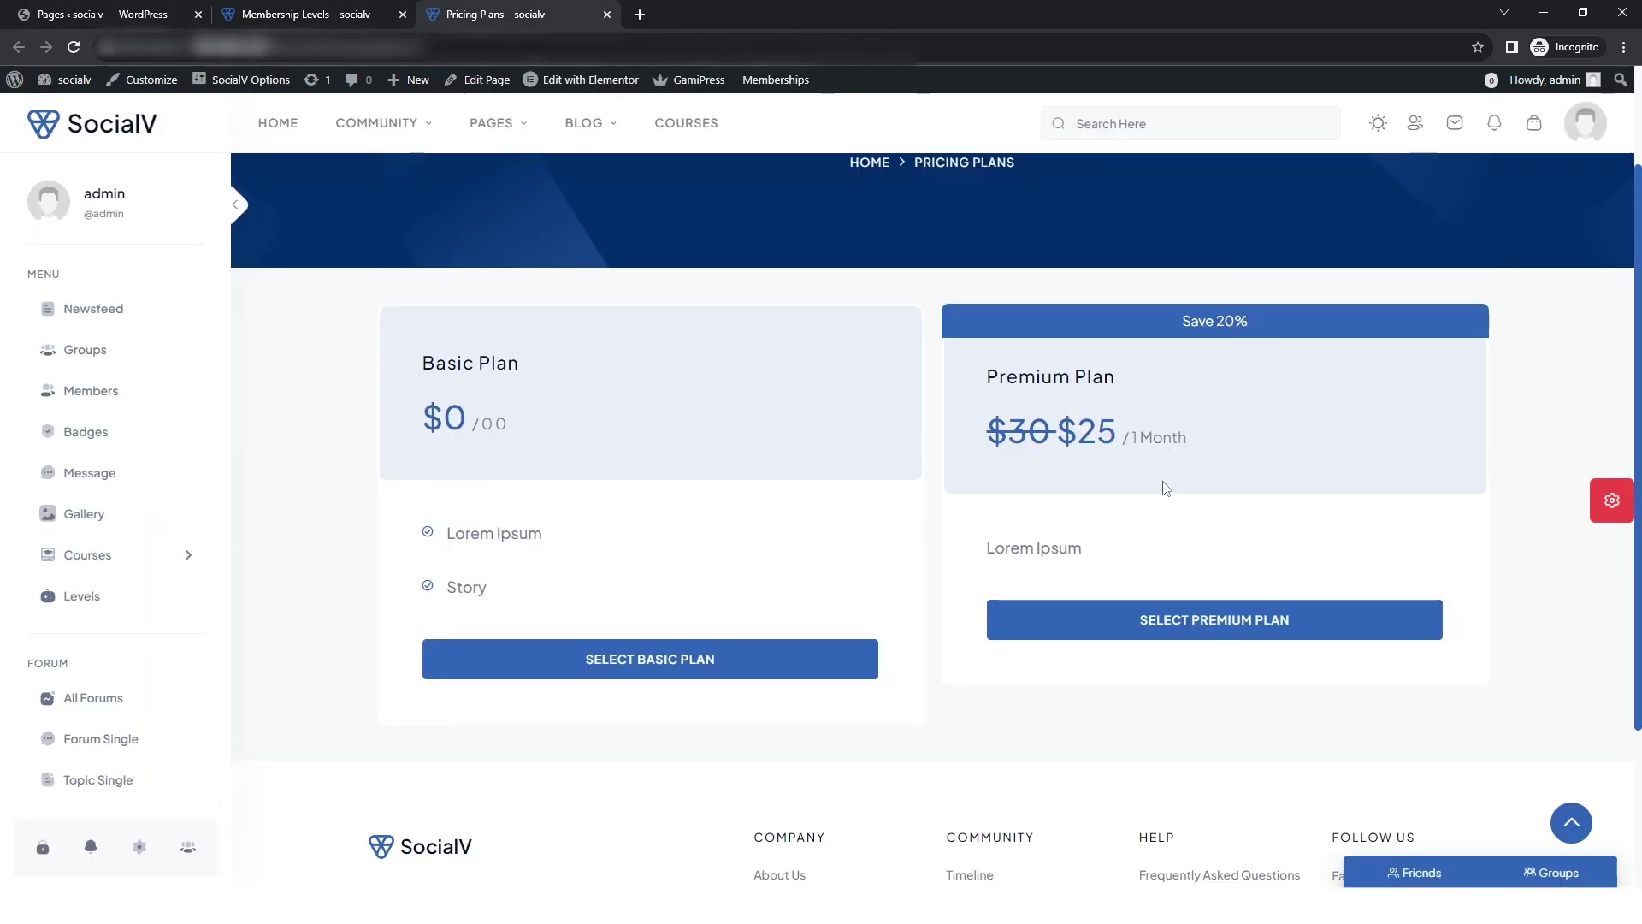
drag(1100, 326, 803, 239)
click(802, 238)
click(113, 13)
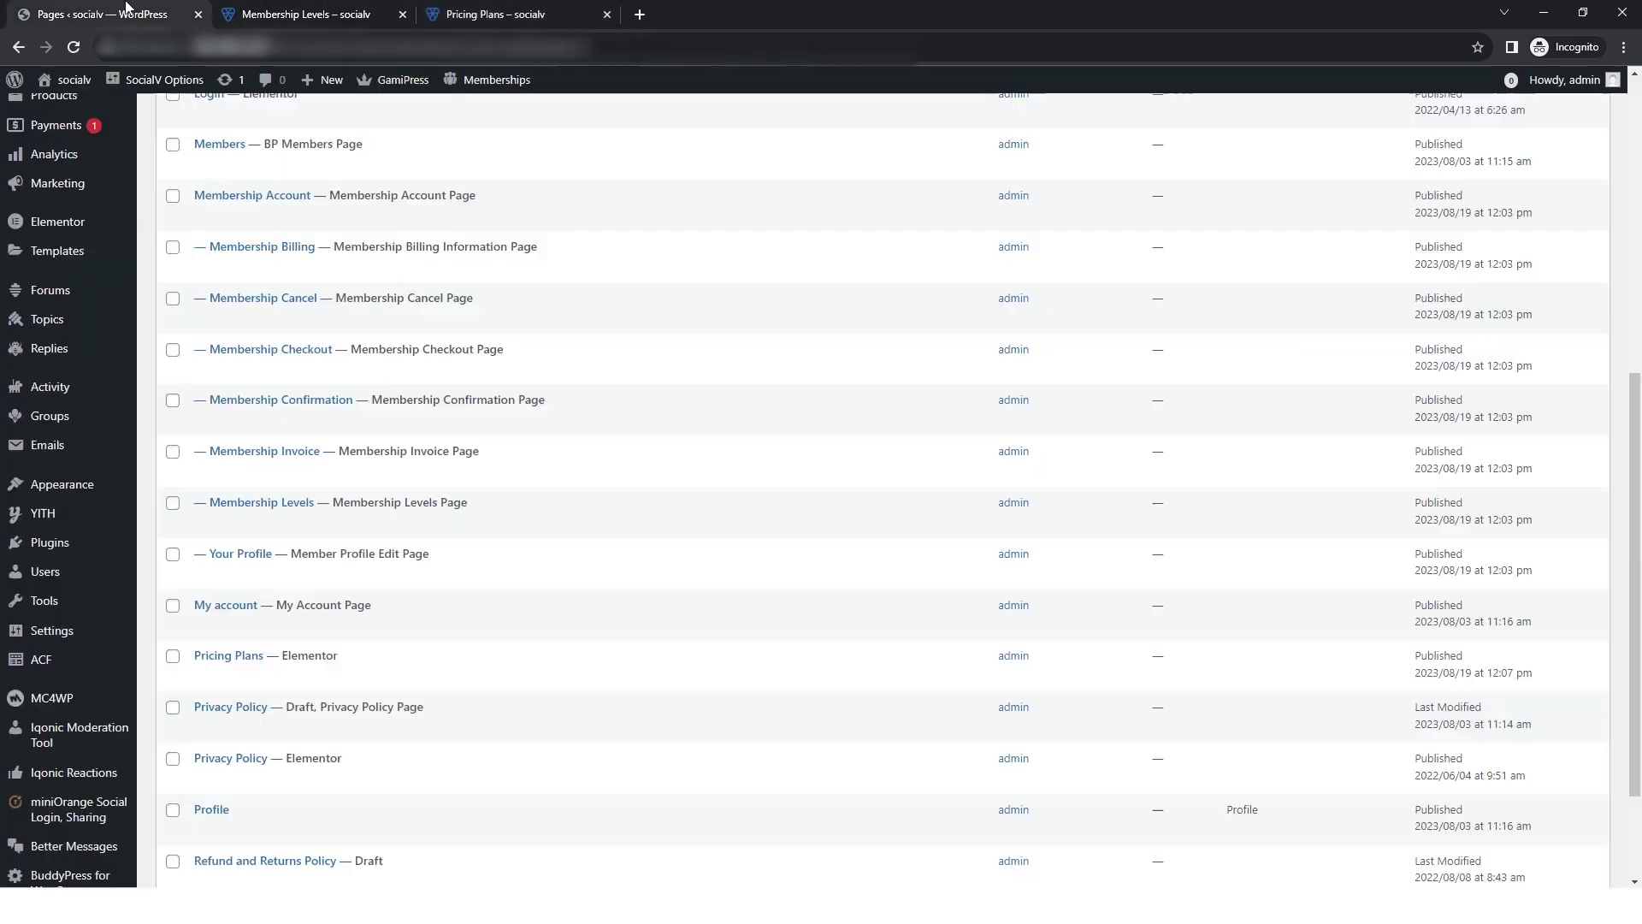
Set Display Banner to No under the page's Banner Settings and update Pricing Plans.
click(243, 655)
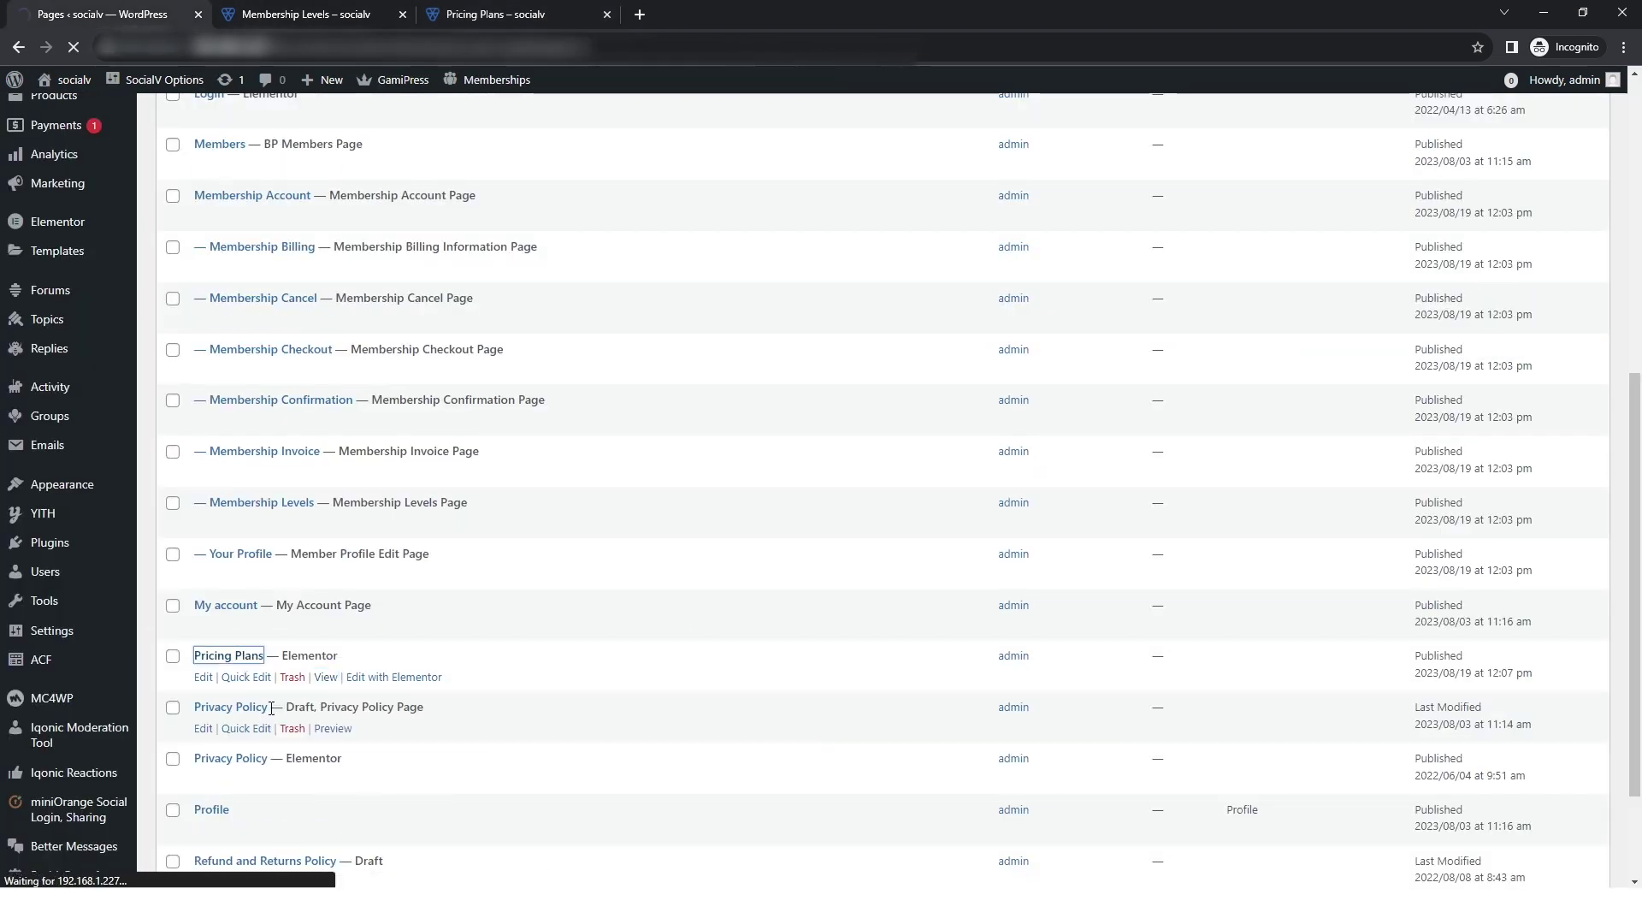
click(246, 785)
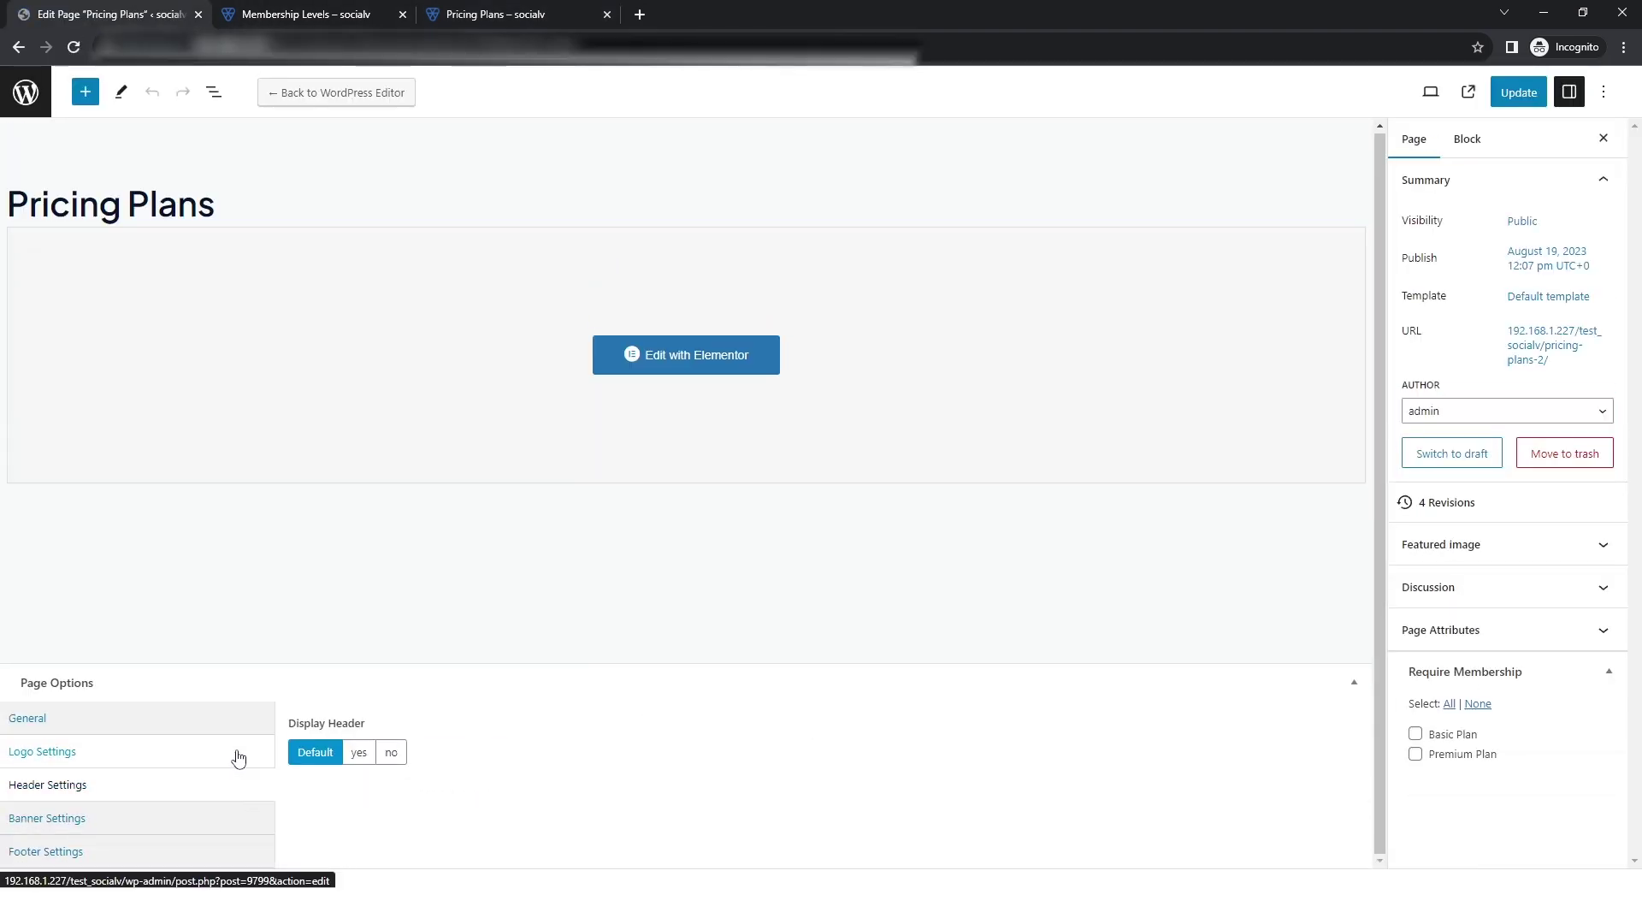
click(137, 817)
click(392, 752)
click(1515, 92)
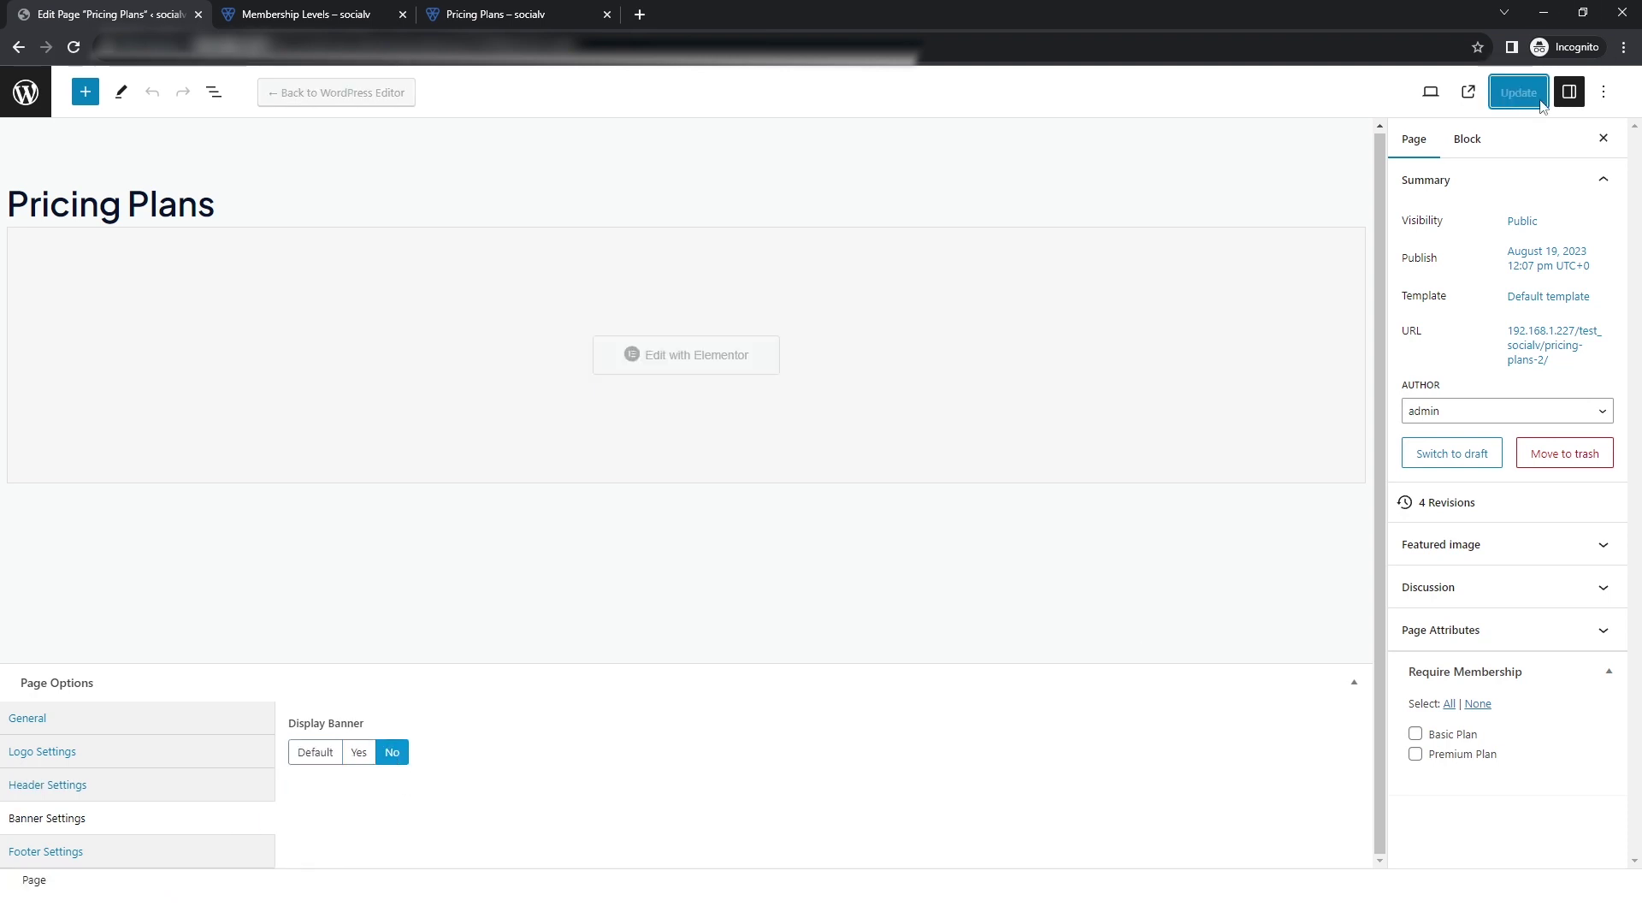
Reload the live page to confirm the banner is gone, then leave the editor.
click(496, 13)
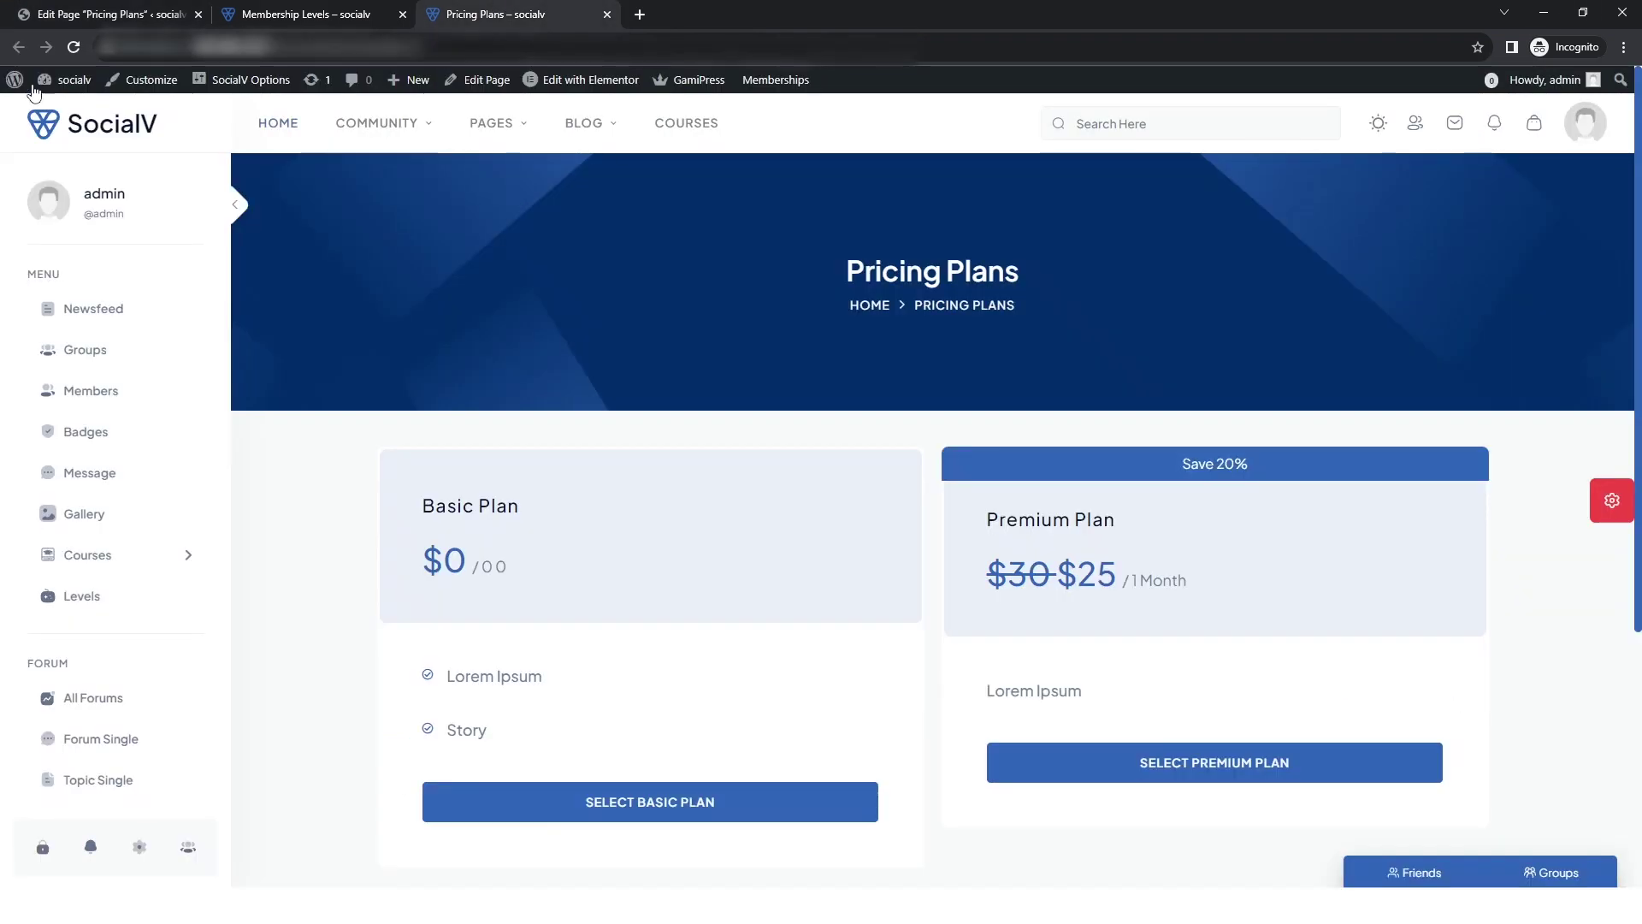
click(73, 47)
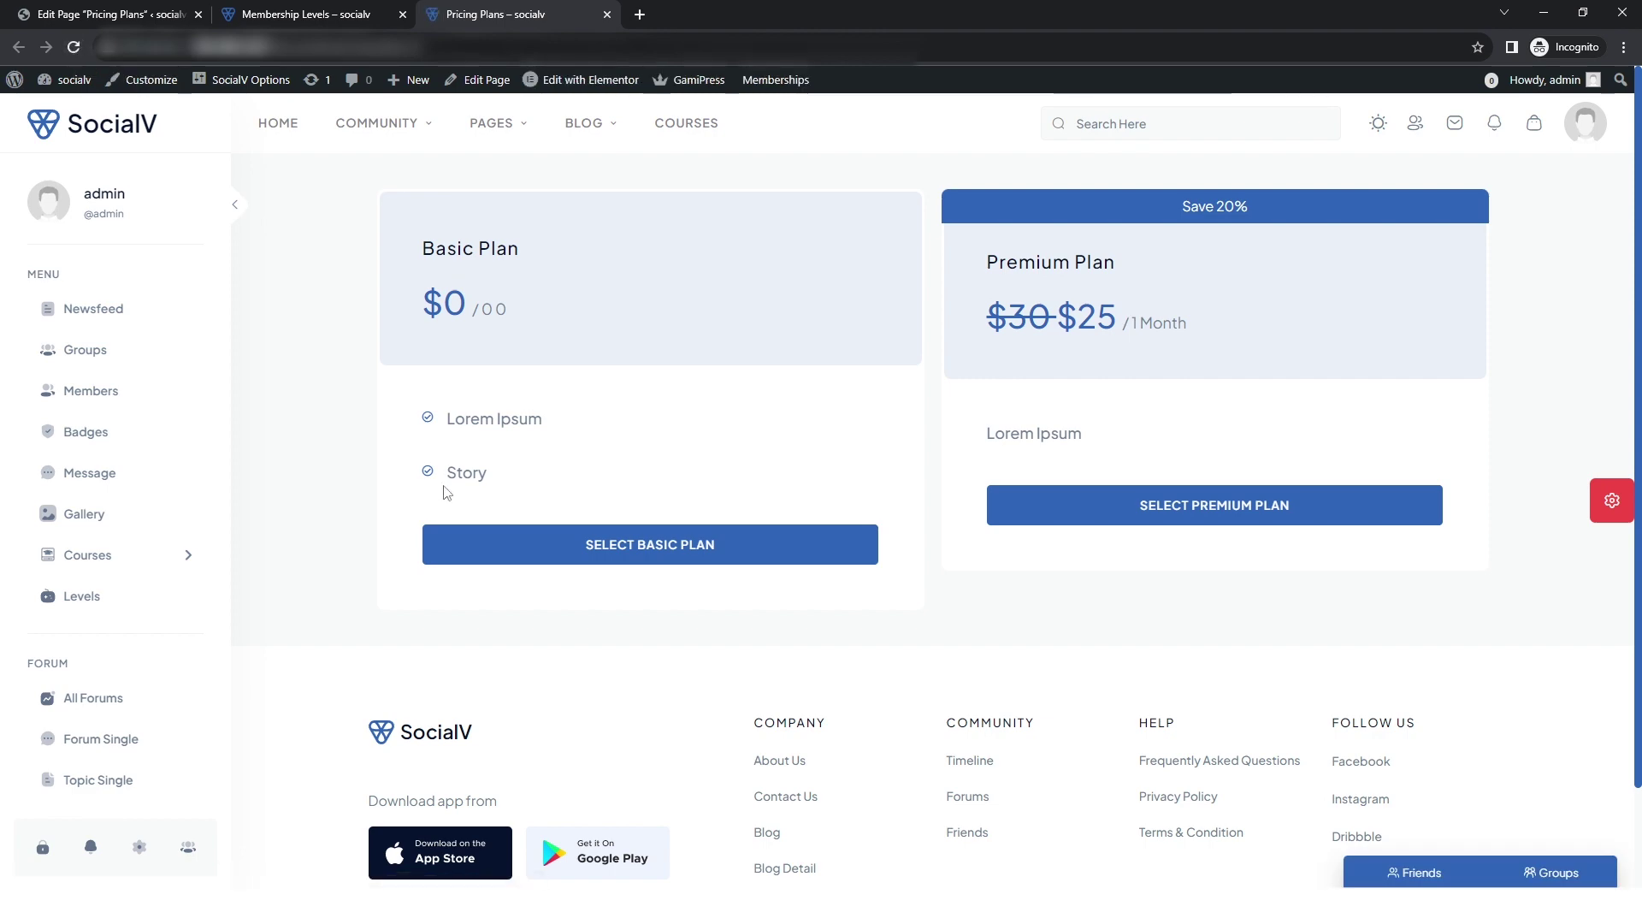
click(150, 11)
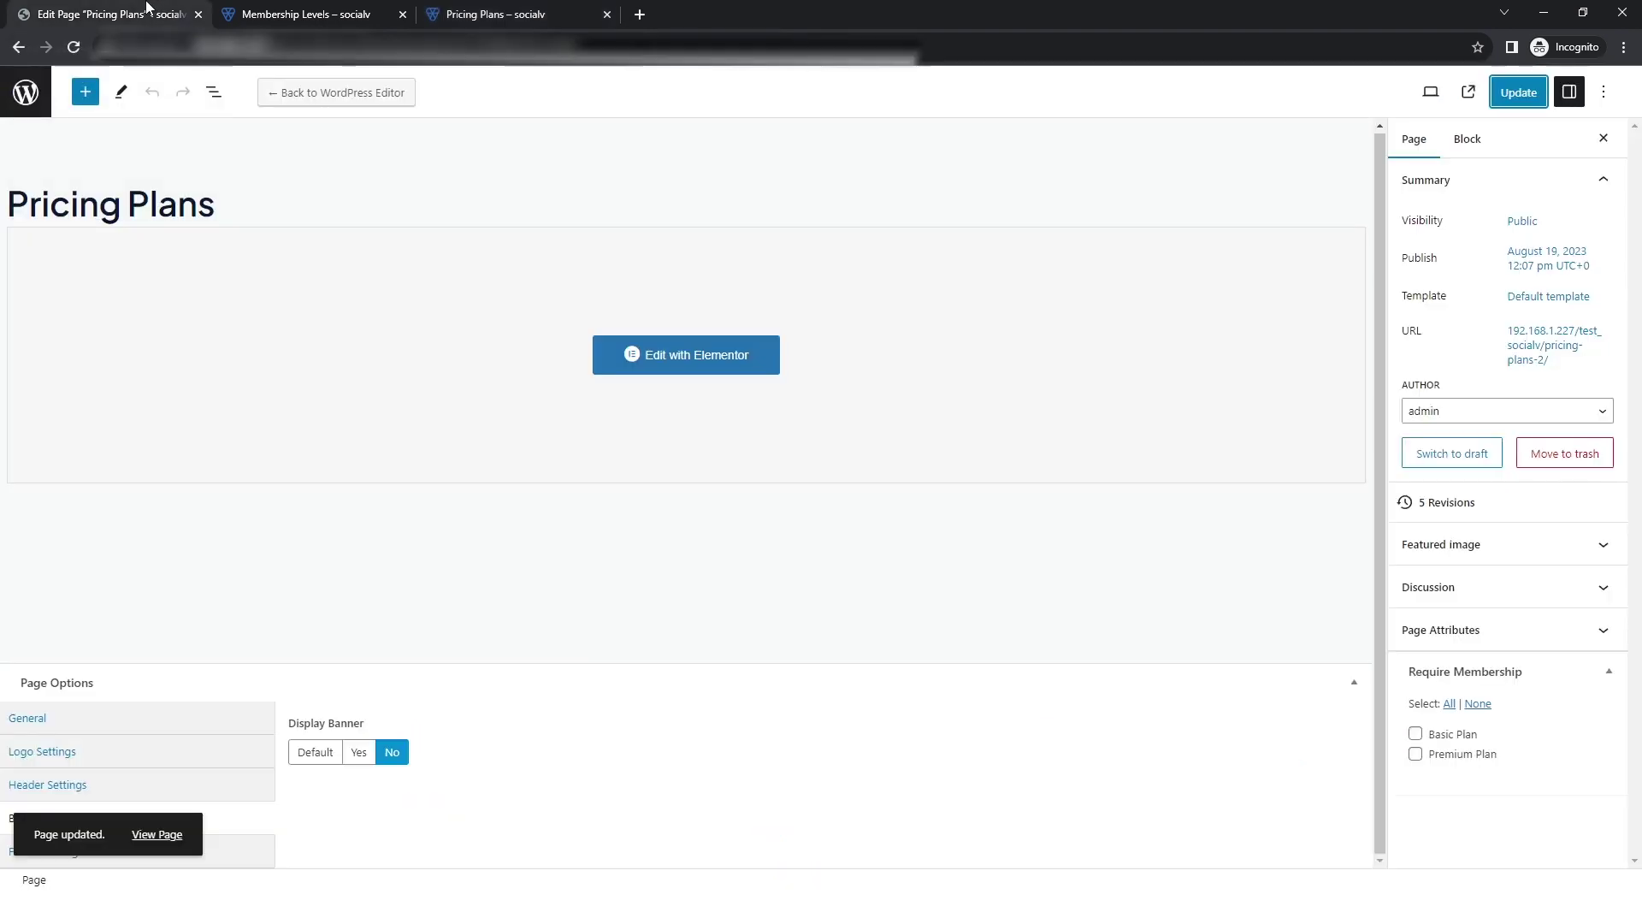
click(26, 92)
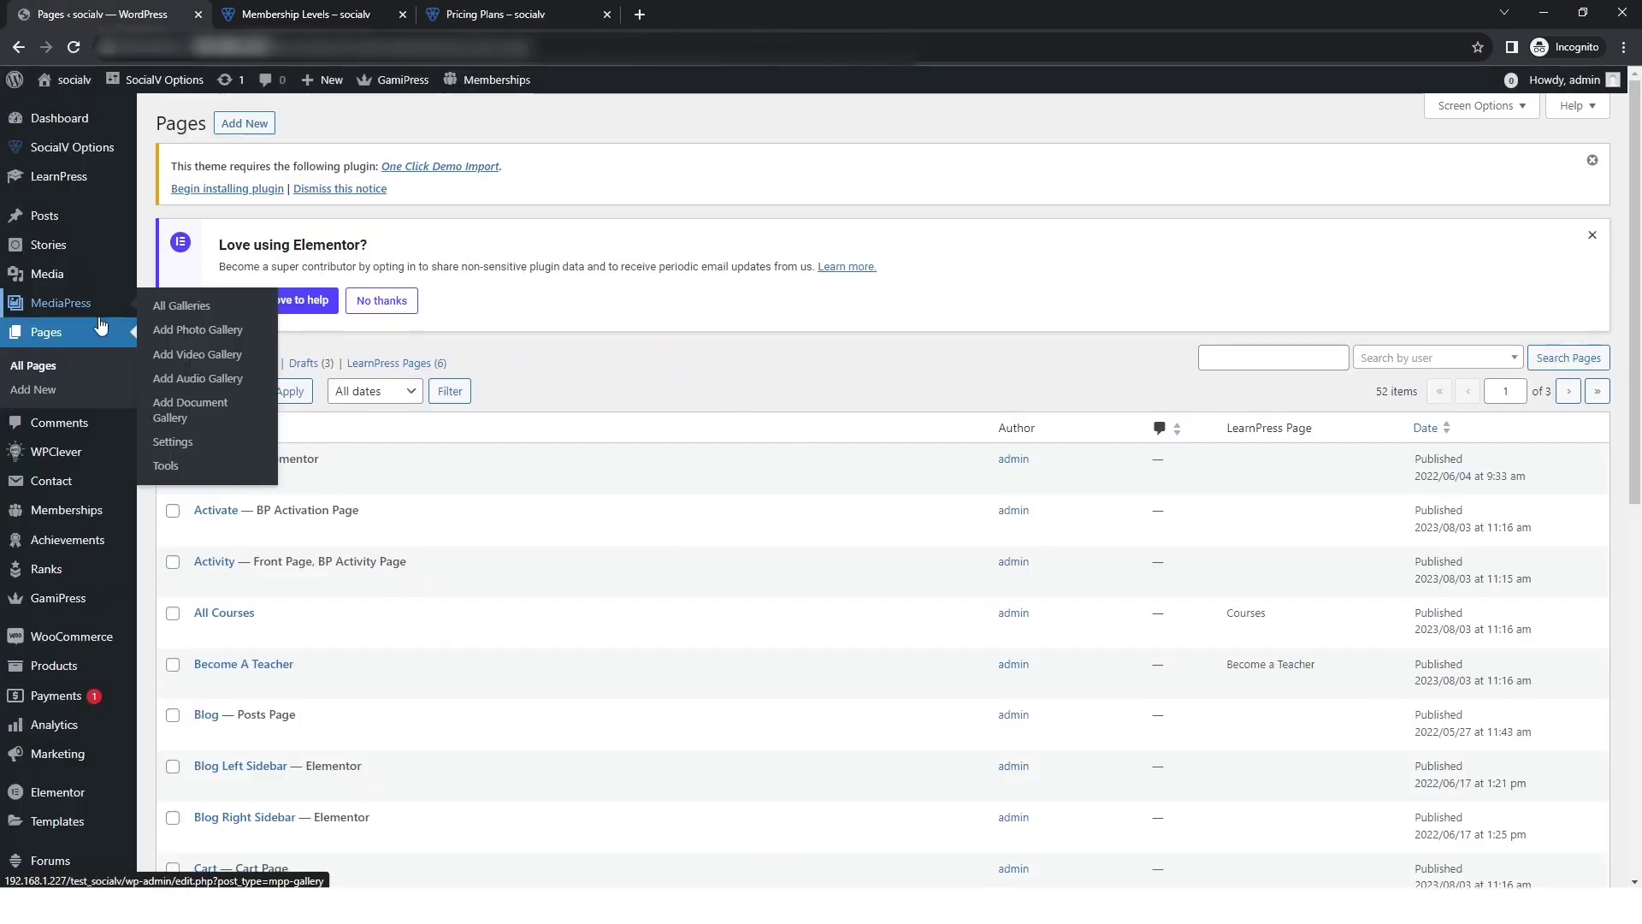
Open the Memberships Pages settings and preview the currently assigned Levels page in a new tab.
mouse_move(94, 516)
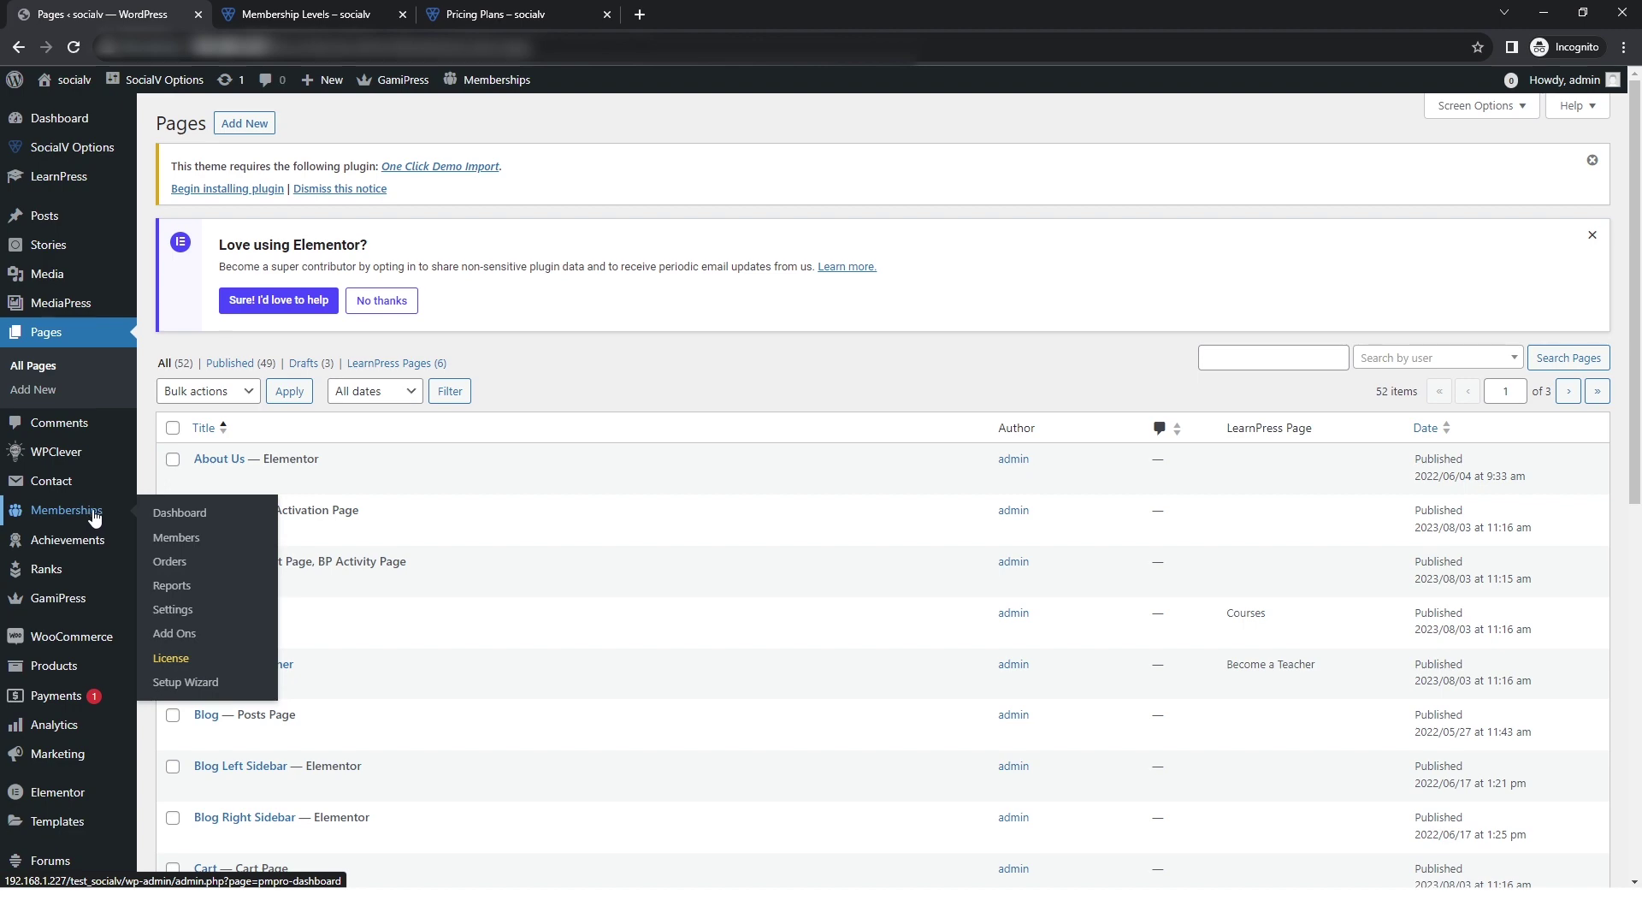
click(173, 610)
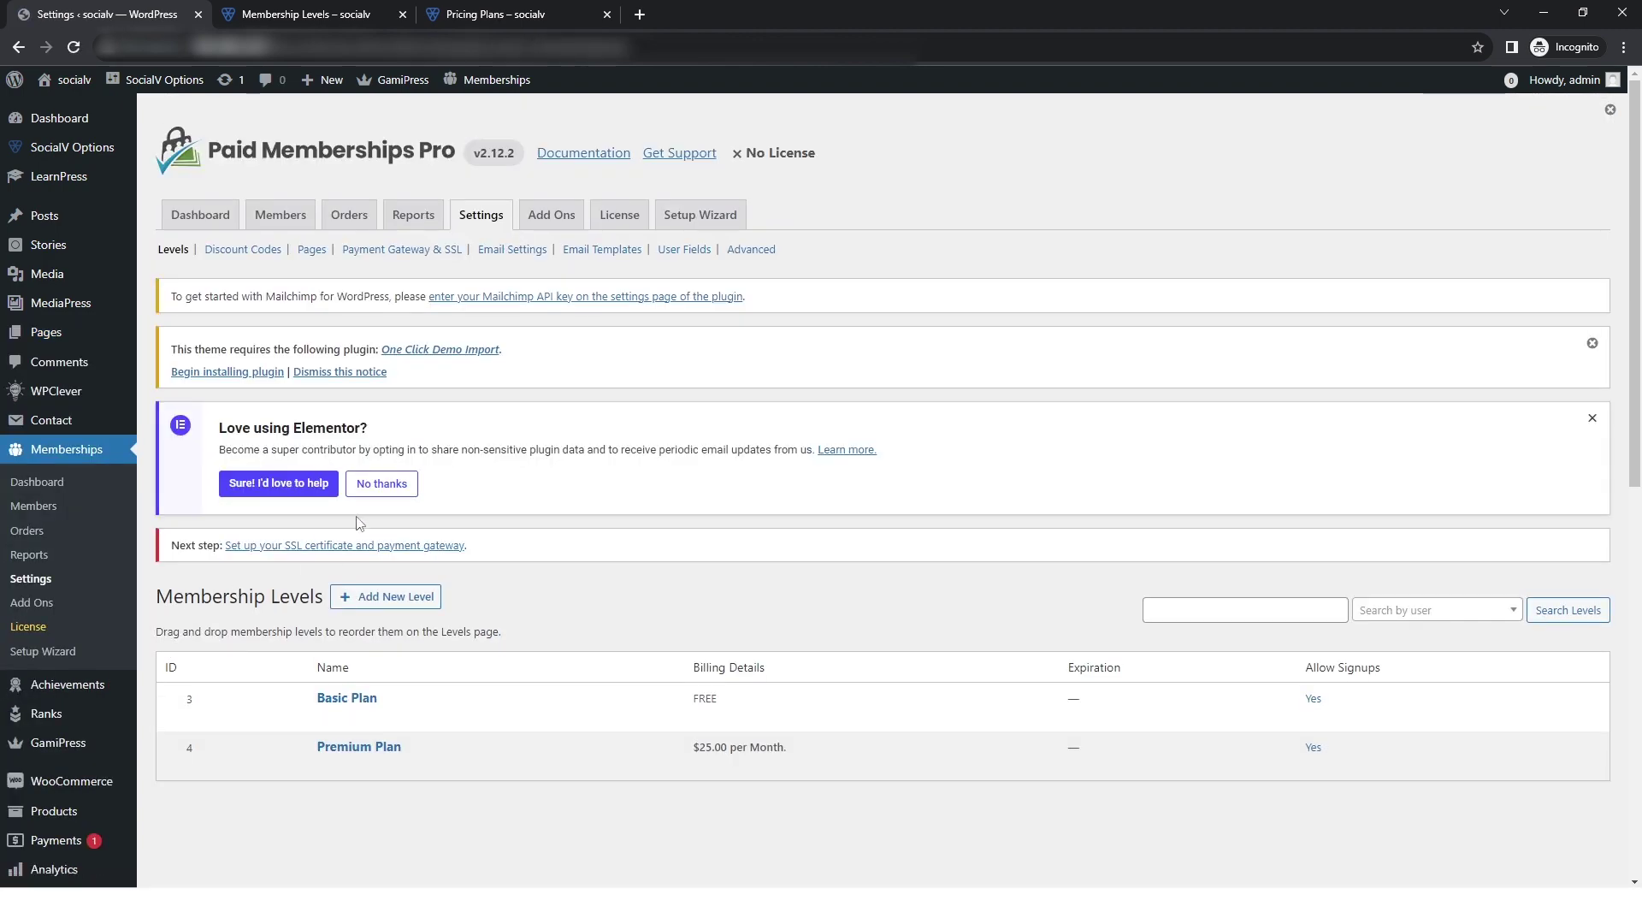
click(312, 250)
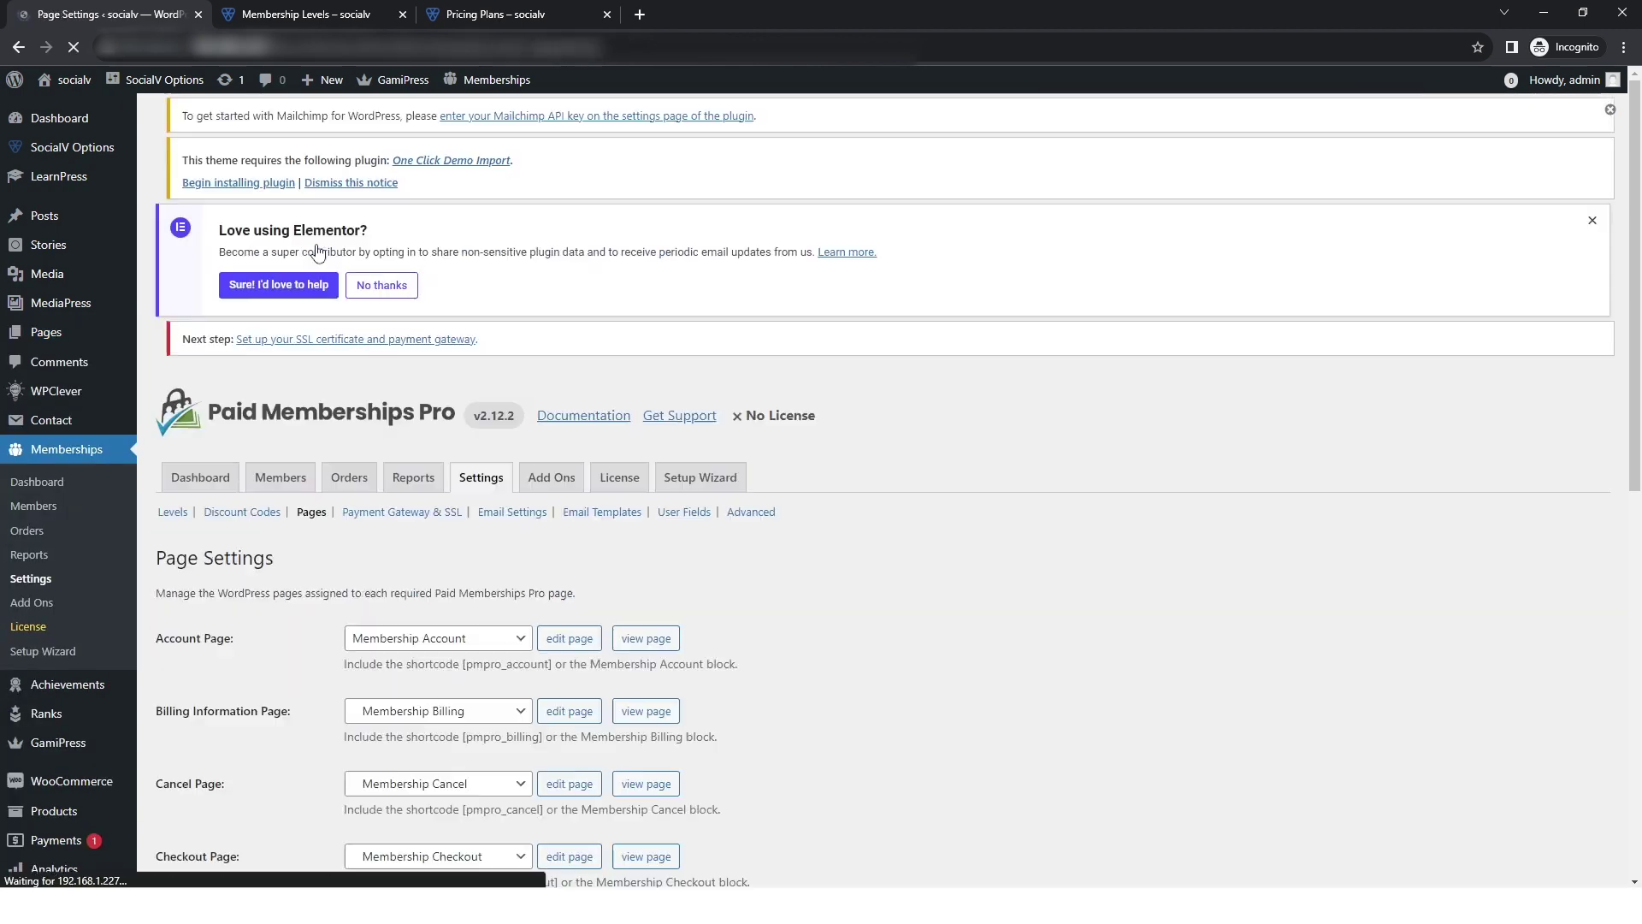
scroll(778, 696, down, 6)
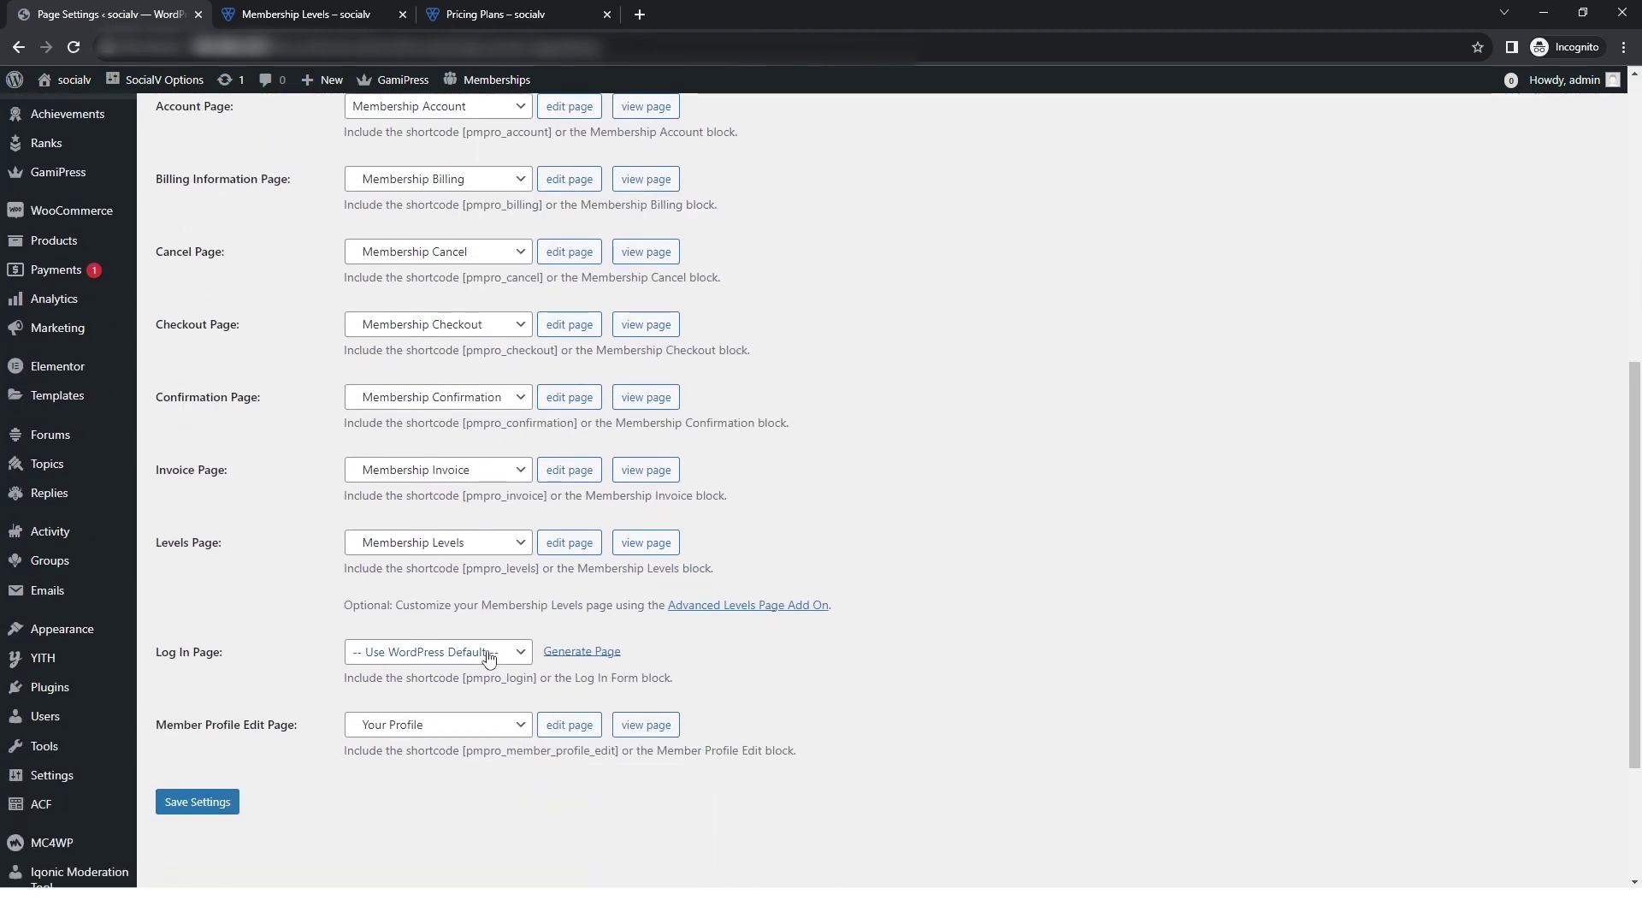
middle_click(600, 552)
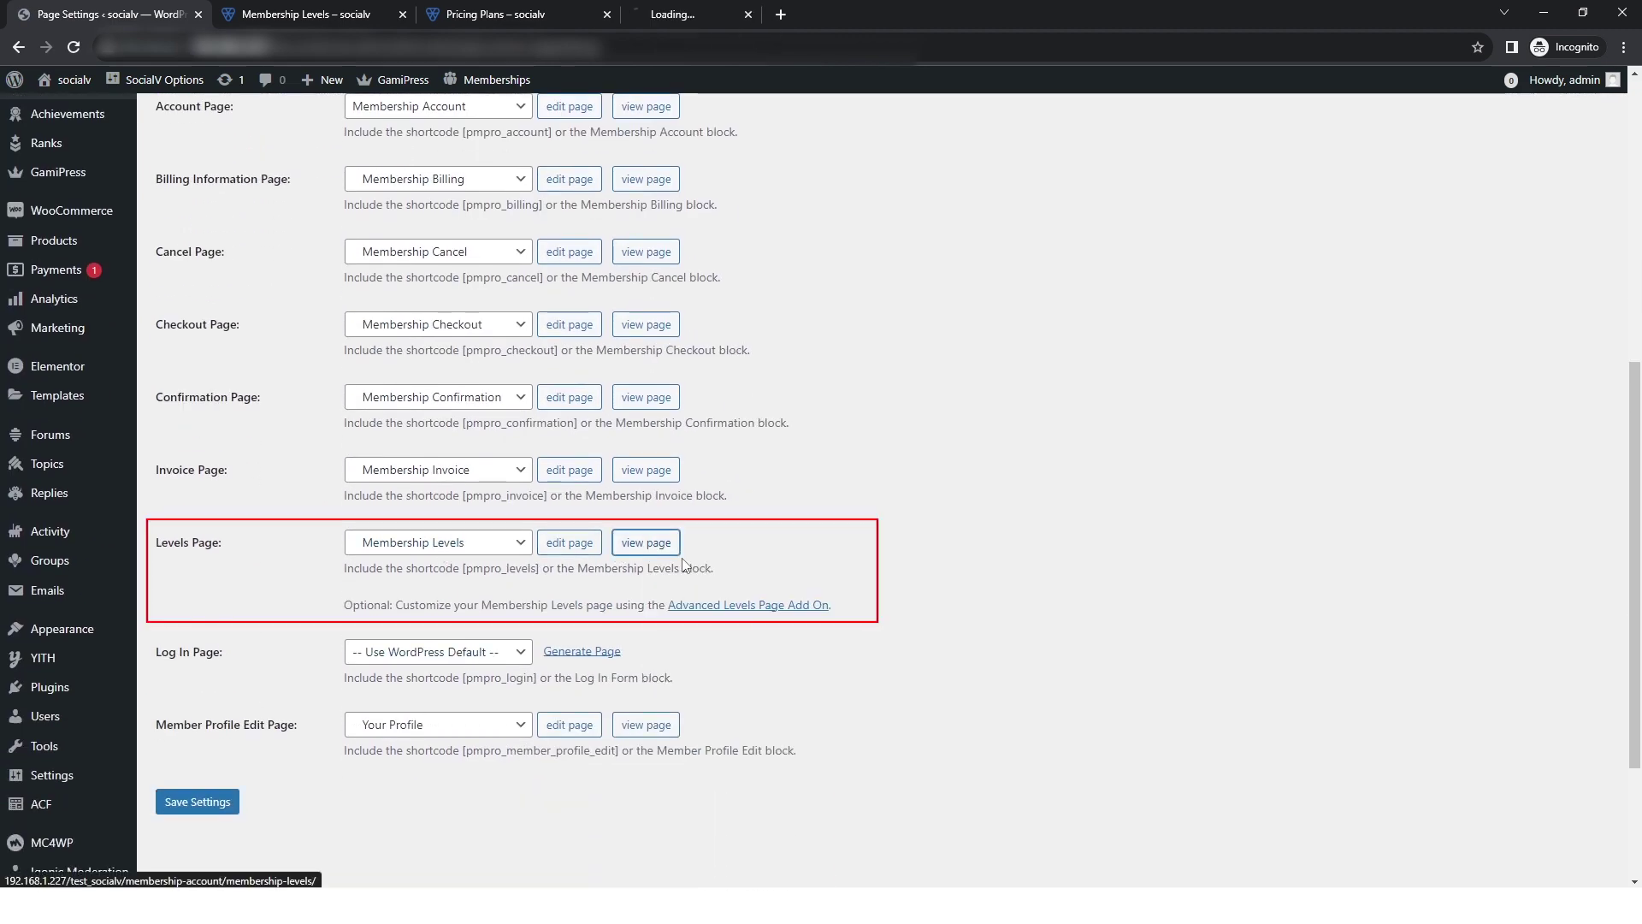
click(734, 6)
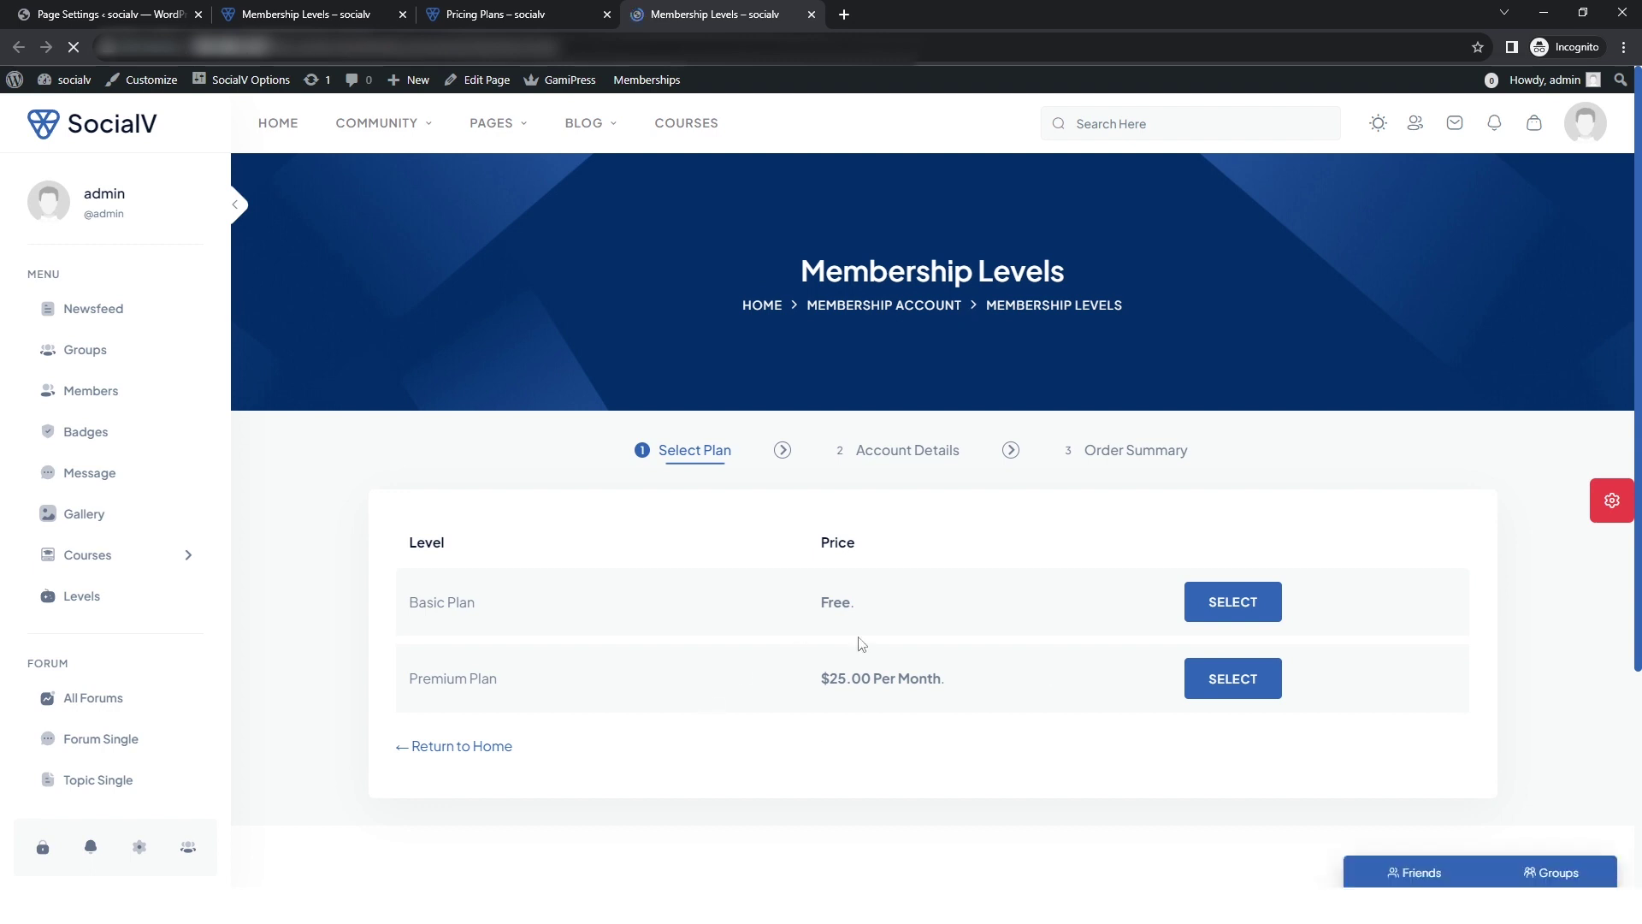
click(111, 14)
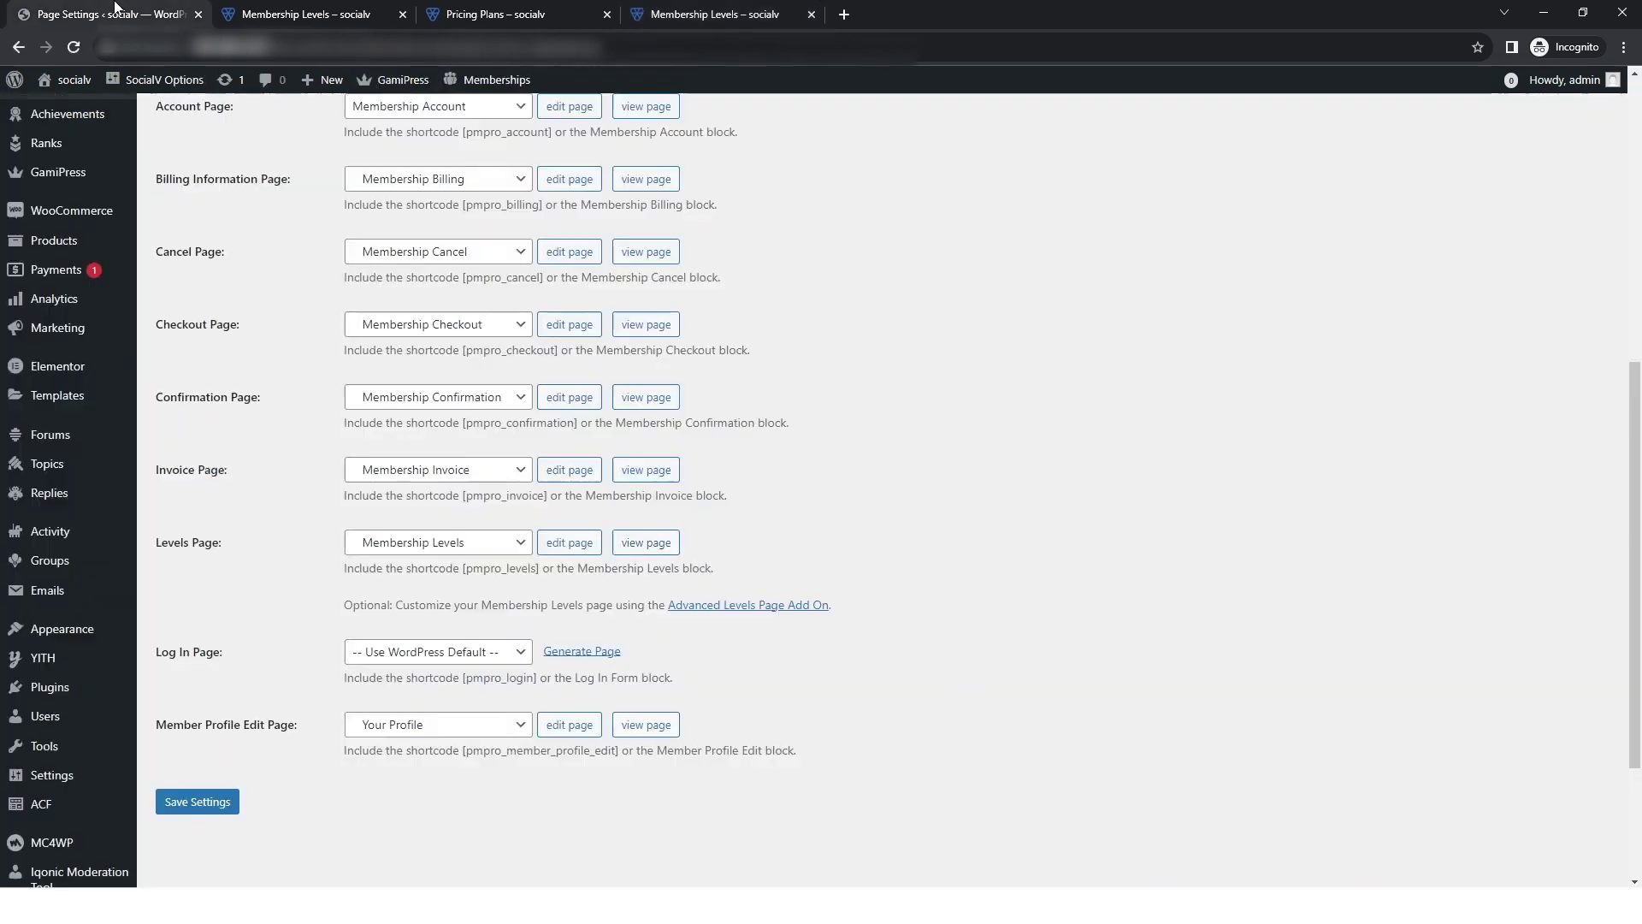
Choose Pricing Plans as the Levels Page and preview it in a new tab.
click(417, 548)
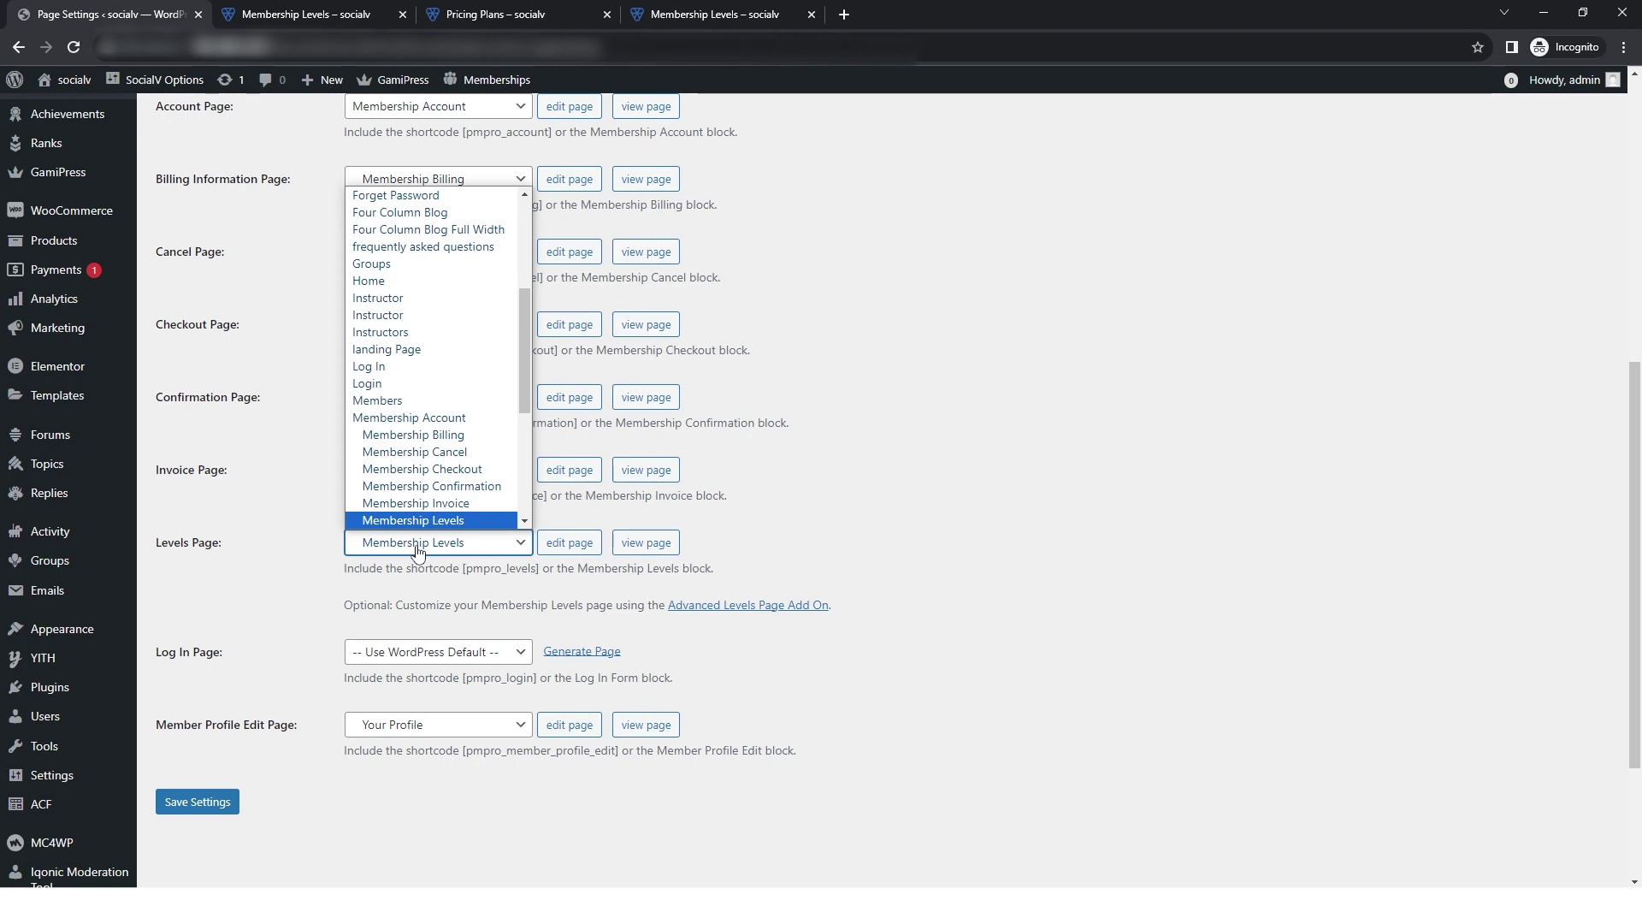
key(p)
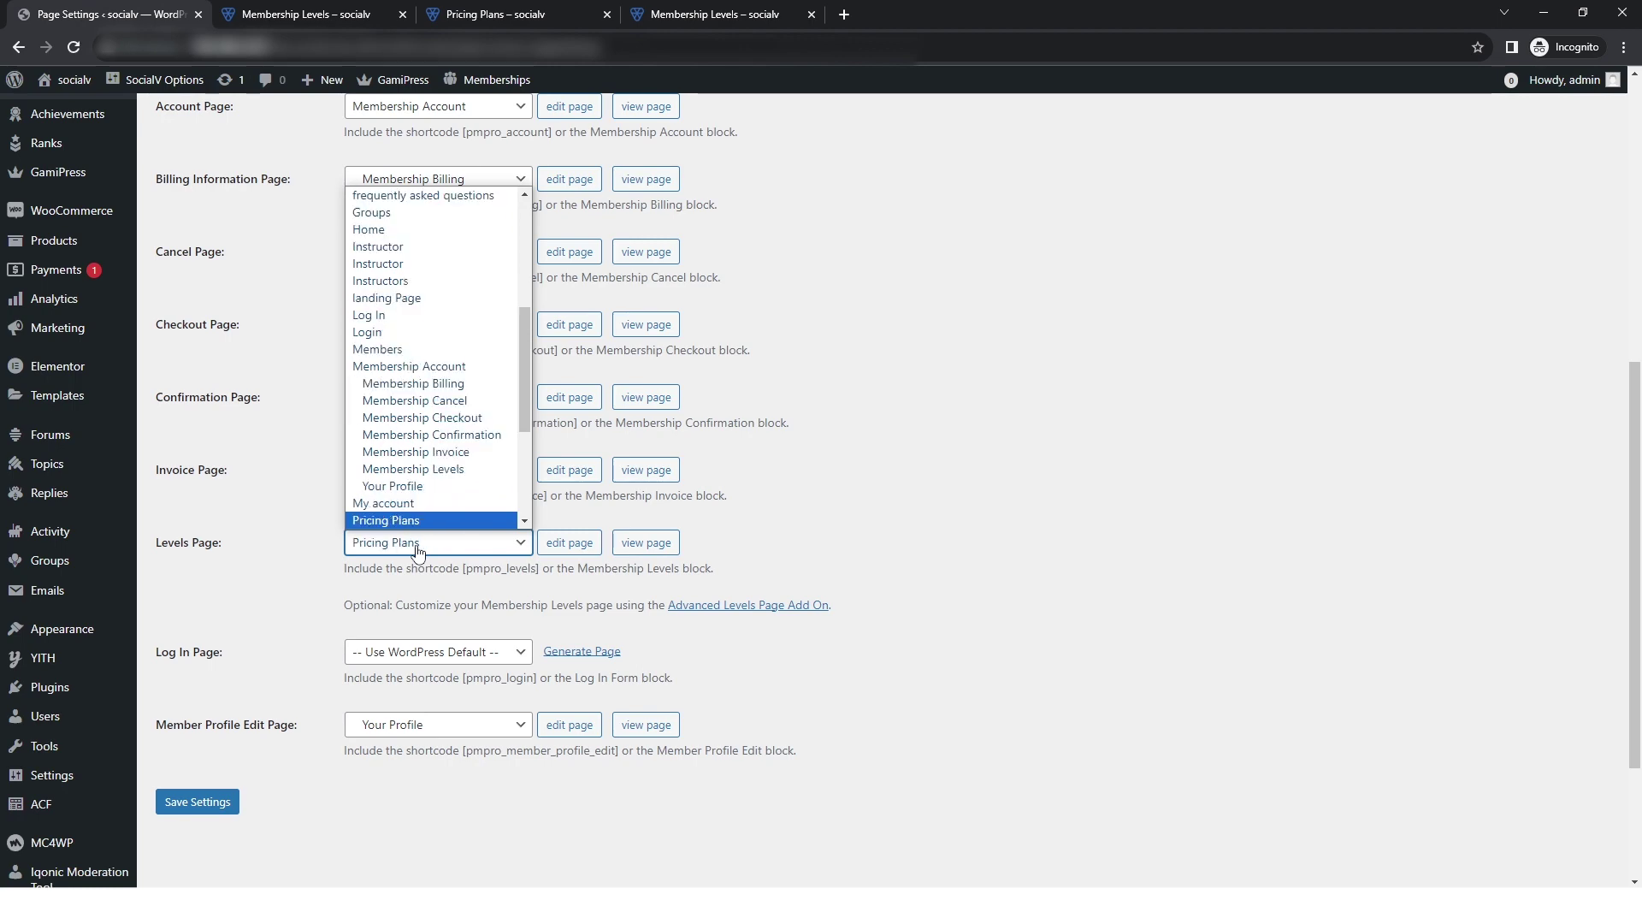
click(431, 532)
middle_click(646, 542)
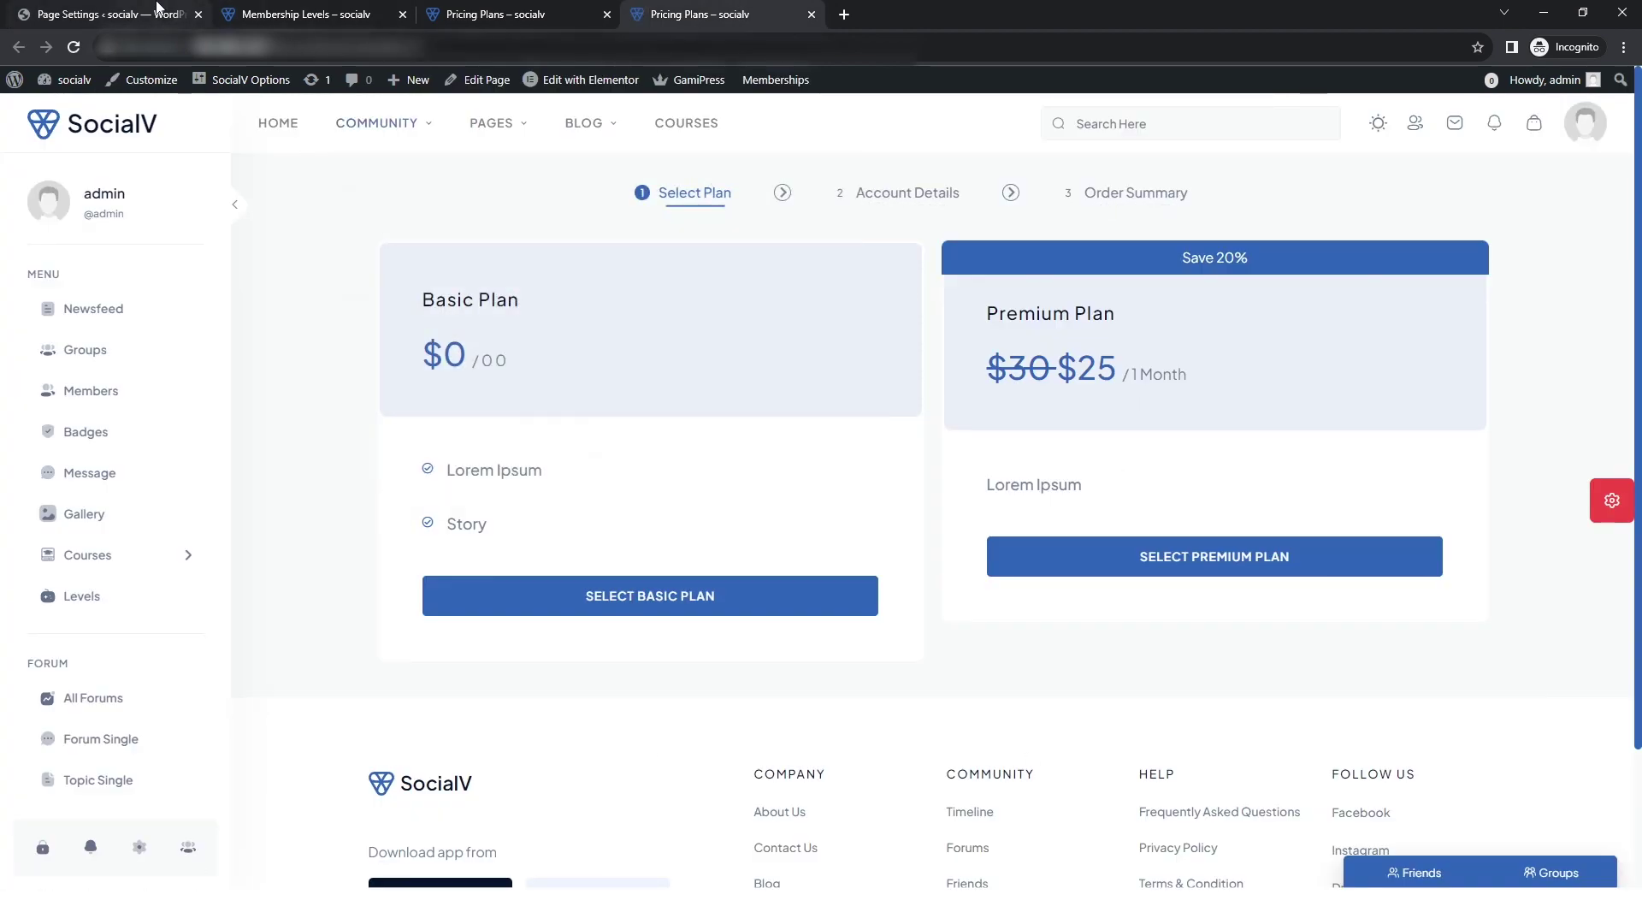
click(130, 11)
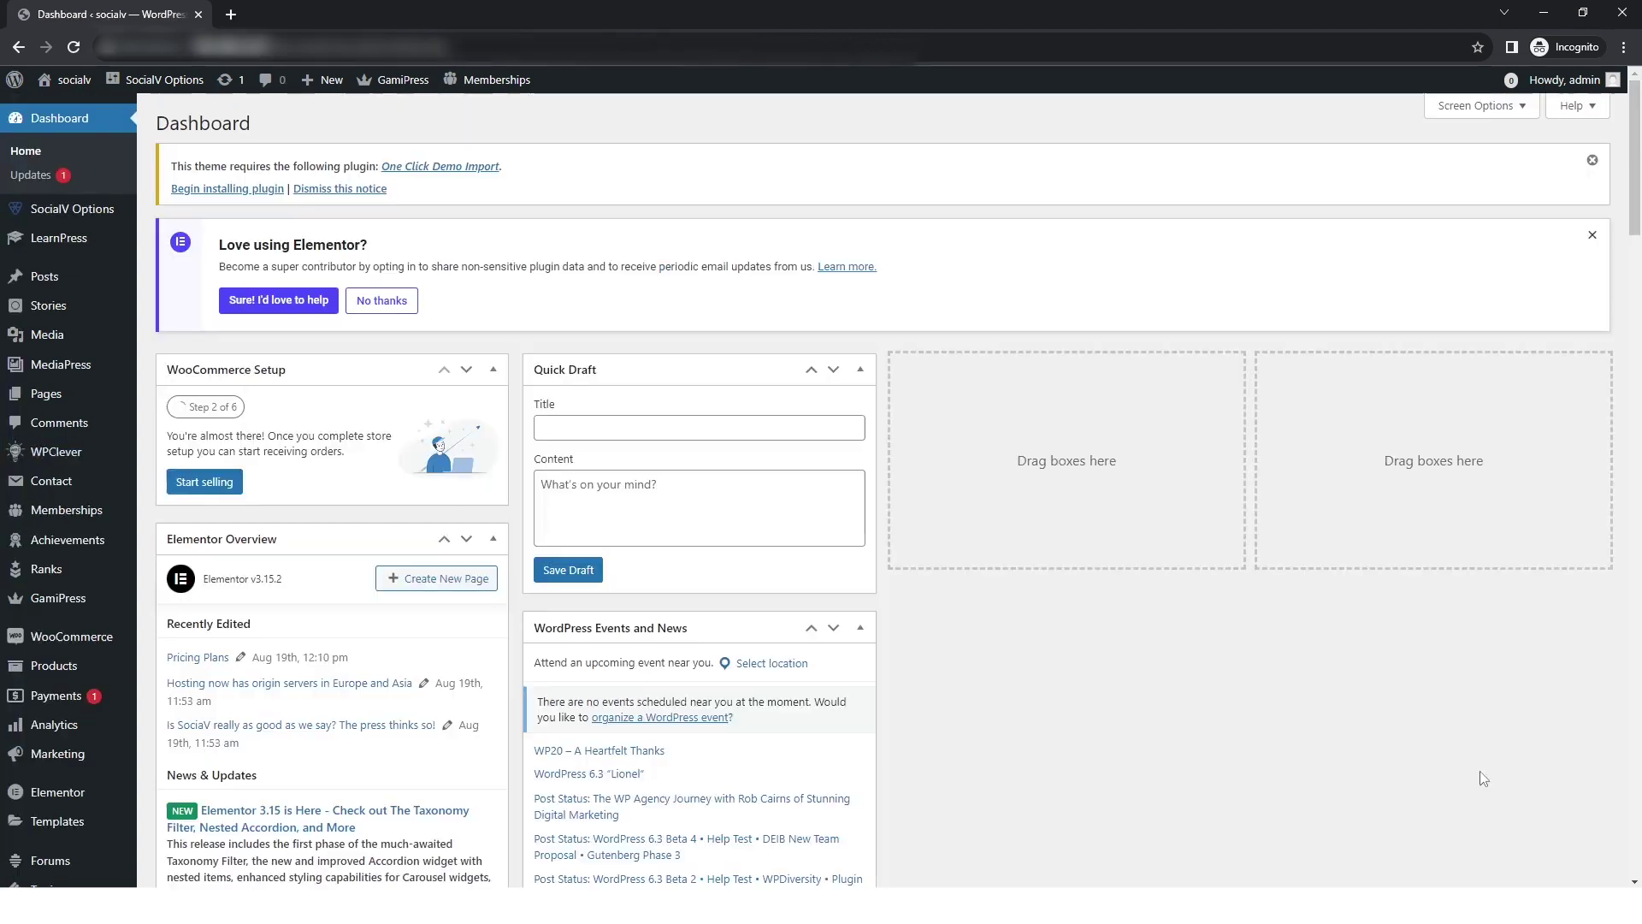
Search Add New Plugins for pmpro-buddypress, then install and activate the add-on.
scroll(1479, 778, down, 6)
mouse_move(49, 542)
click(189, 571)
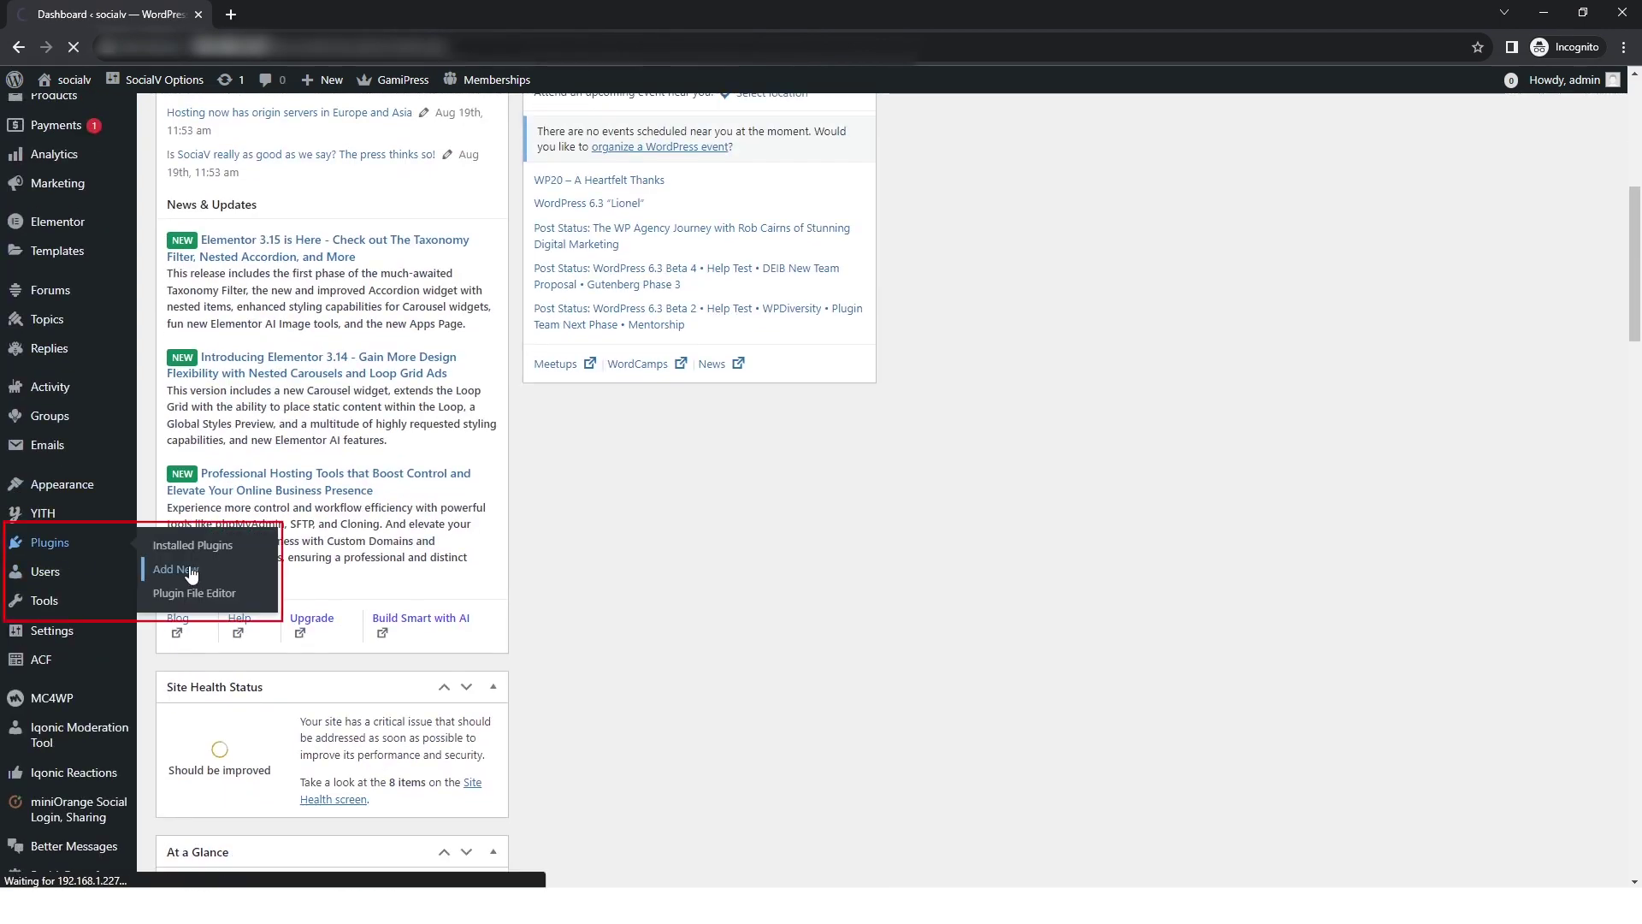
click(1452, 244)
text(pmpro-bu)
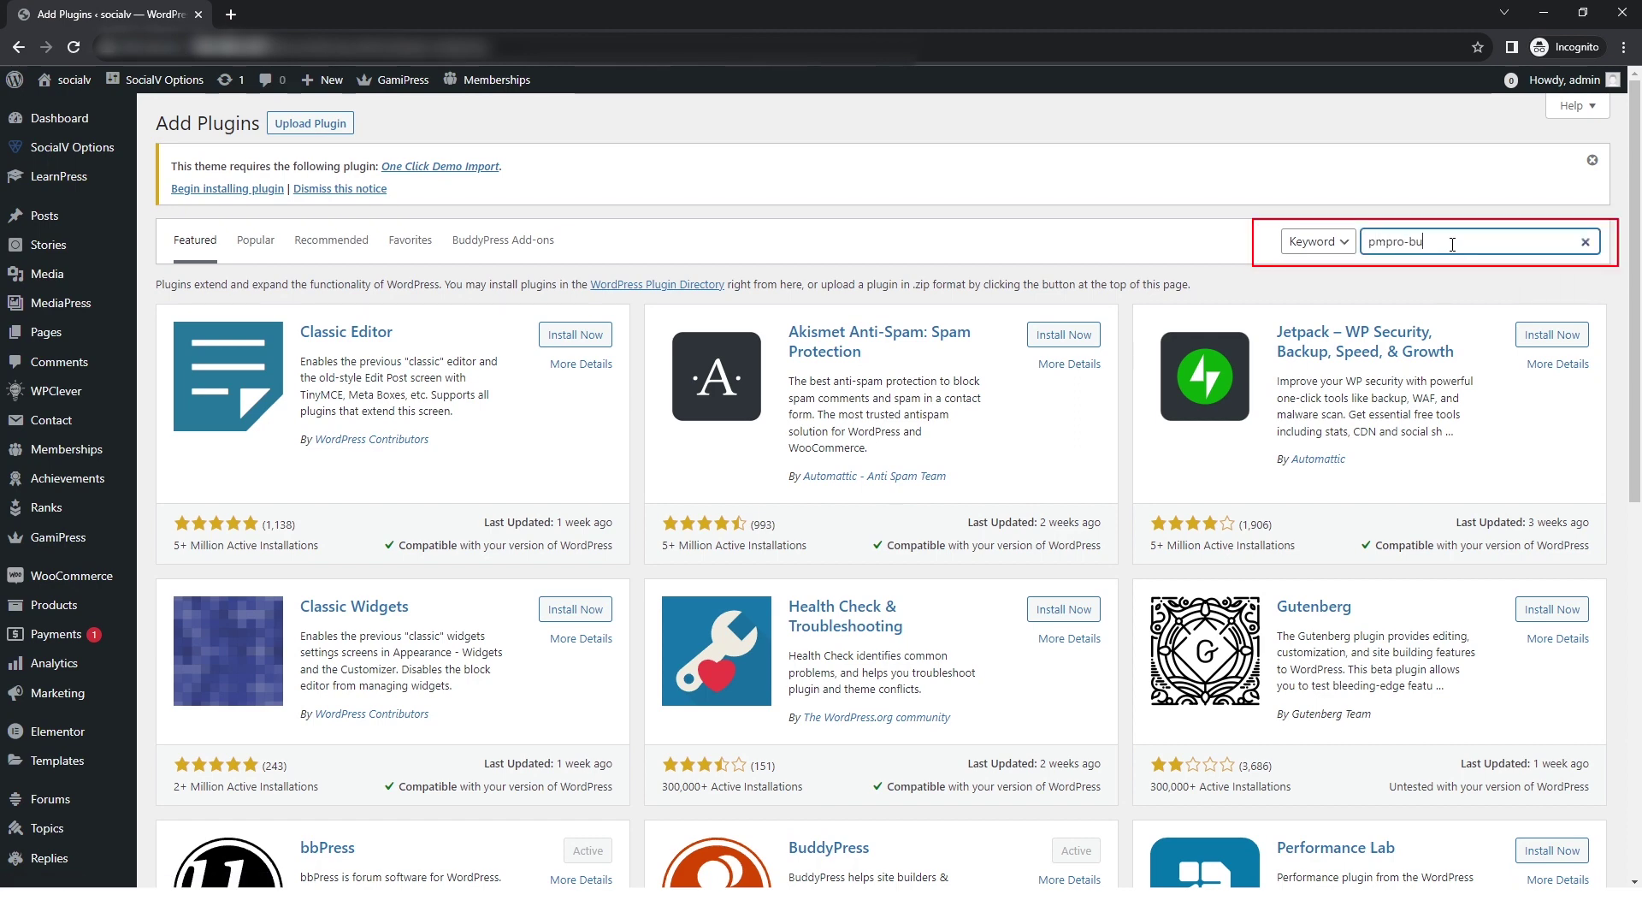
text(ddypress)
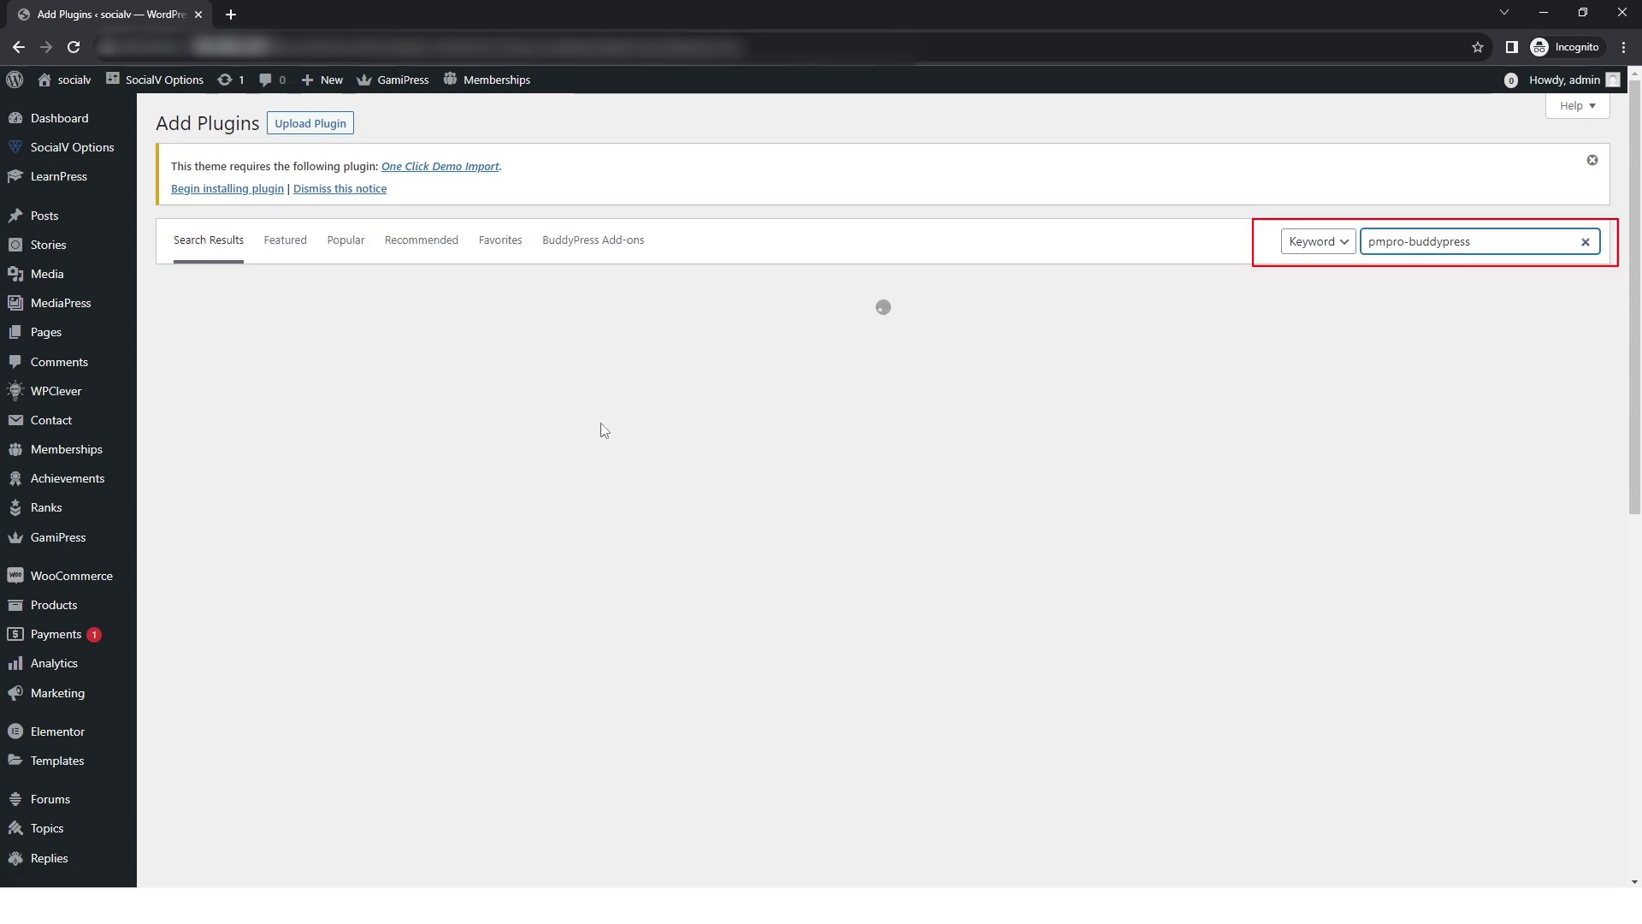
click(564, 337)
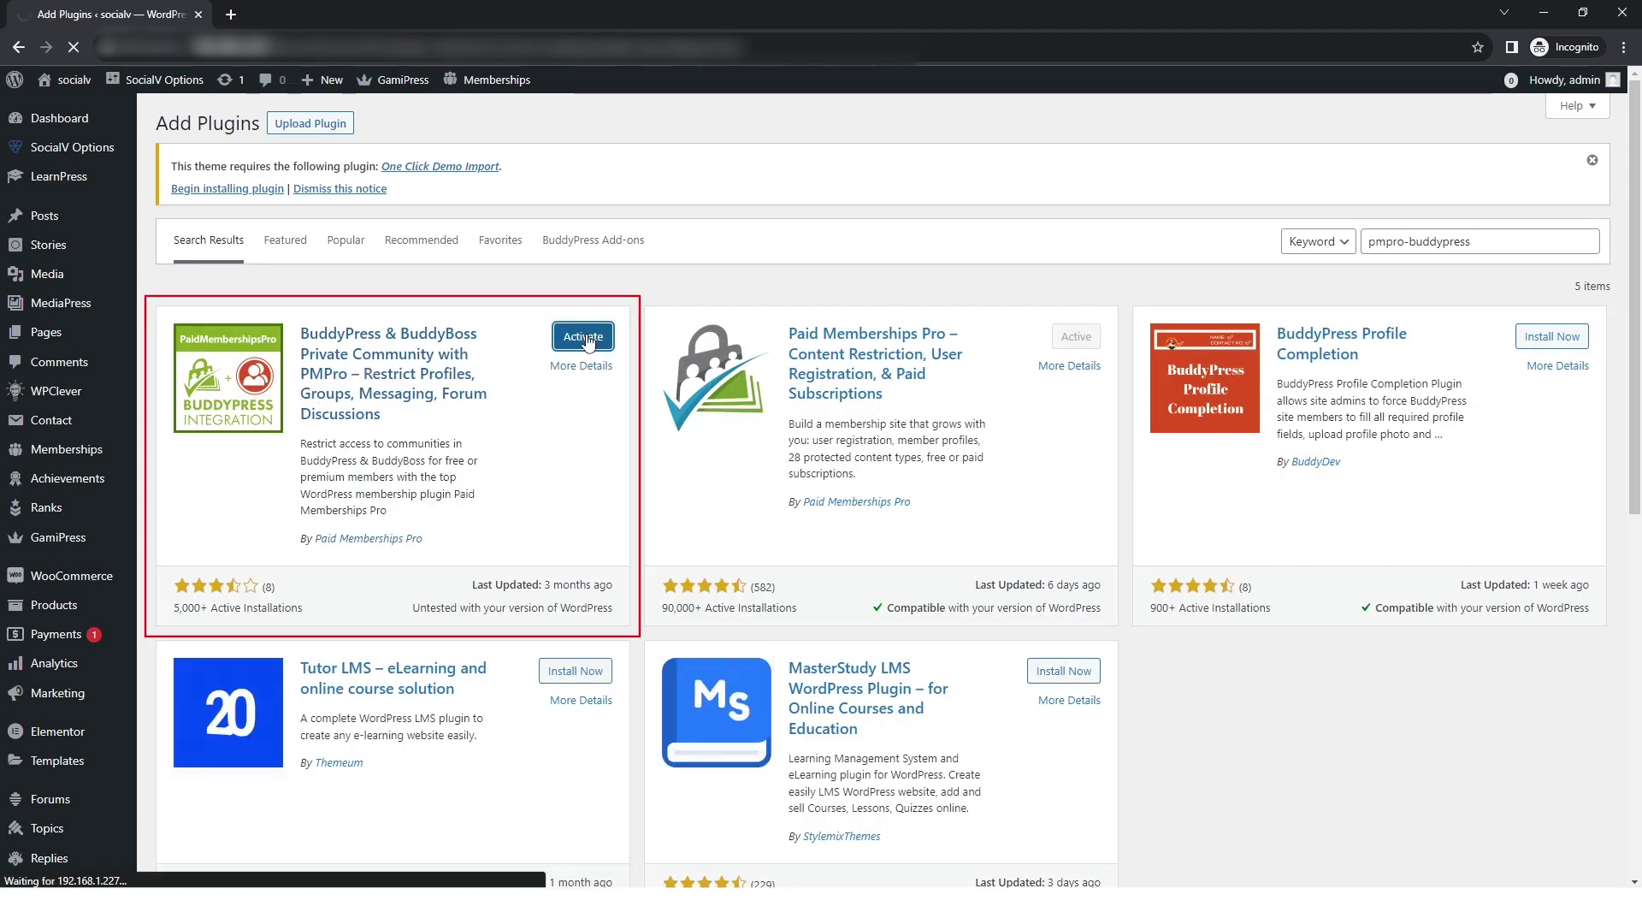
click(566, 337)
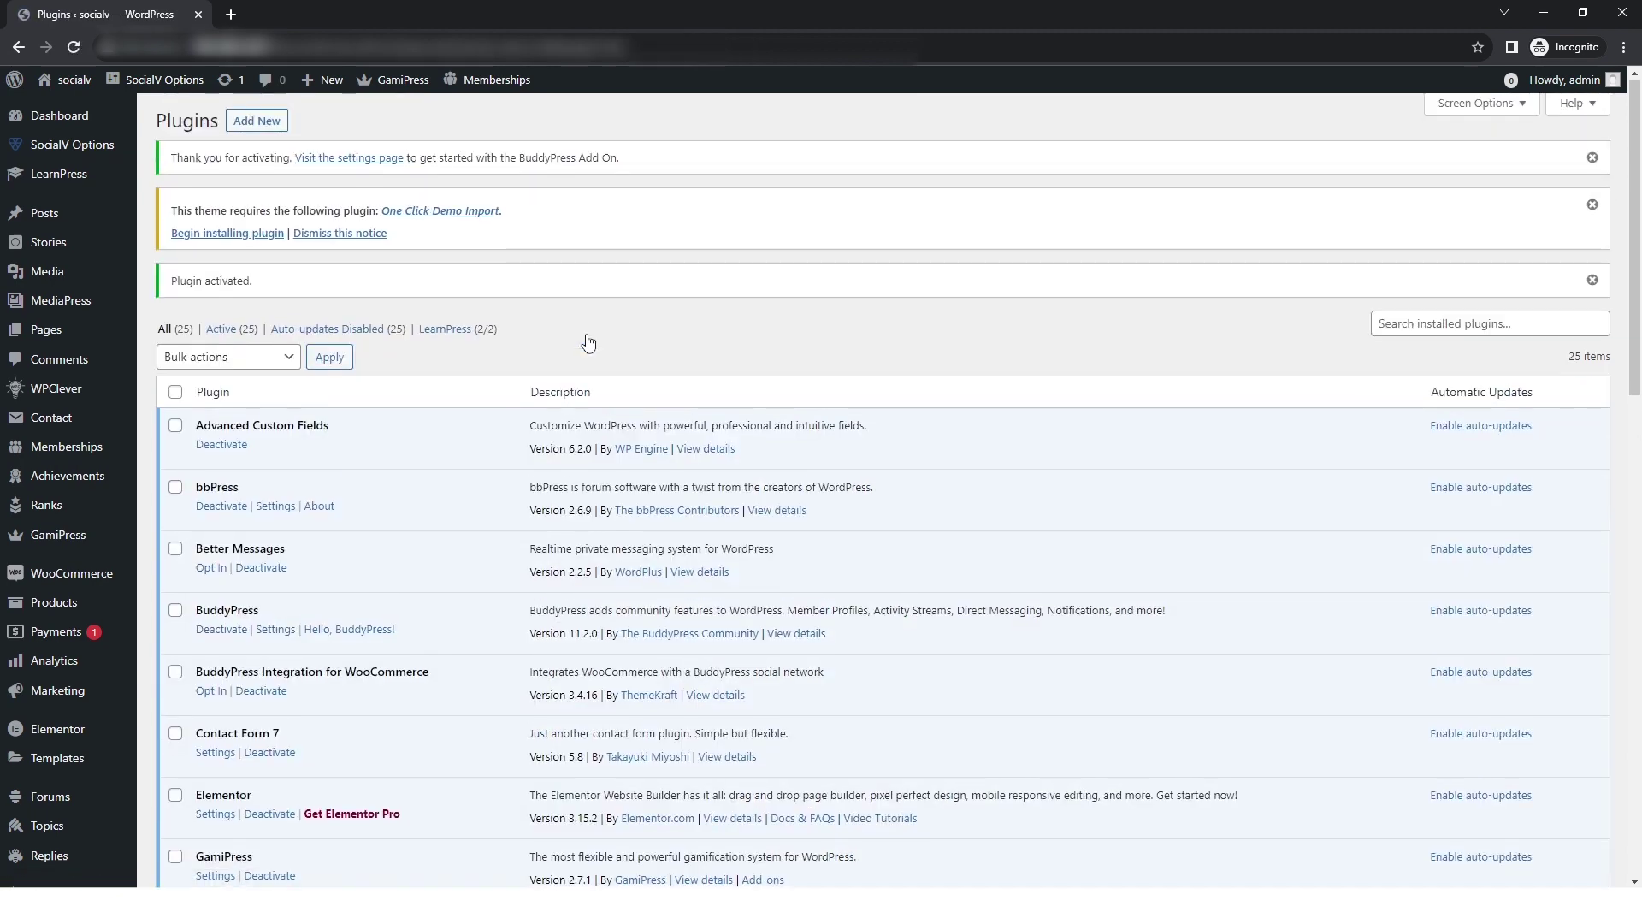
Check the full name of the activated BuddyPress & BuddyBoss Add On 1.4.1.
scroll(573, 363, down, 8)
scroll(543, 402, down, 3)
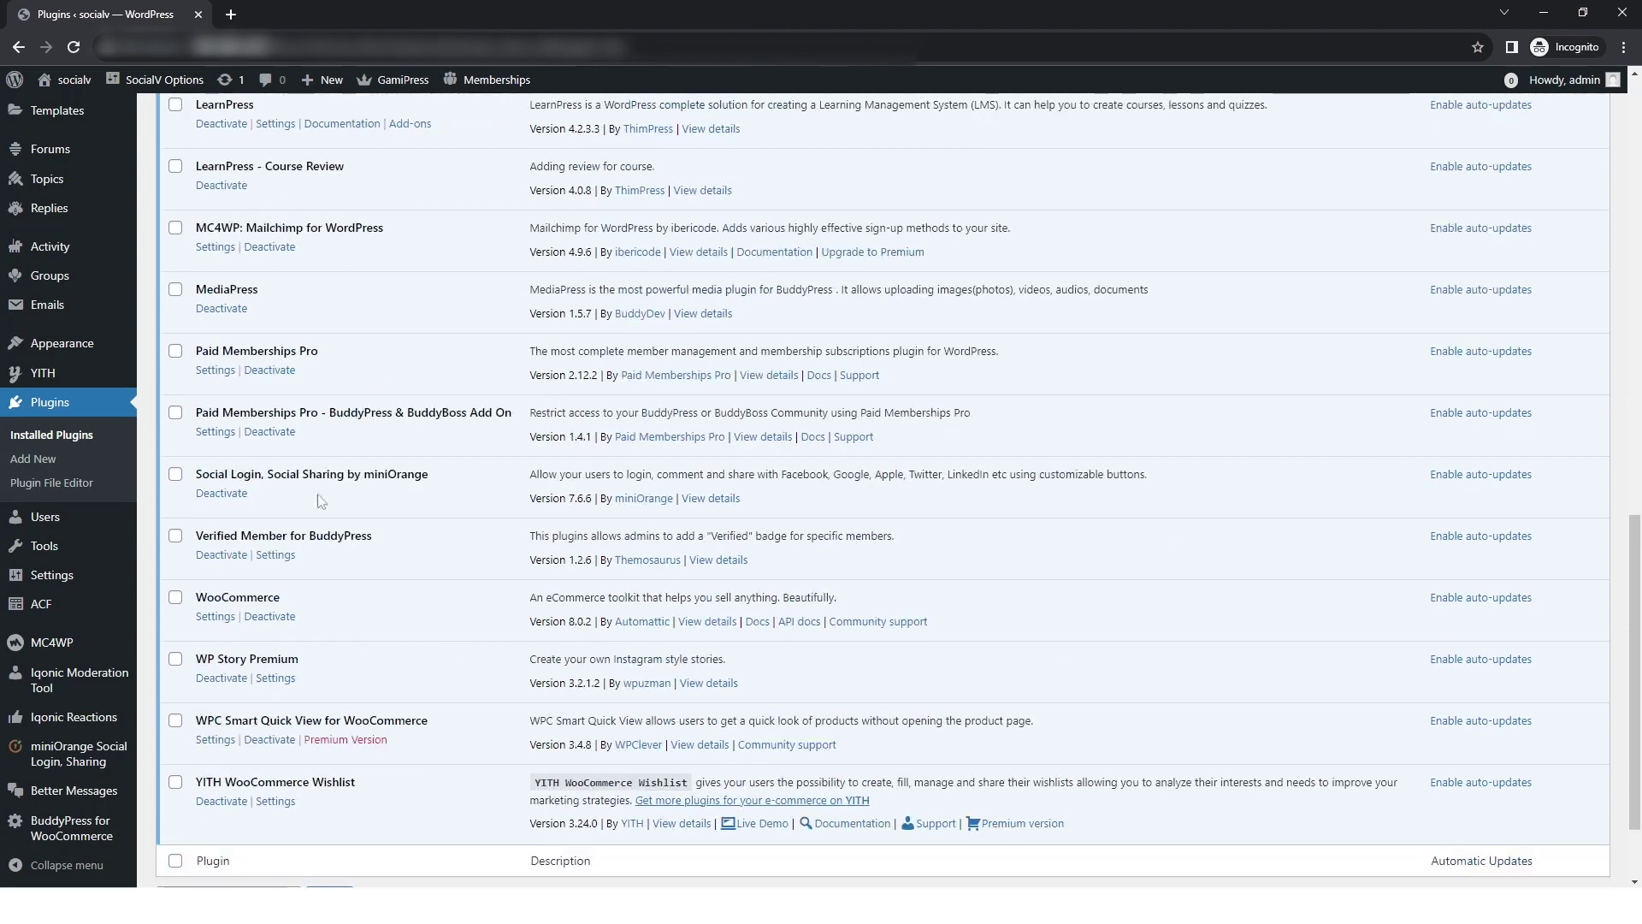
drag(208, 412, 513, 414)
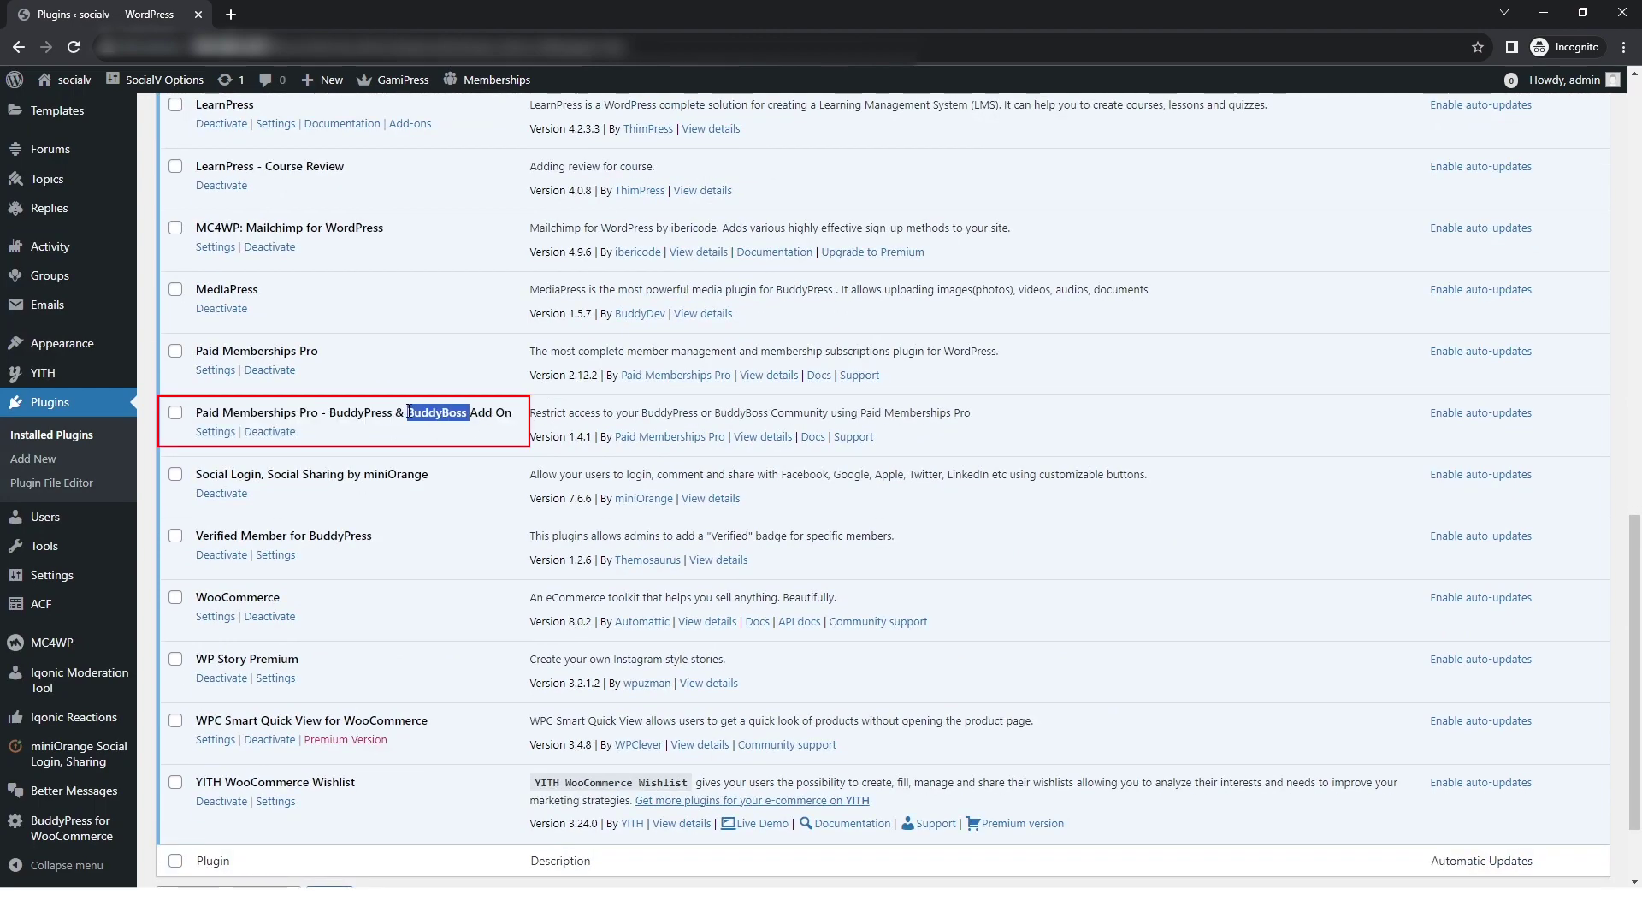
triple_click(438, 412)
scroll(390, 405, up, 6)
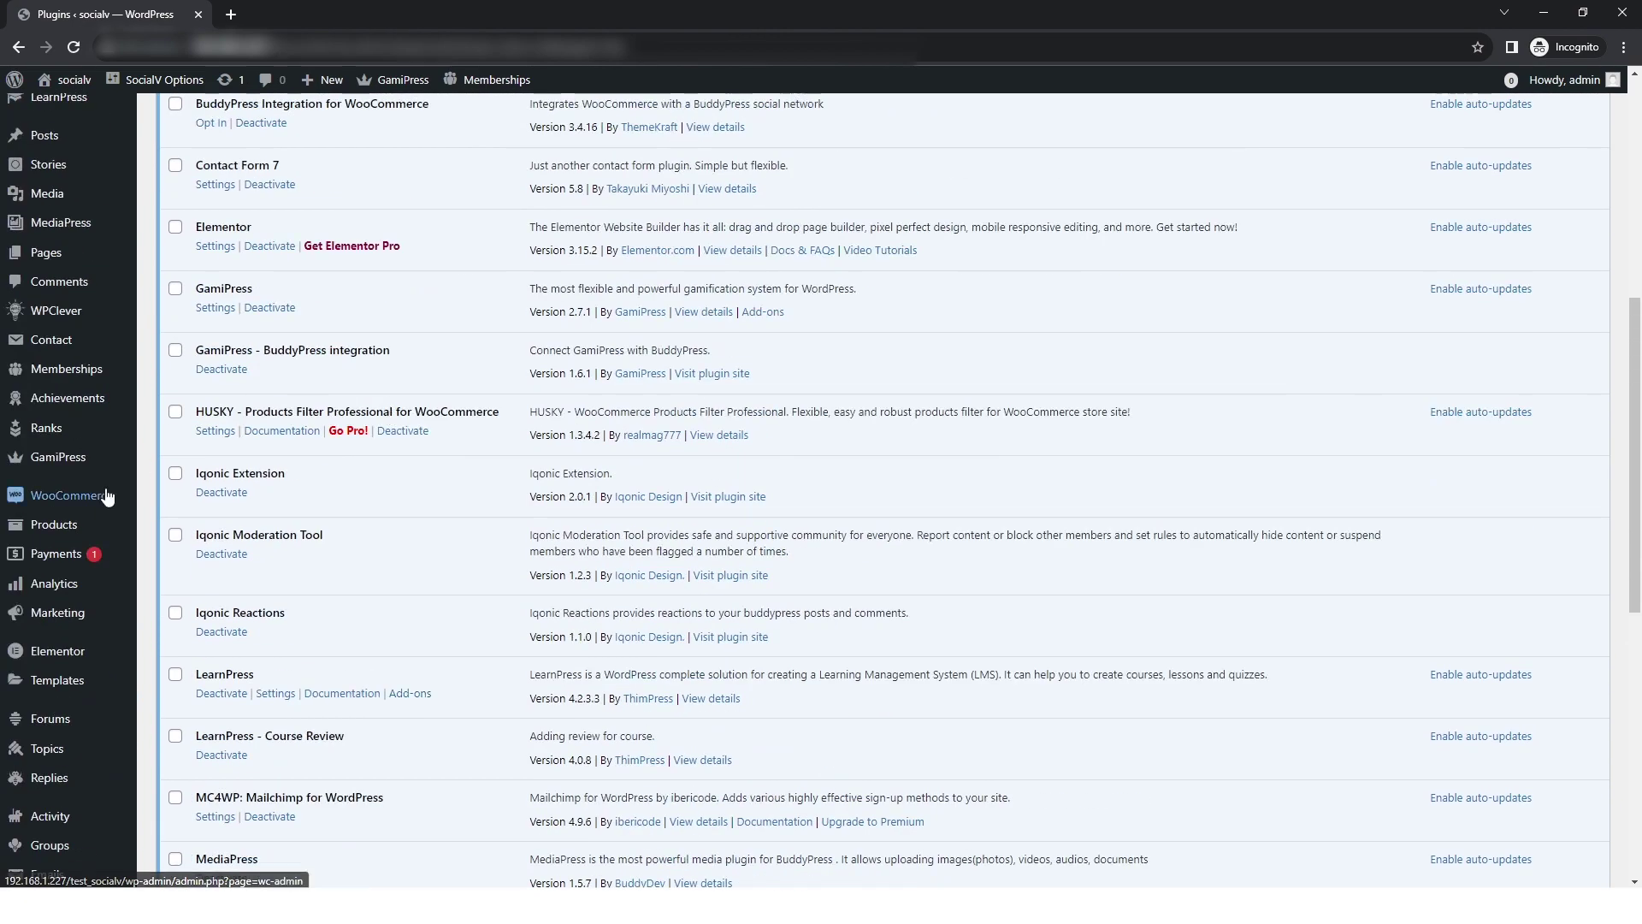
mouse_move(54, 372)
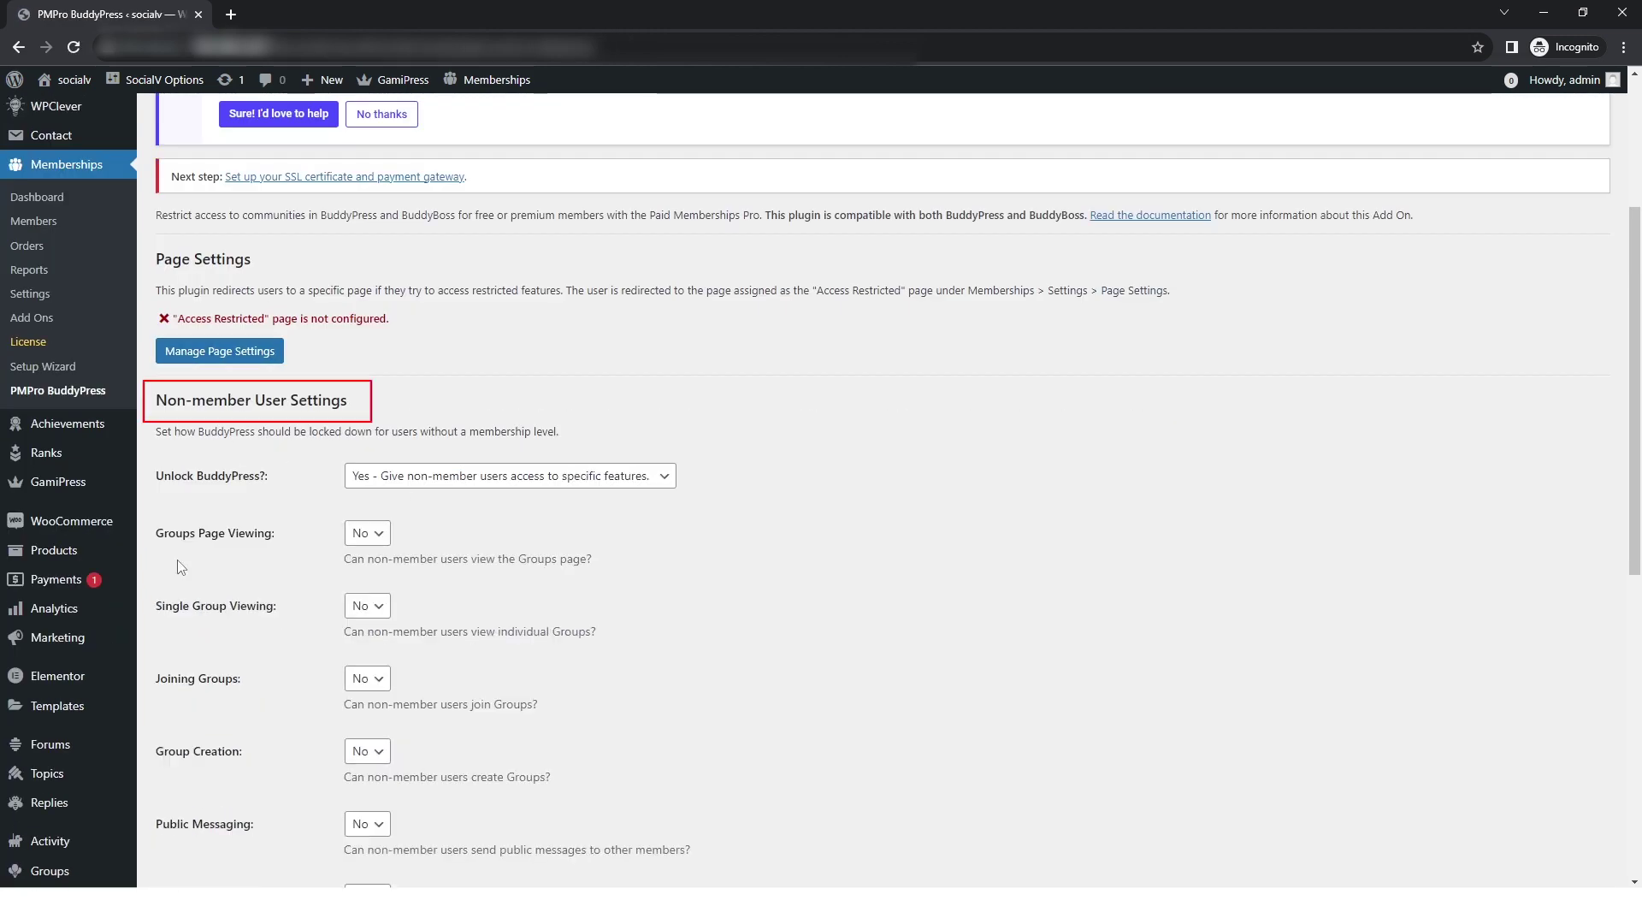
Set Unlock BuddyPress to 'Yes - Give non-member users access to all of BuddyPress'.
scroll(182, 567, down, 2)
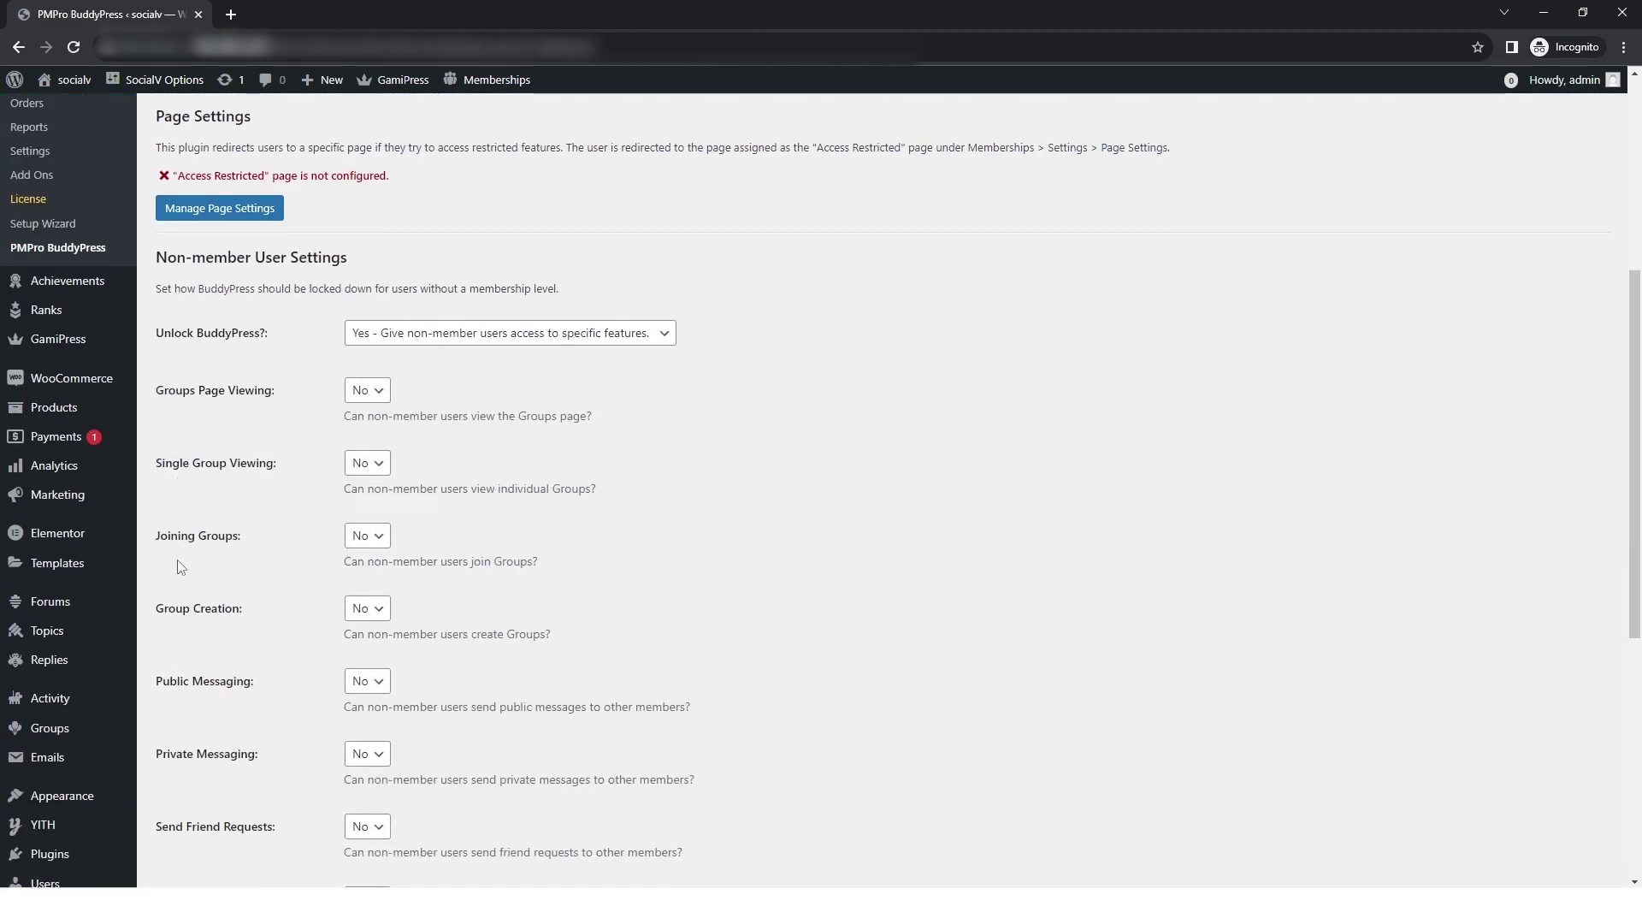
scroll(187, 634, down, 2)
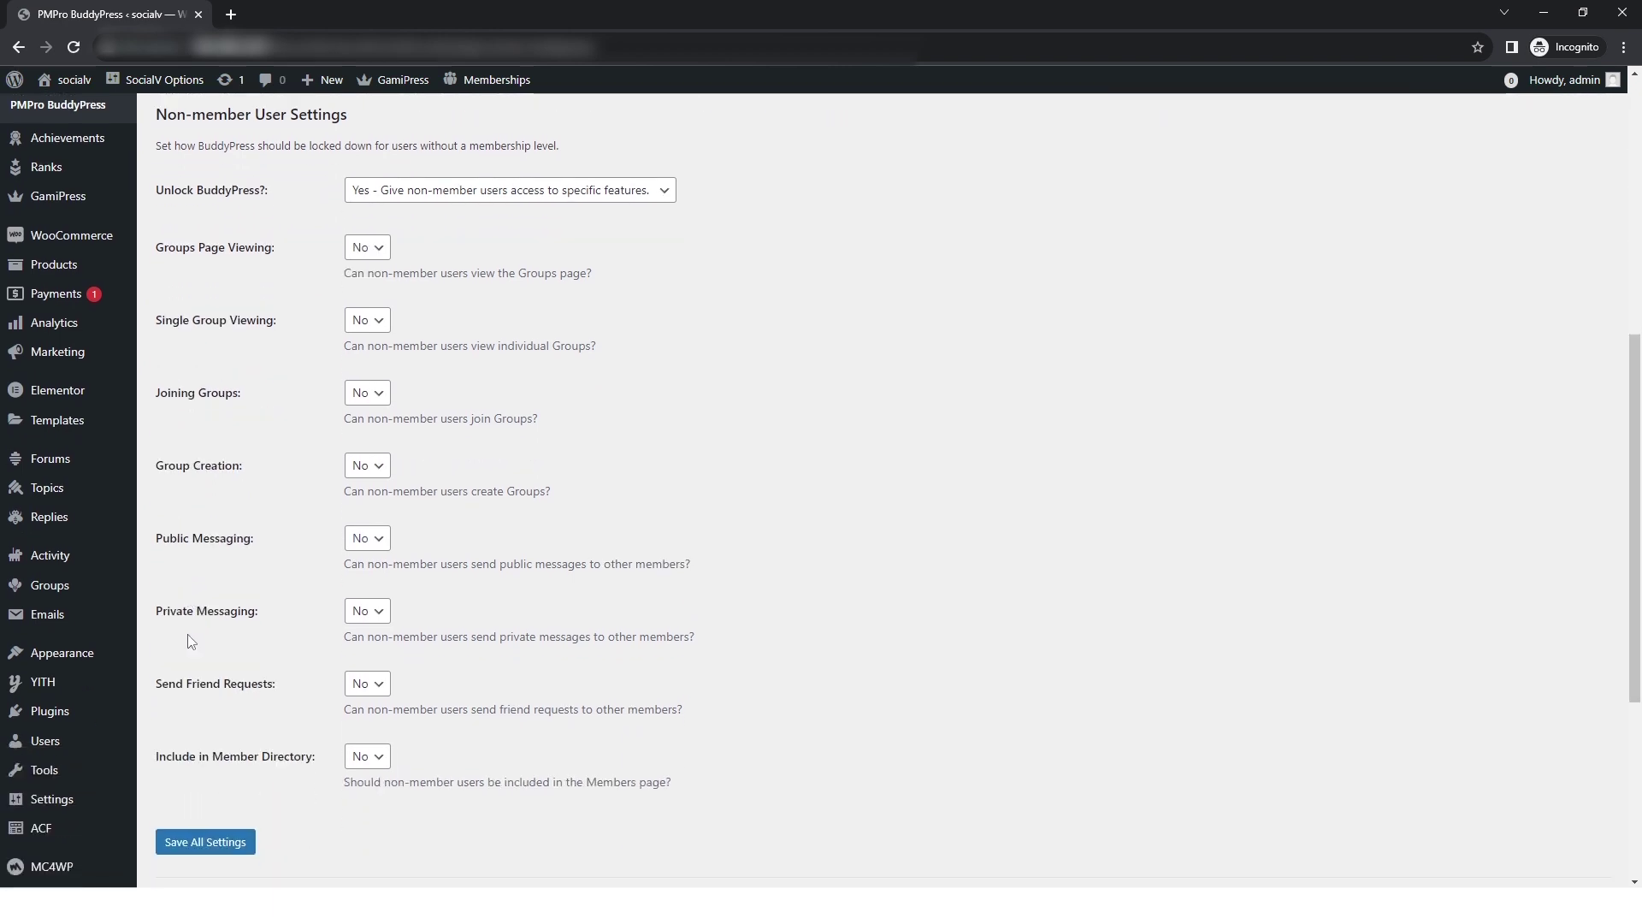
scroll(188, 634, up, 2)
click(504, 342)
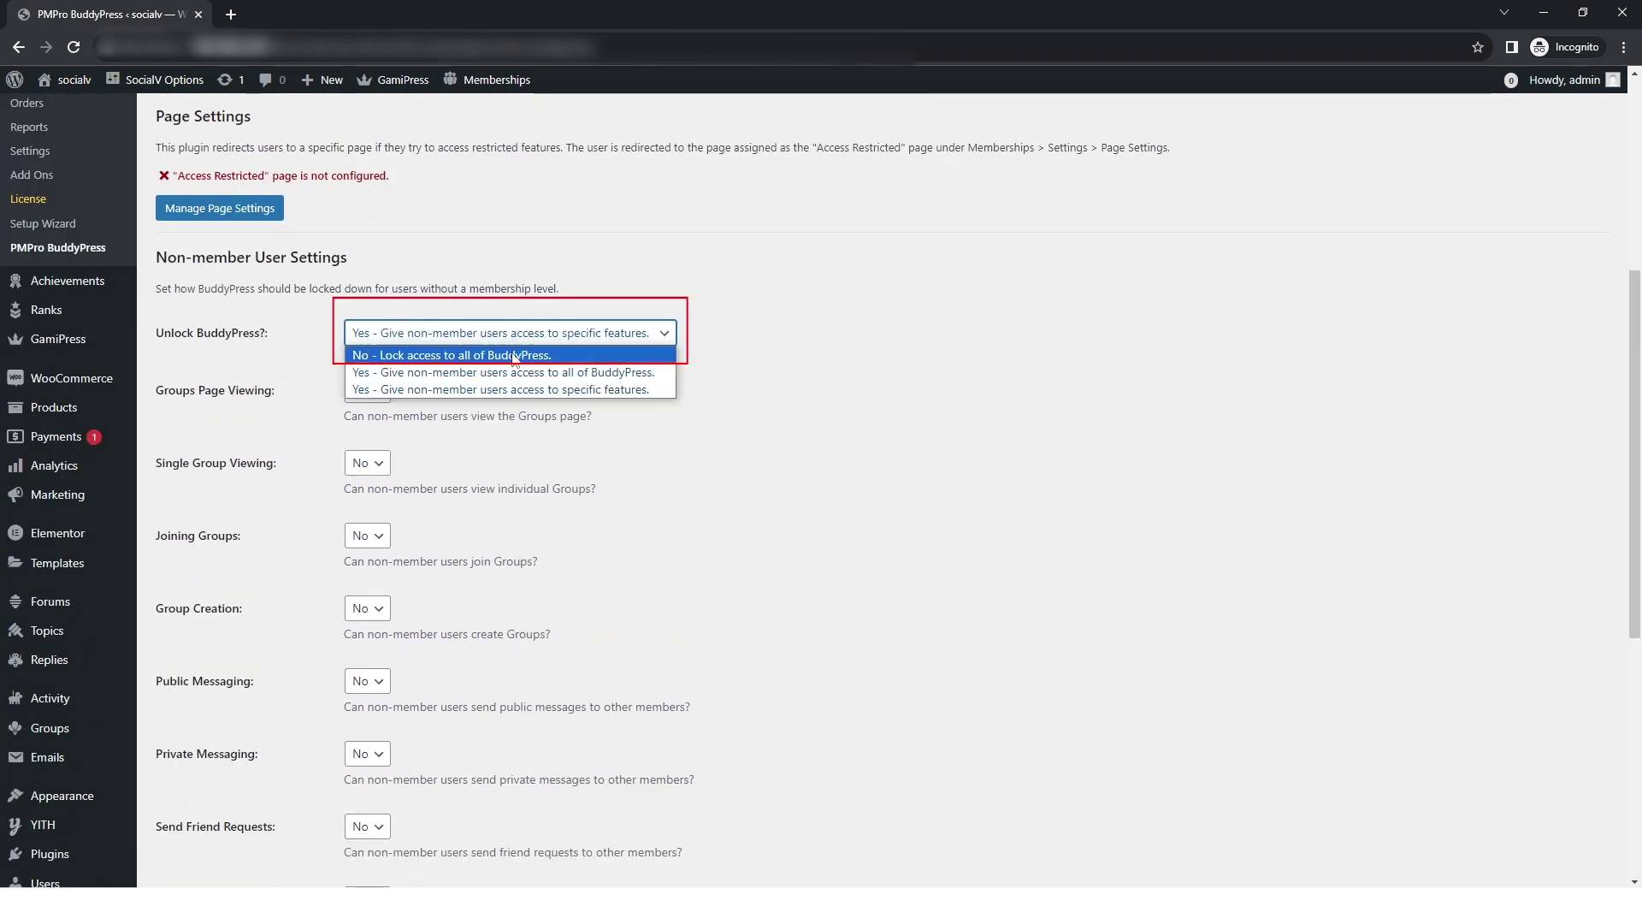
click(502, 373)
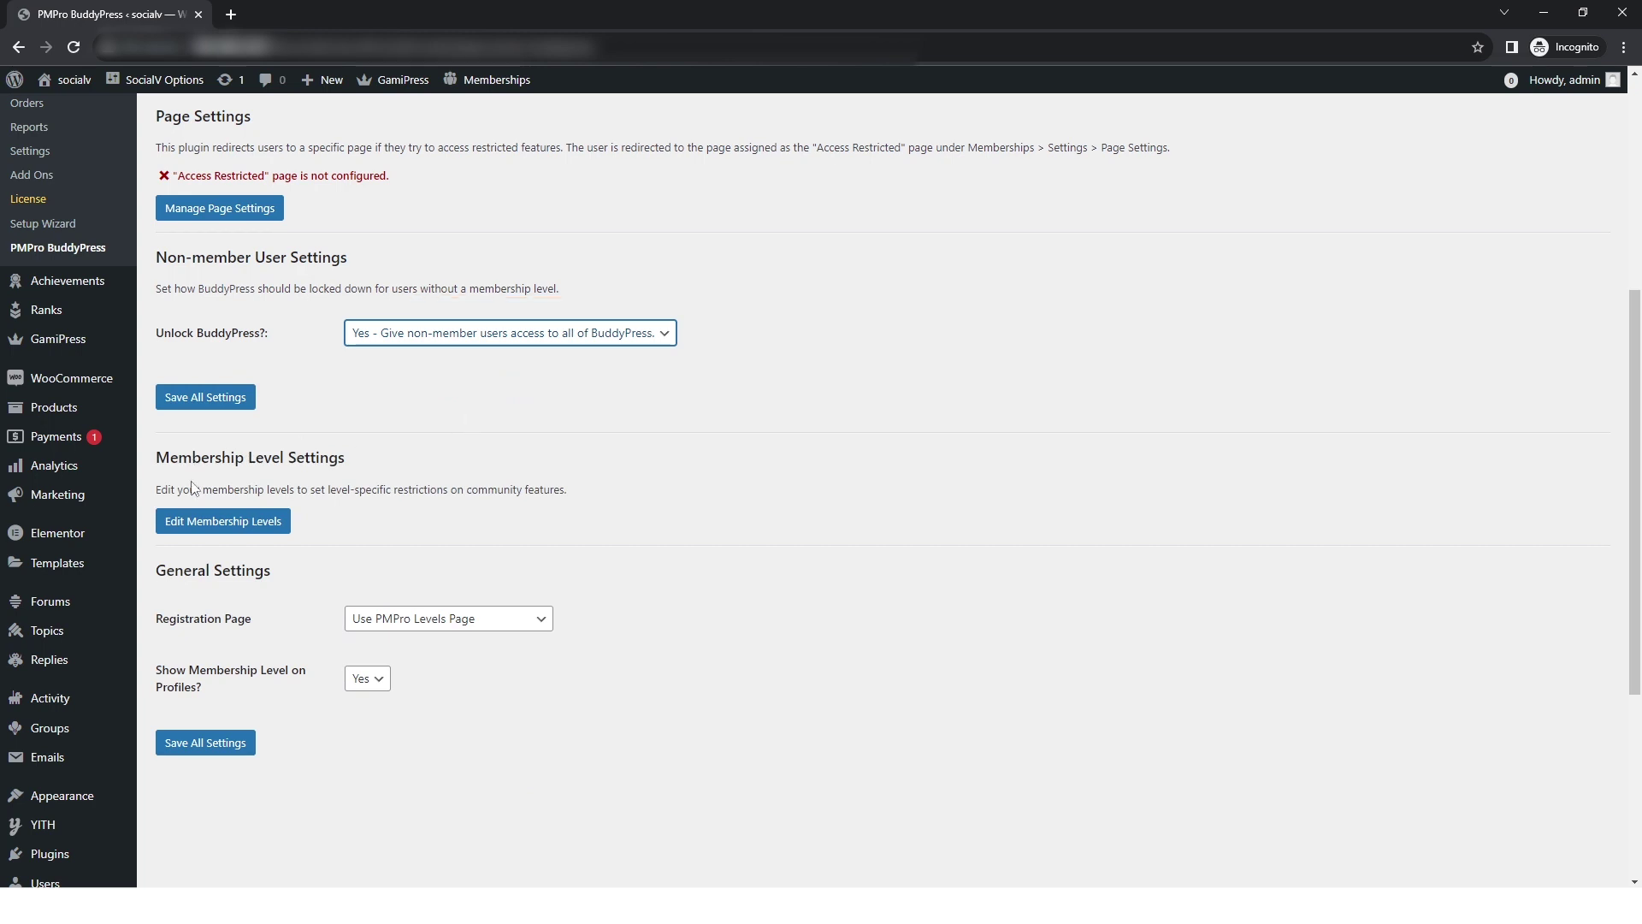
Keep the PMPro Levels Page as the Registration Page and save all settings.
click(248, 459)
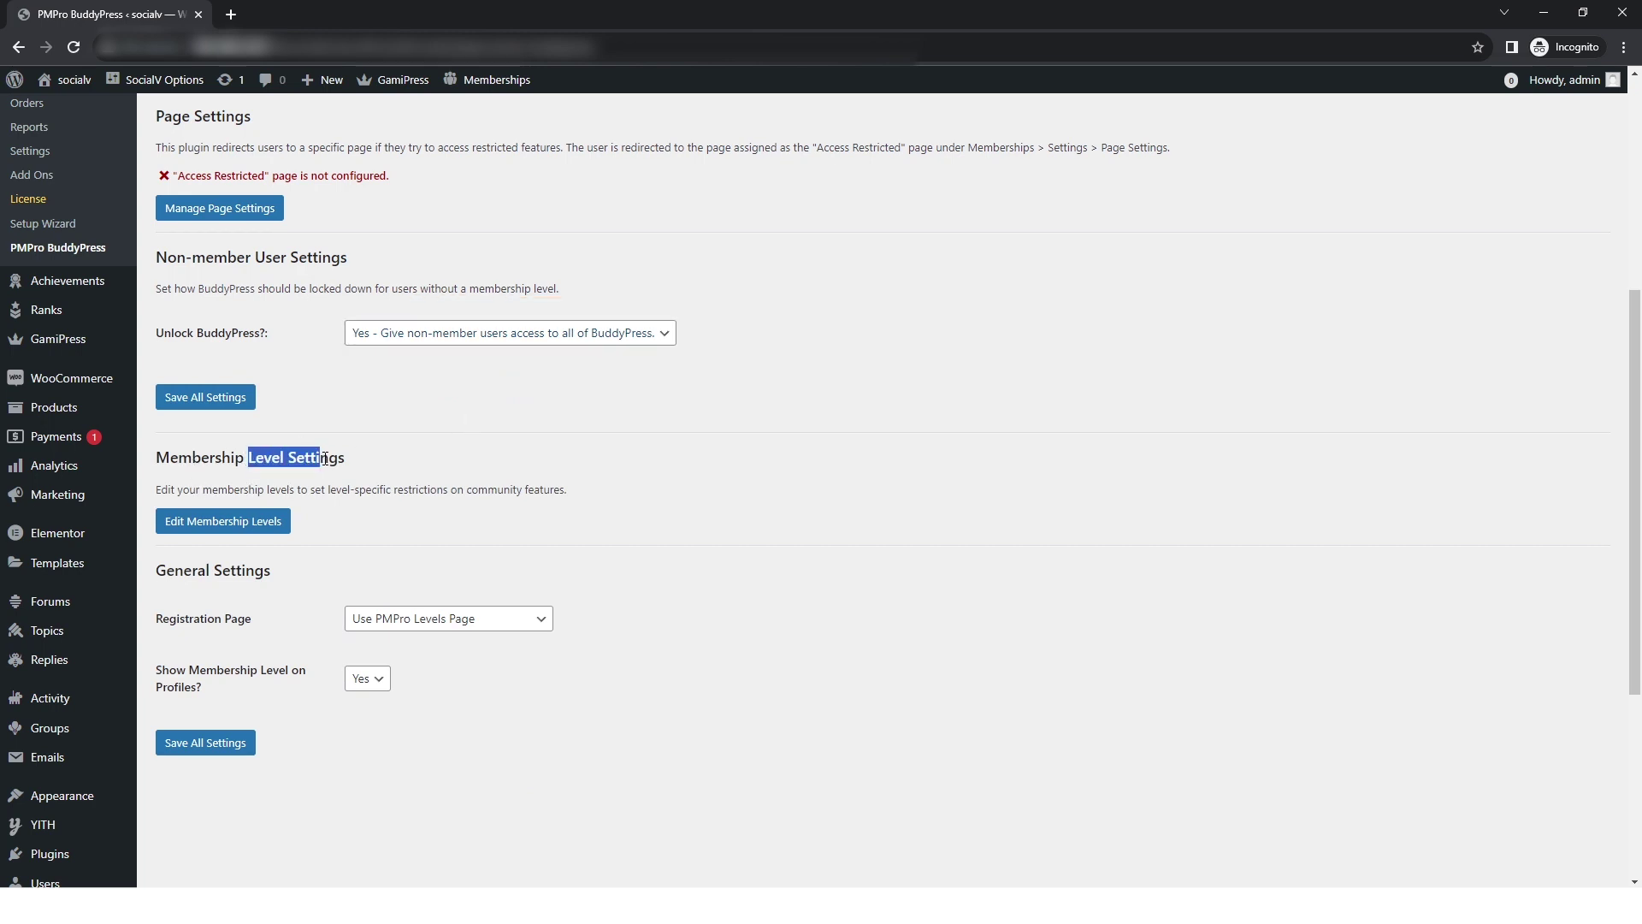
click(451, 488)
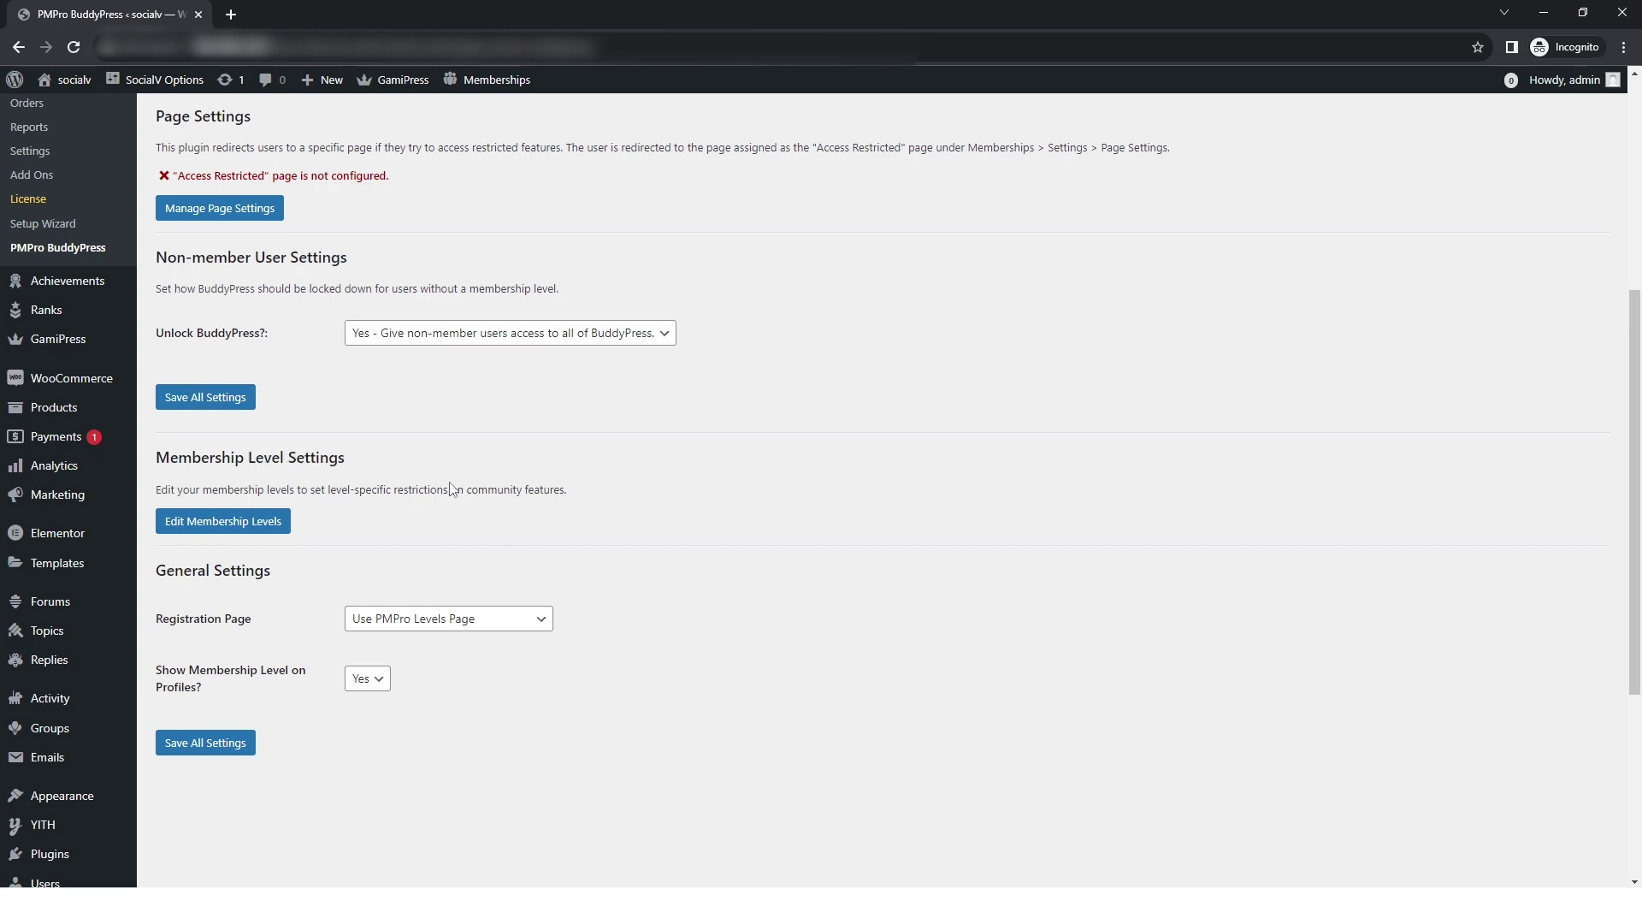
mouse_move(165, 570)
mouse_down()
mouse_move(260, 572)
mouse_move(170, 623)
mouse_up()
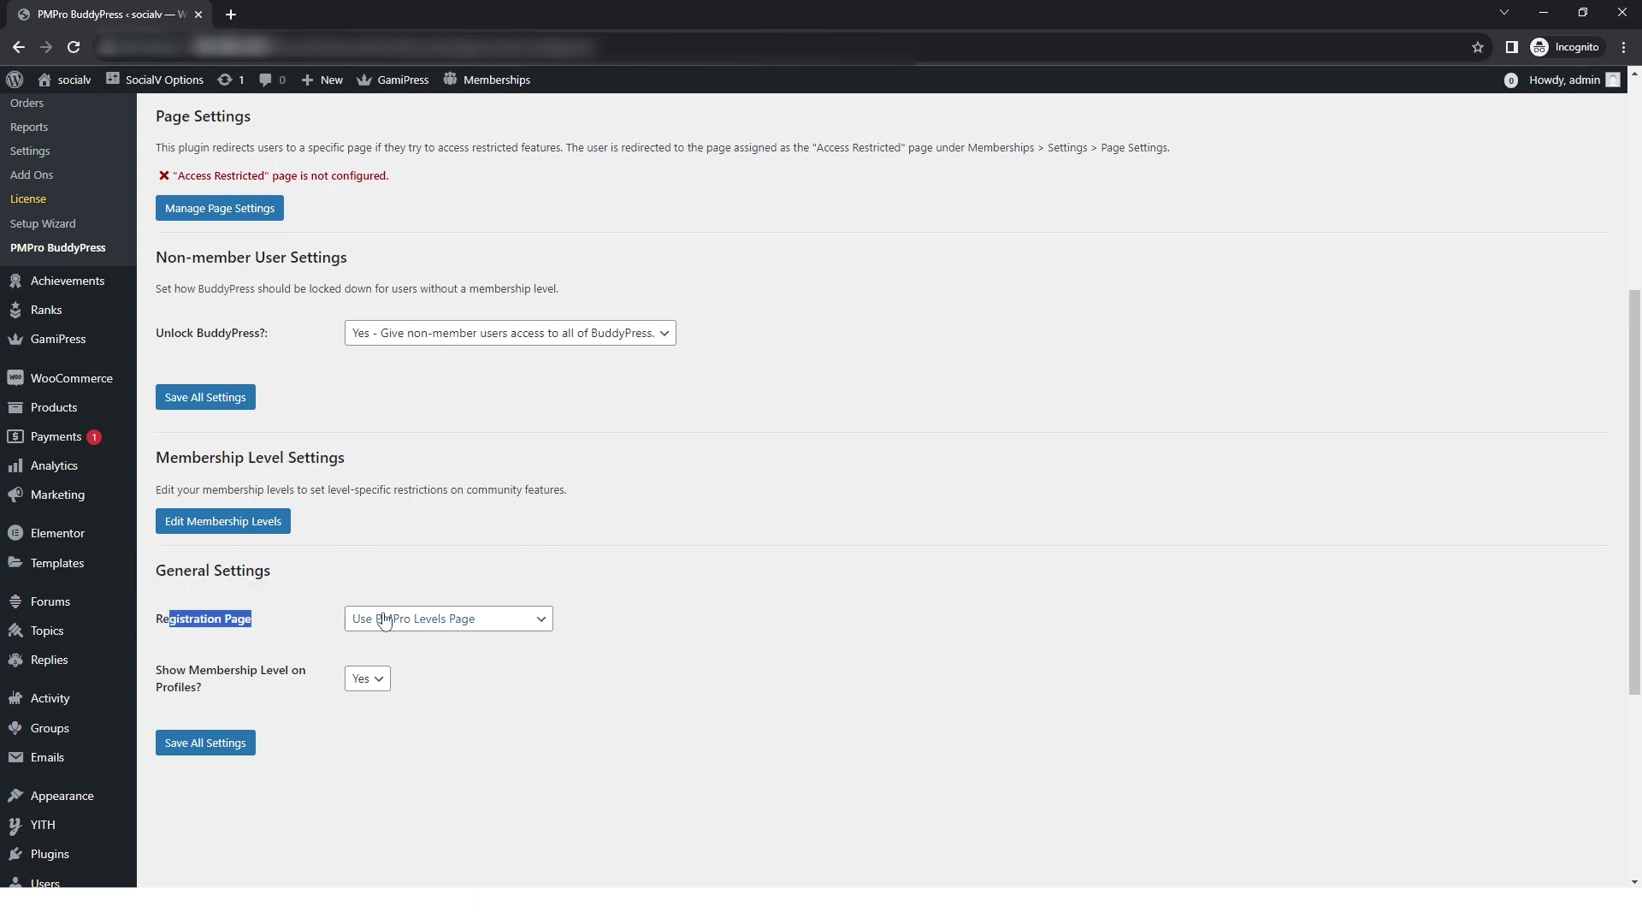
click(383, 622)
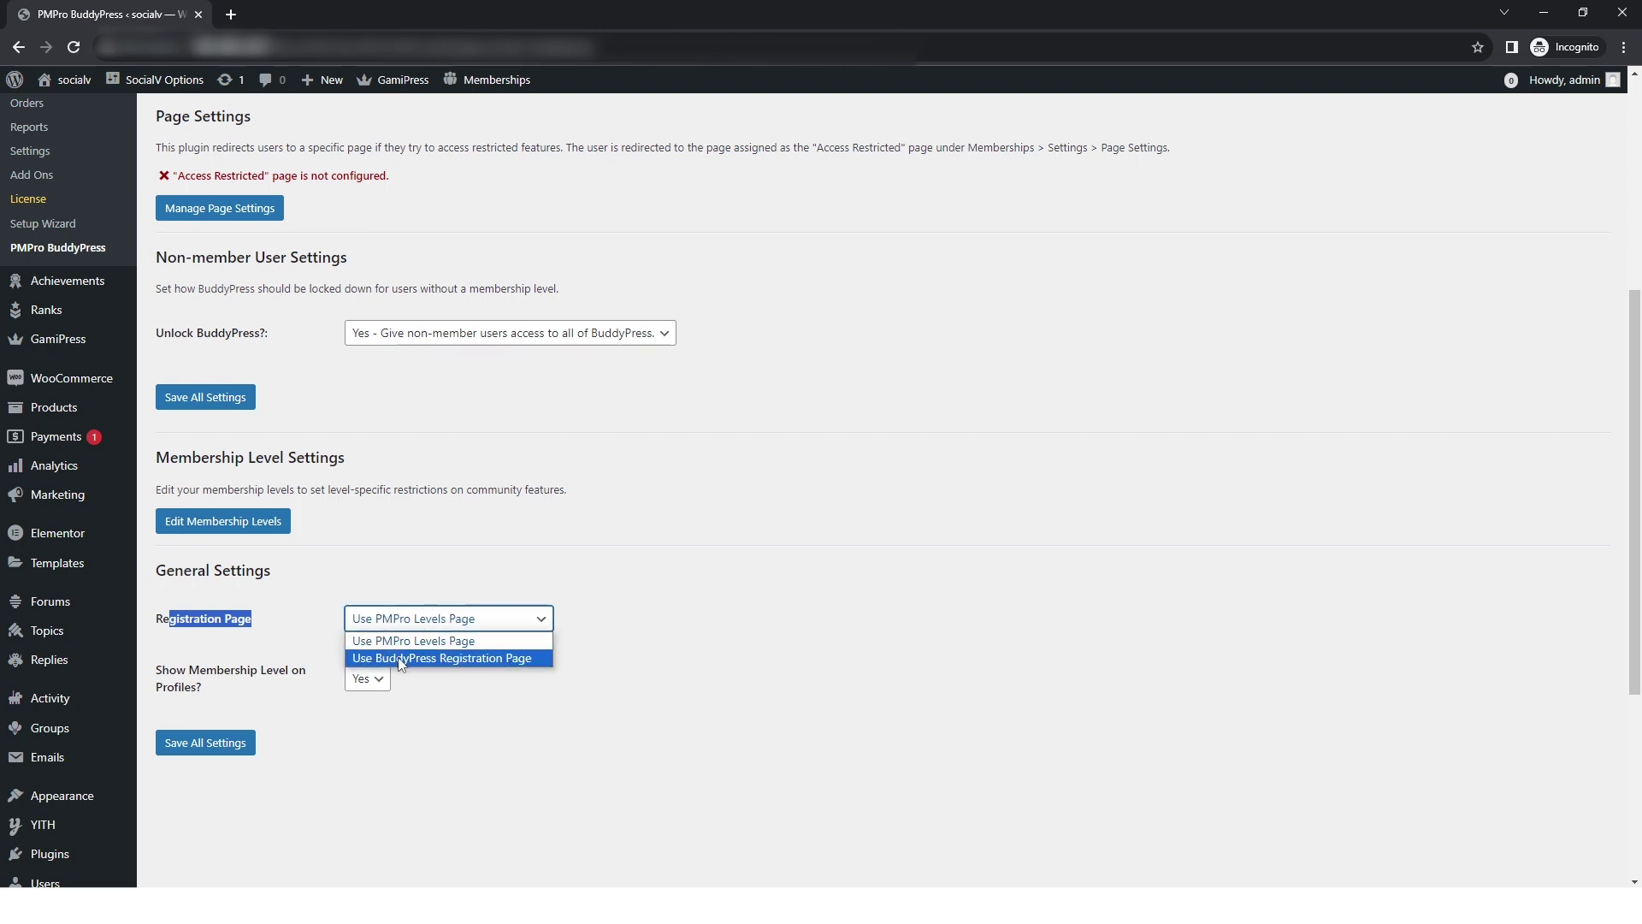
click(205, 685)
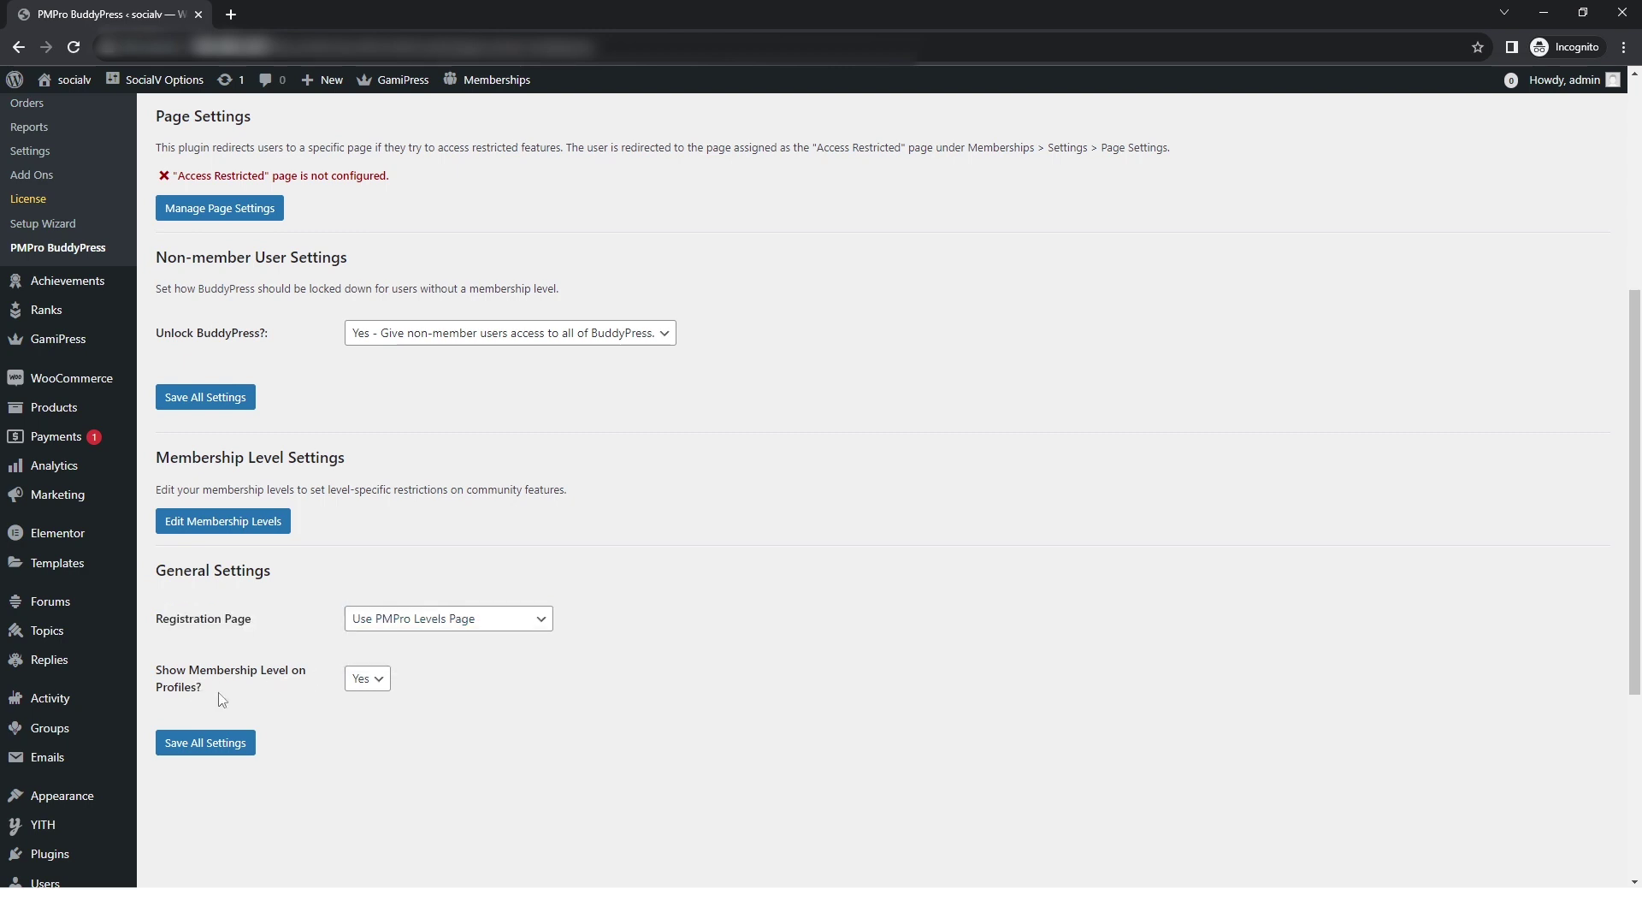
click(207, 744)
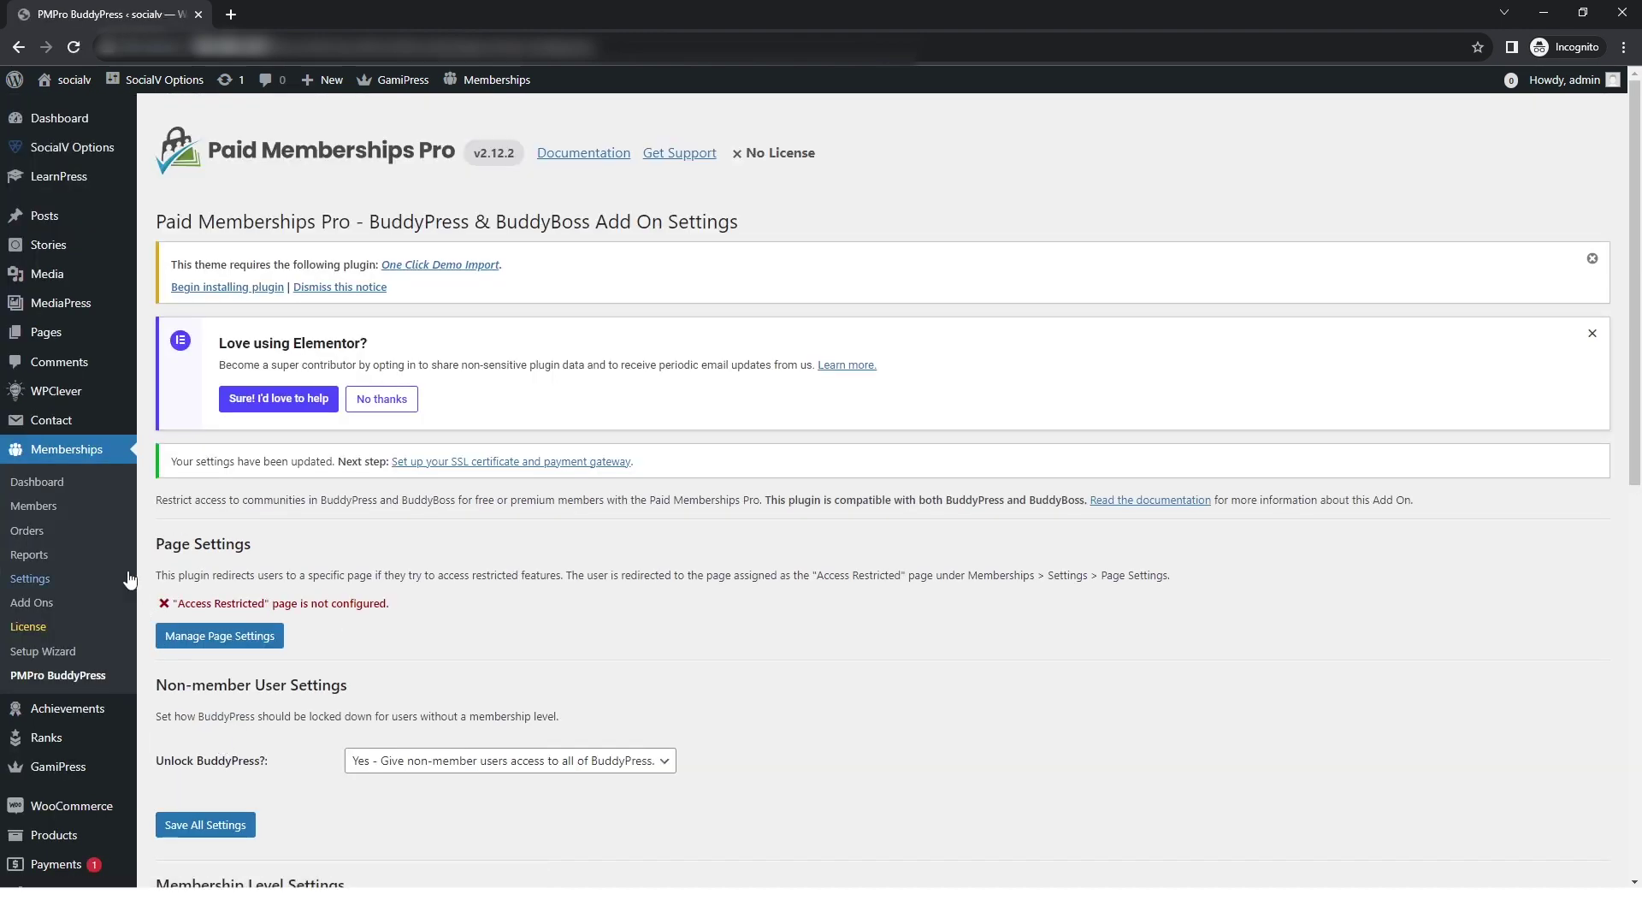
Open the Basic Plan membership level for editing and expand its other settings.
click(28, 579)
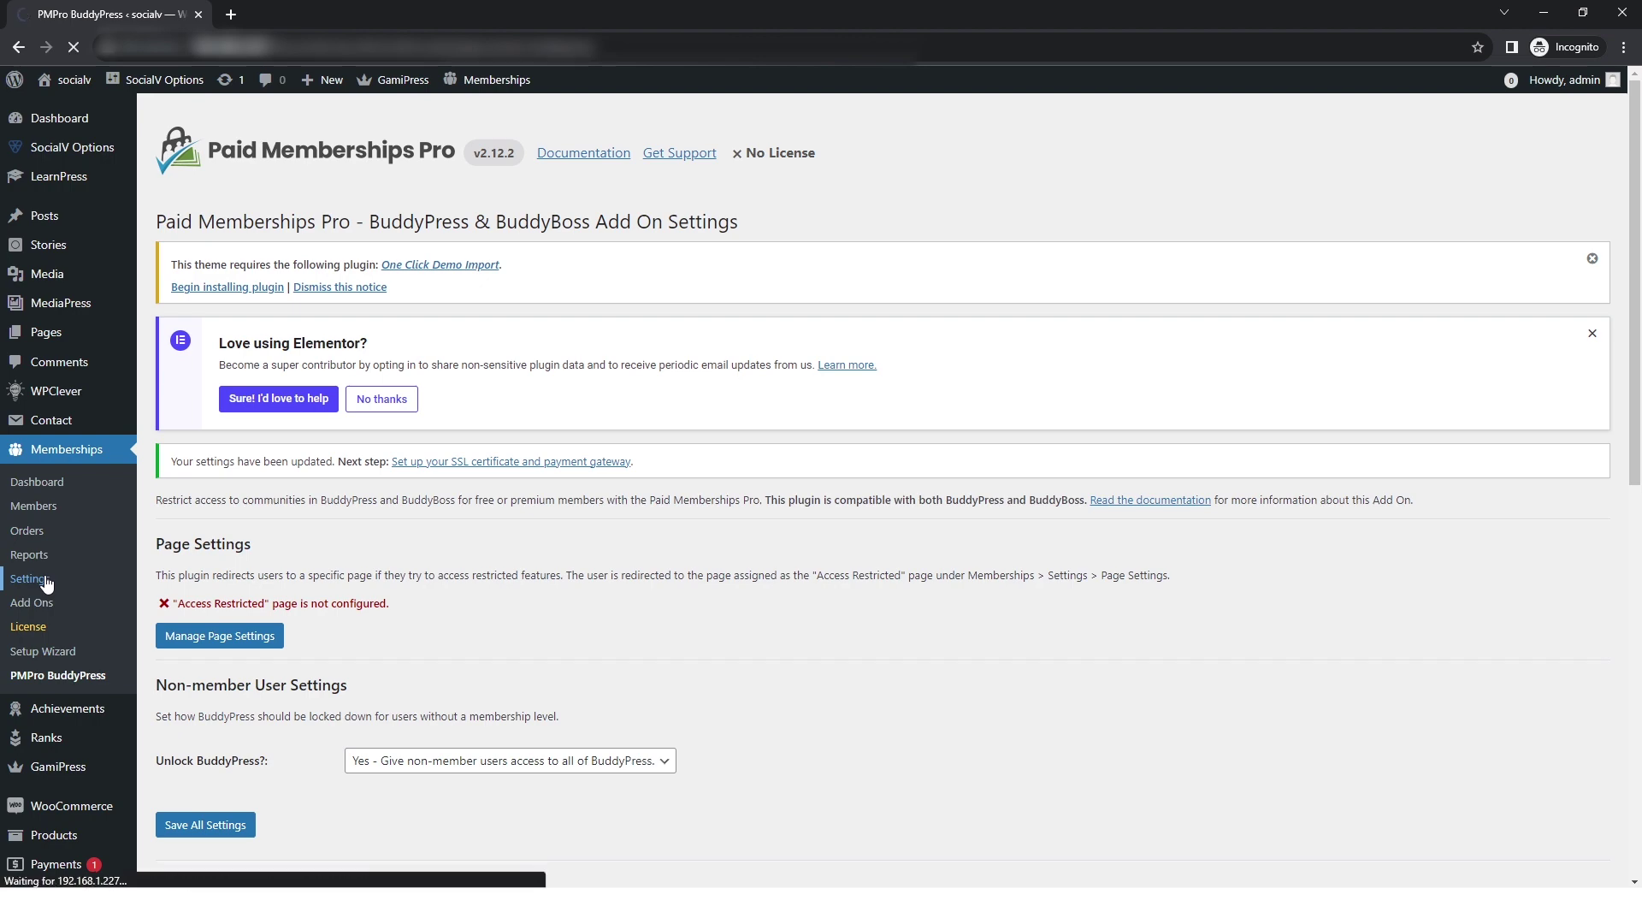
click(346, 703)
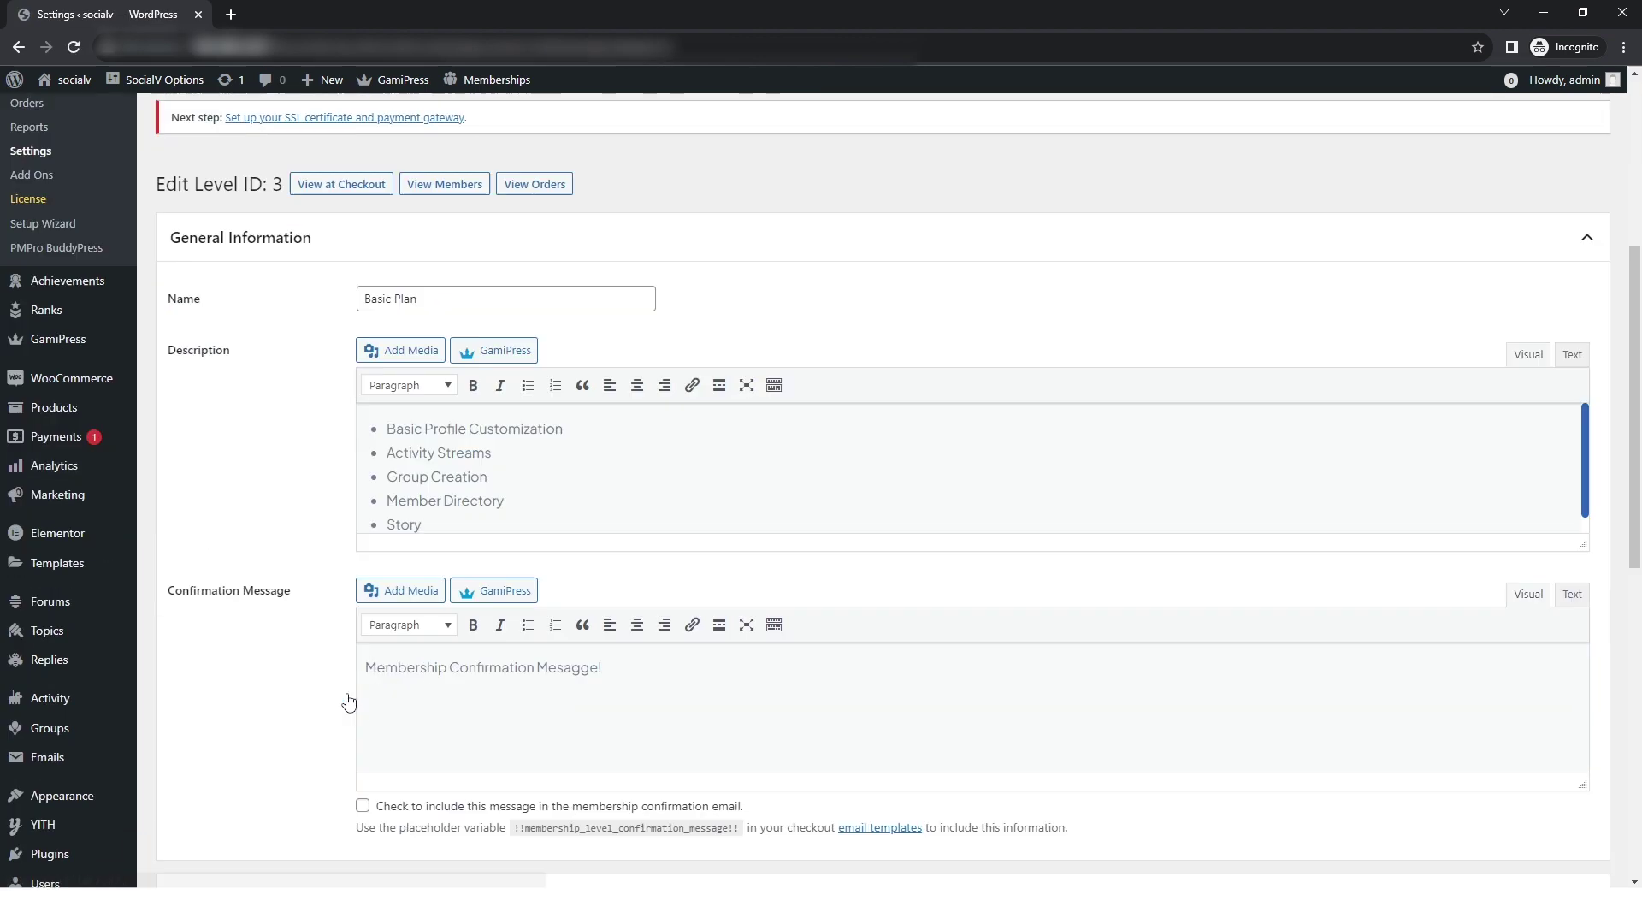
scroll(349, 701, down, 10)
click(349, 717)
scroll(349, 717, down, 3)
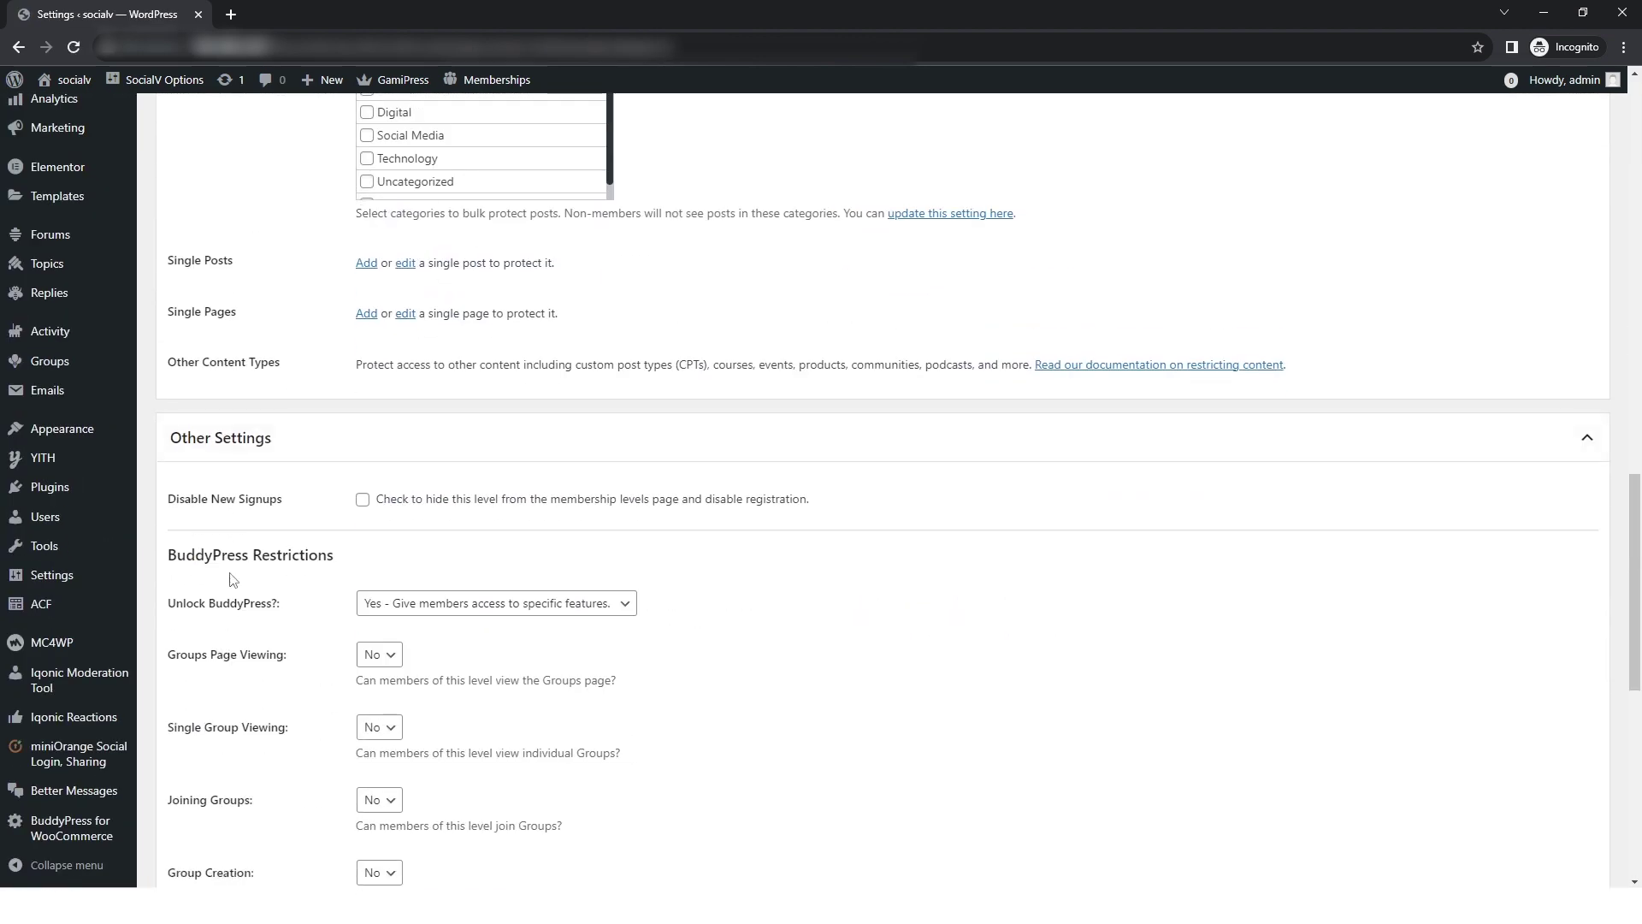
drag(195, 556, 345, 571)
Try each Unlock BuddyPress option, settle on giving members specific features, and save the level.
click(433, 604)
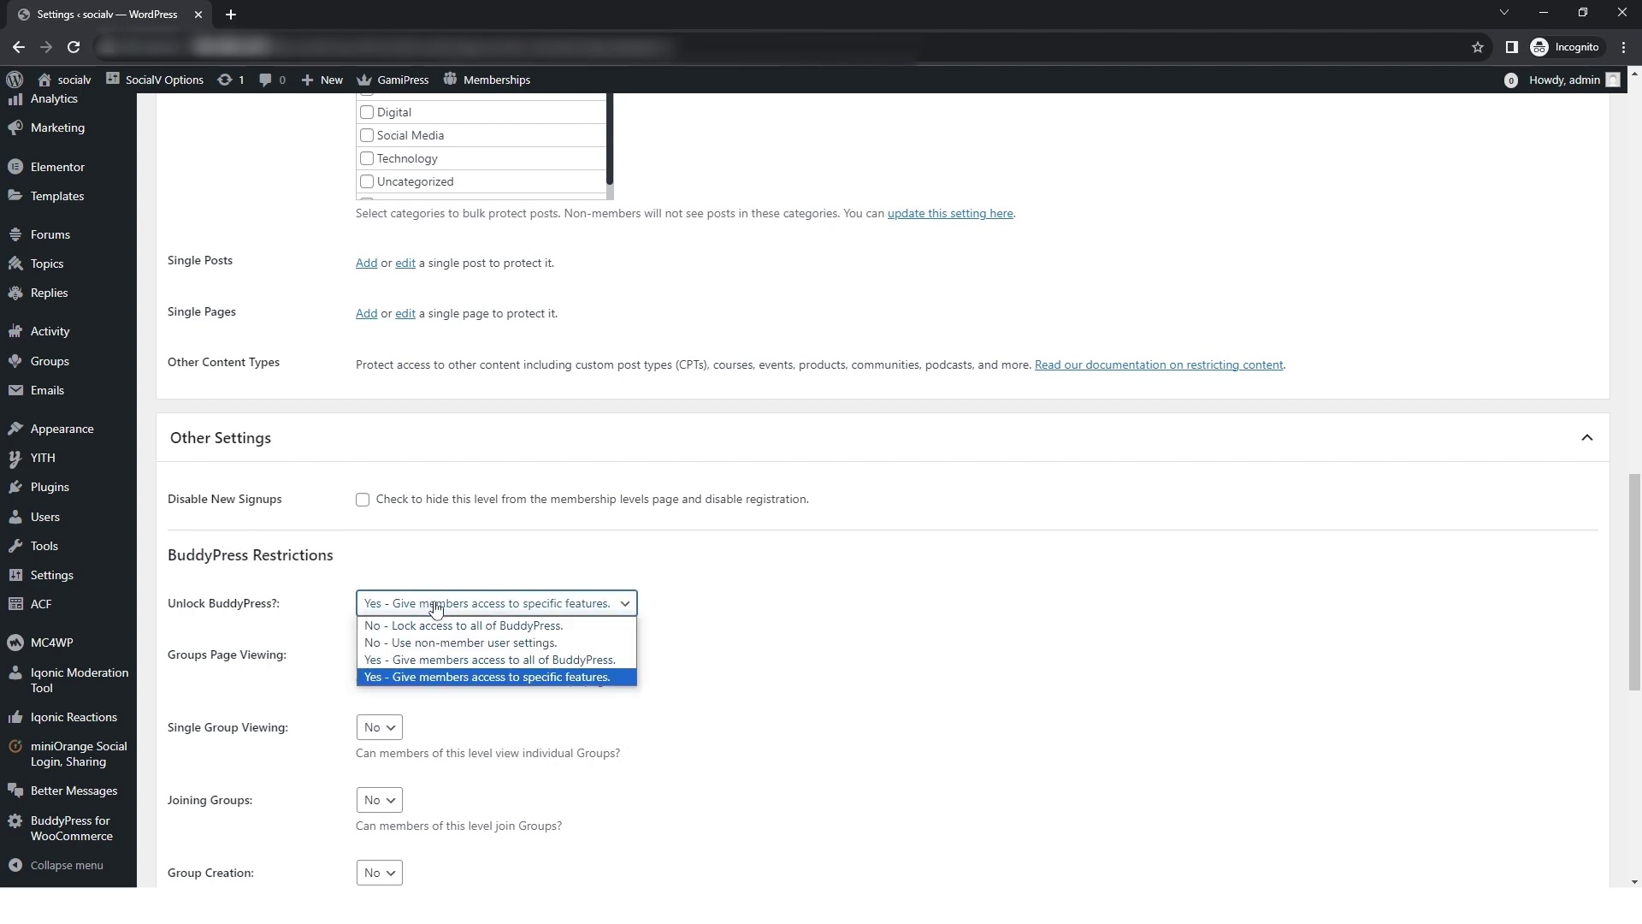
click(449, 624)
click(417, 606)
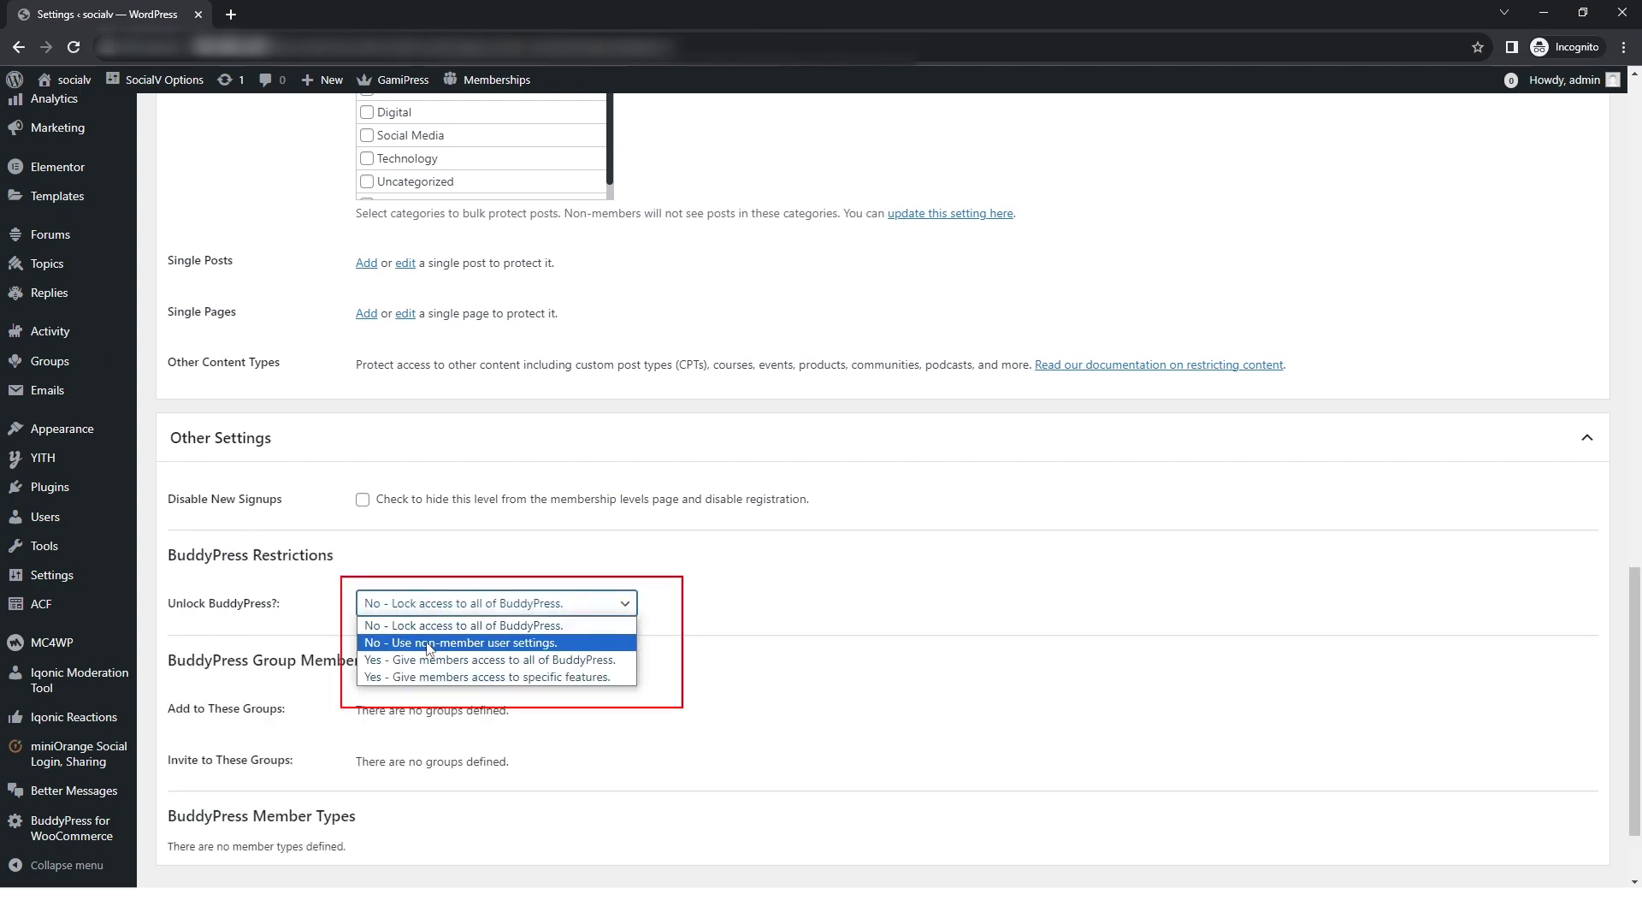
click(487, 644)
click(422, 604)
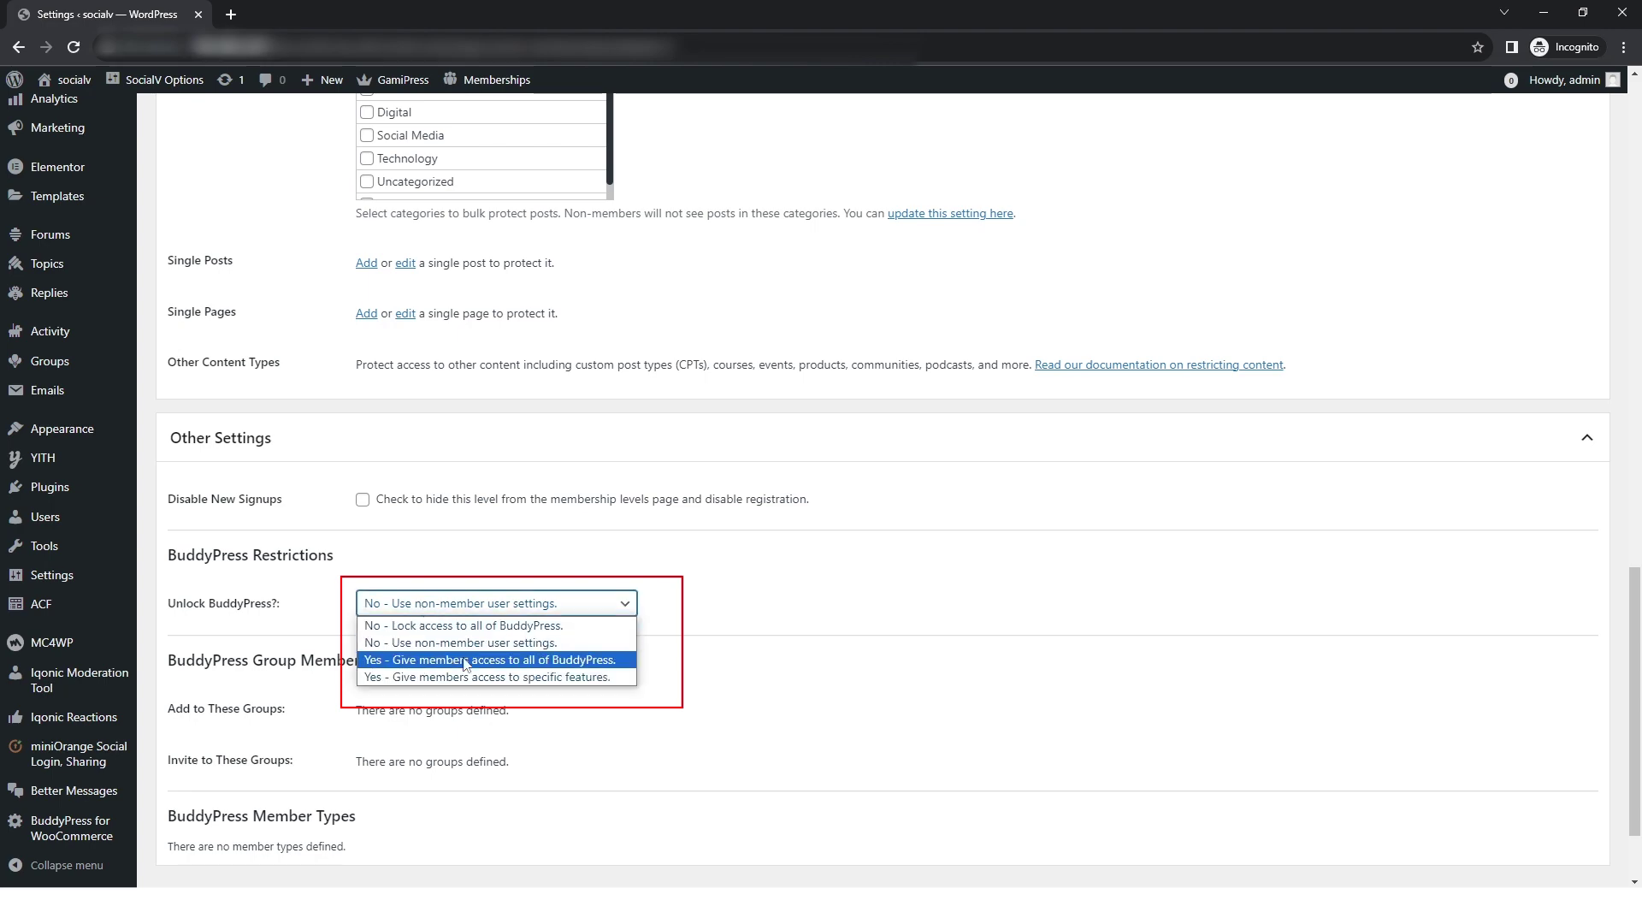
click(478, 661)
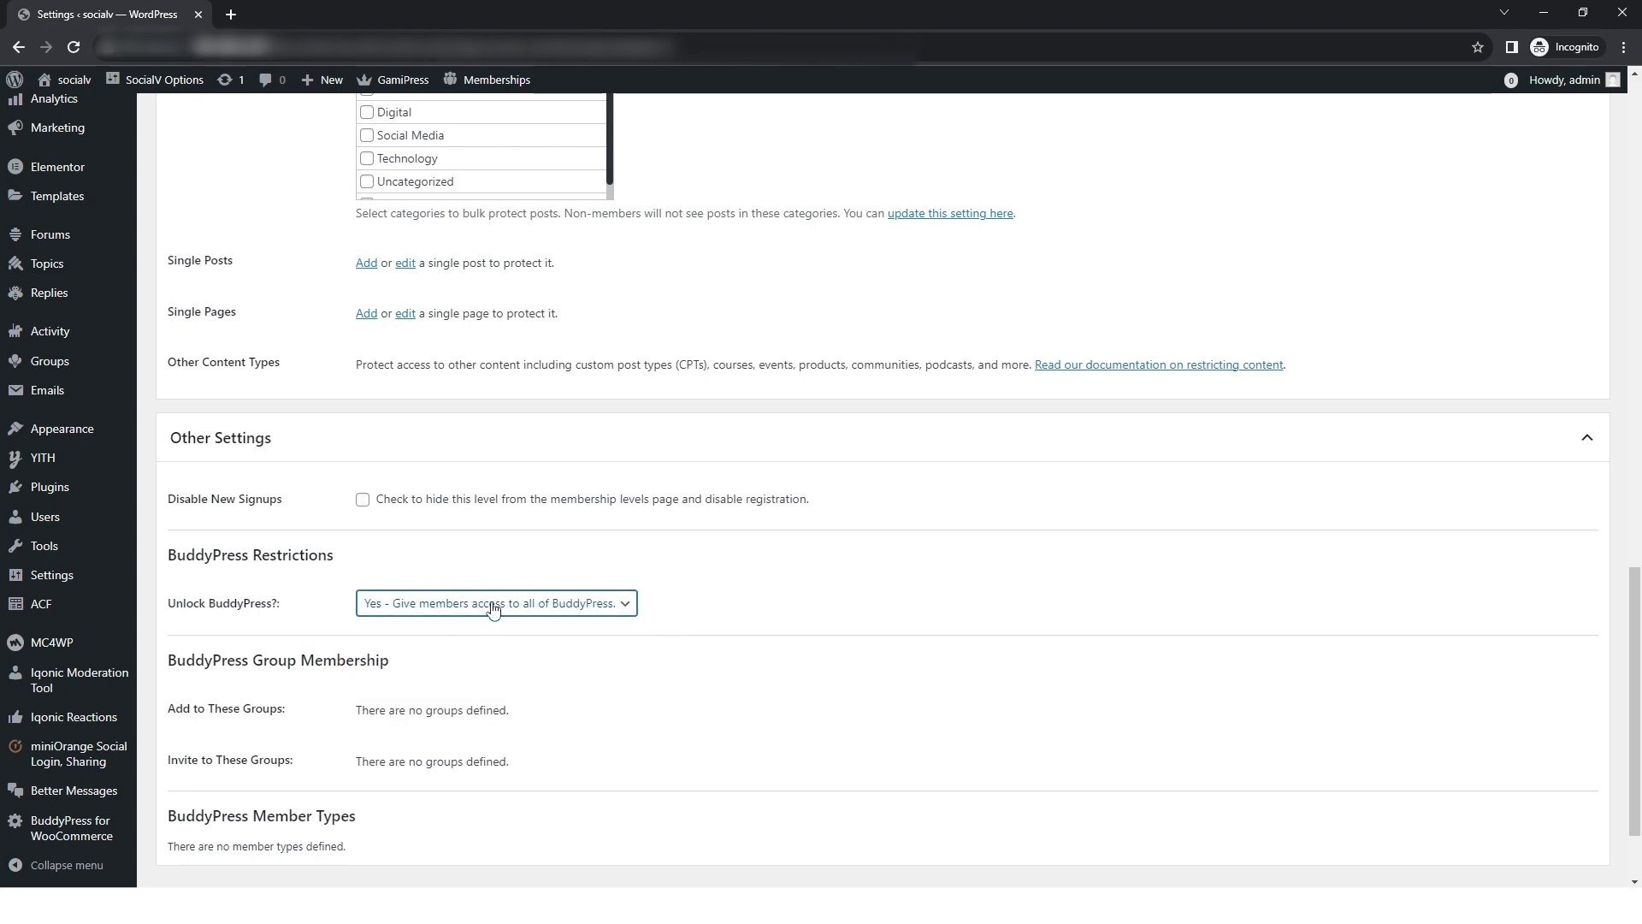
click(493, 608)
click(496, 671)
scroll(243, 661, down, 8)
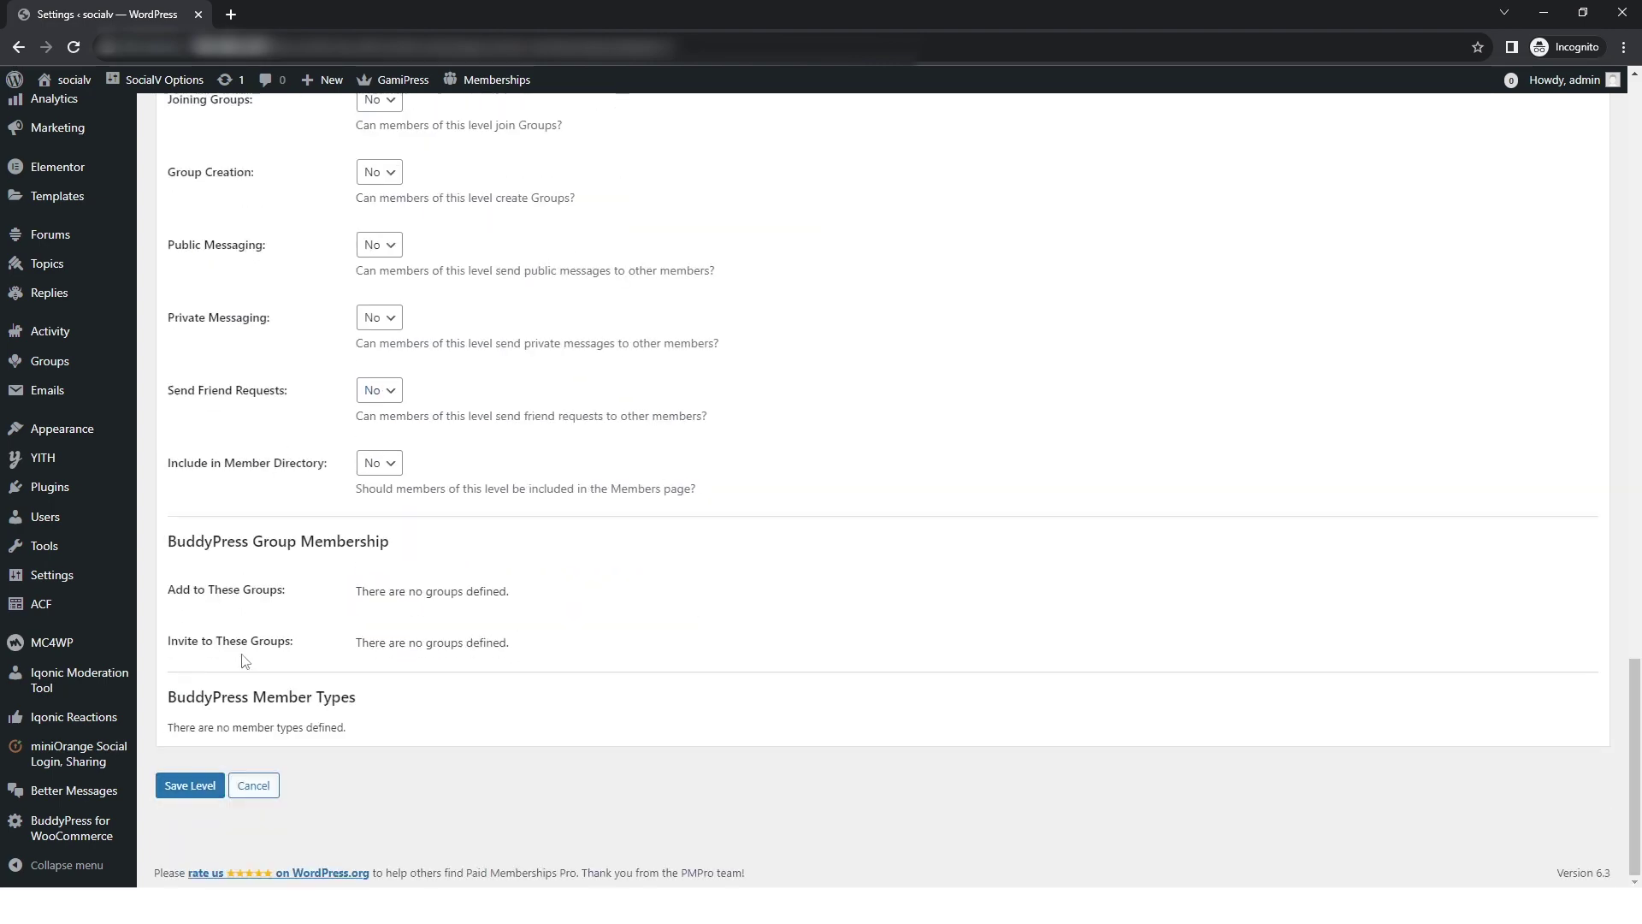
click(190, 785)
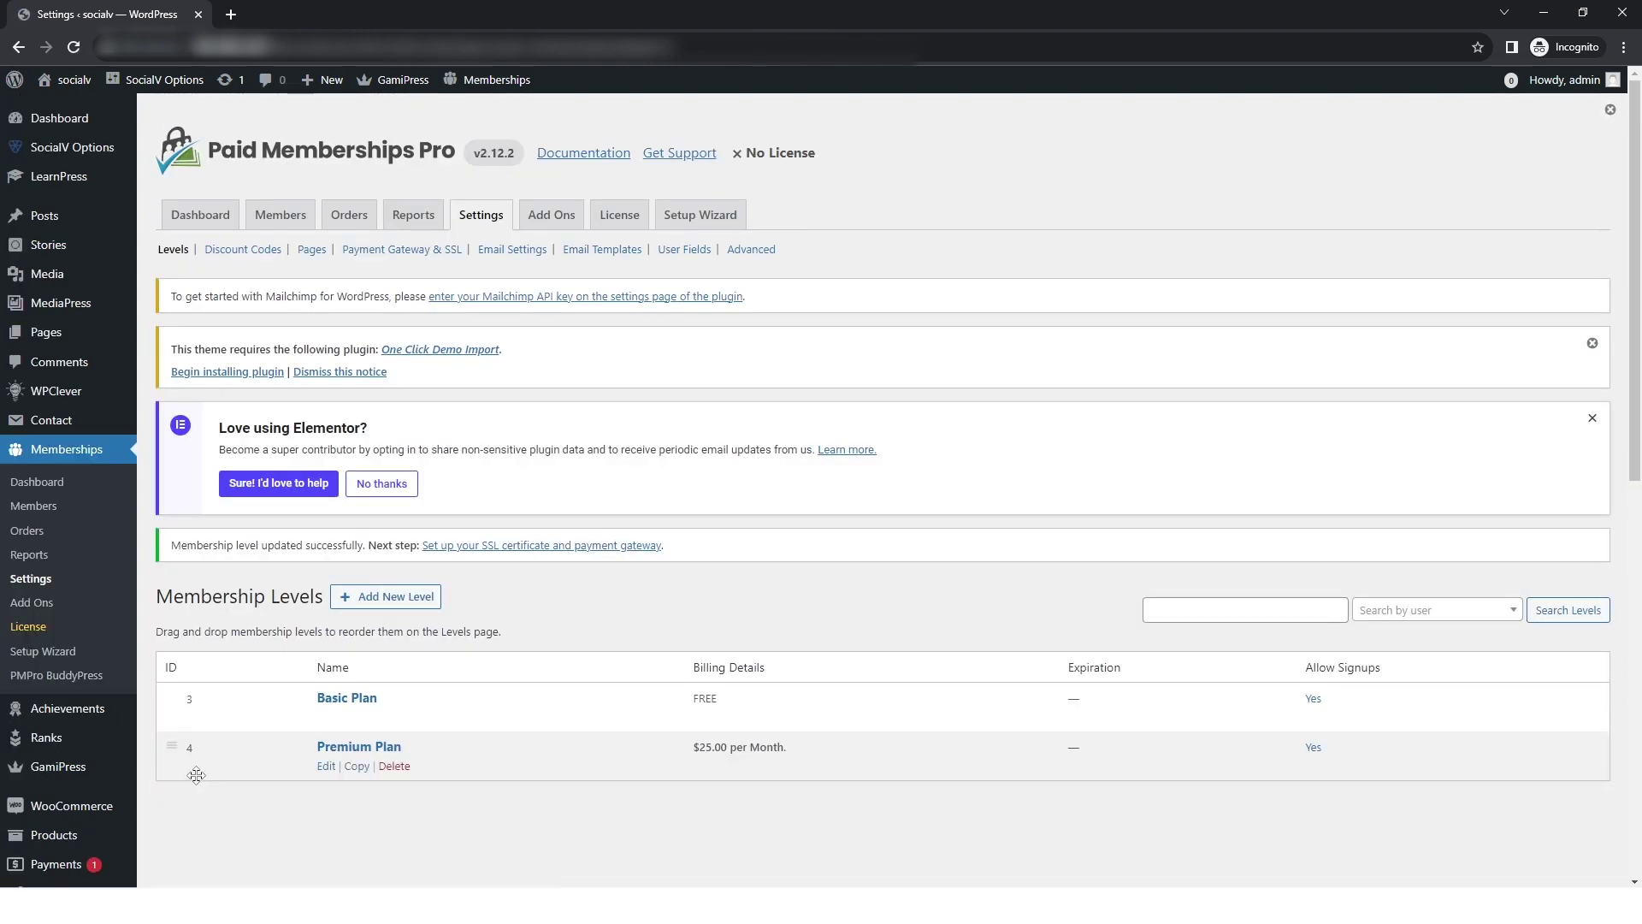
Go to the Discount Codes settings and start creating a new discount code.
scroll(196, 775, down, 3)
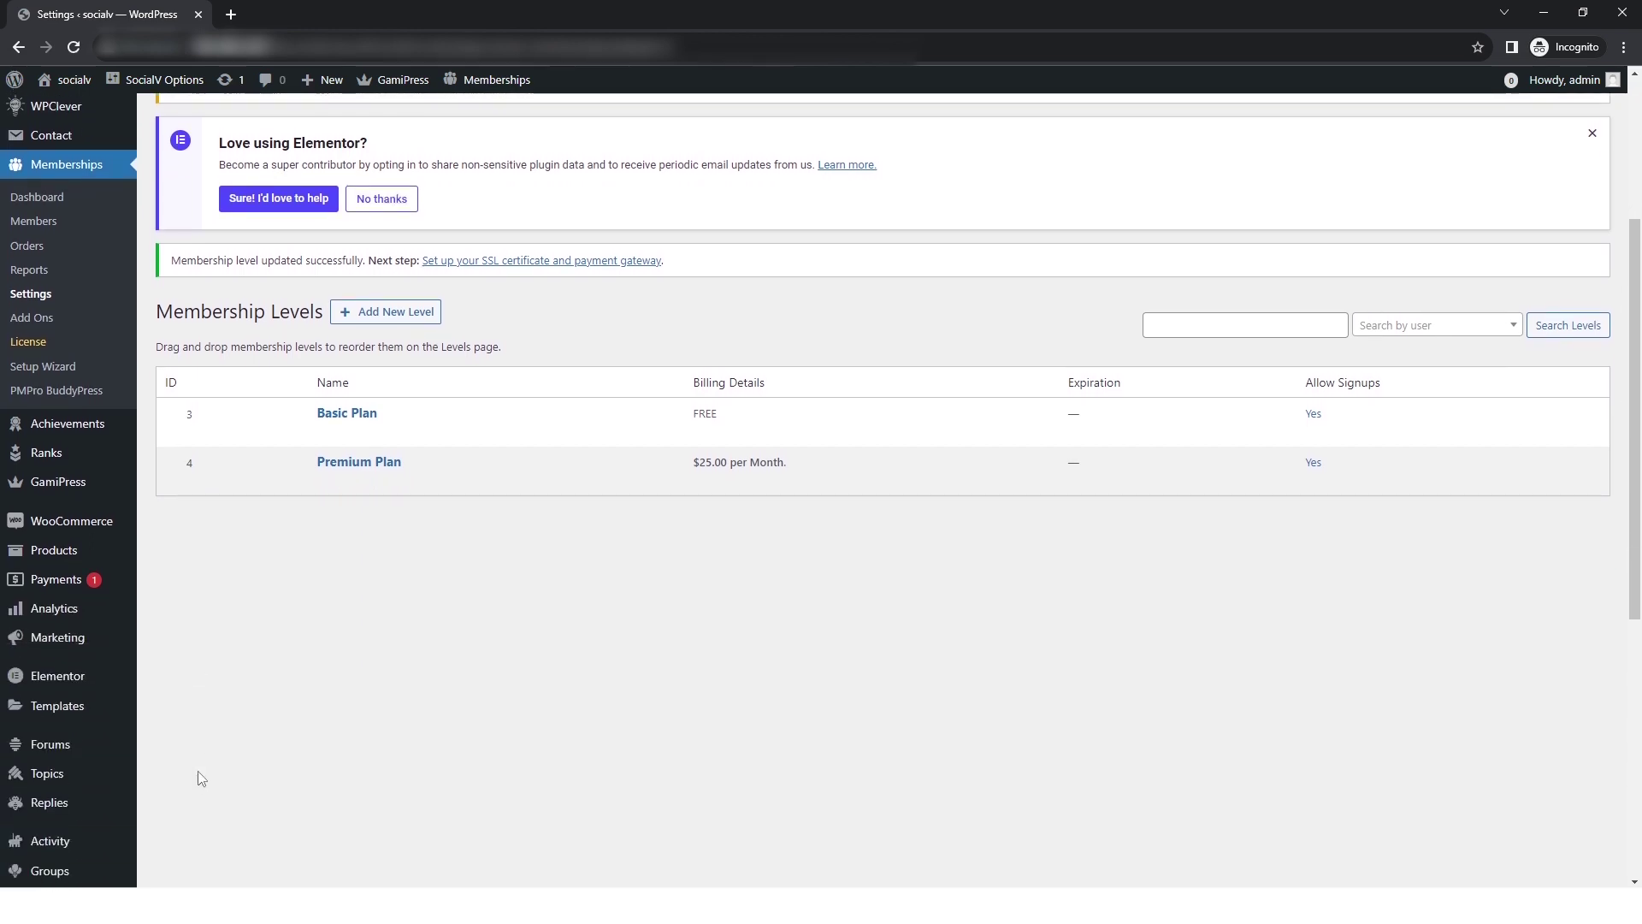
key(ctrl+shift+t)
key(ctrl+shift+t)
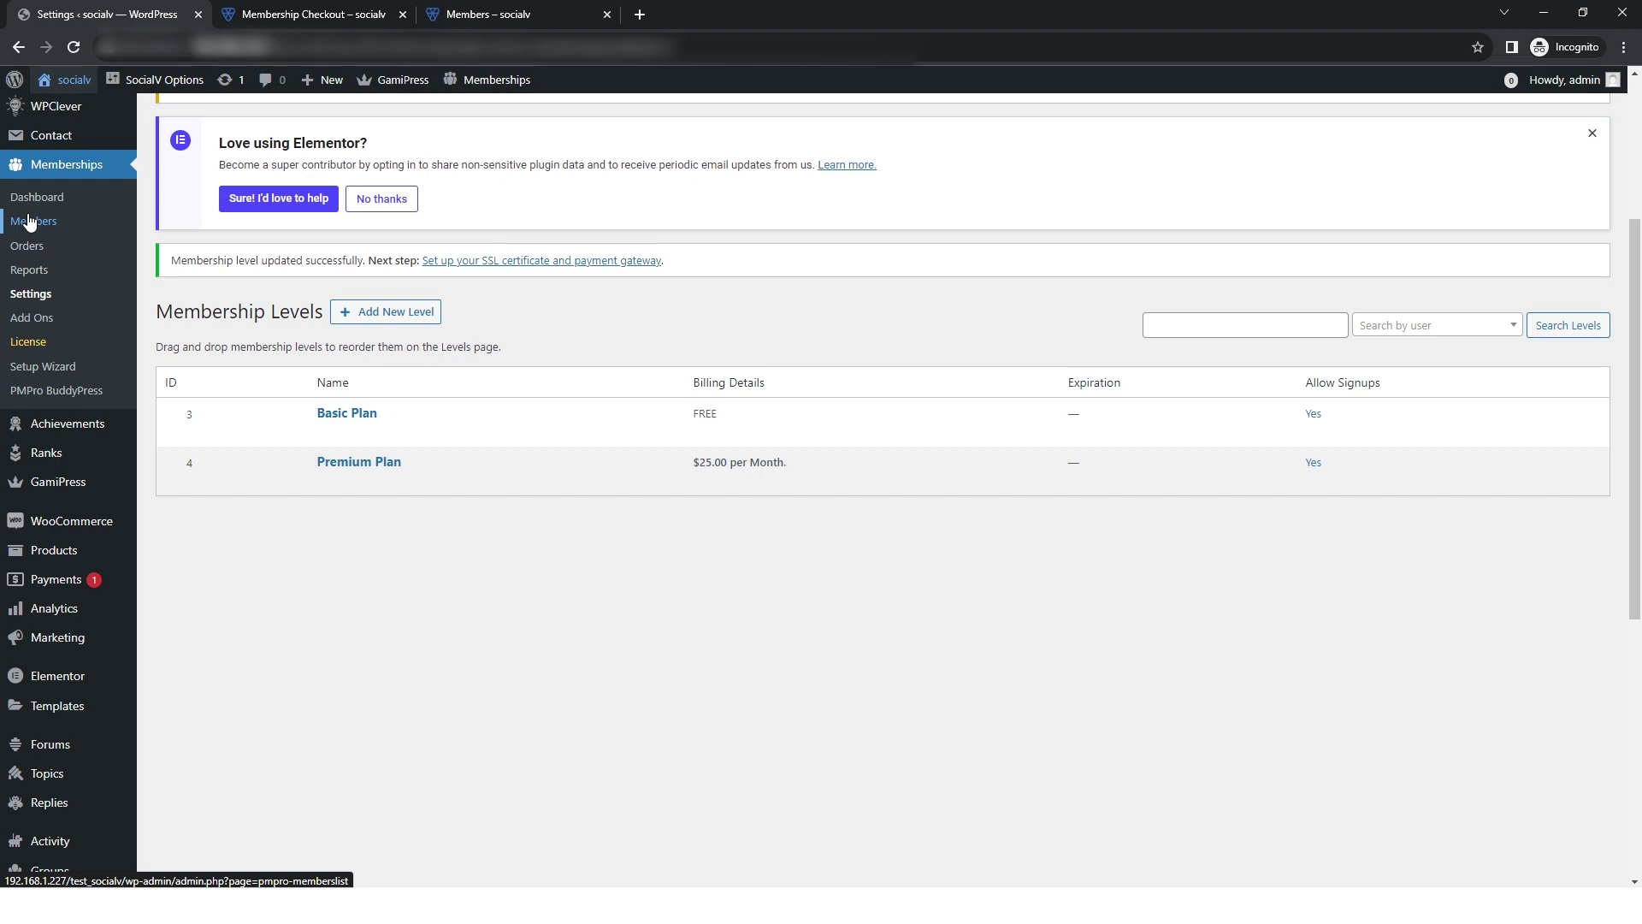
scroll(29, 221, up, 2)
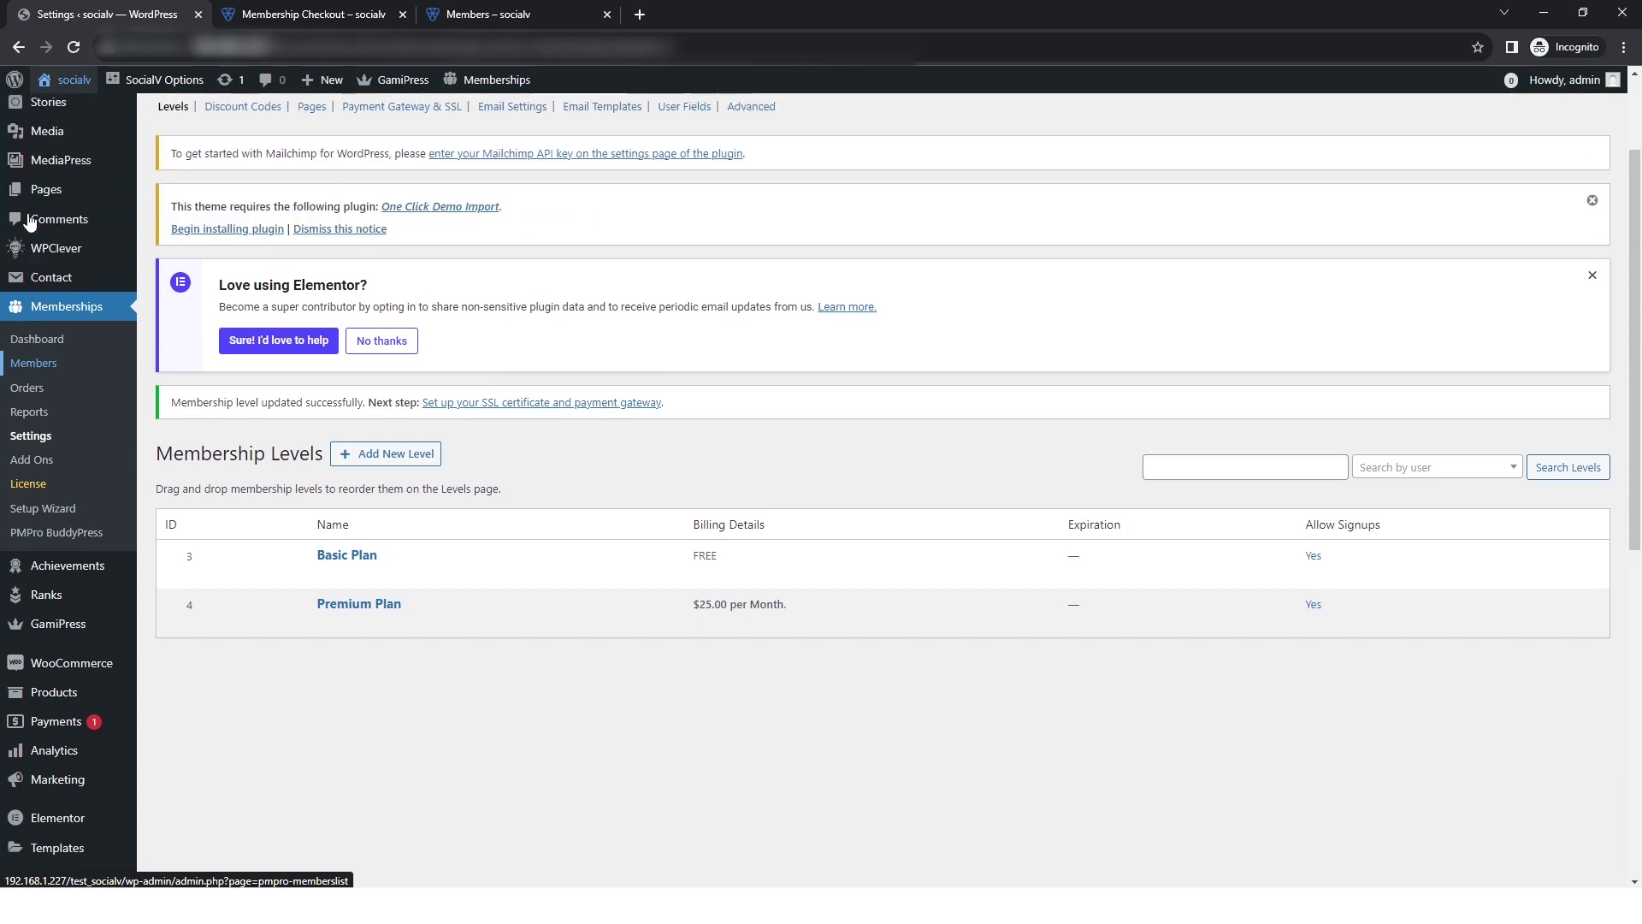
scroll(26, 221, up, 2)
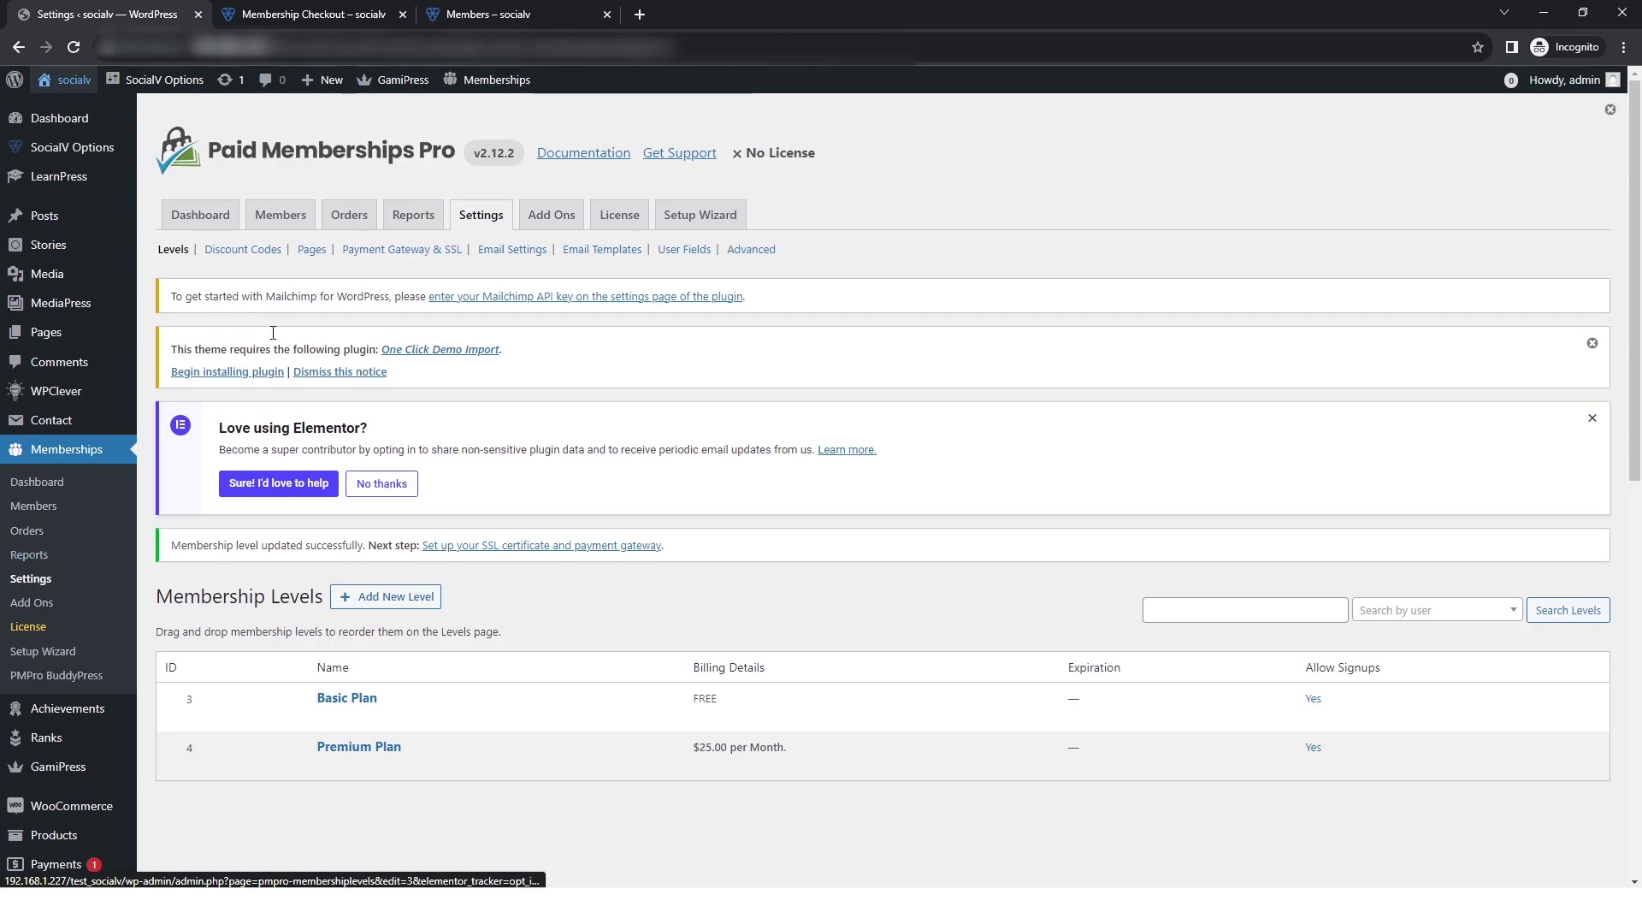
click(243, 251)
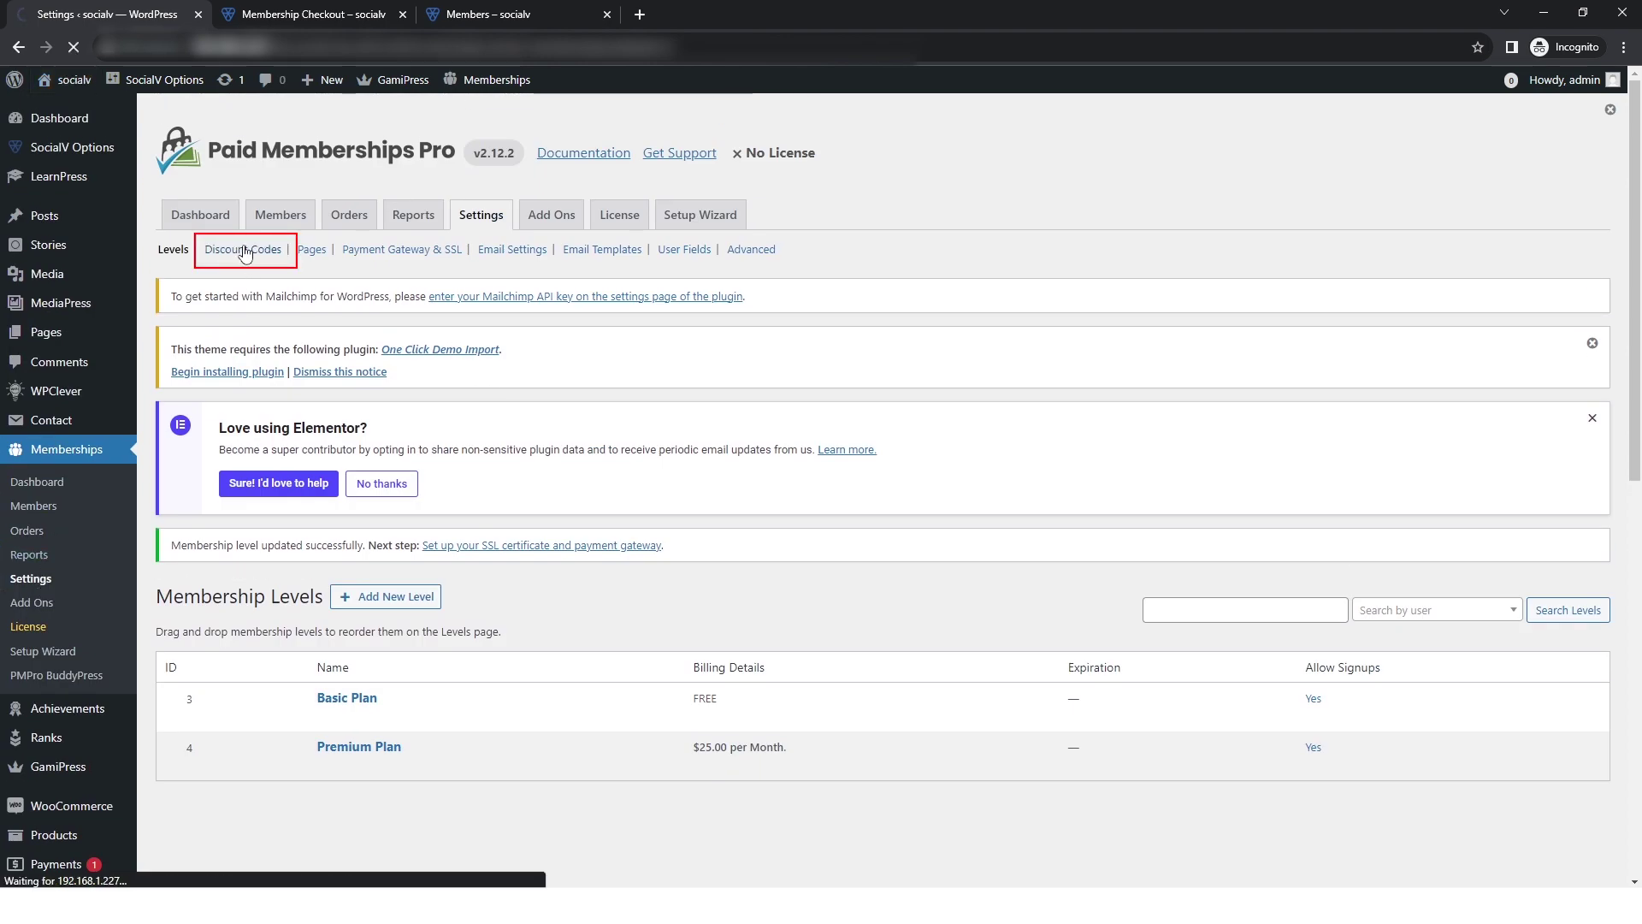
scroll(735, 676, down, 4)
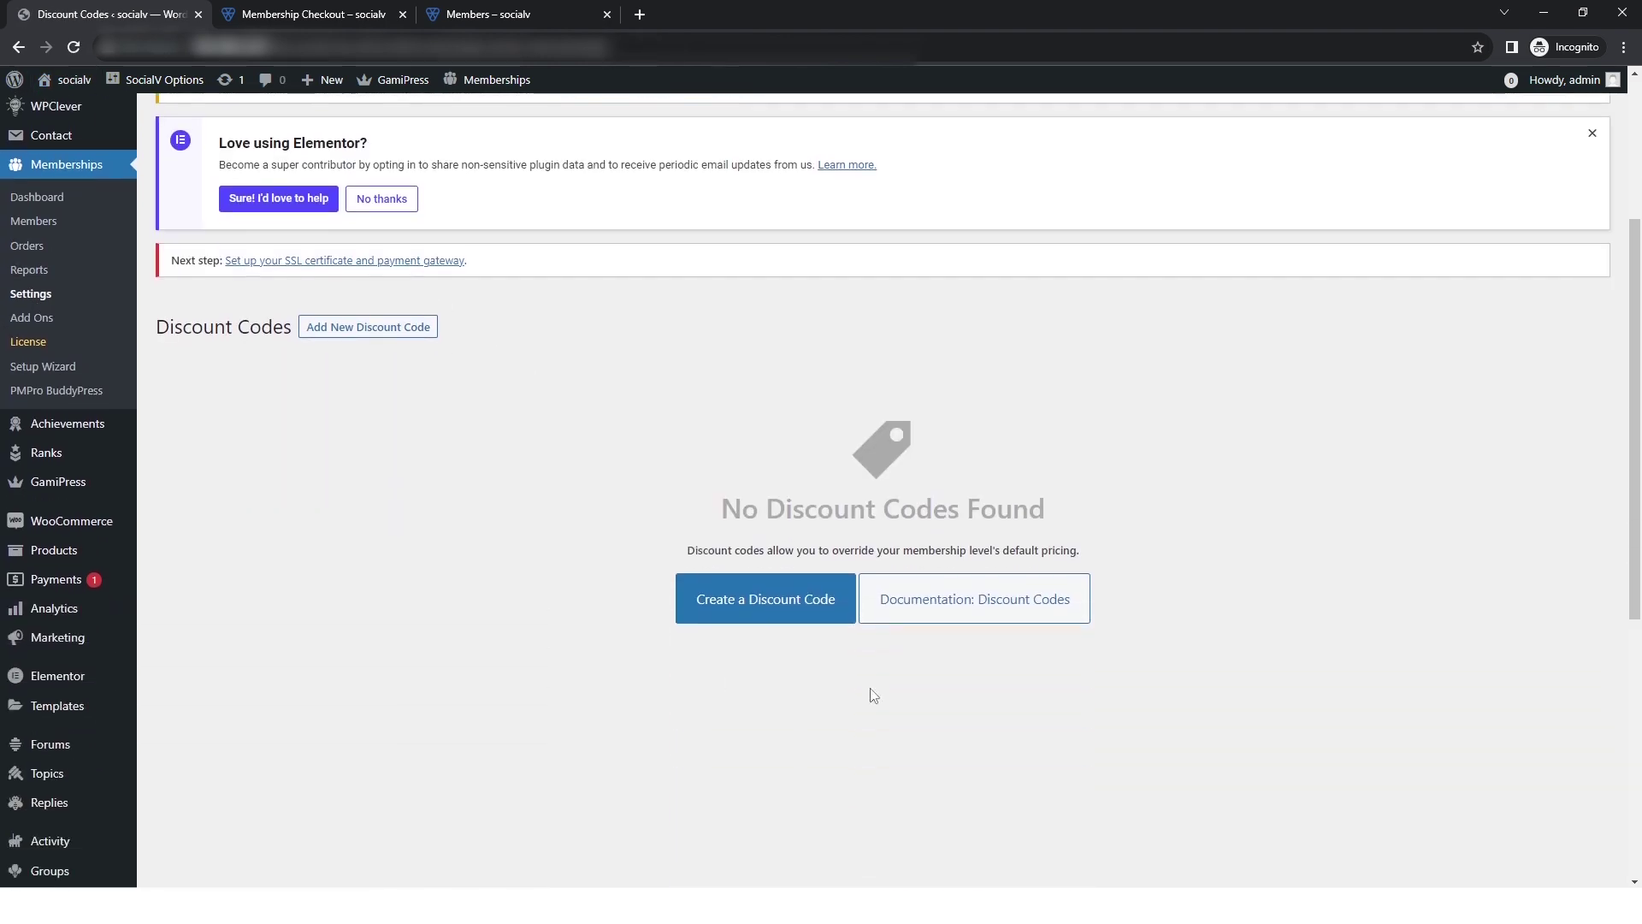
click(779, 609)
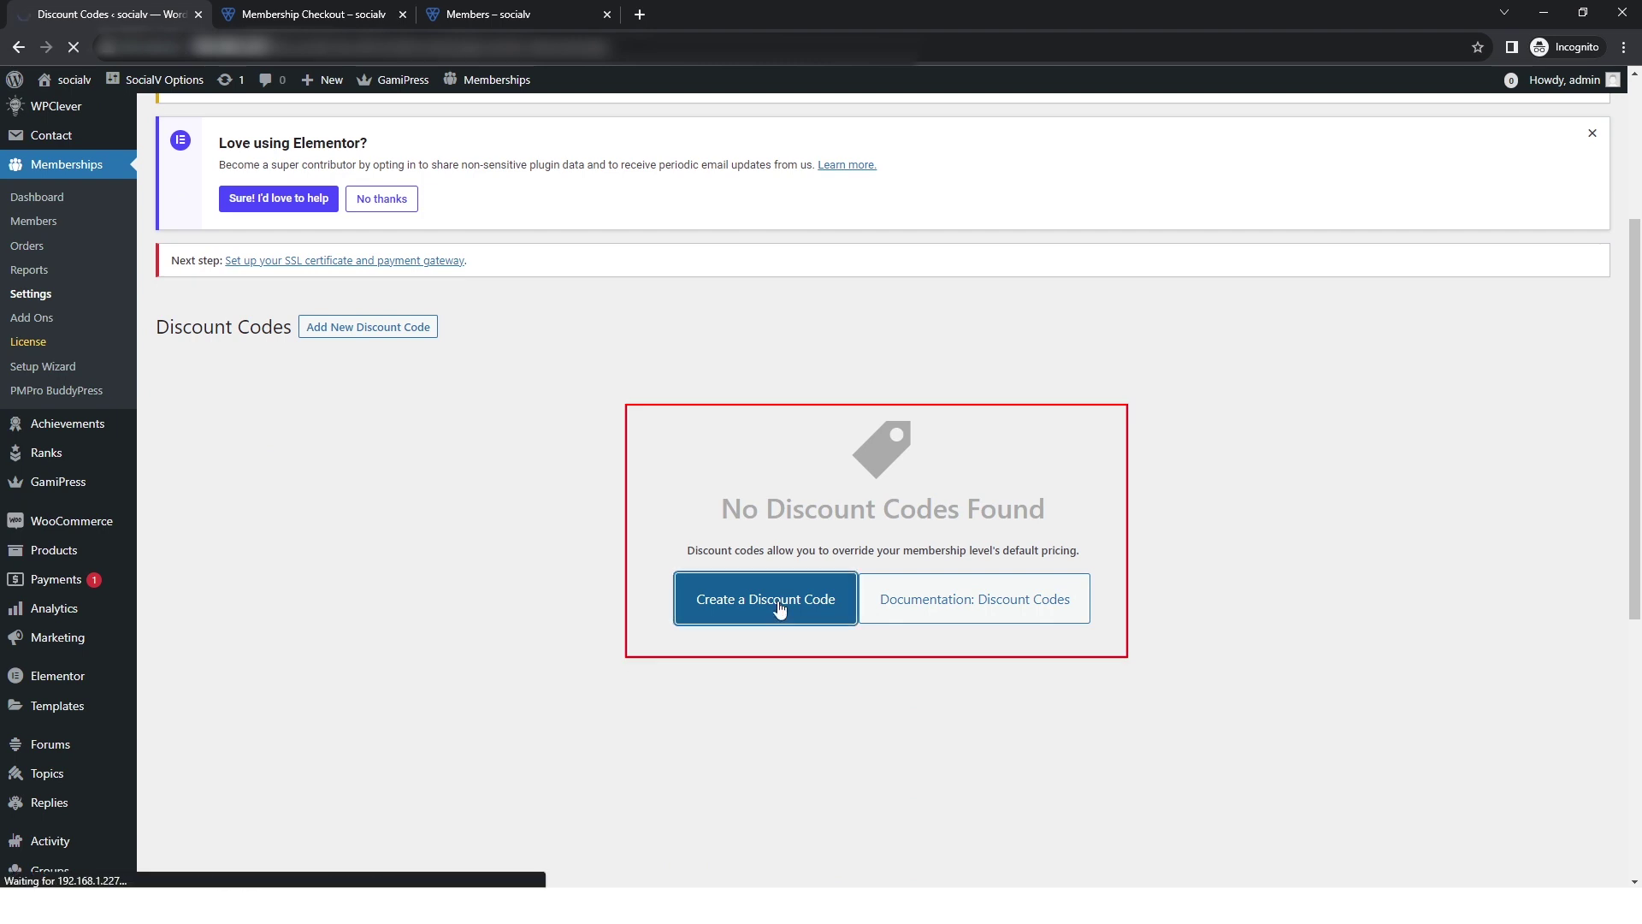
Review the new code's start and expiration dates and its unlimited uses note.
scroll(672, 664, down, 4)
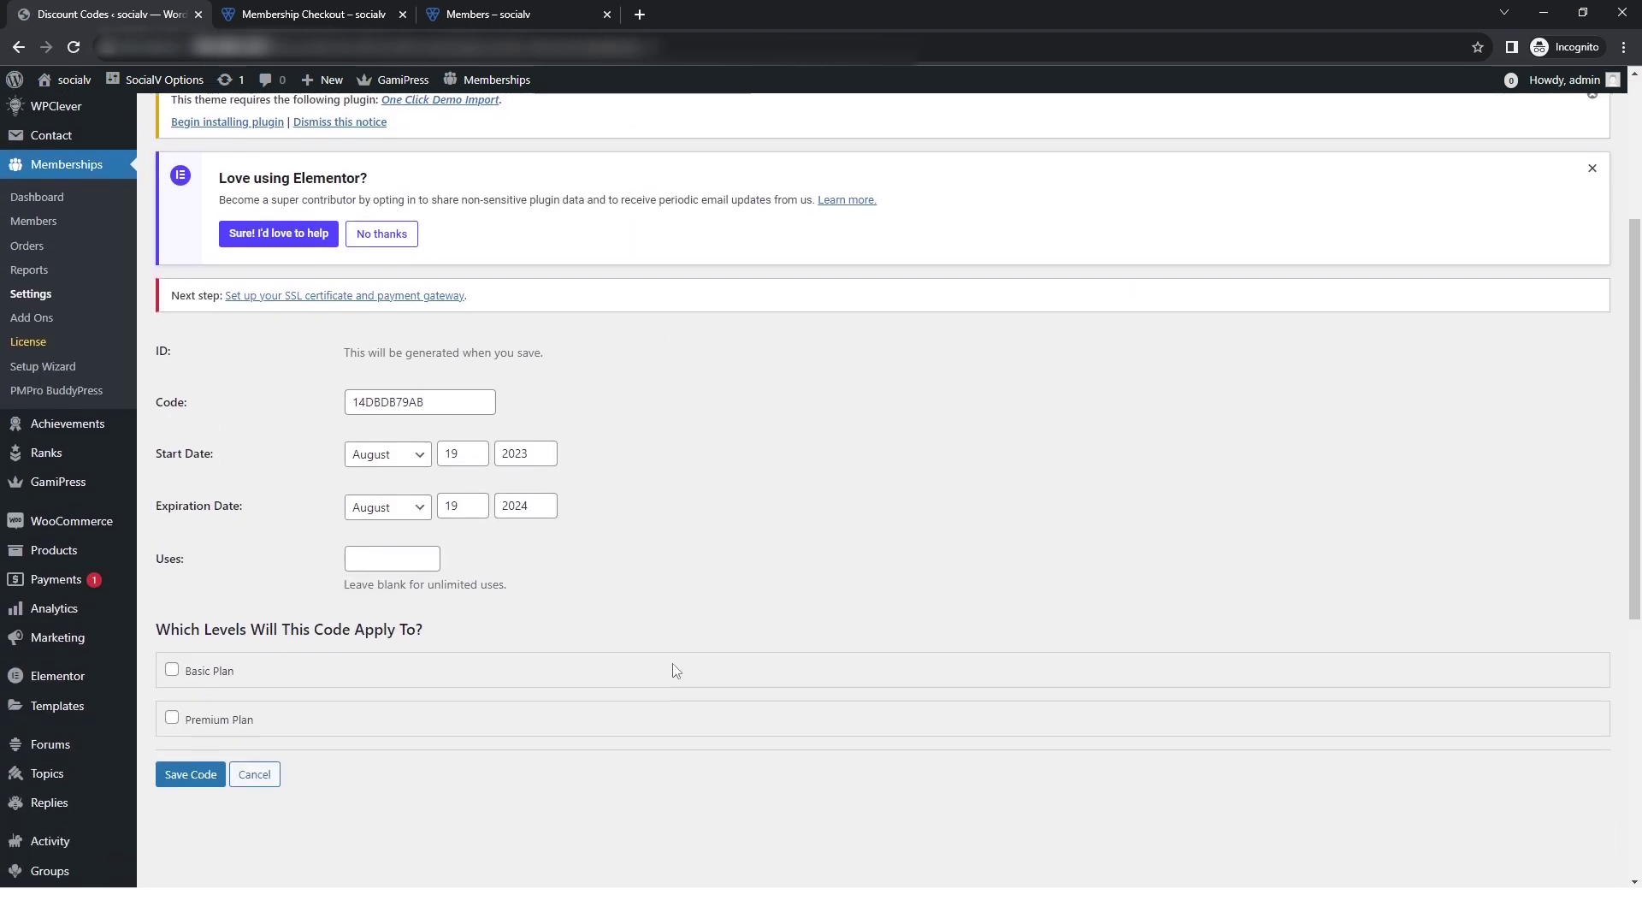
click(387, 508)
click(537, 505)
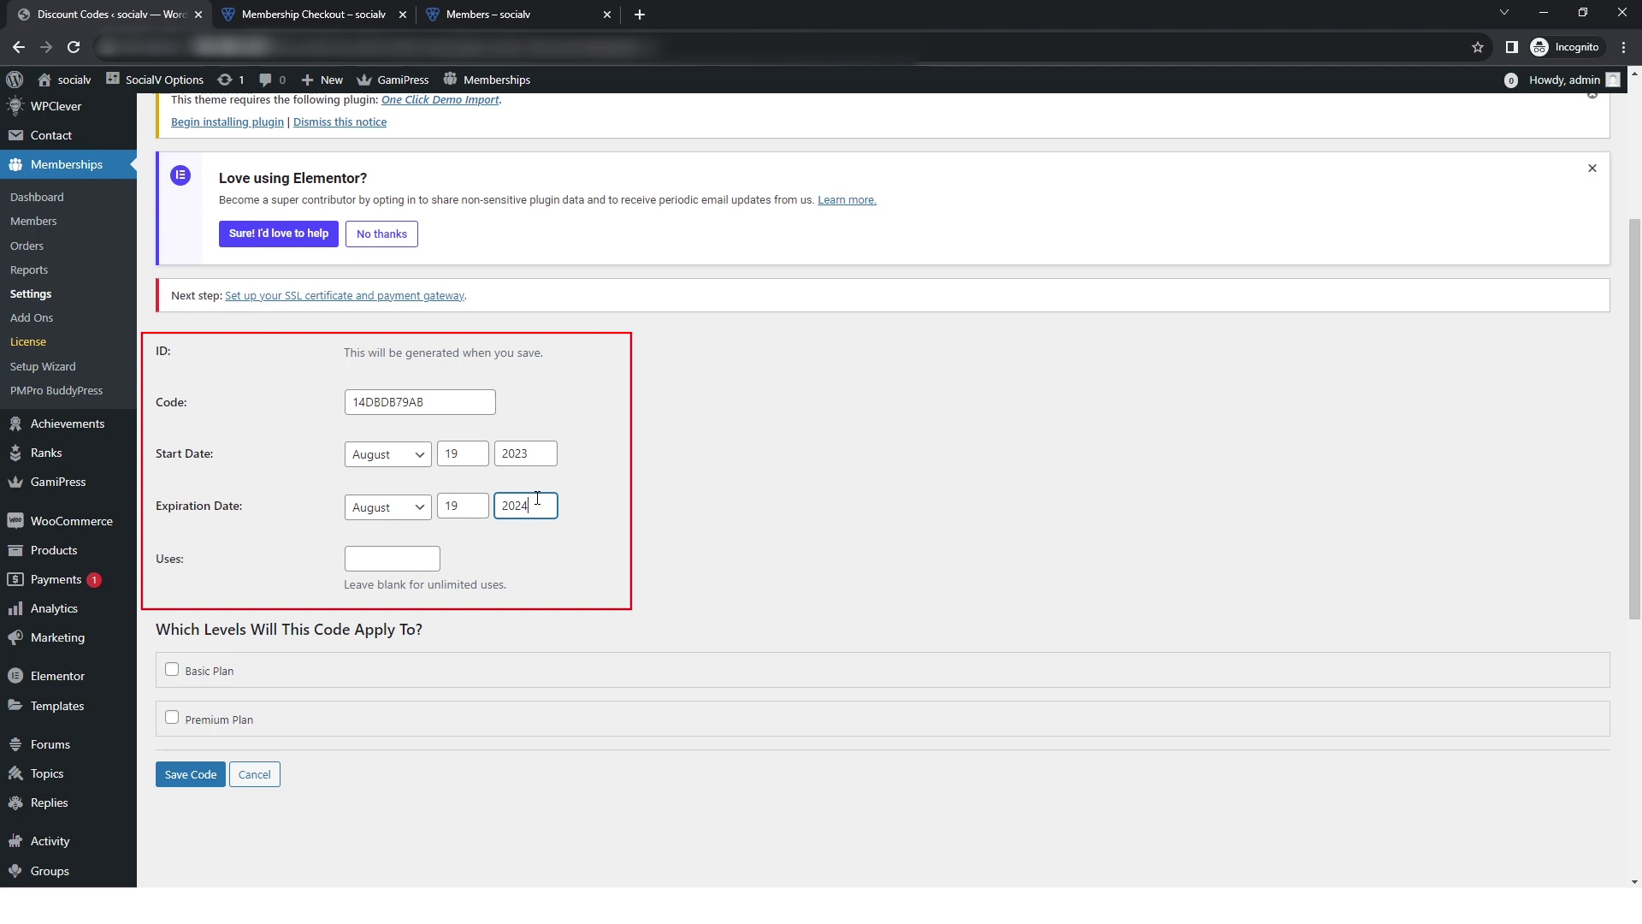
click(364, 563)
drag(345, 584, 540, 587)
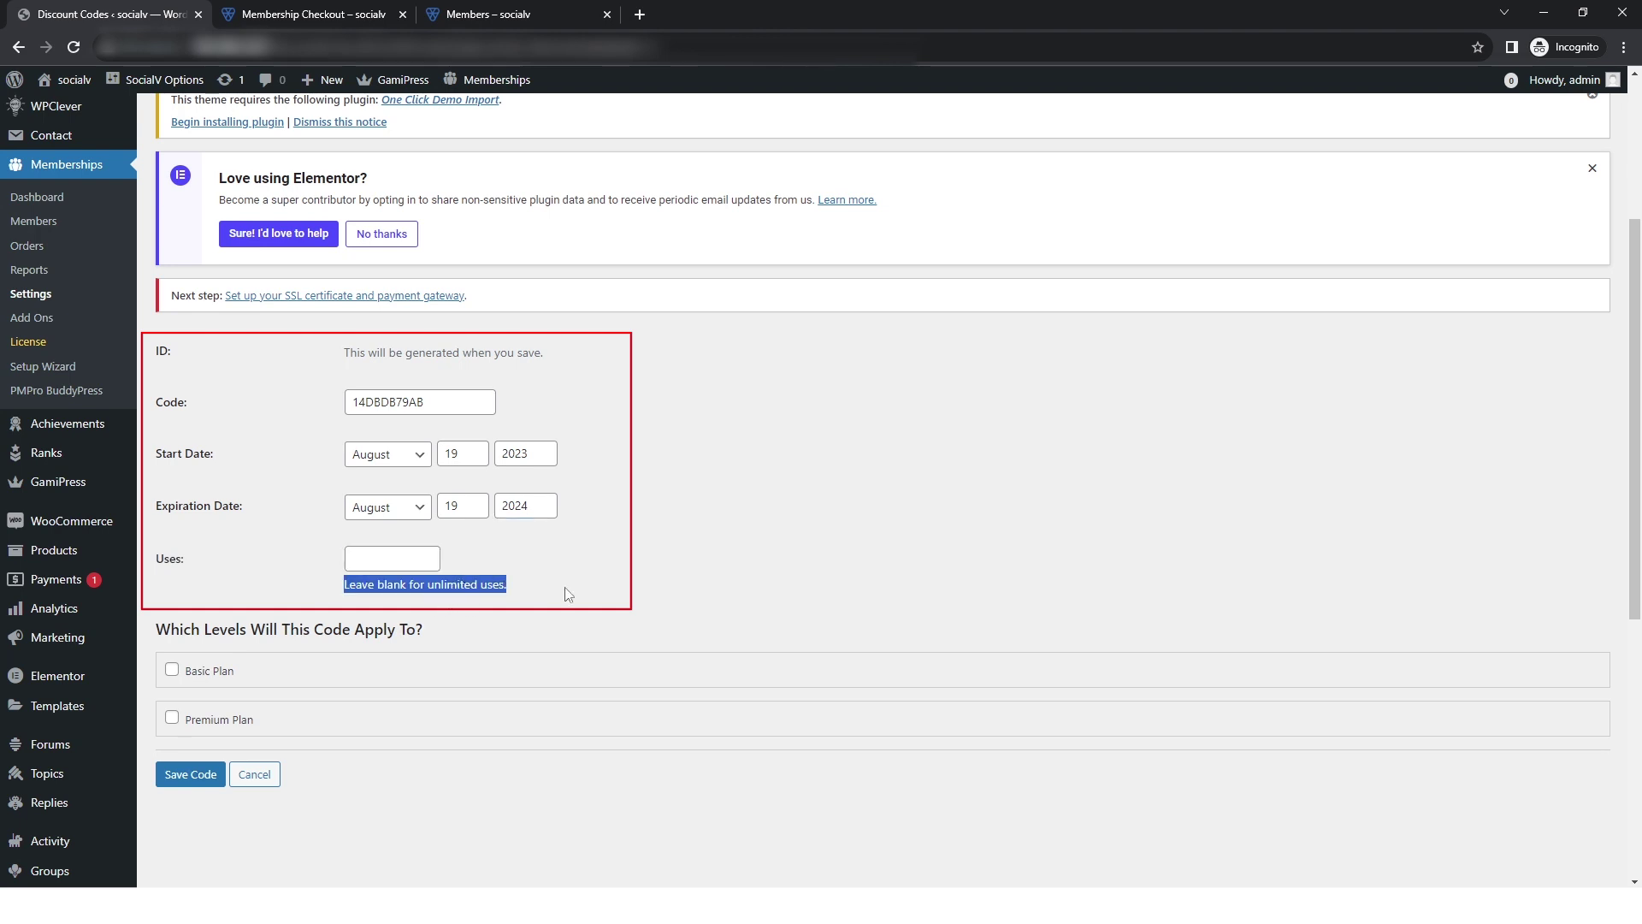
click(567, 595)
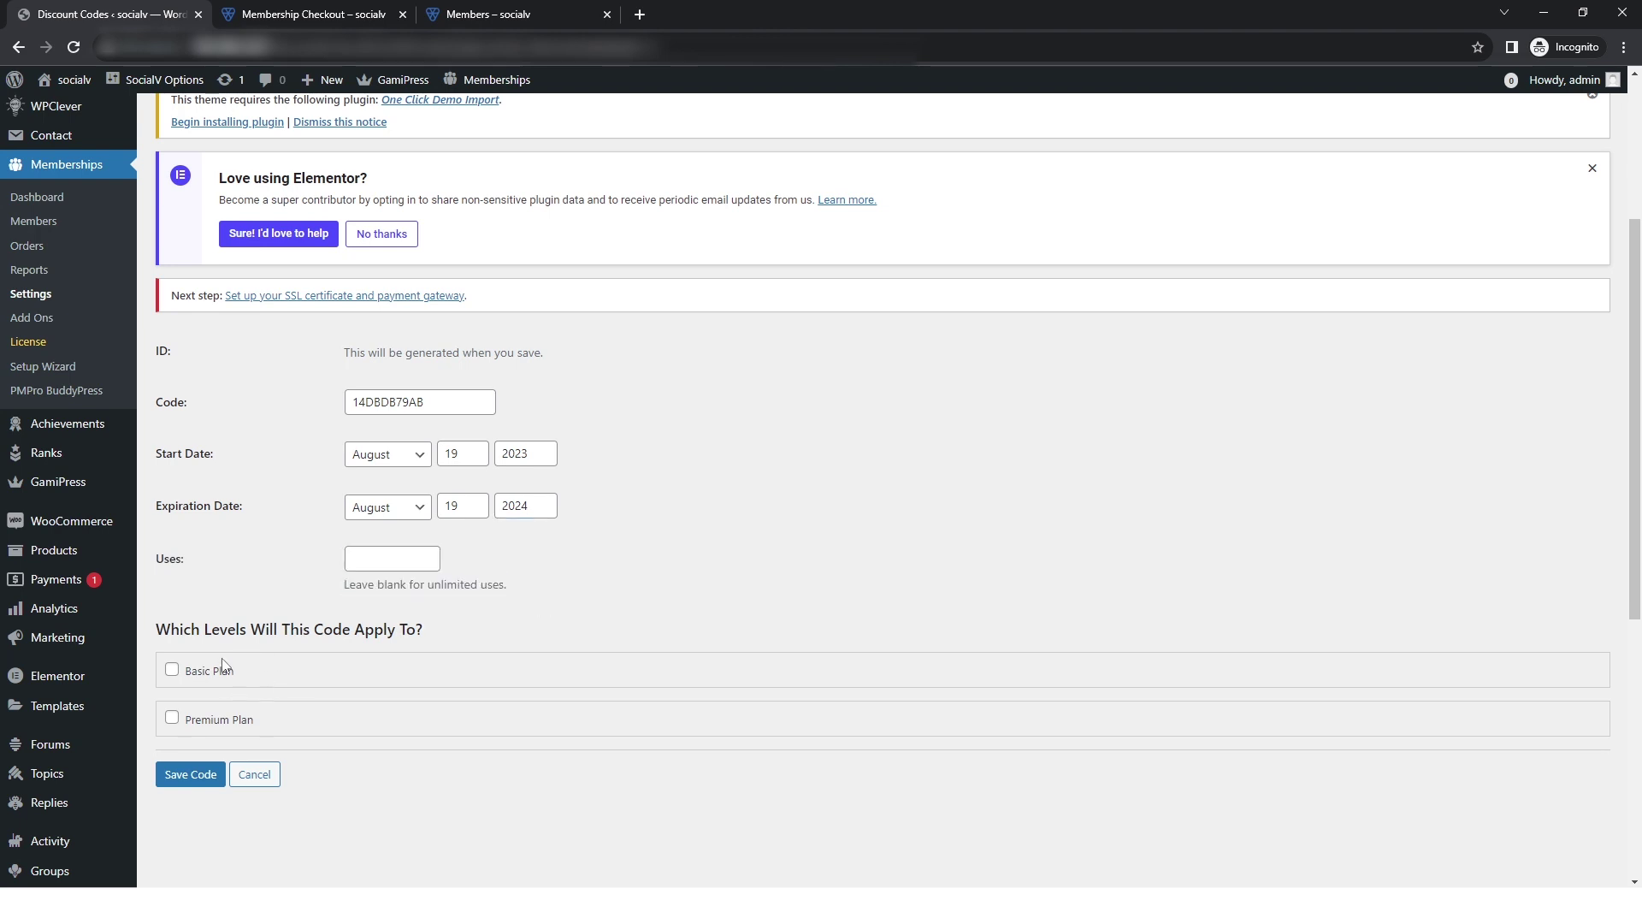
Apply the code to the Premium Plan with an initial payment of 15.
click(171, 717)
scroll(172, 727, down, 2)
drag(180, 626, 269, 627)
click(407, 624)
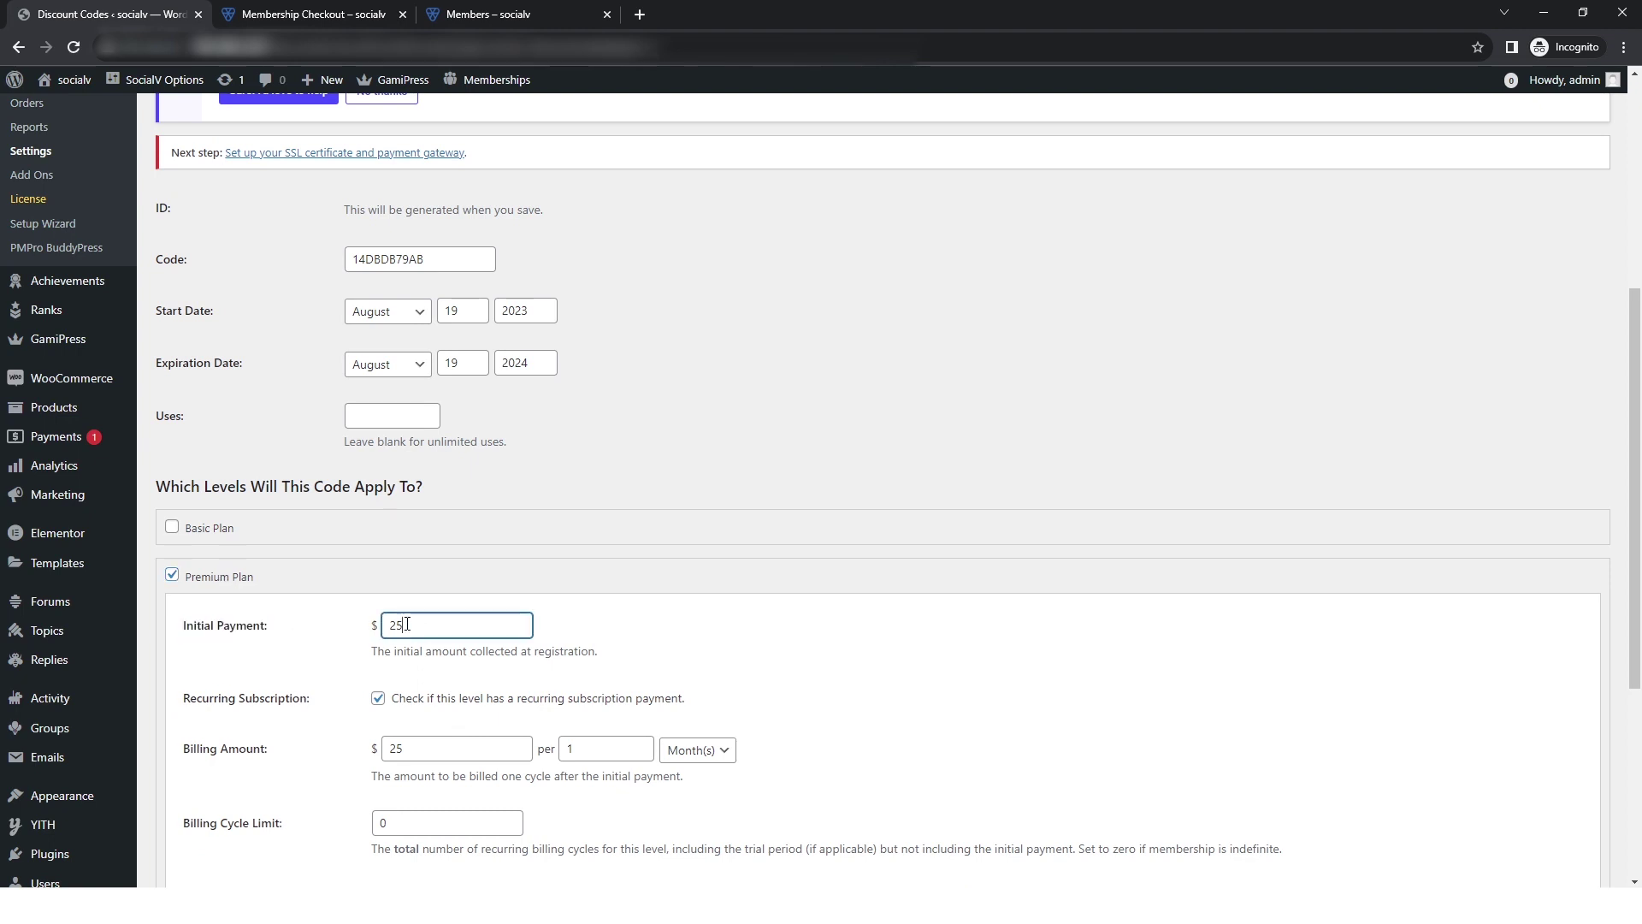
key(BackSpace)
key(BackSpace)
text(15)
Enable membership expiration of 1 Year for the code and save it.
scroll(407, 623, down, 3)
click(377, 661)
click(409, 714)
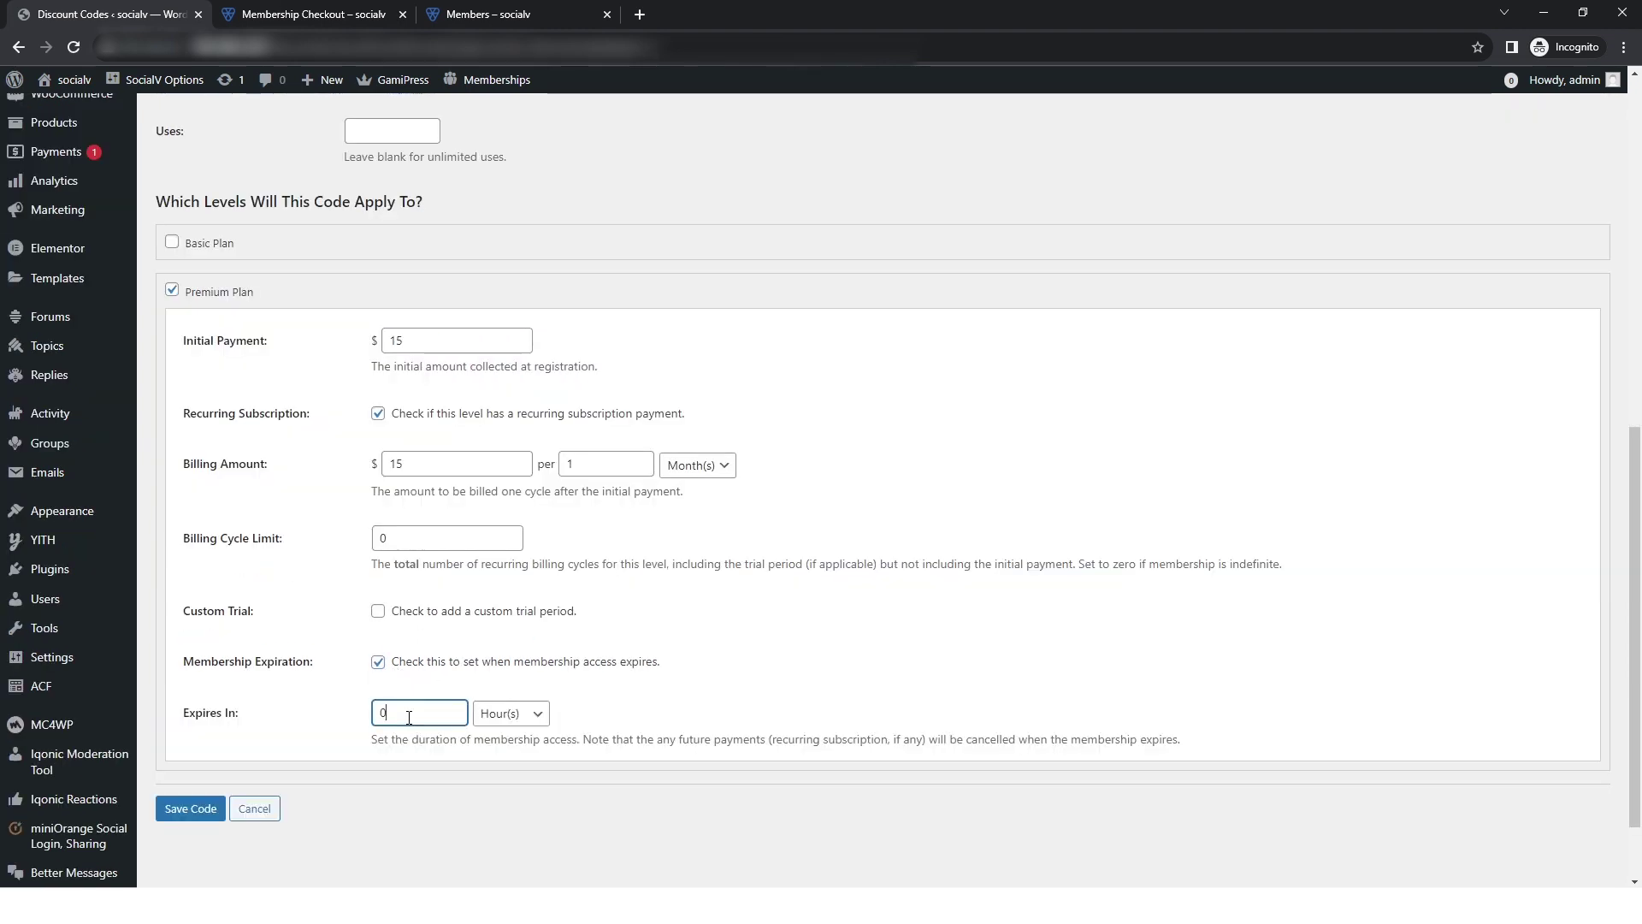
key(BackSpace)
text(1)
click(511, 713)
click(505, 807)
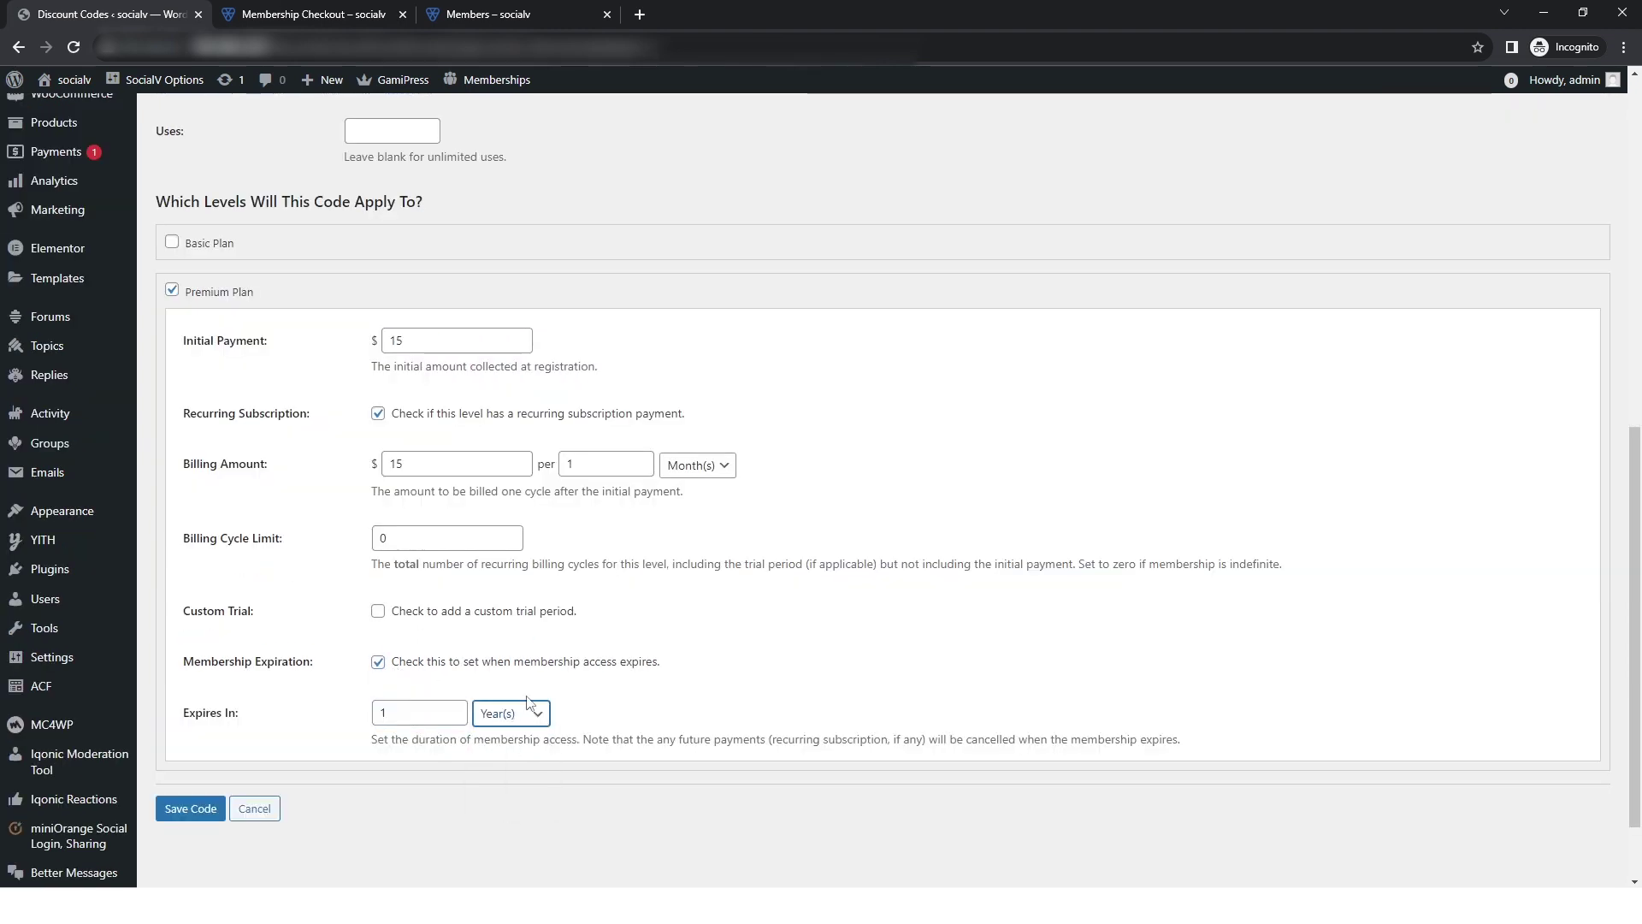
click(189, 809)
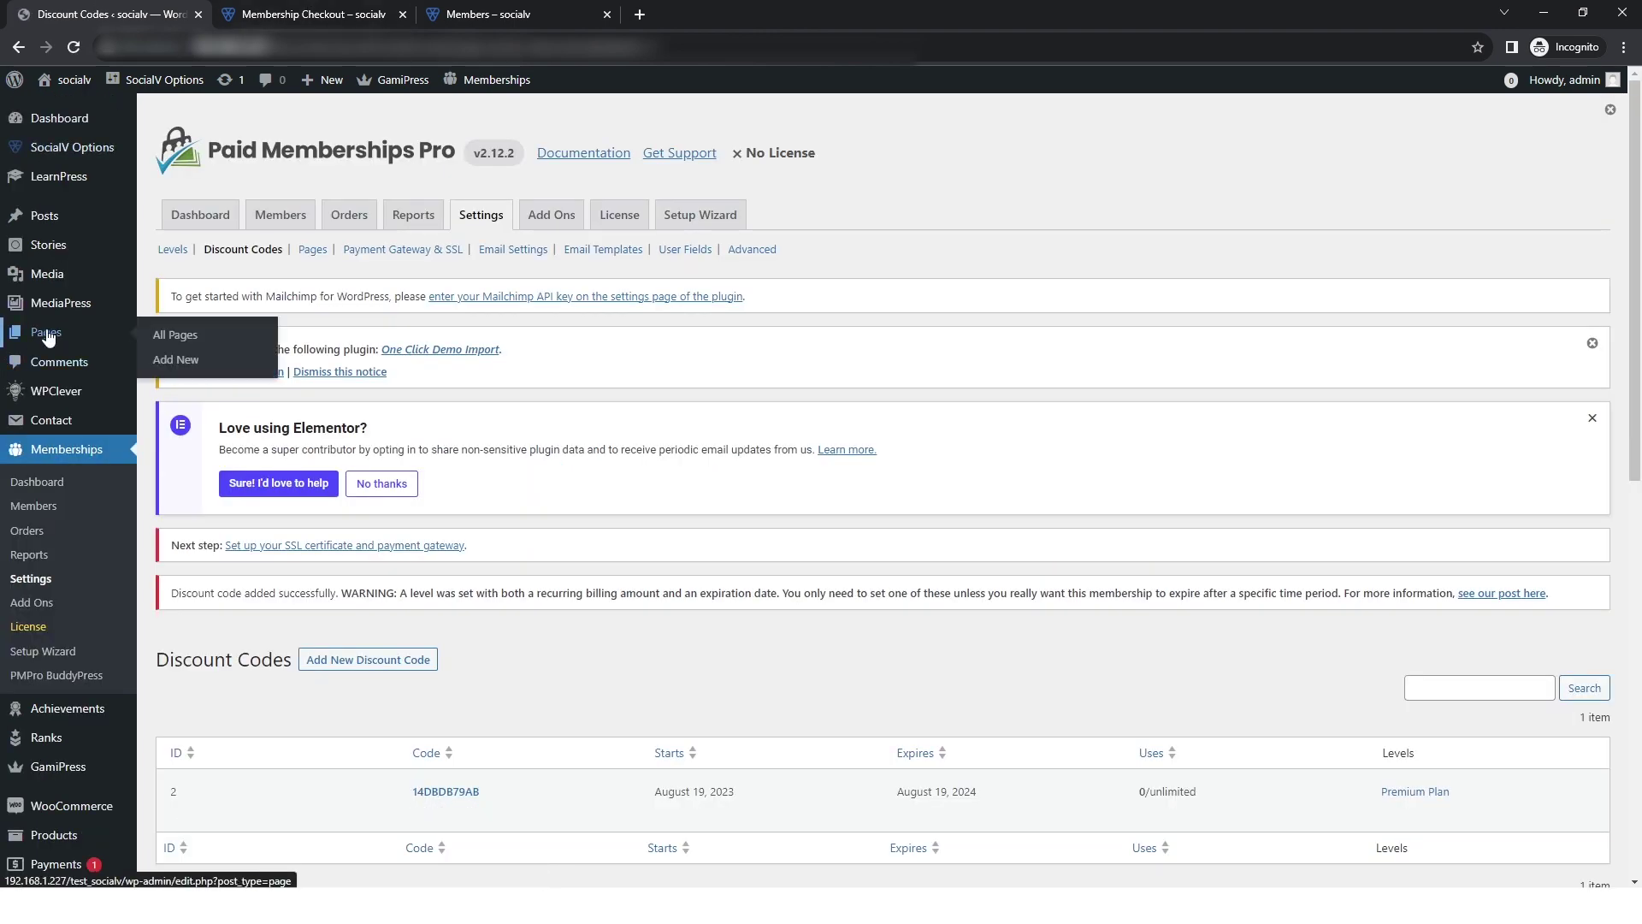
Open Pricing Plans in Elementor from the second page of the Pages list.
click(48, 333)
scroll(855, 513, down, 15)
click(1569, 792)
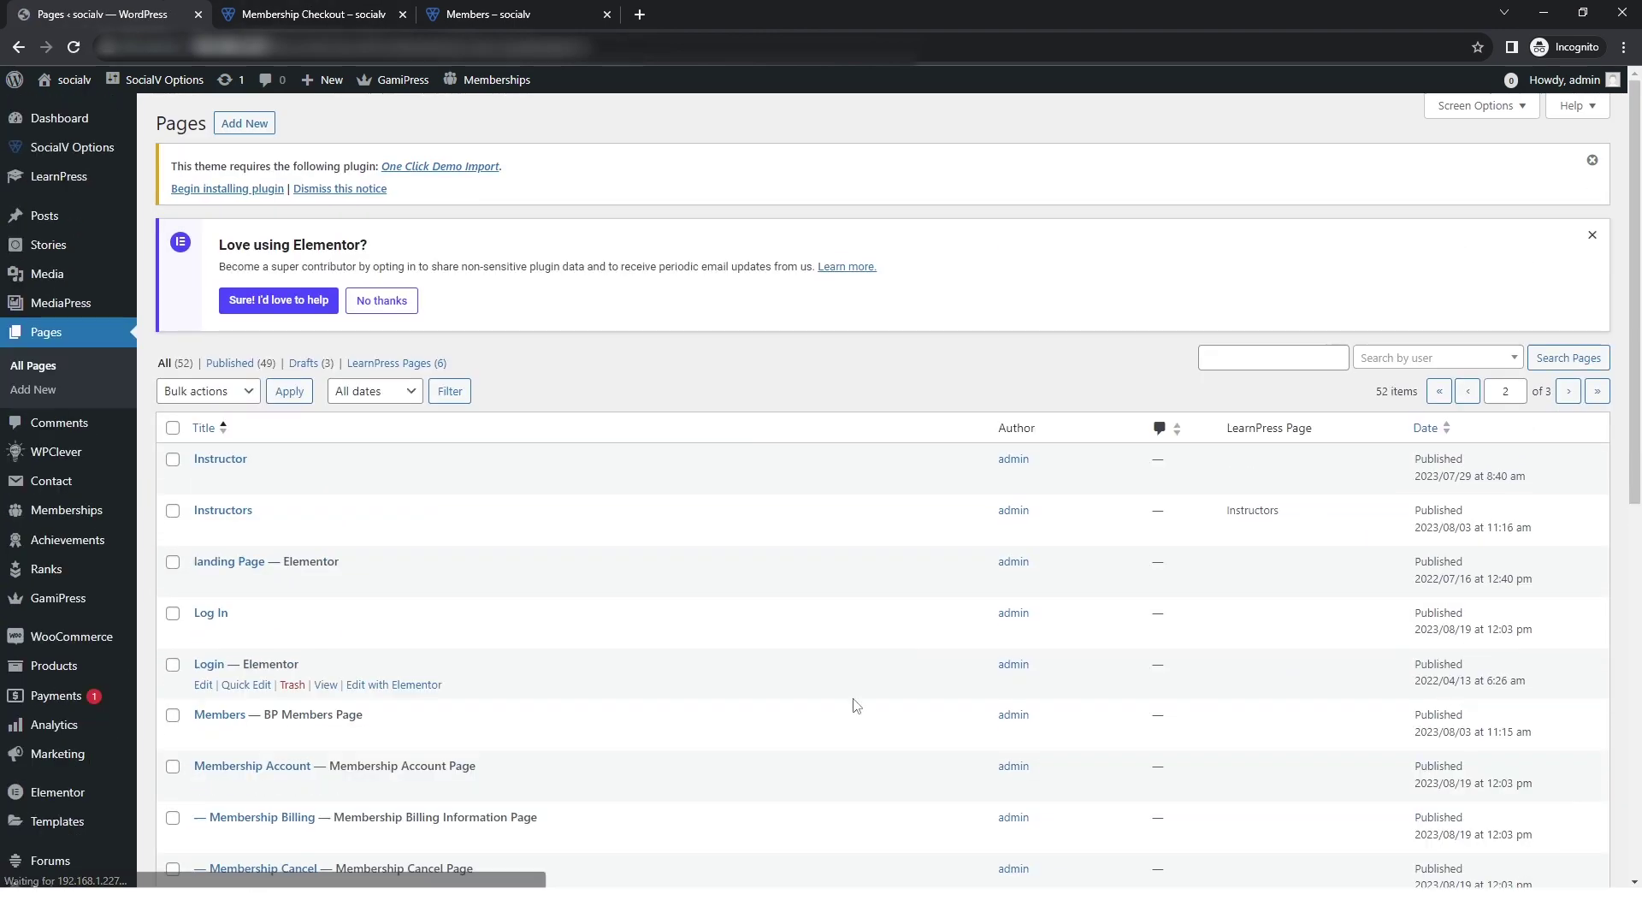
scroll(856, 706, down, 8)
drag(186, 503, 265, 505)
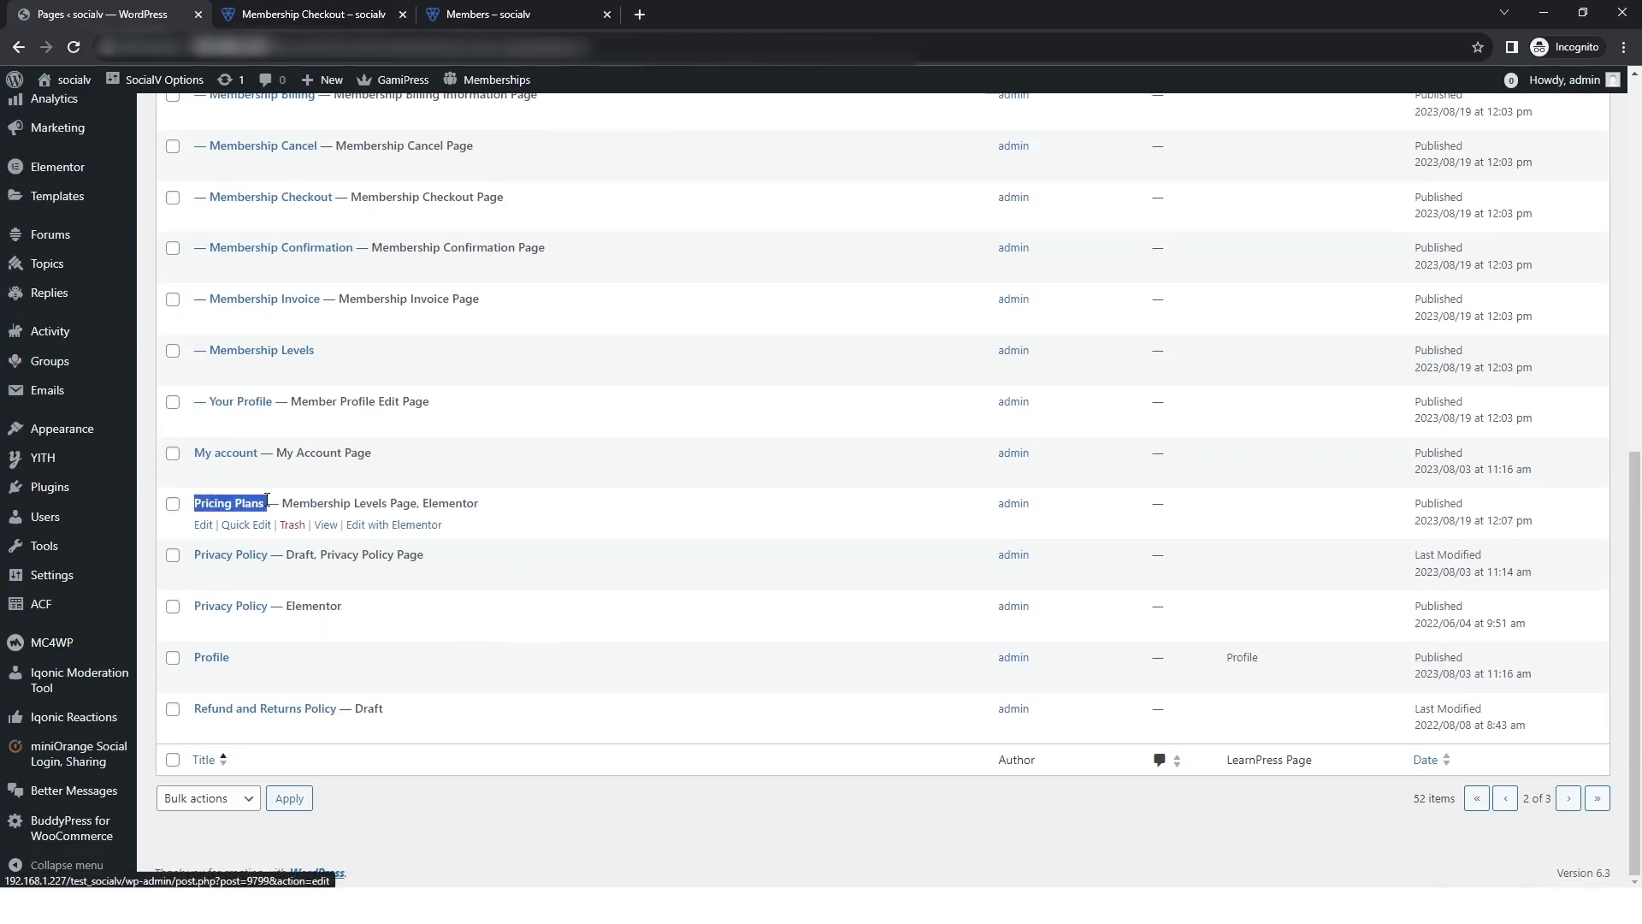
click(382, 529)
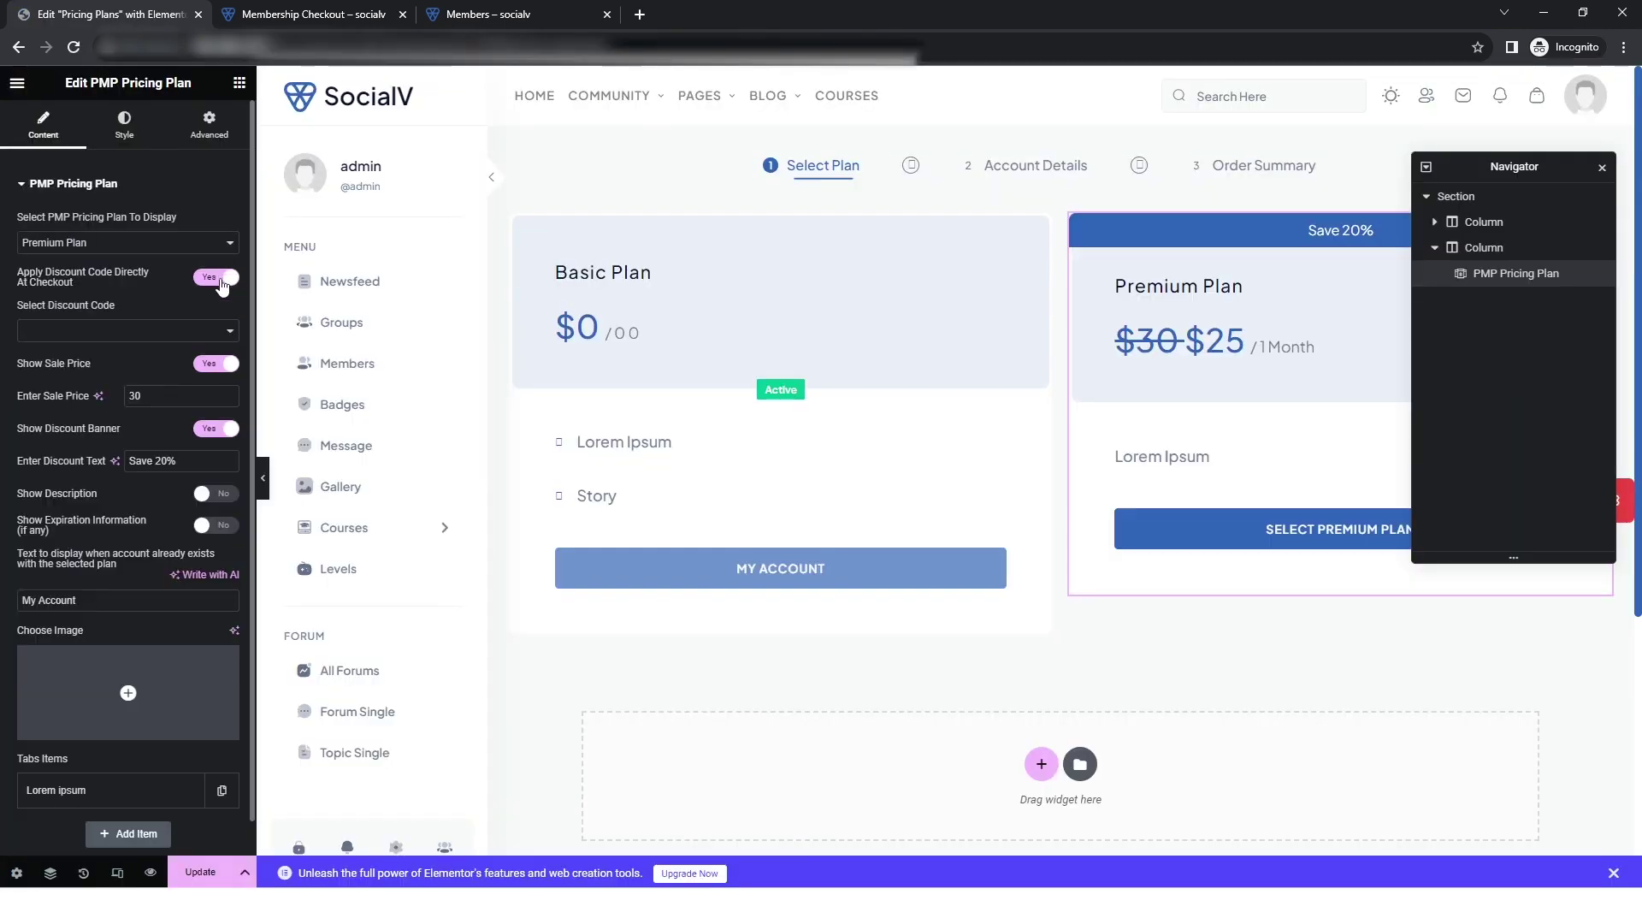
Select discount code 14DBDB79AB for the plan, update the page, and view the checkout.
click(128, 331)
click(52, 353)
click(192, 873)
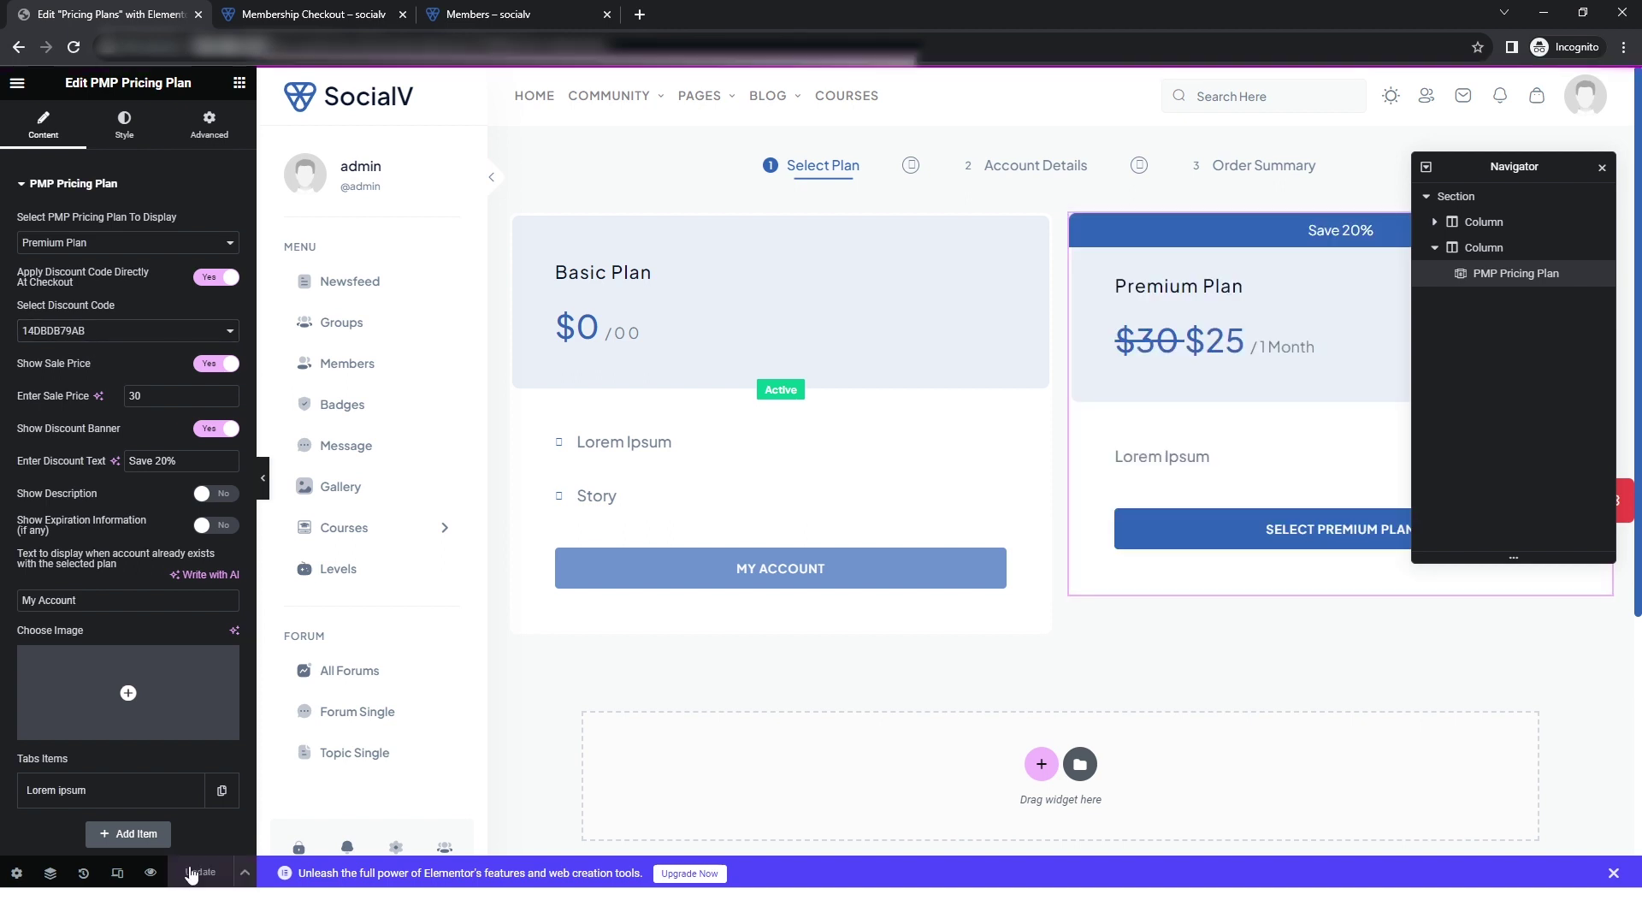
click(334, 9)
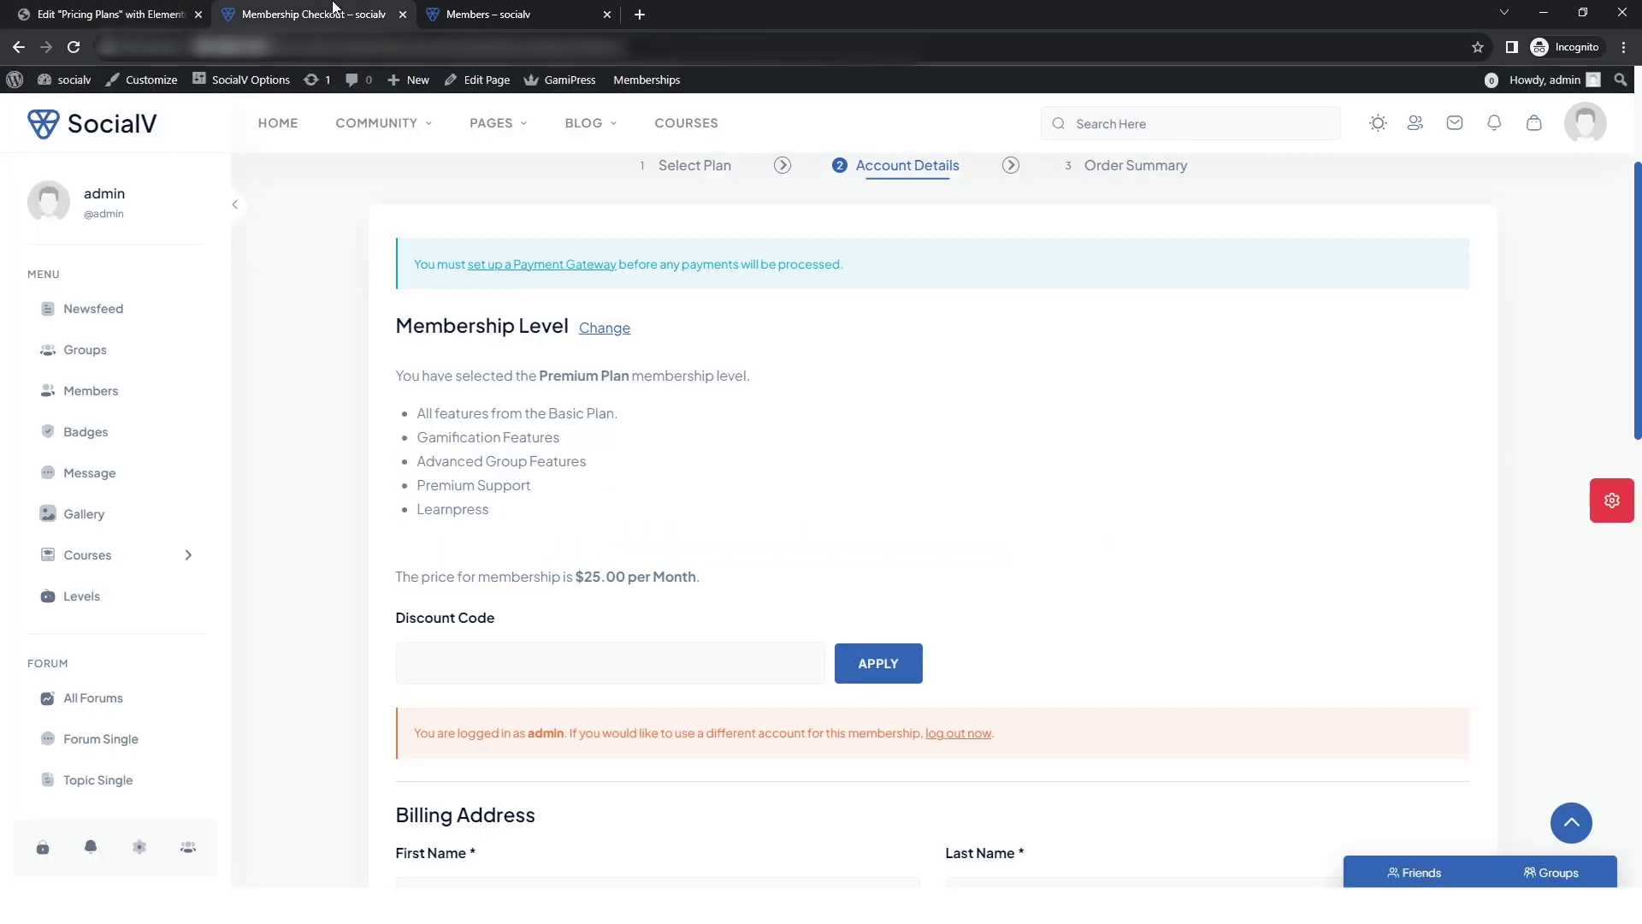
click(73, 47)
click(905, 185)
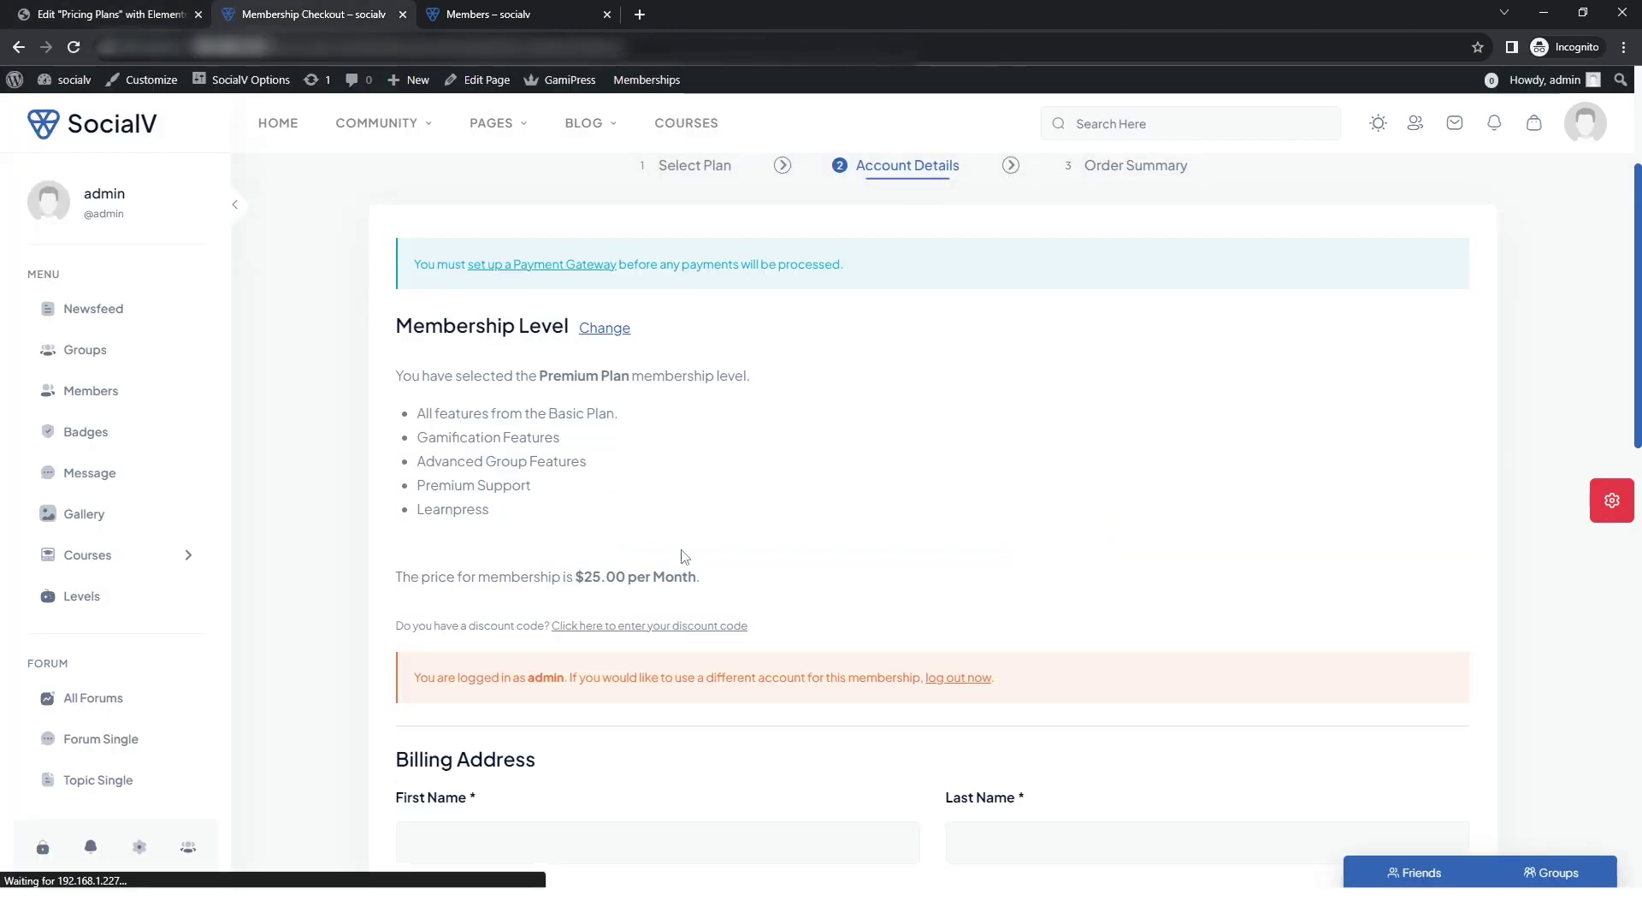
double_click(465, 575)
drag(572, 613, 613, 613)
click(590, 701)
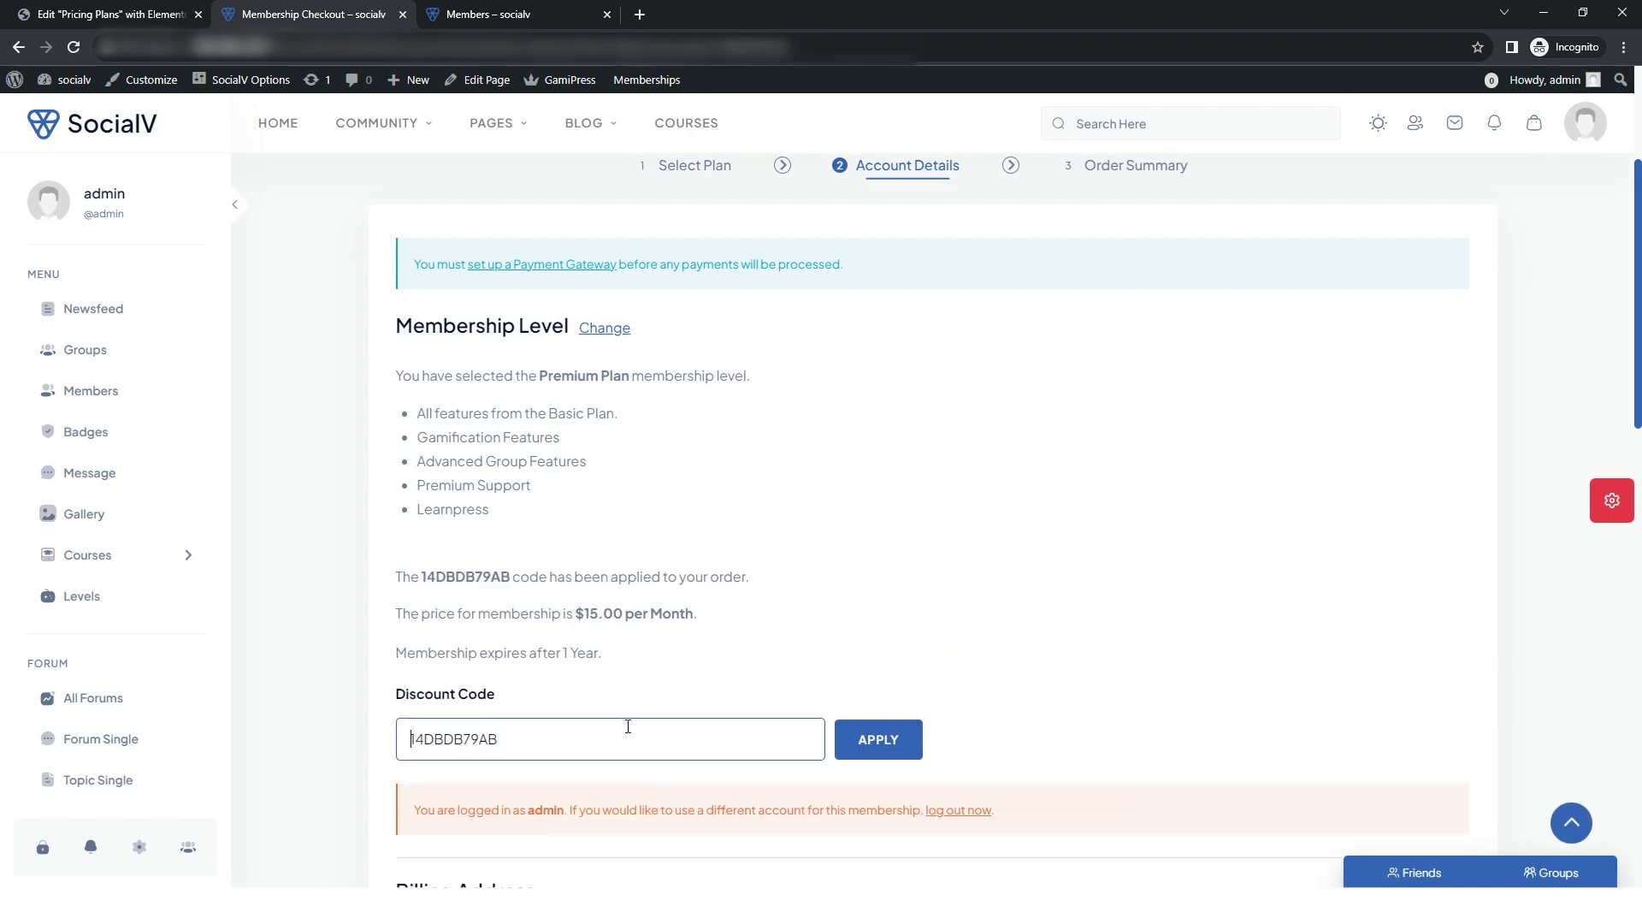
drag(627, 739, 398, 736)
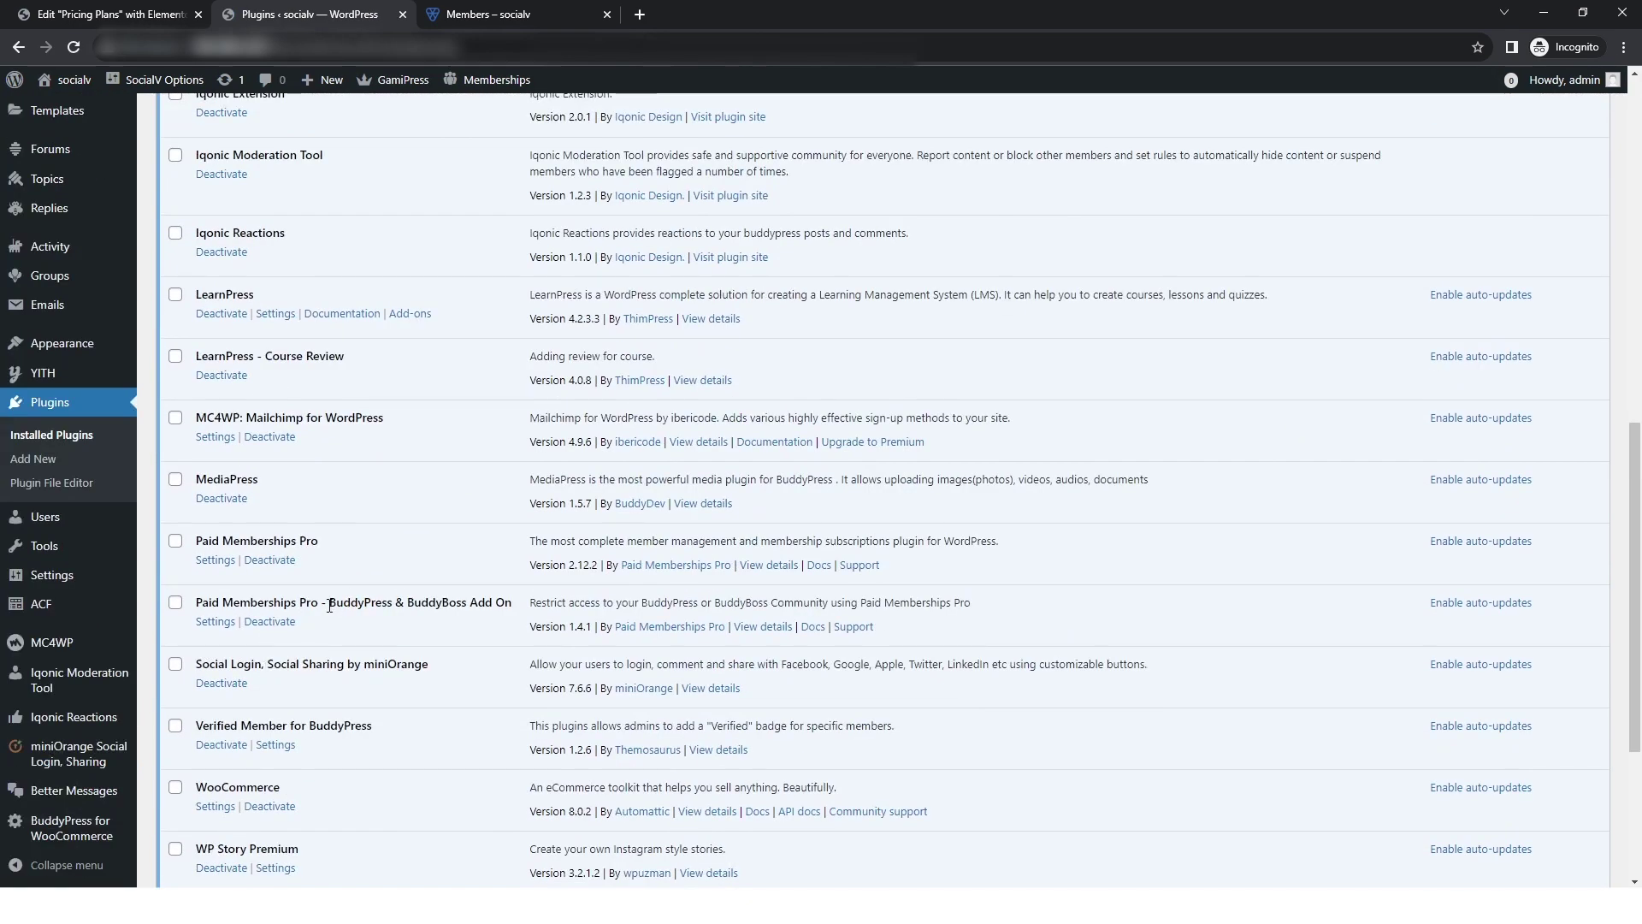
triple_click(361, 602)
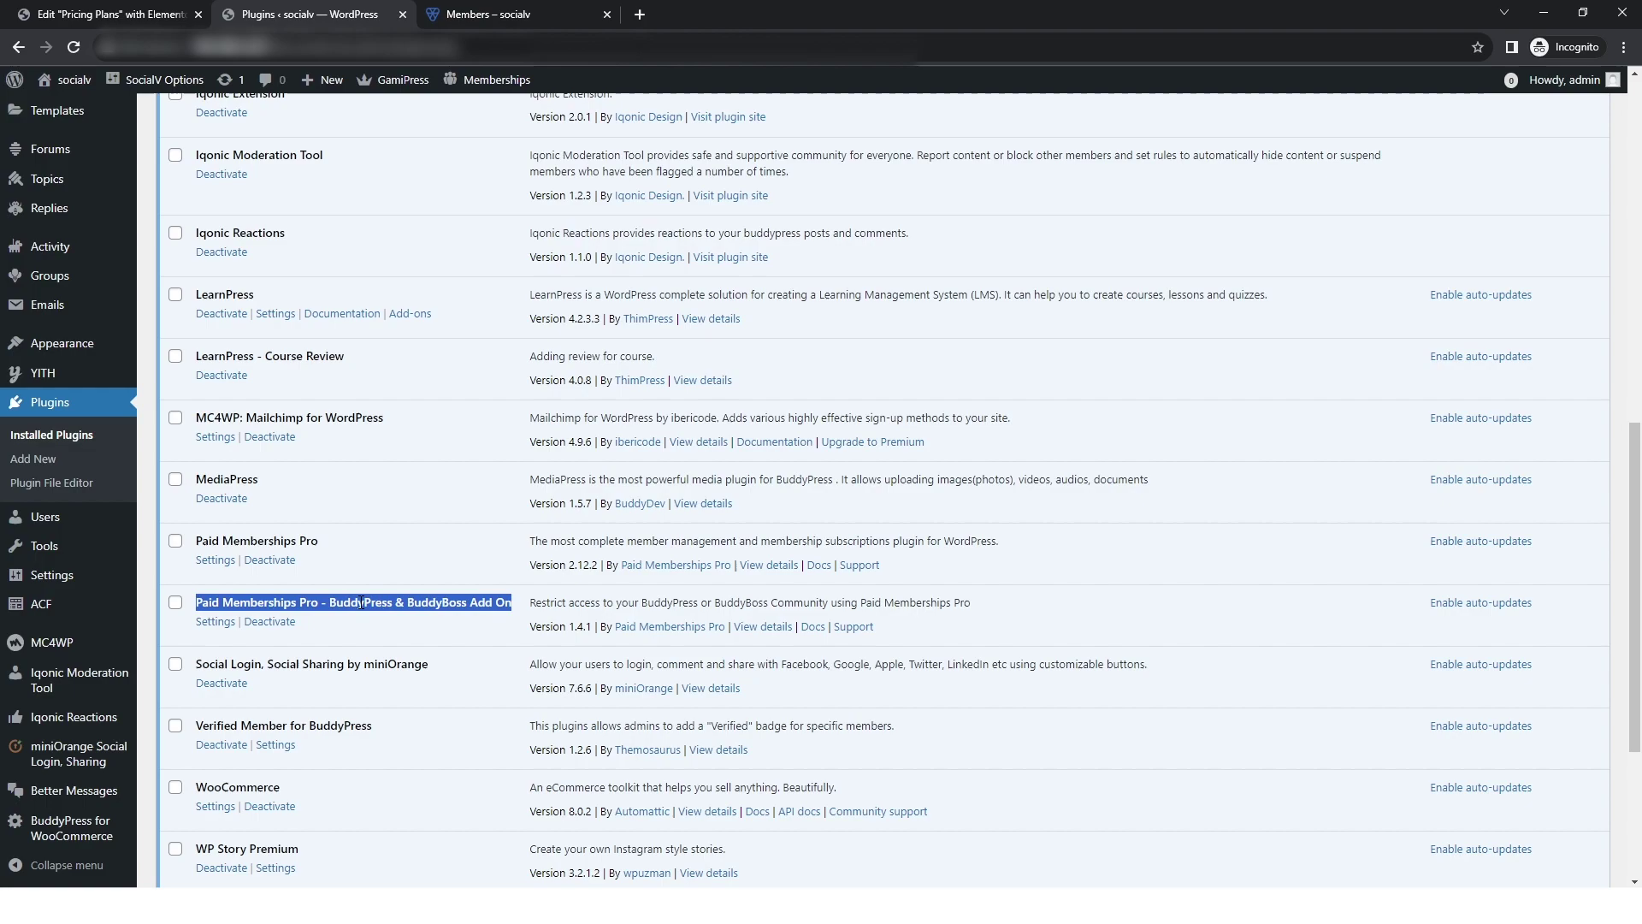
click(266, 627)
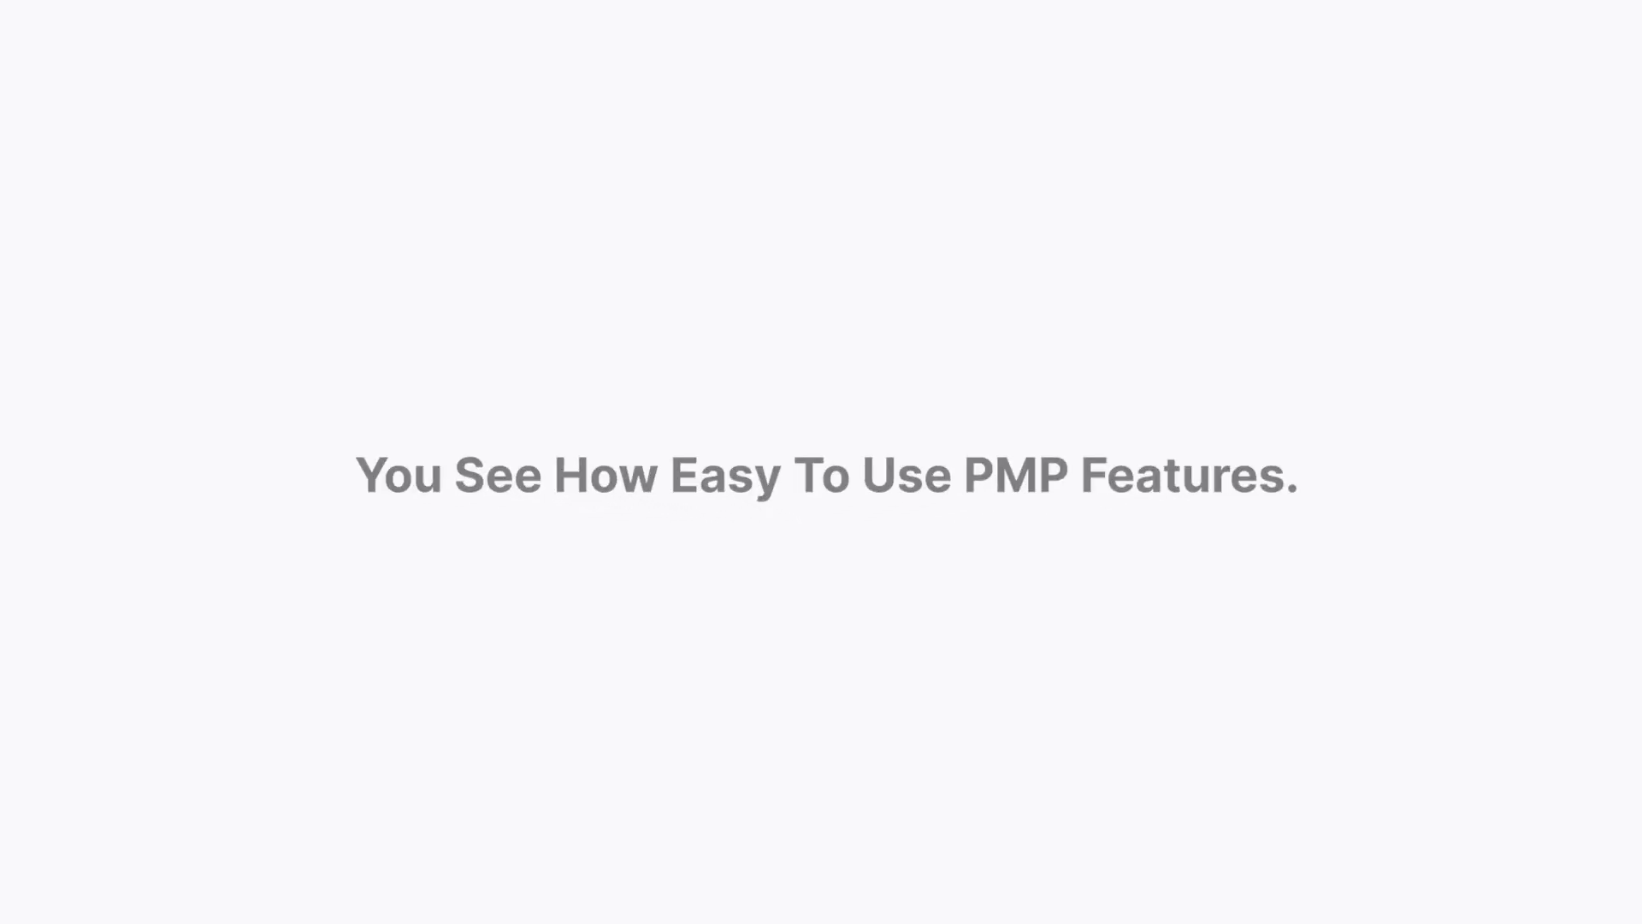